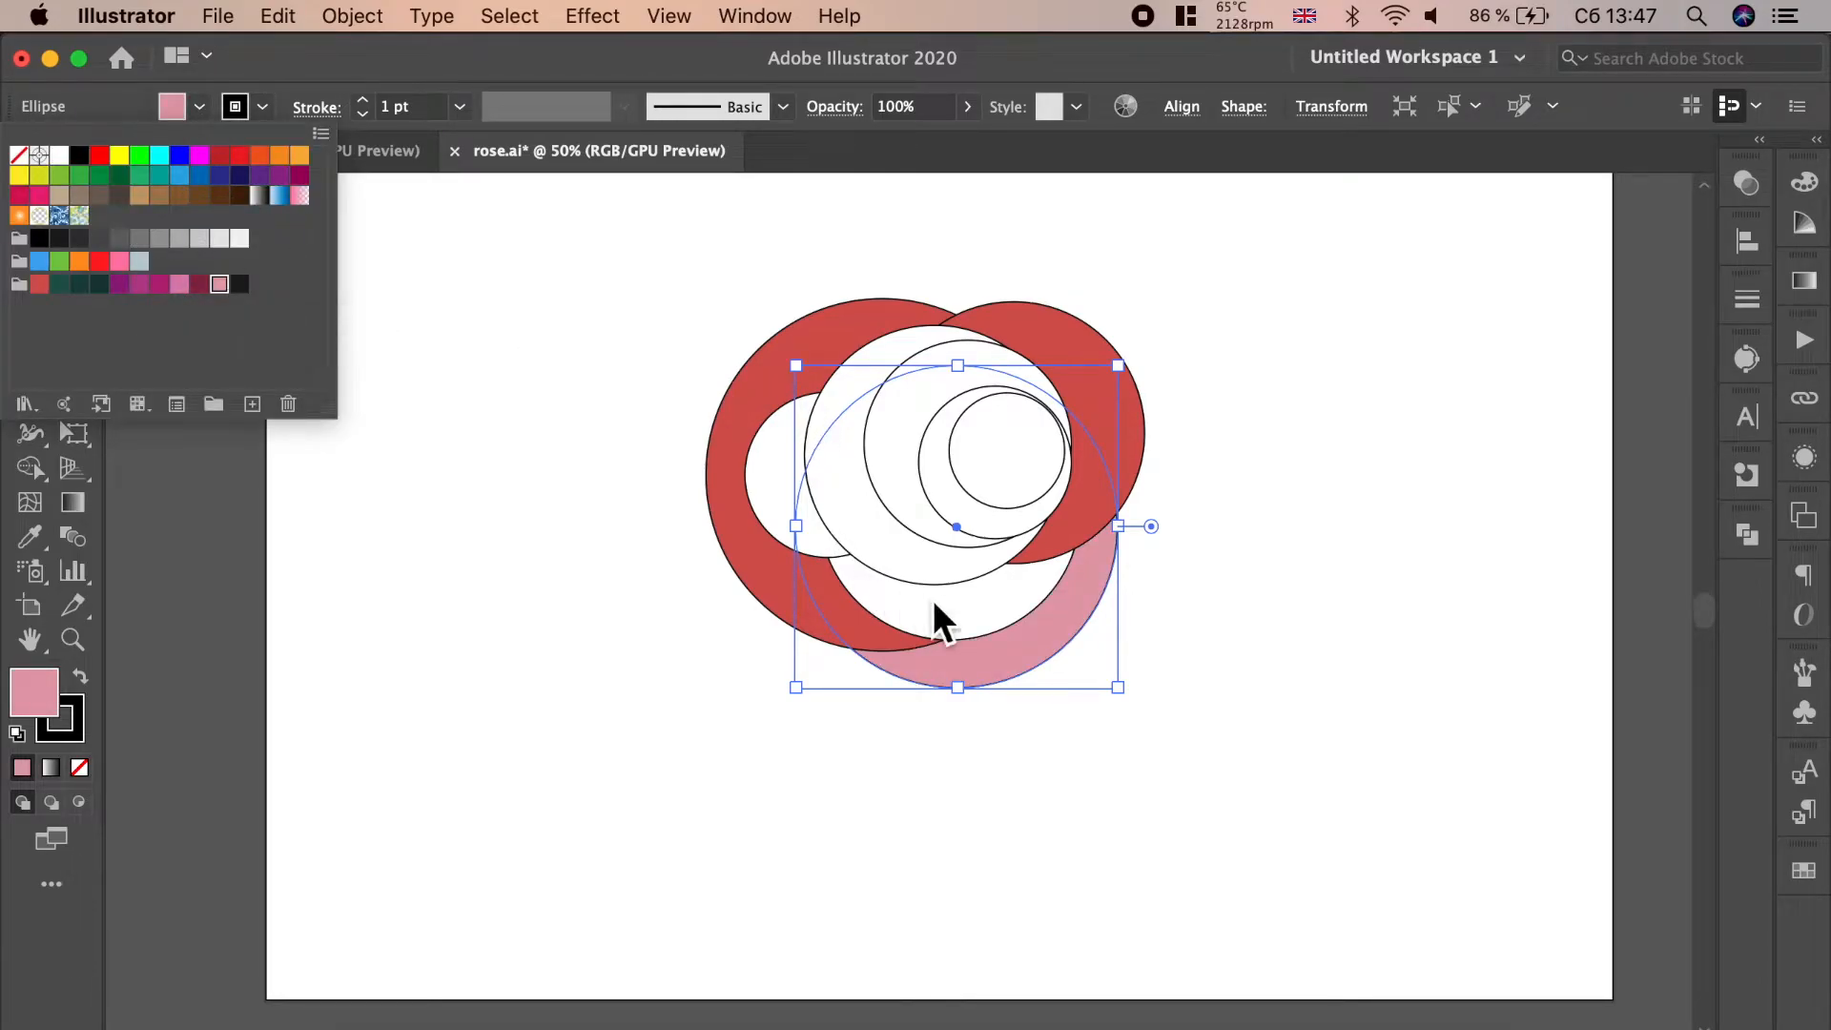
- Fill the white circle at the rose's lower part, inside the light pink one, with the dark maroon swatch
{"action": "left_click", "coordinate": [939, 635]}
{"action": "left_click", "coordinate": [205, 112]}
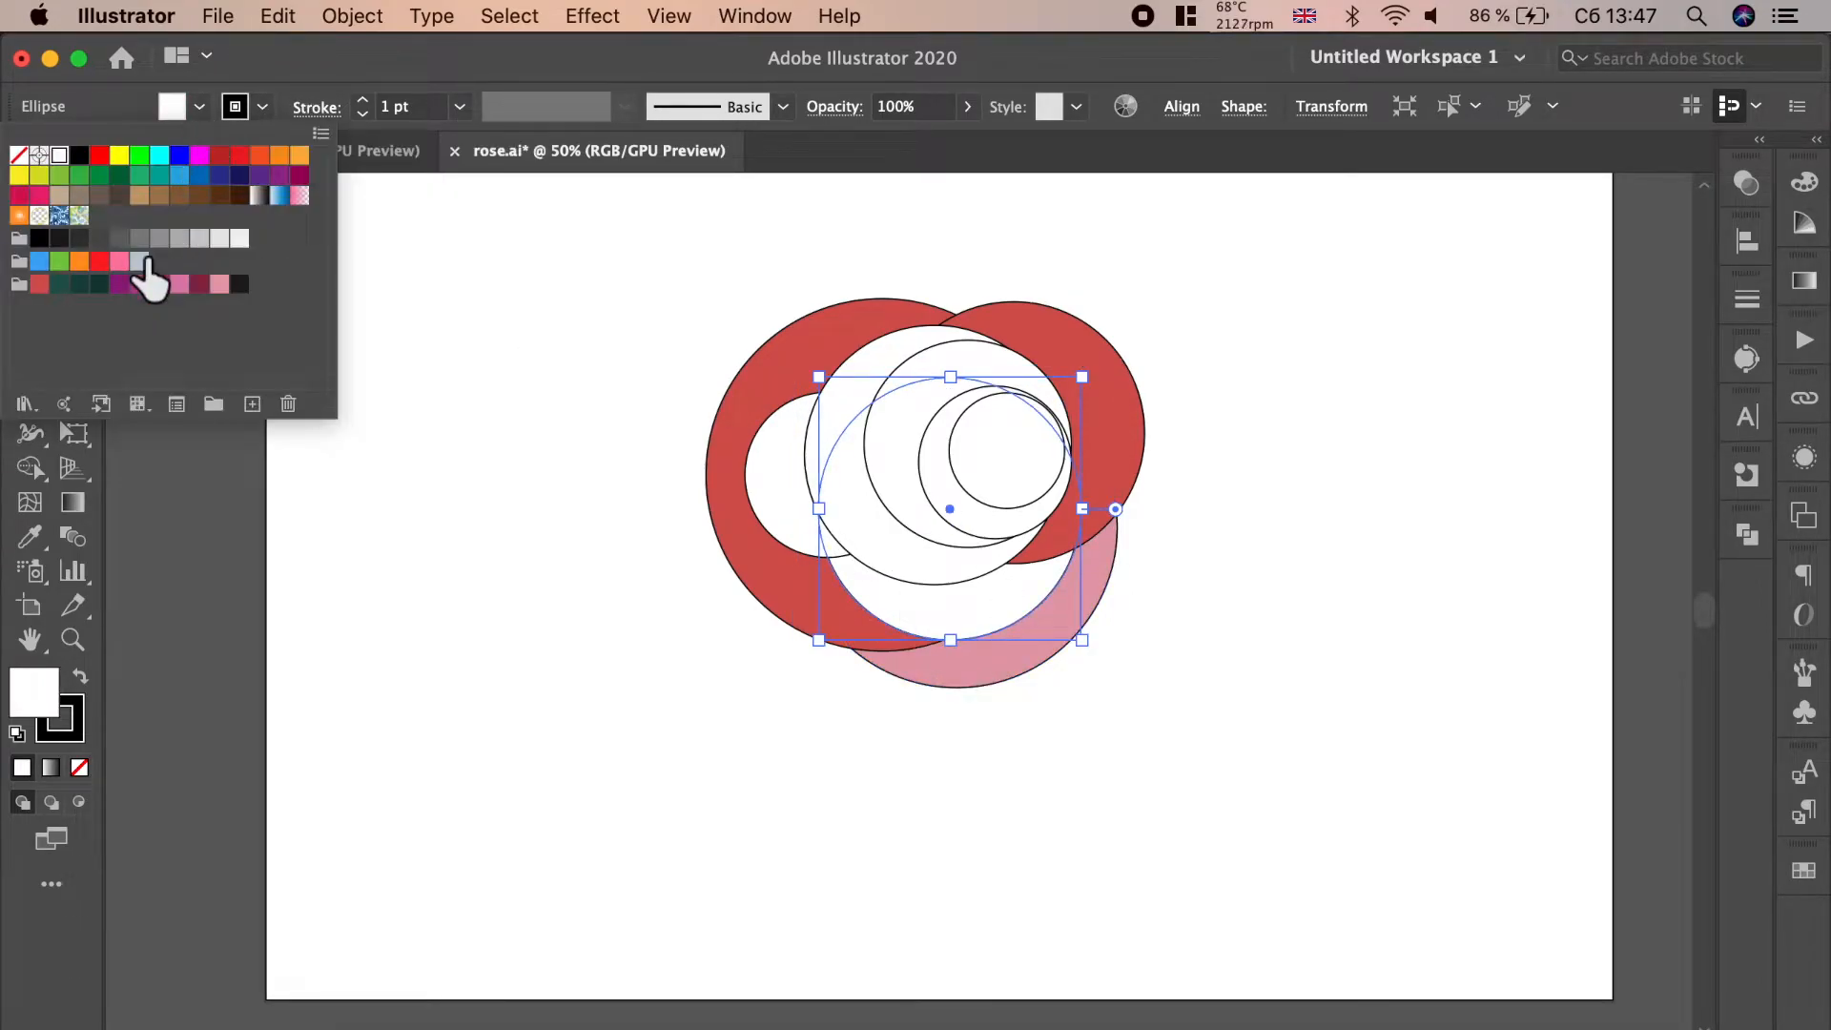
{"action": "left_click", "coordinate": [199, 283]}
- Fill the small white circle on the rose's left side with the pink R=219 G=128 B=178 swatch
{"action": "left_click", "coordinate": [792, 481]}
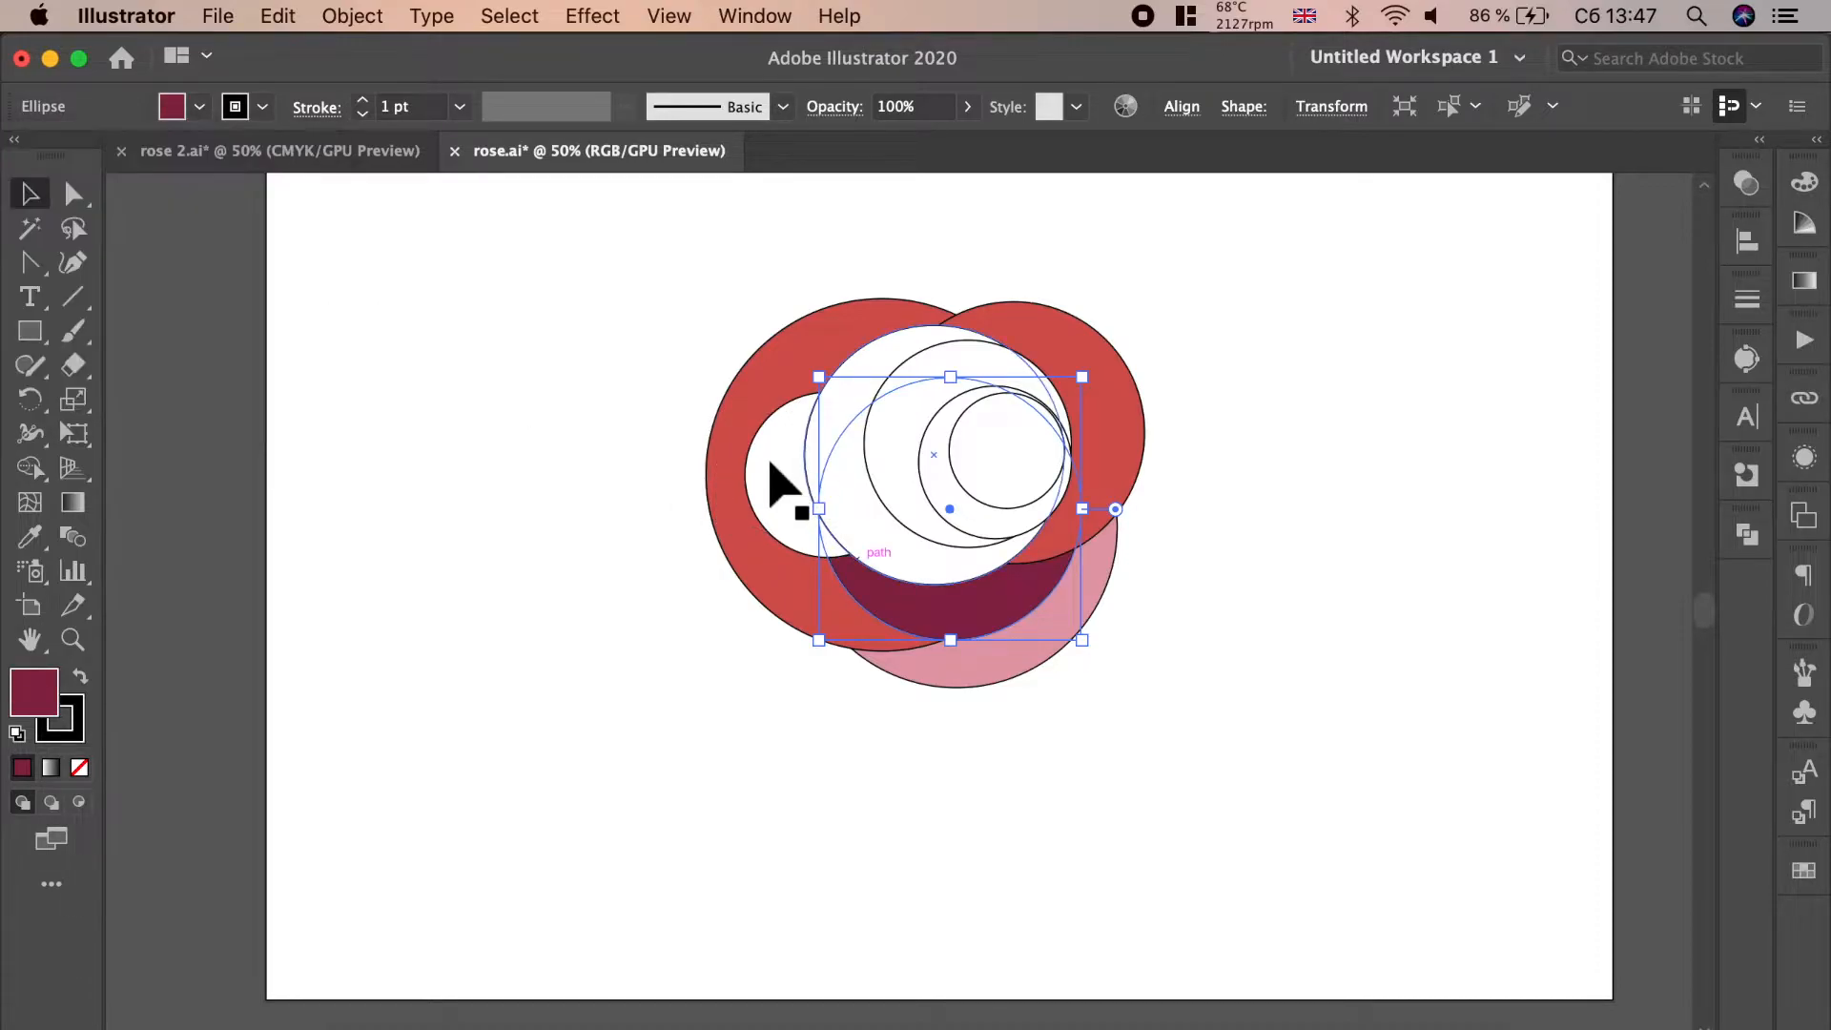
{"action": "left_click", "coordinate": [776, 482]}
{"action": "left_click", "coordinate": [203, 111]}
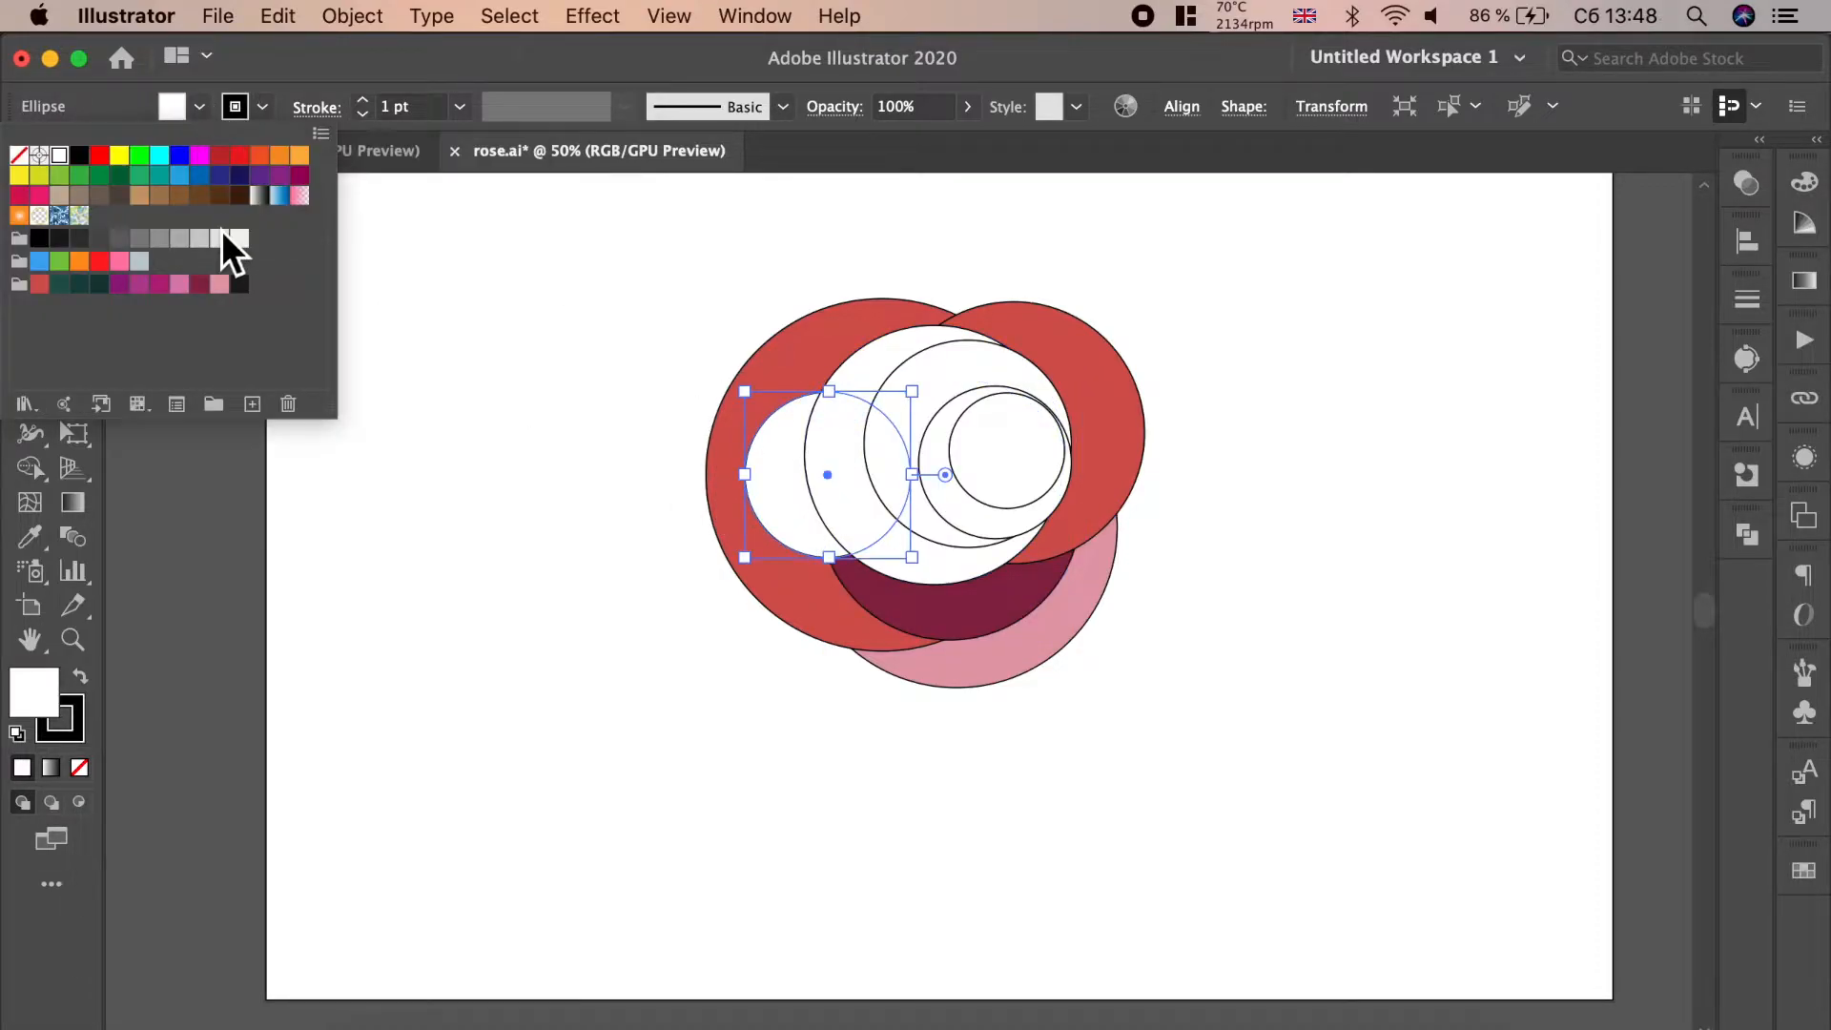
{"action": "left_click", "coordinate": [219, 283]}
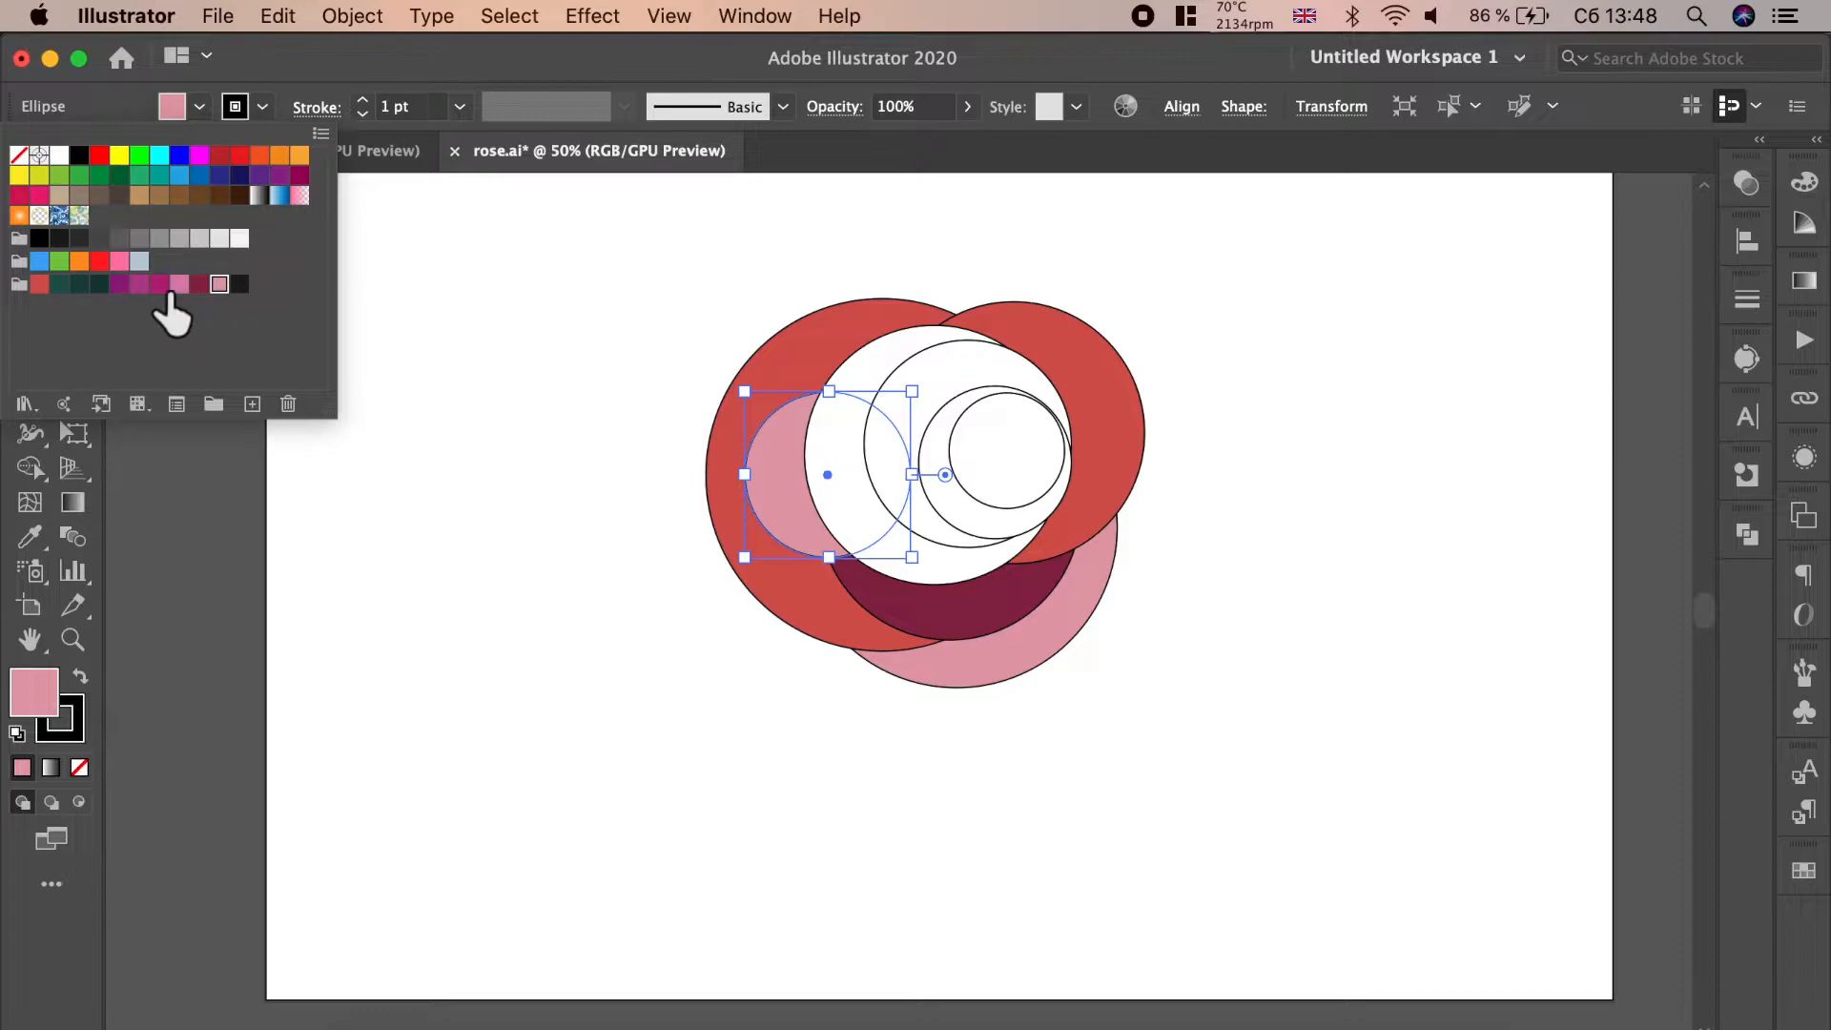
{"action": "left_click", "coordinate": [179, 283]}
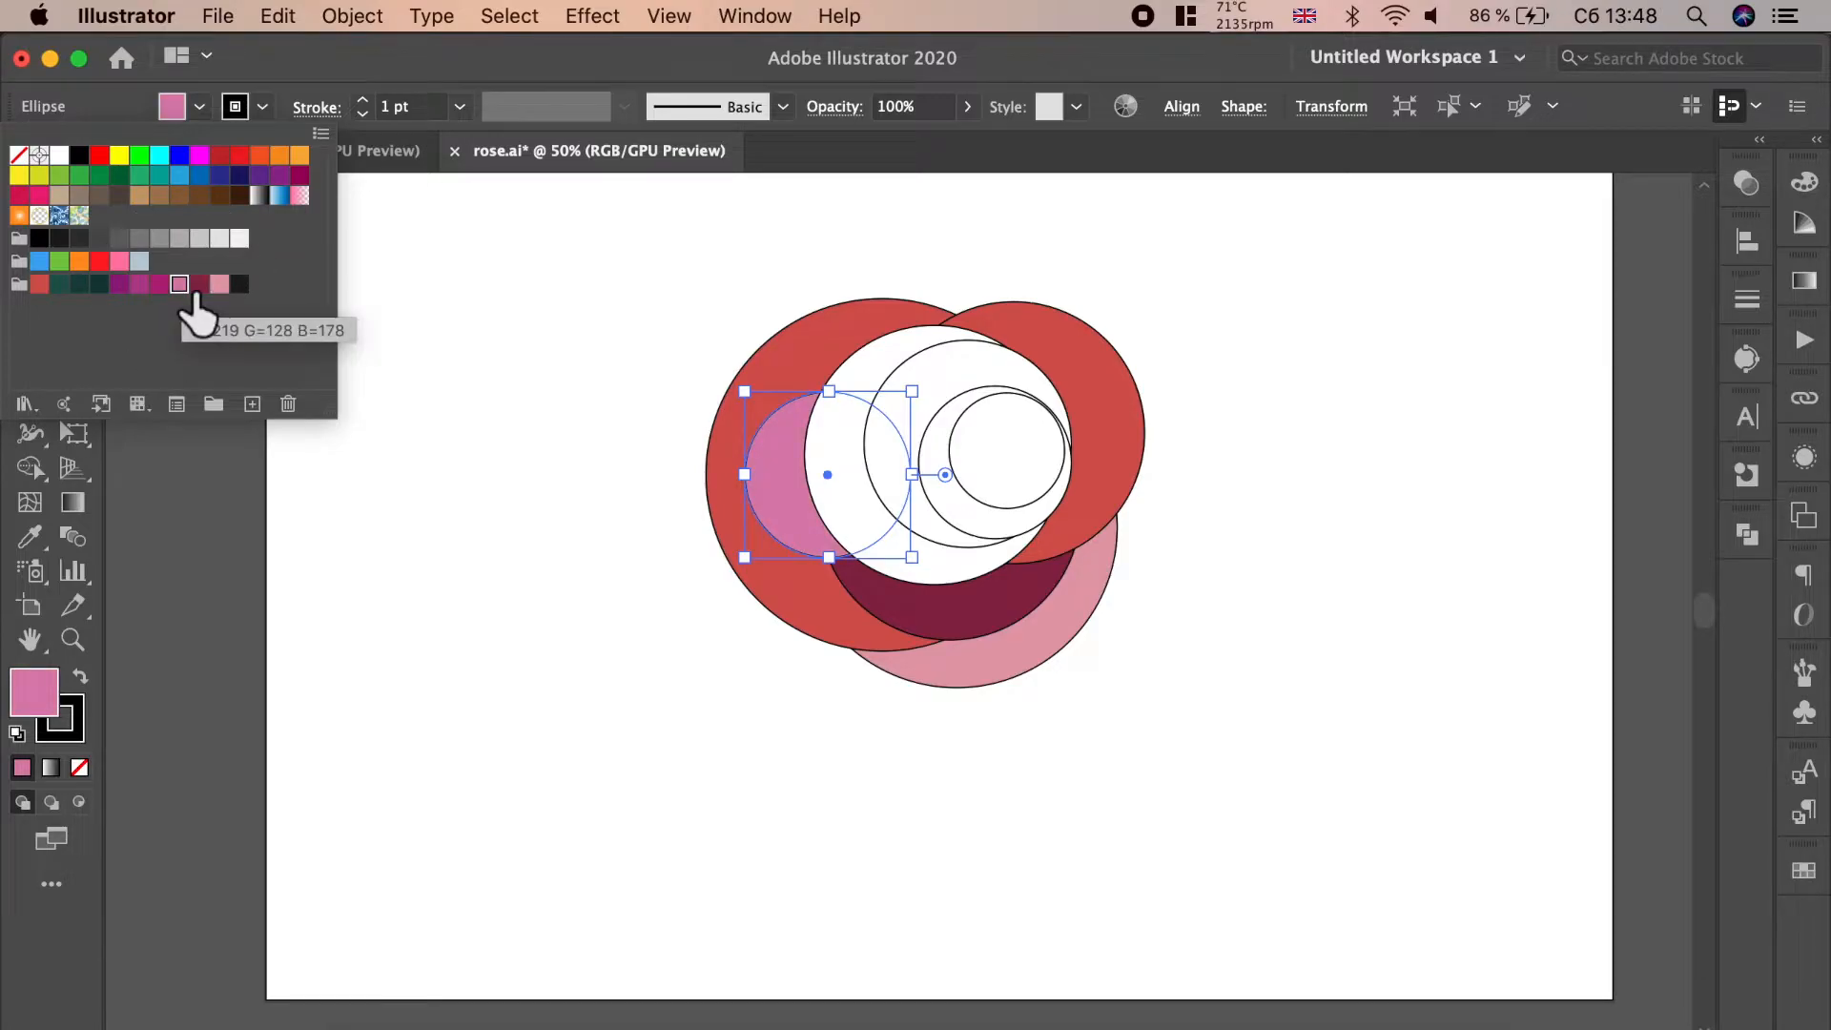
- Fill the large central circle and the second-smallest inner circle with the purple-magenta R=181 G=32 B=125 swatch
{"action": "left_click", "coordinate": [870, 377]}
{"action": "left_click", "coordinate": [891, 411]}
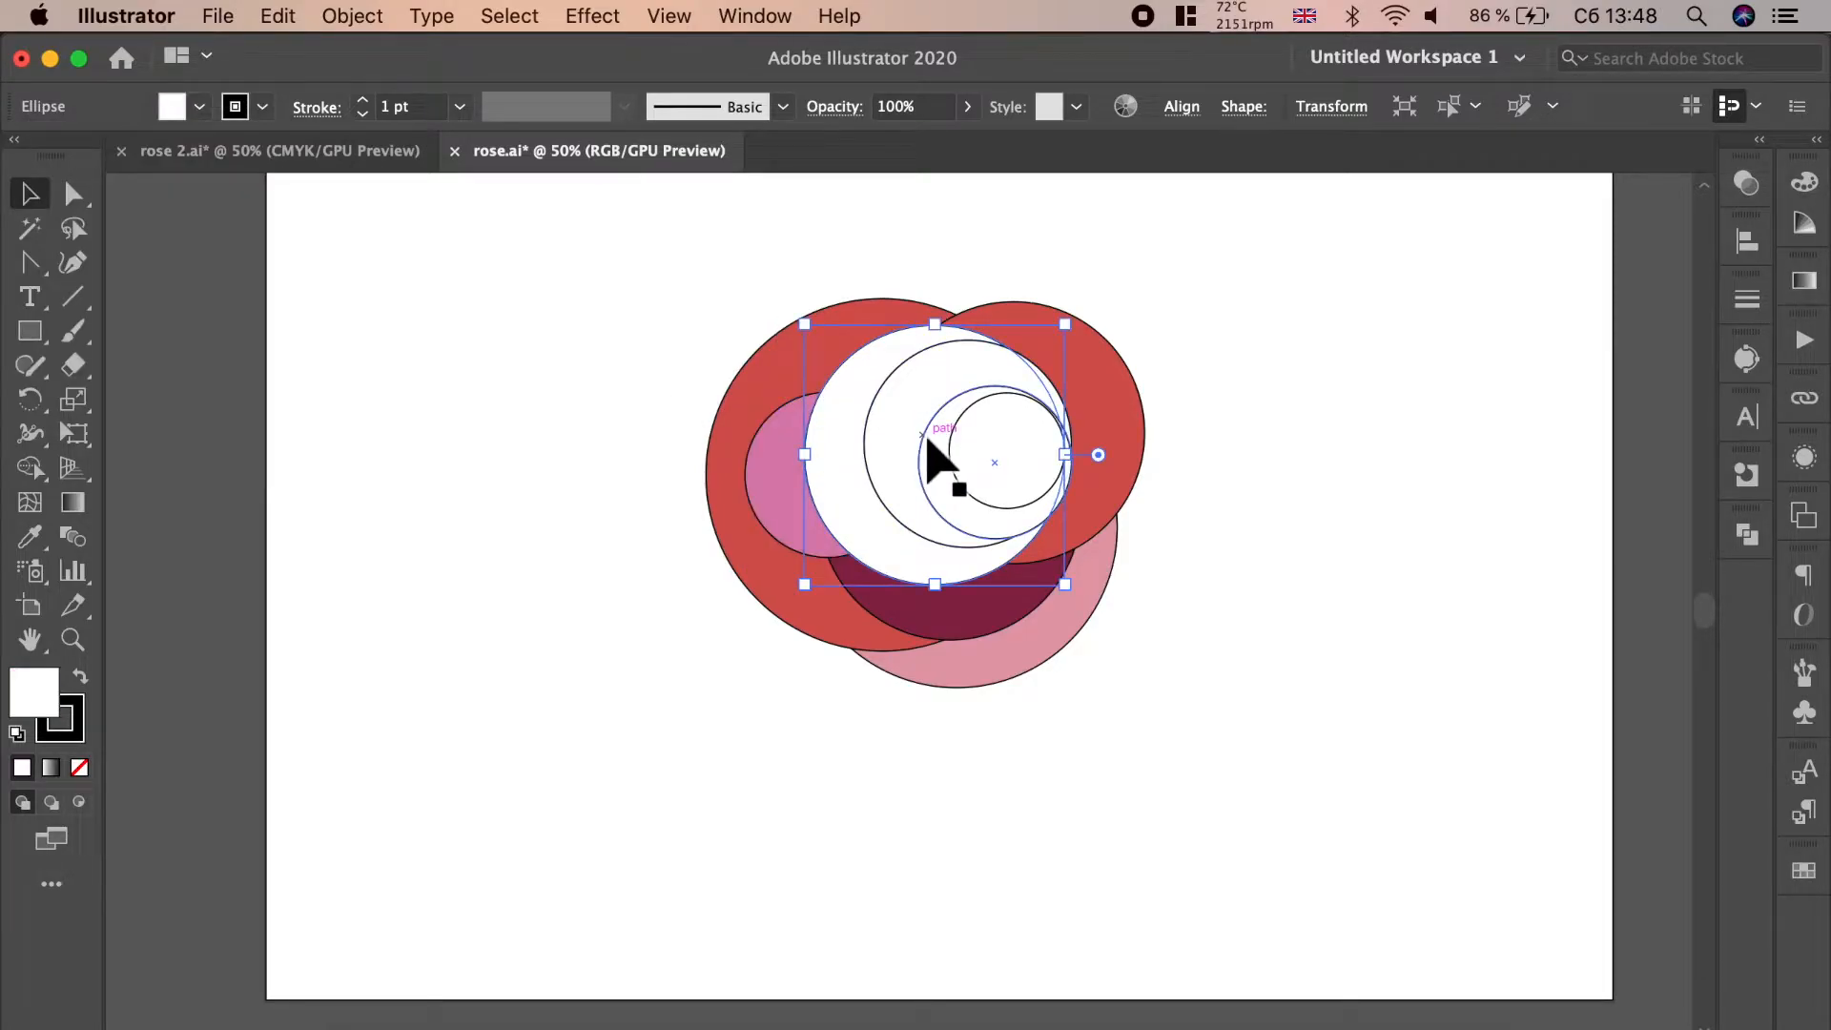
{"action": "left_click", "coordinate": [925, 441], "text": "shift"}
{"action": "left_click", "coordinate": [214, 110]}
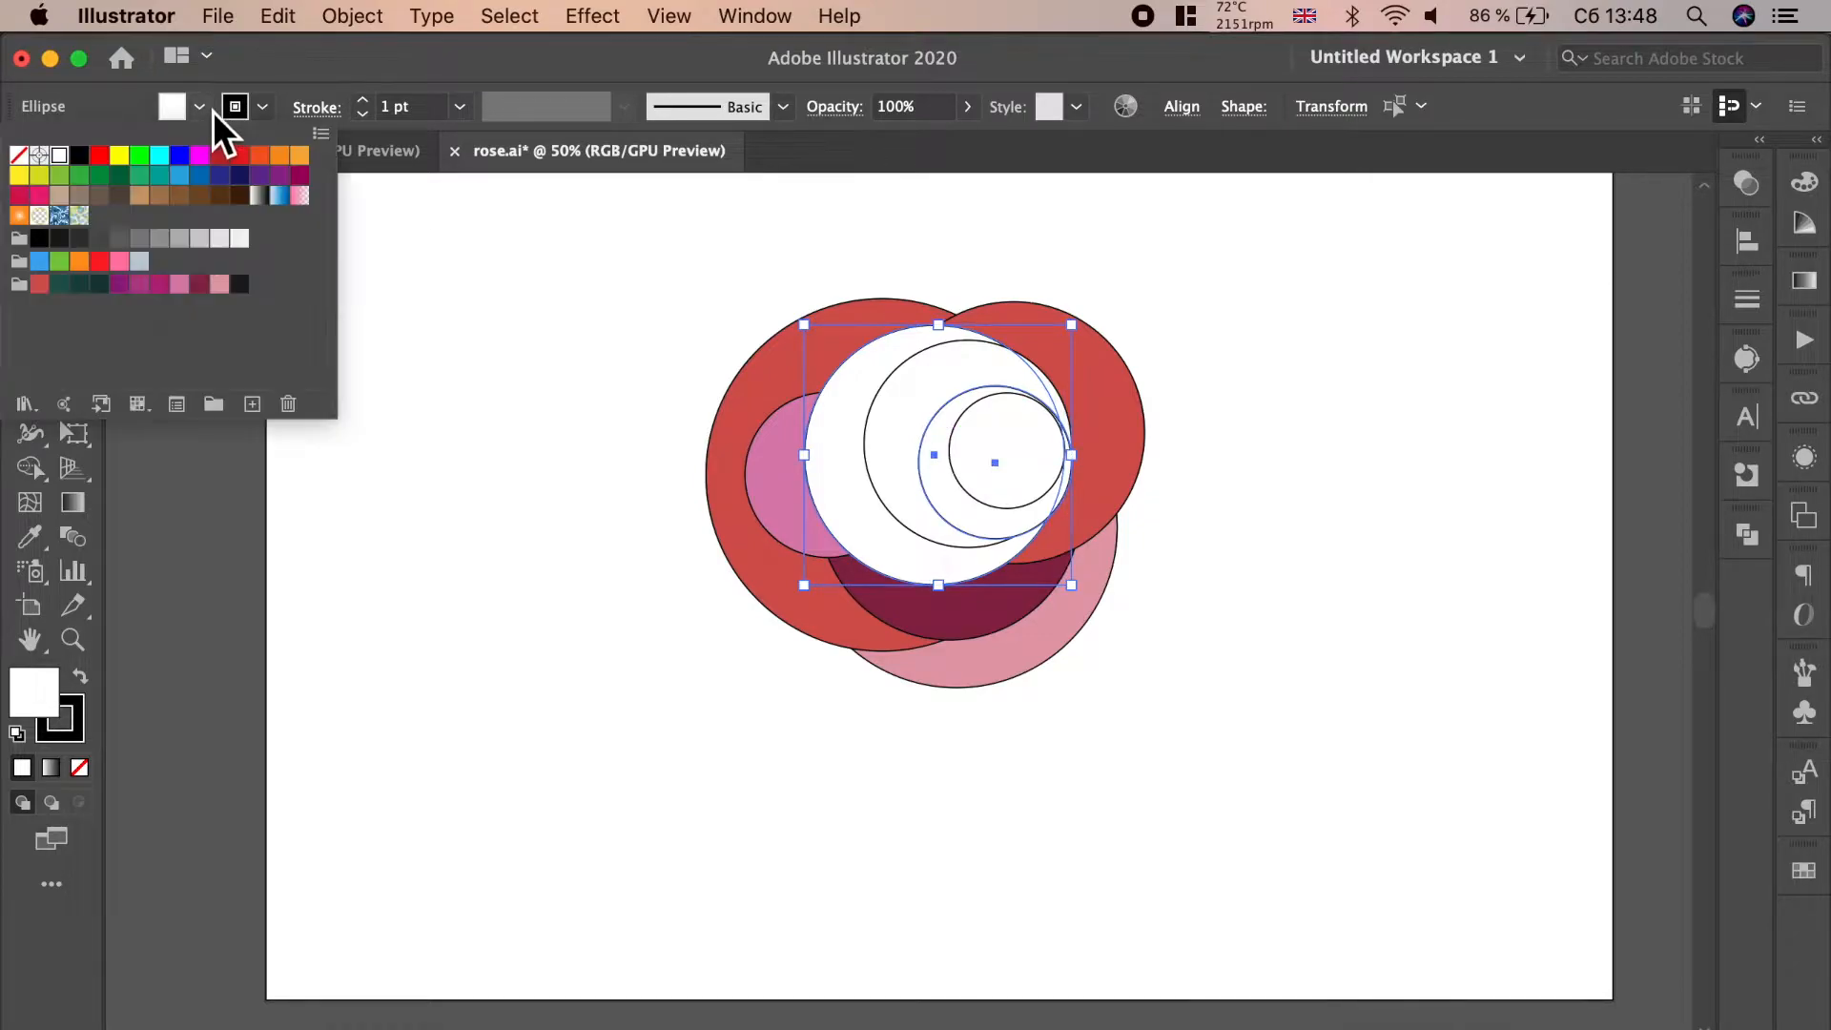
{"action": "left_click", "coordinate": [140, 284]}
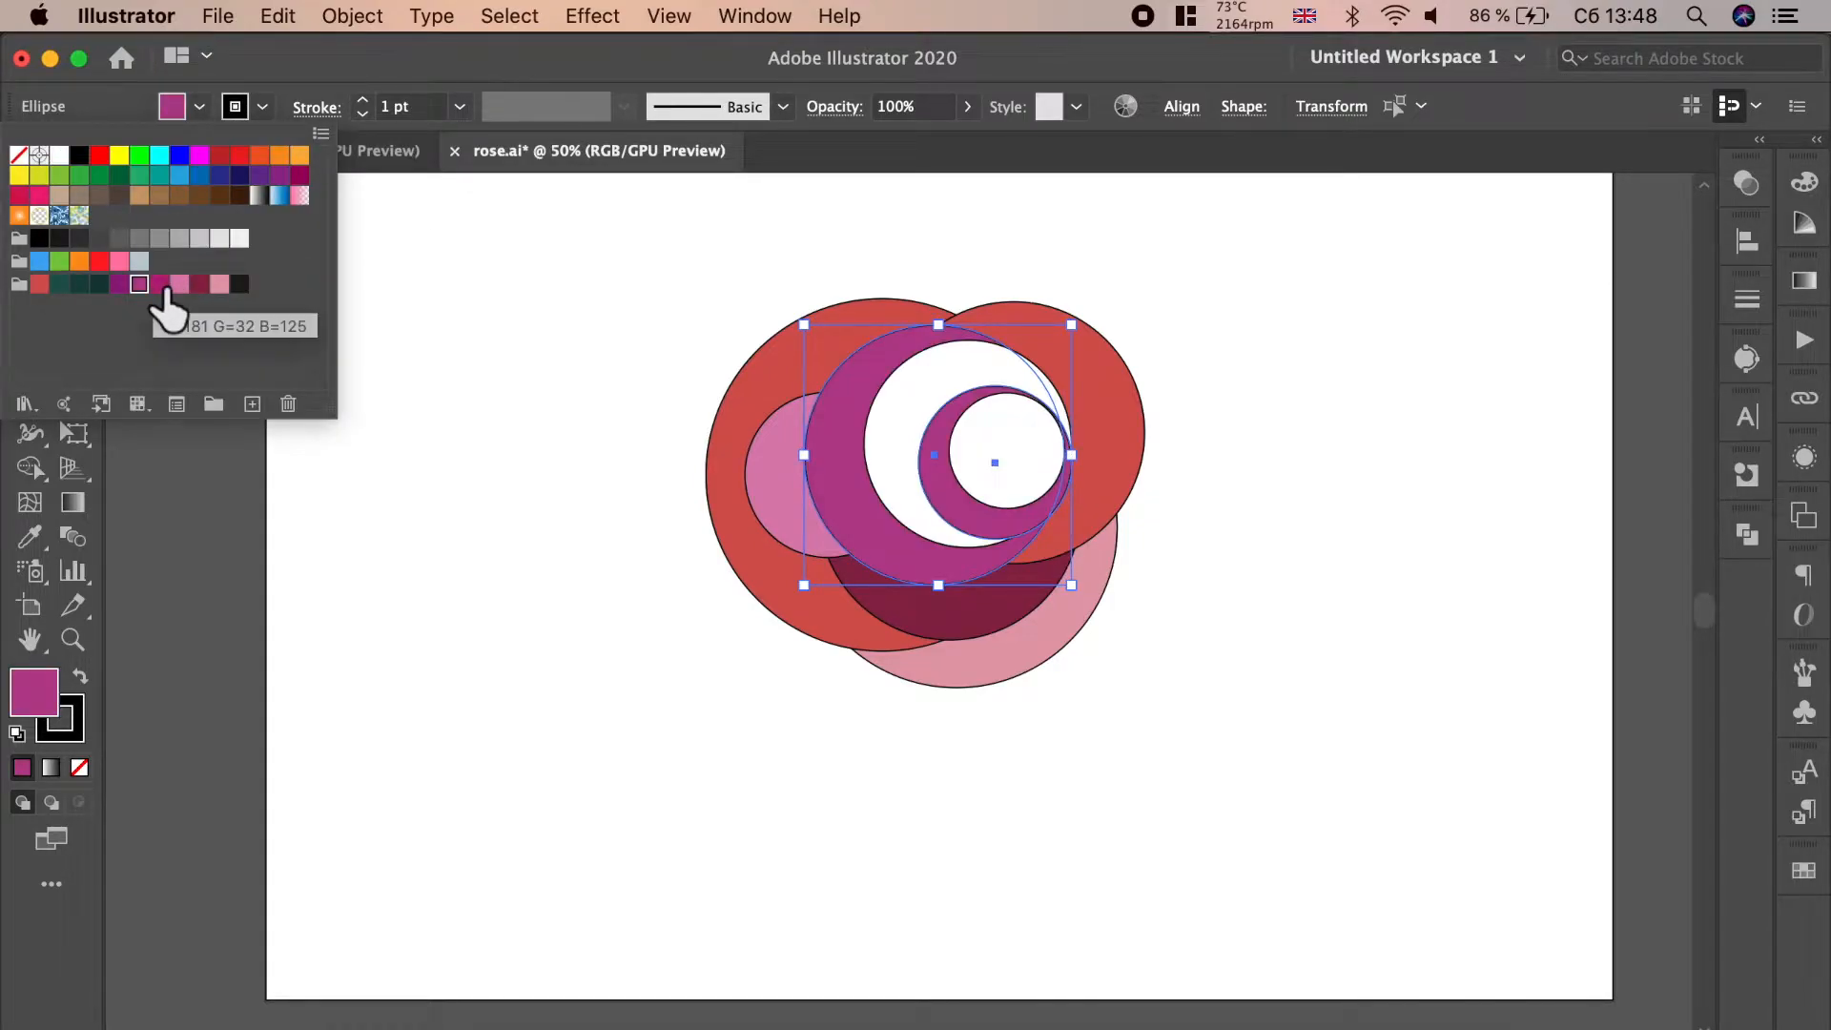
{"action": "left_click", "coordinate": [159, 284]}
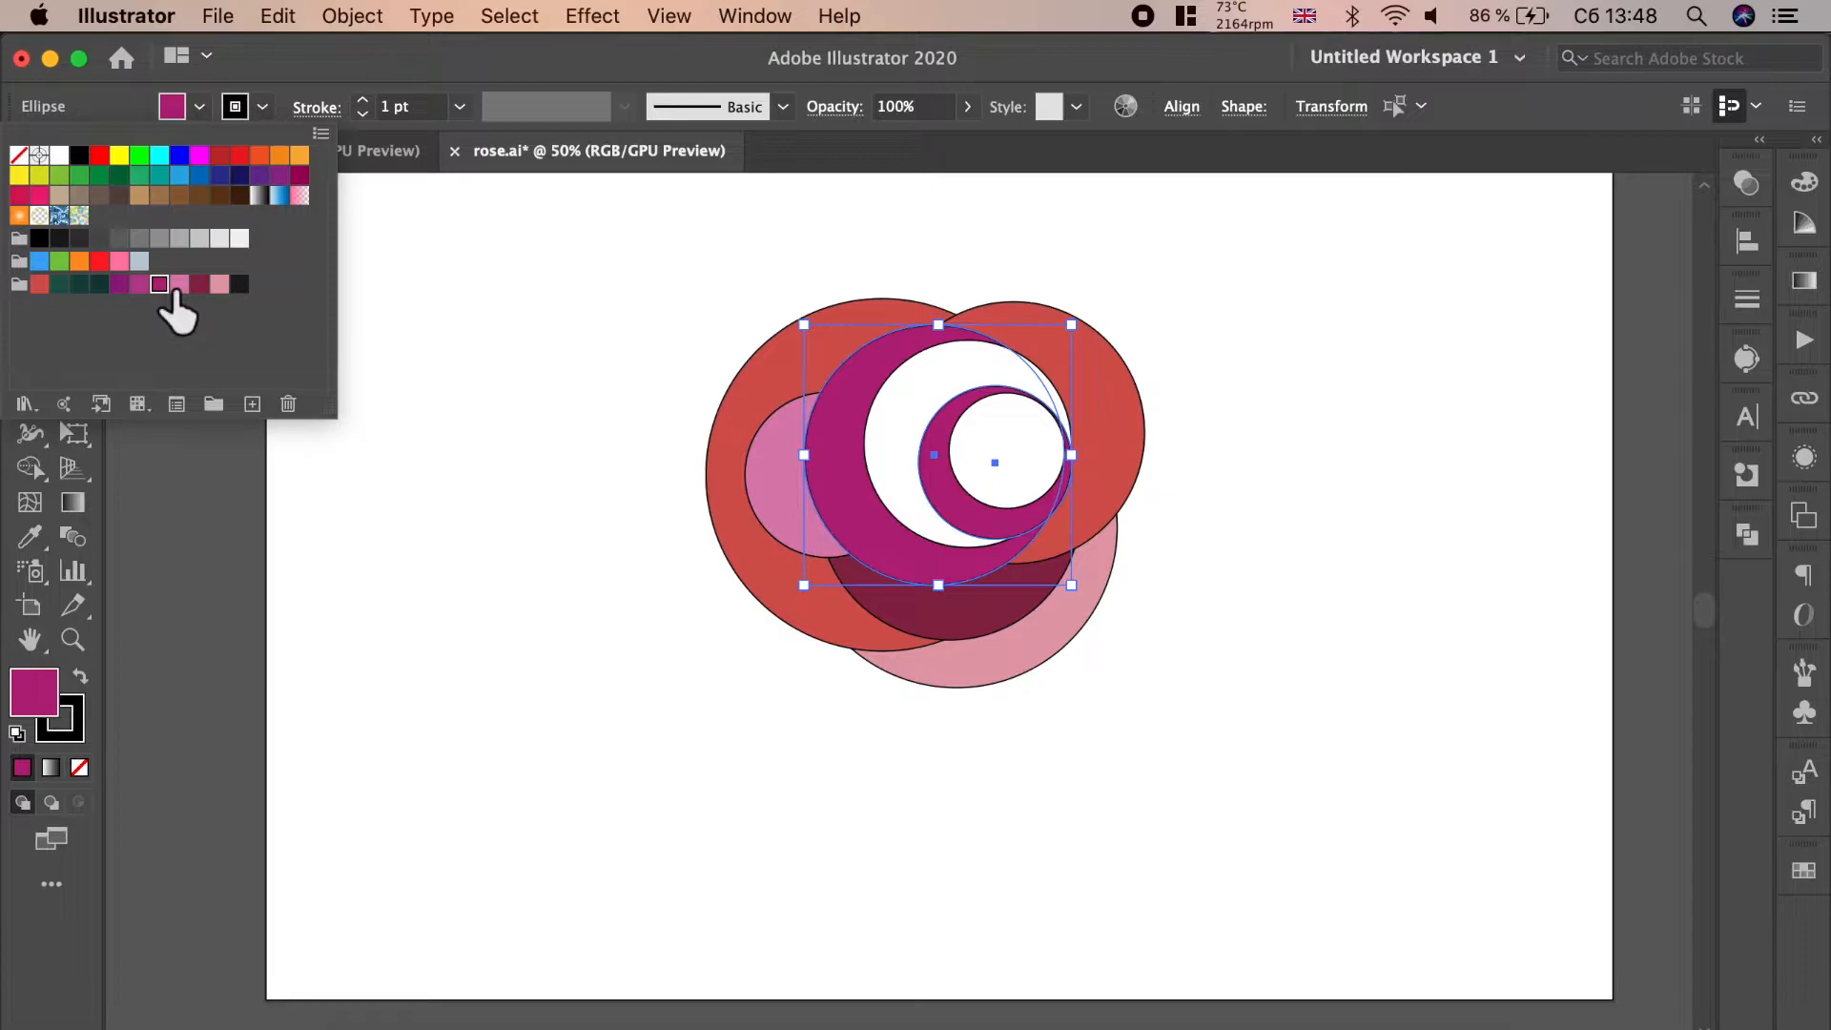
{"action": "left_click", "coordinate": [142, 286]}
- Fill the white circle between the two purple-magenta circles with the light pink swatch
{"action": "left_click", "coordinate": [968, 403]}
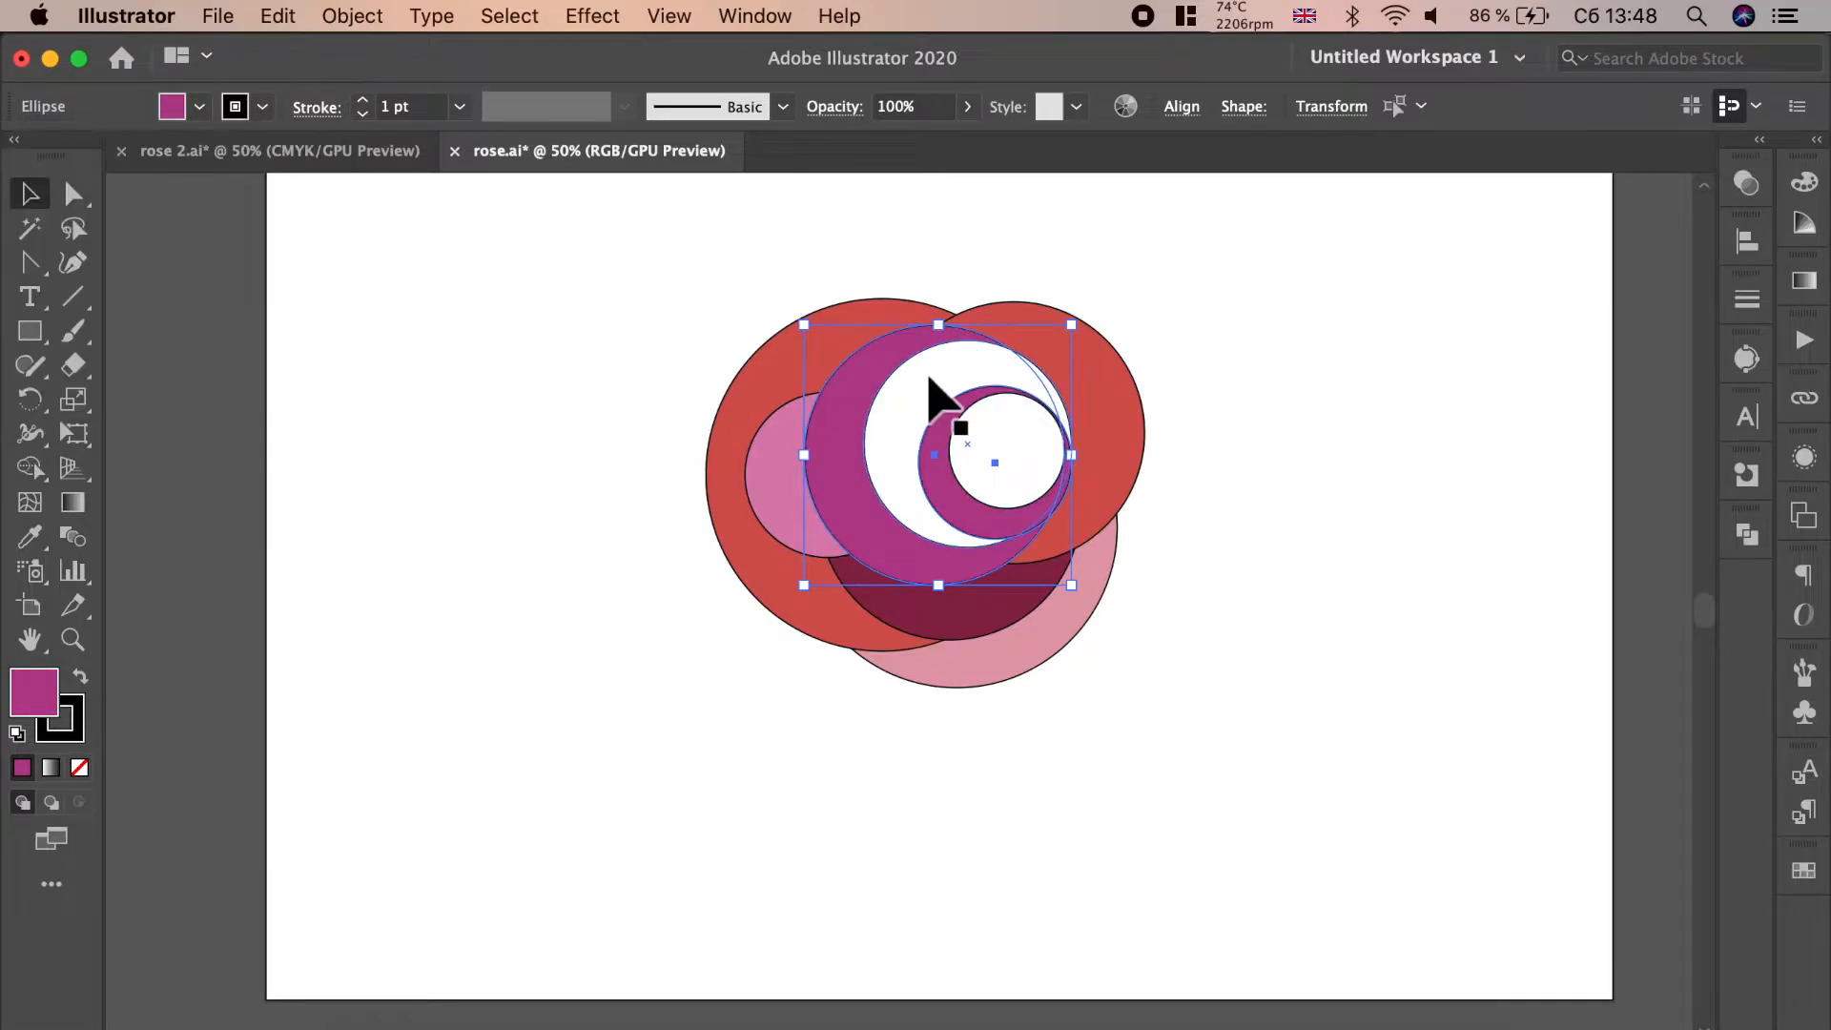
{"action": "left_click", "coordinate": [931, 384]}
{"action": "left_click", "coordinate": [199, 106]}
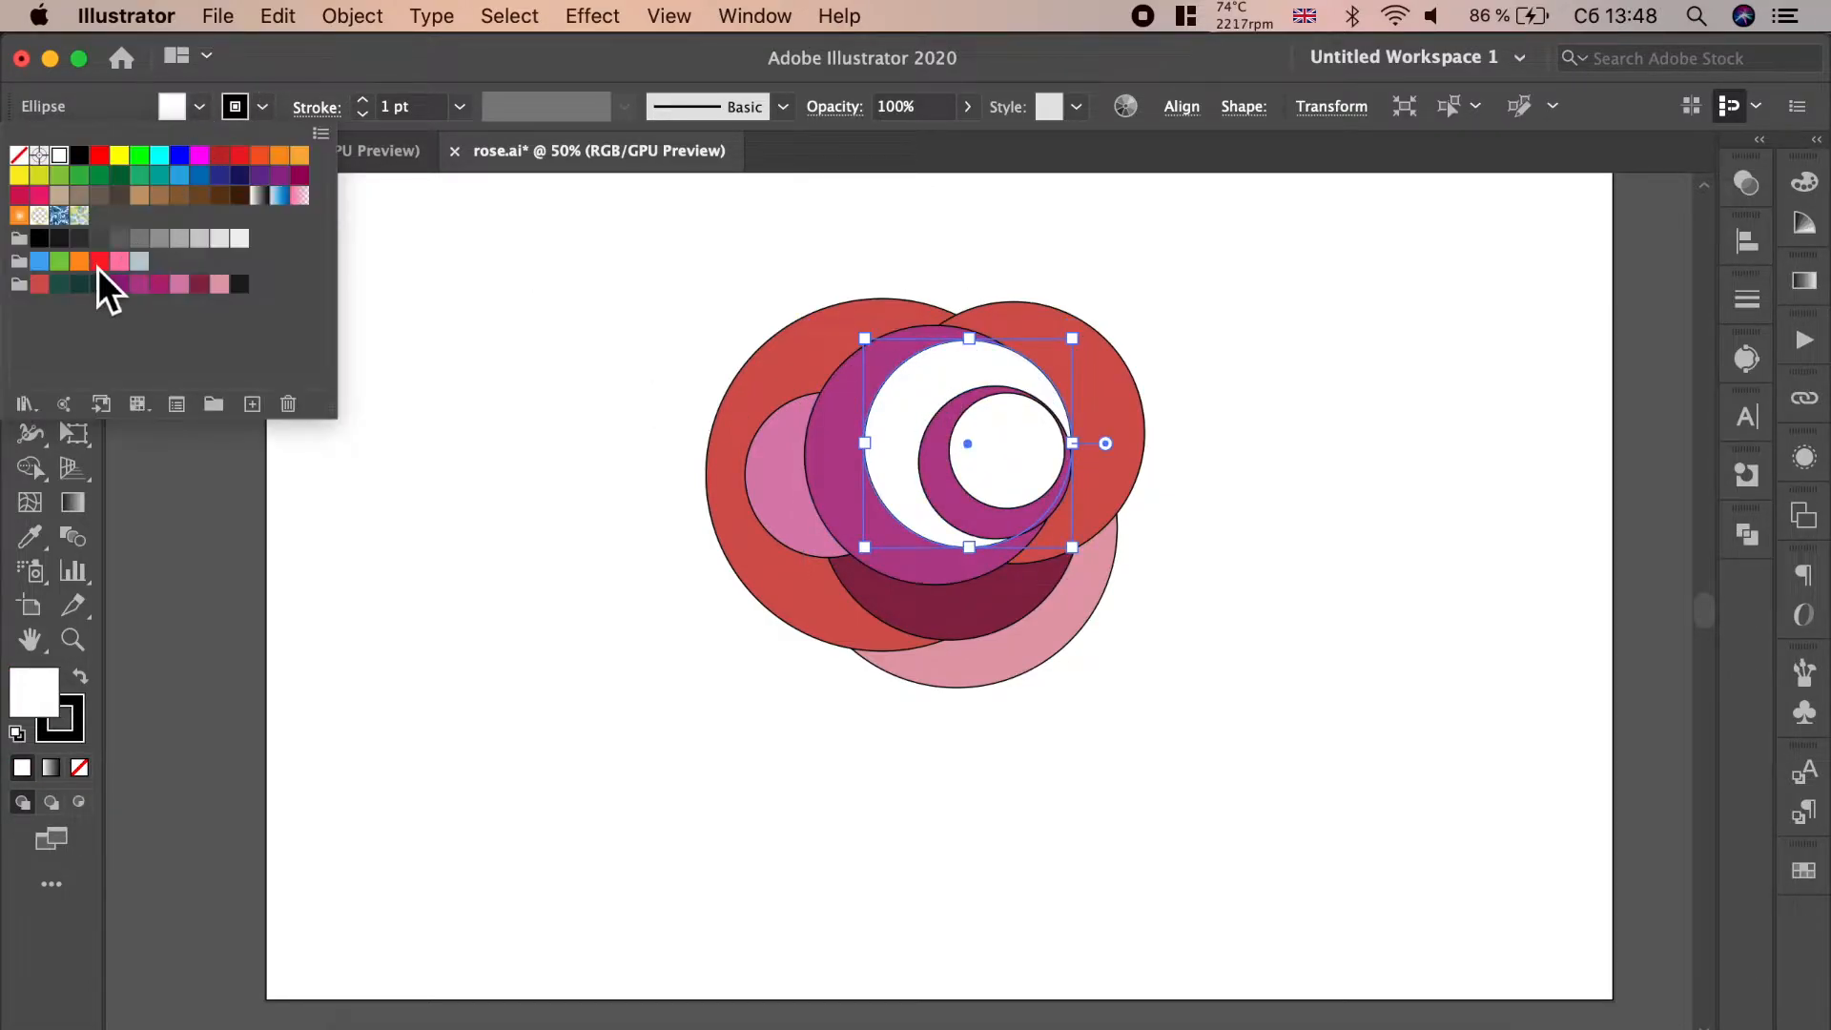
{"action": "left_click", "coordinate": [220, 284]}
- Fill the smallest, innermost white circle with the dark maroon swatch
{"action": "left_click", "coordinate": [982, 444]}
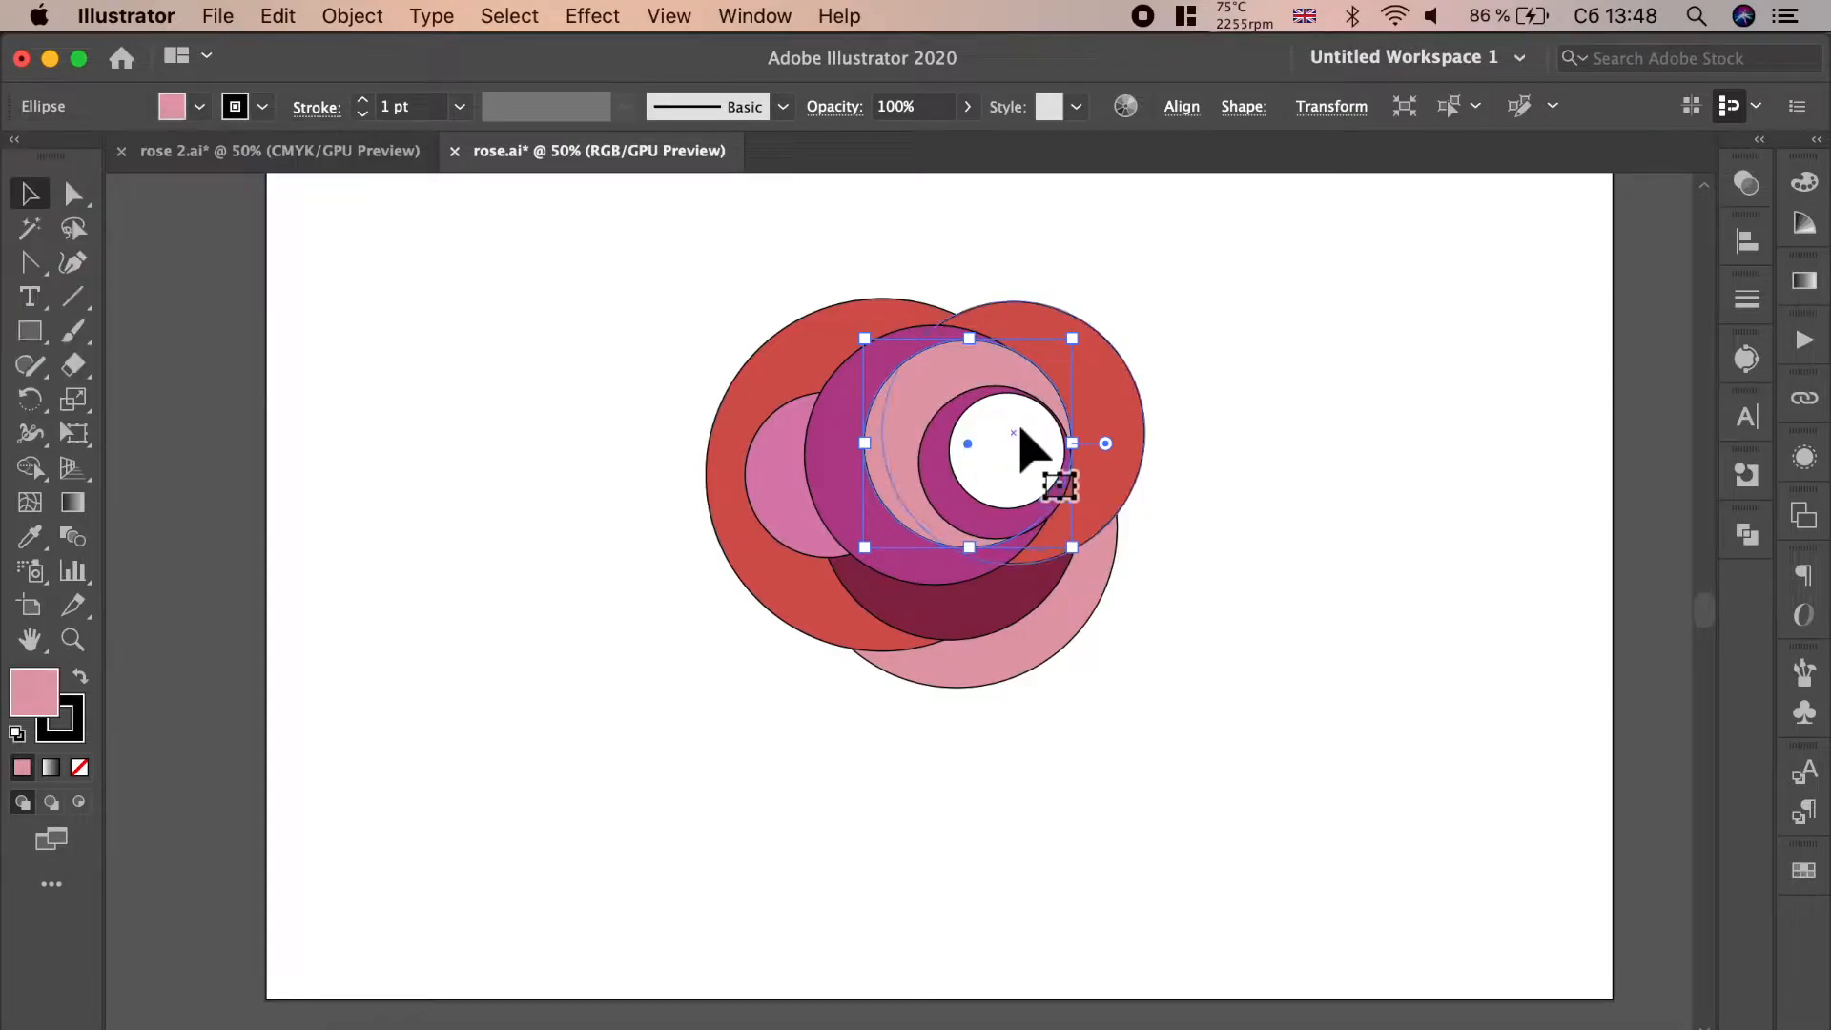
{"action": "left_click", "coordinate": [1016, 429]}
{"action": "left_click", "coordinate": [203, 107]}
{"action": "left_click", "coordinate": [202, 296]}
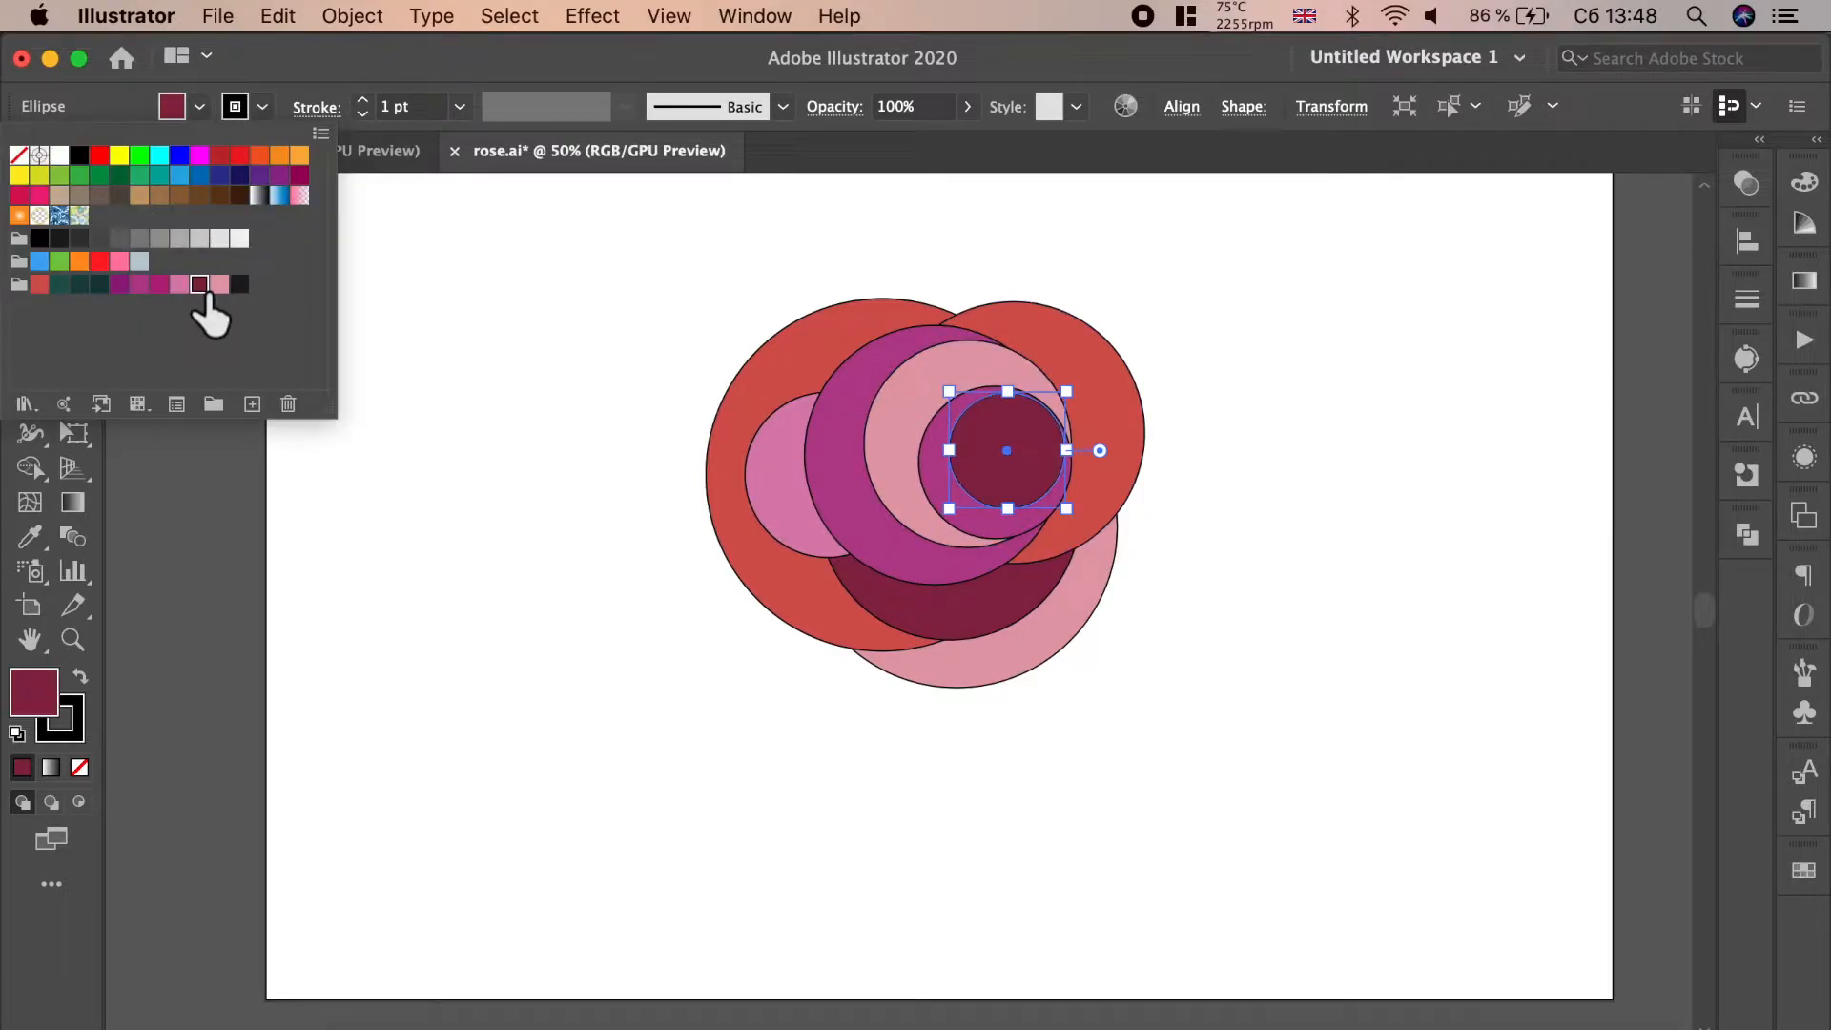
- Remove the stroke from all the rose's circles
{"action": "left_click_drag", "start_coordinate": [1148, 707], "coordinate": [615, 258]}
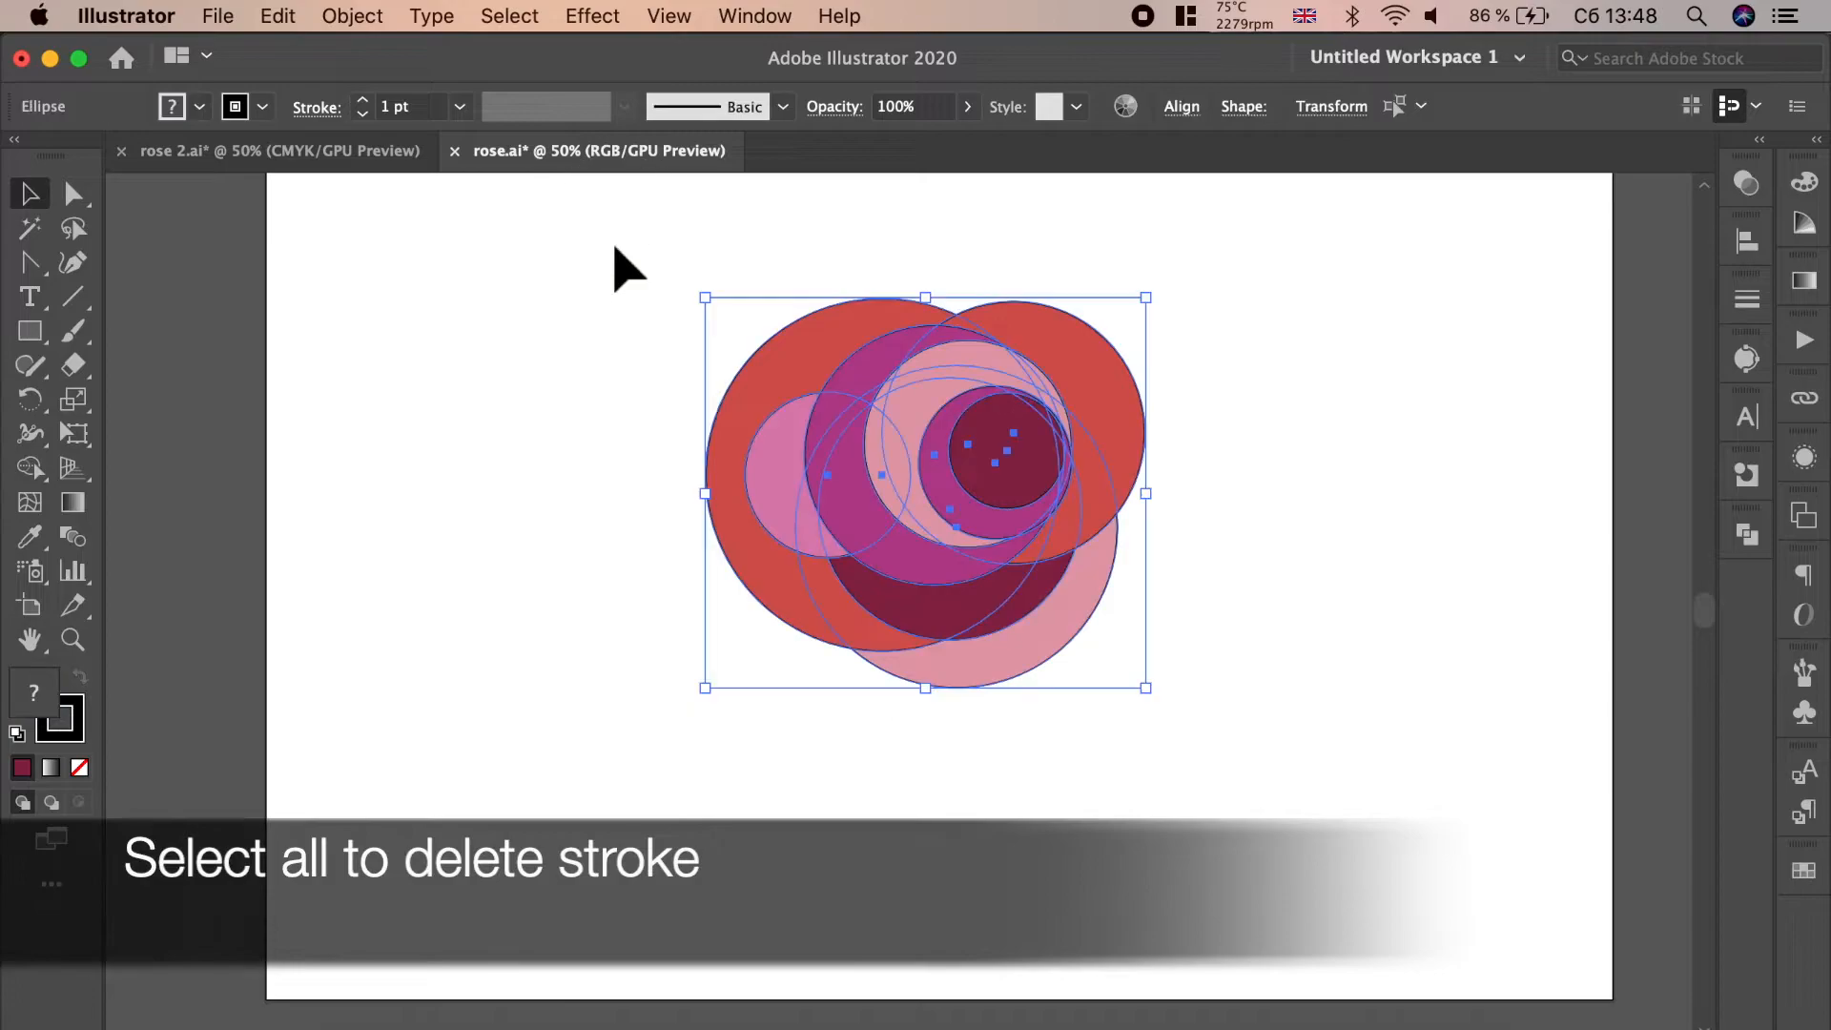
{"action": "left_click", "coordinate": [262, 106]}
{"action": "left_click", "coordinate": [19, 155]}
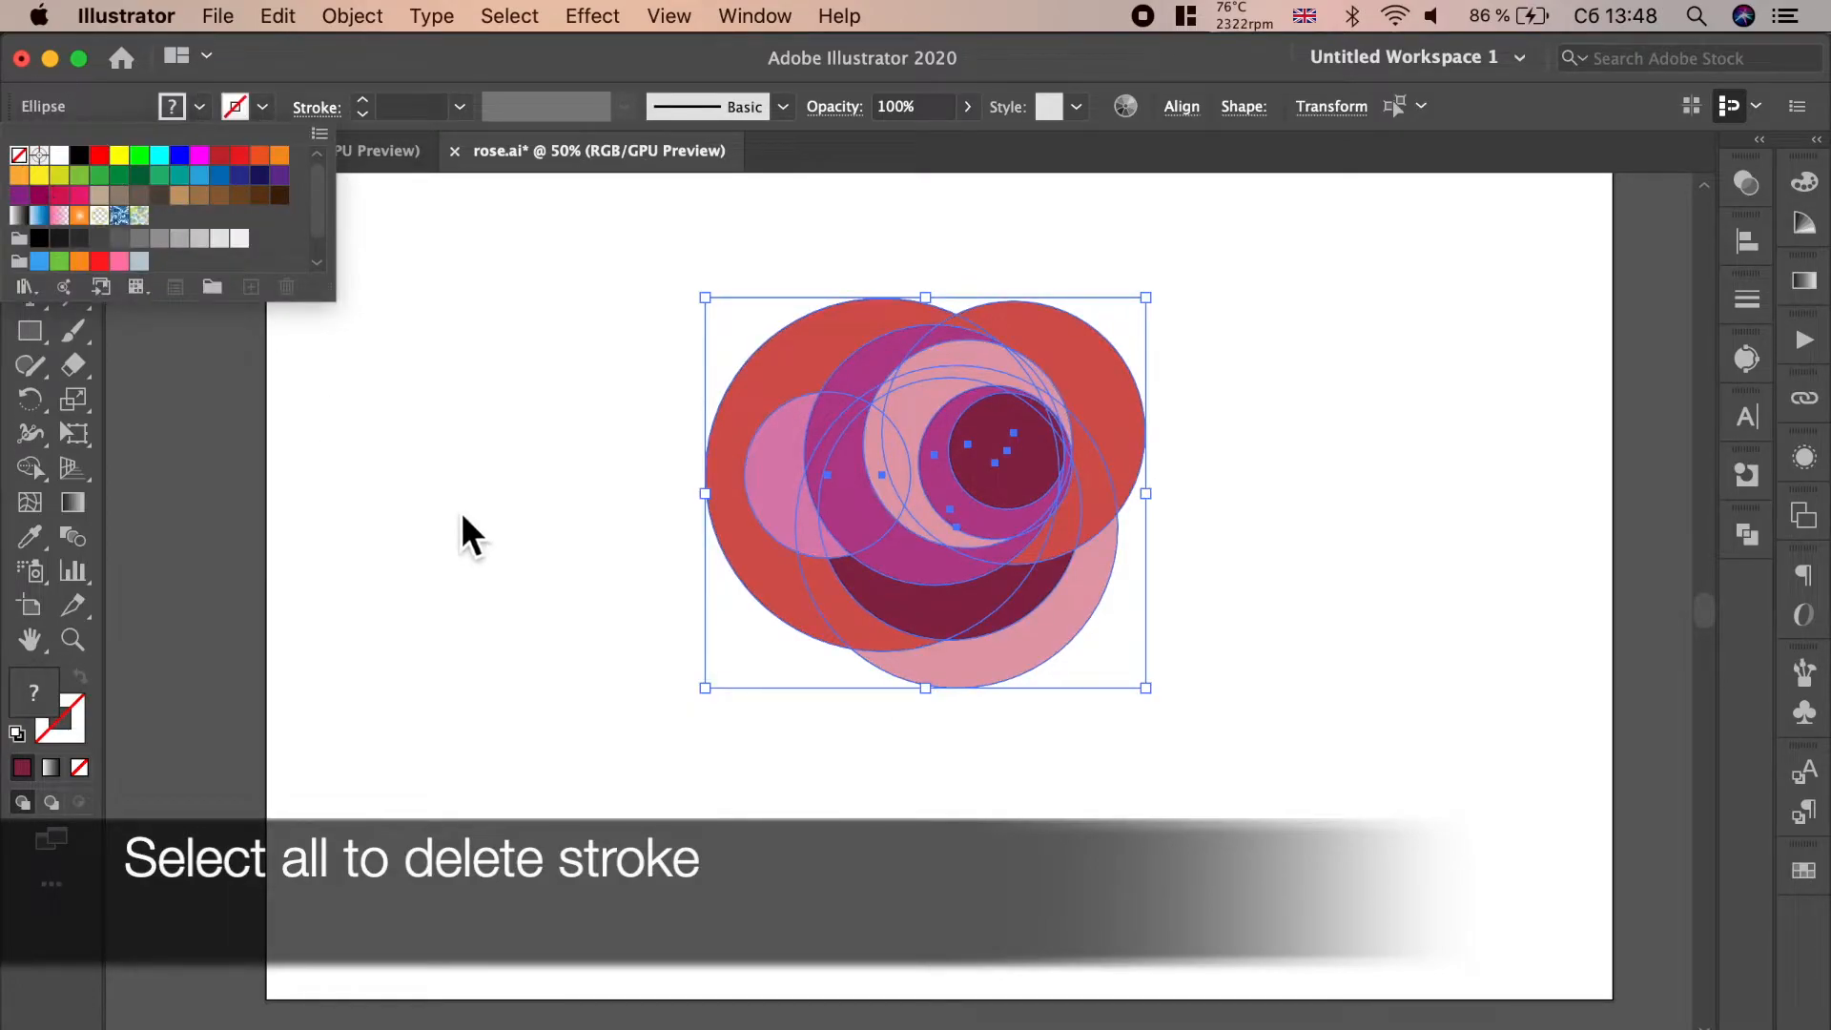
{"action": "left_click", "coordinate": [549, 524]}
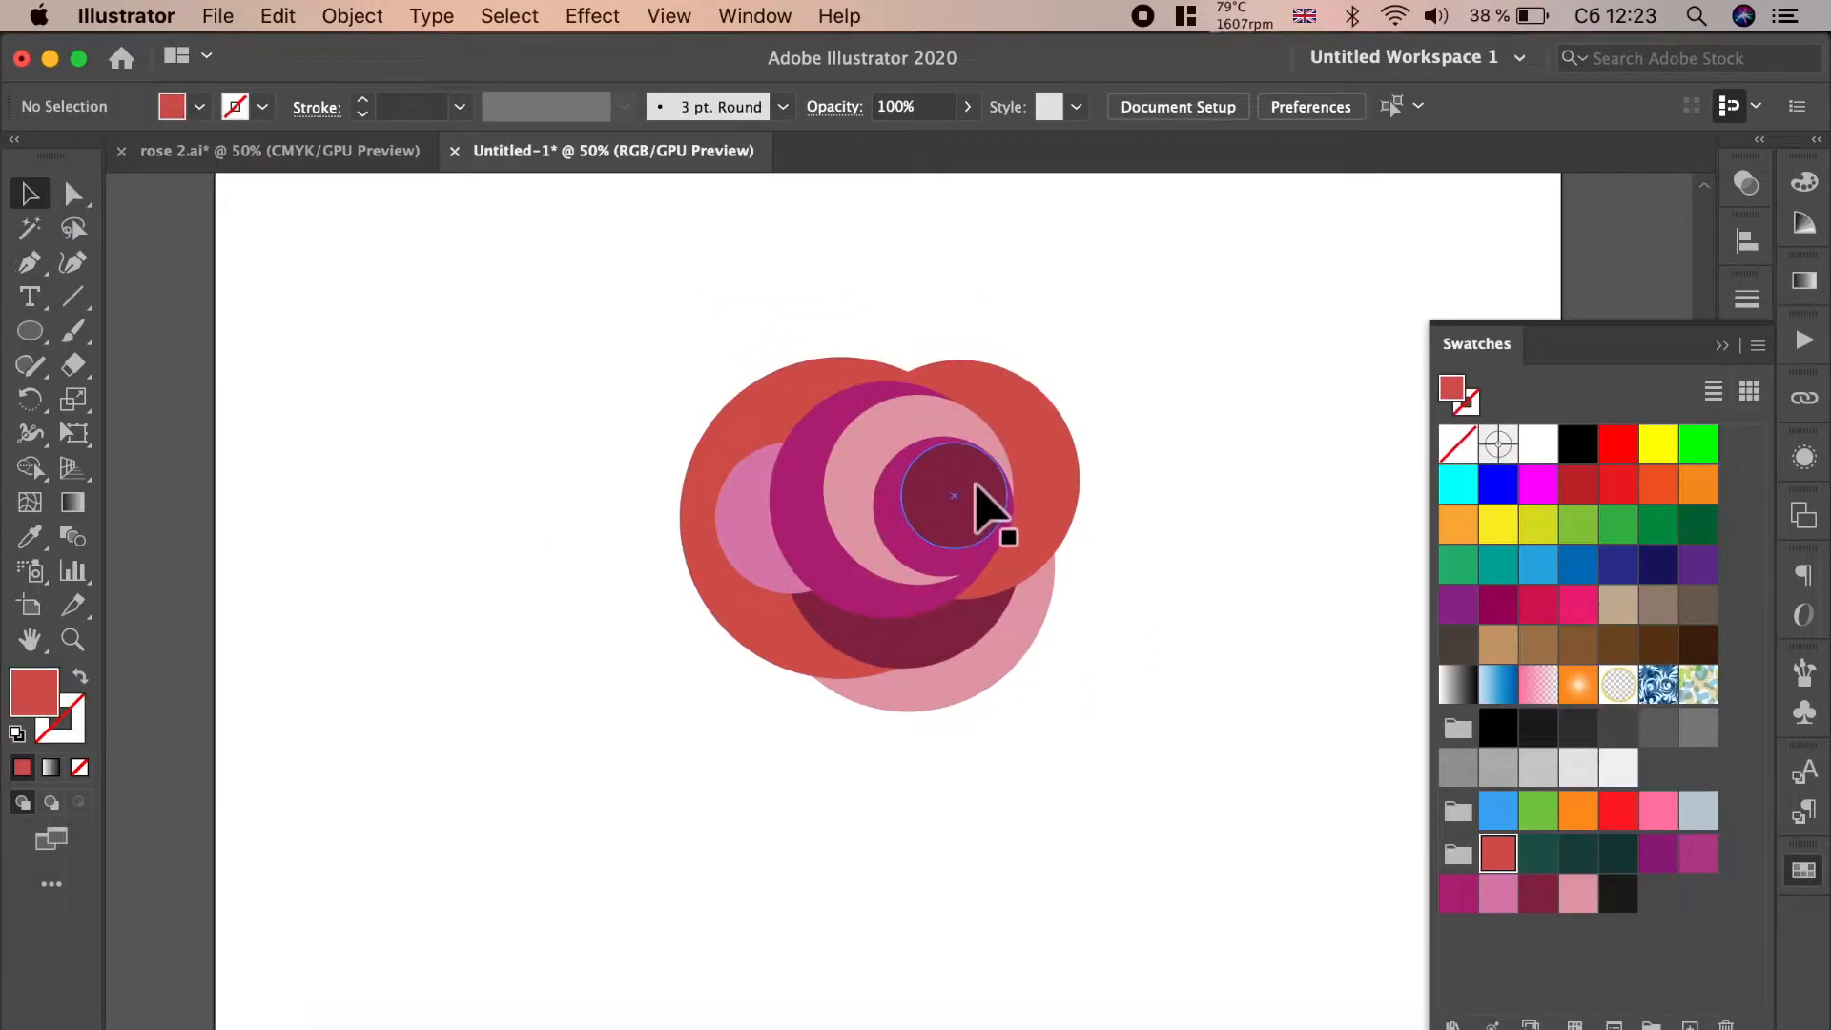
- Add a smaller copy of the innermost maroon circle inside it and fill the copy with light pink
{"action": "scroll", "coordinate": [975, 485], "scroll_direction": "up", "scroll_amount": 1}
{"action": "left_click_drag", "start_coordinate": [975, 485], "coordinate": [976, 484]}
{"action": "left_click_drag", "start_coordinate": [888, 578], "coordinate": [938, 567]}
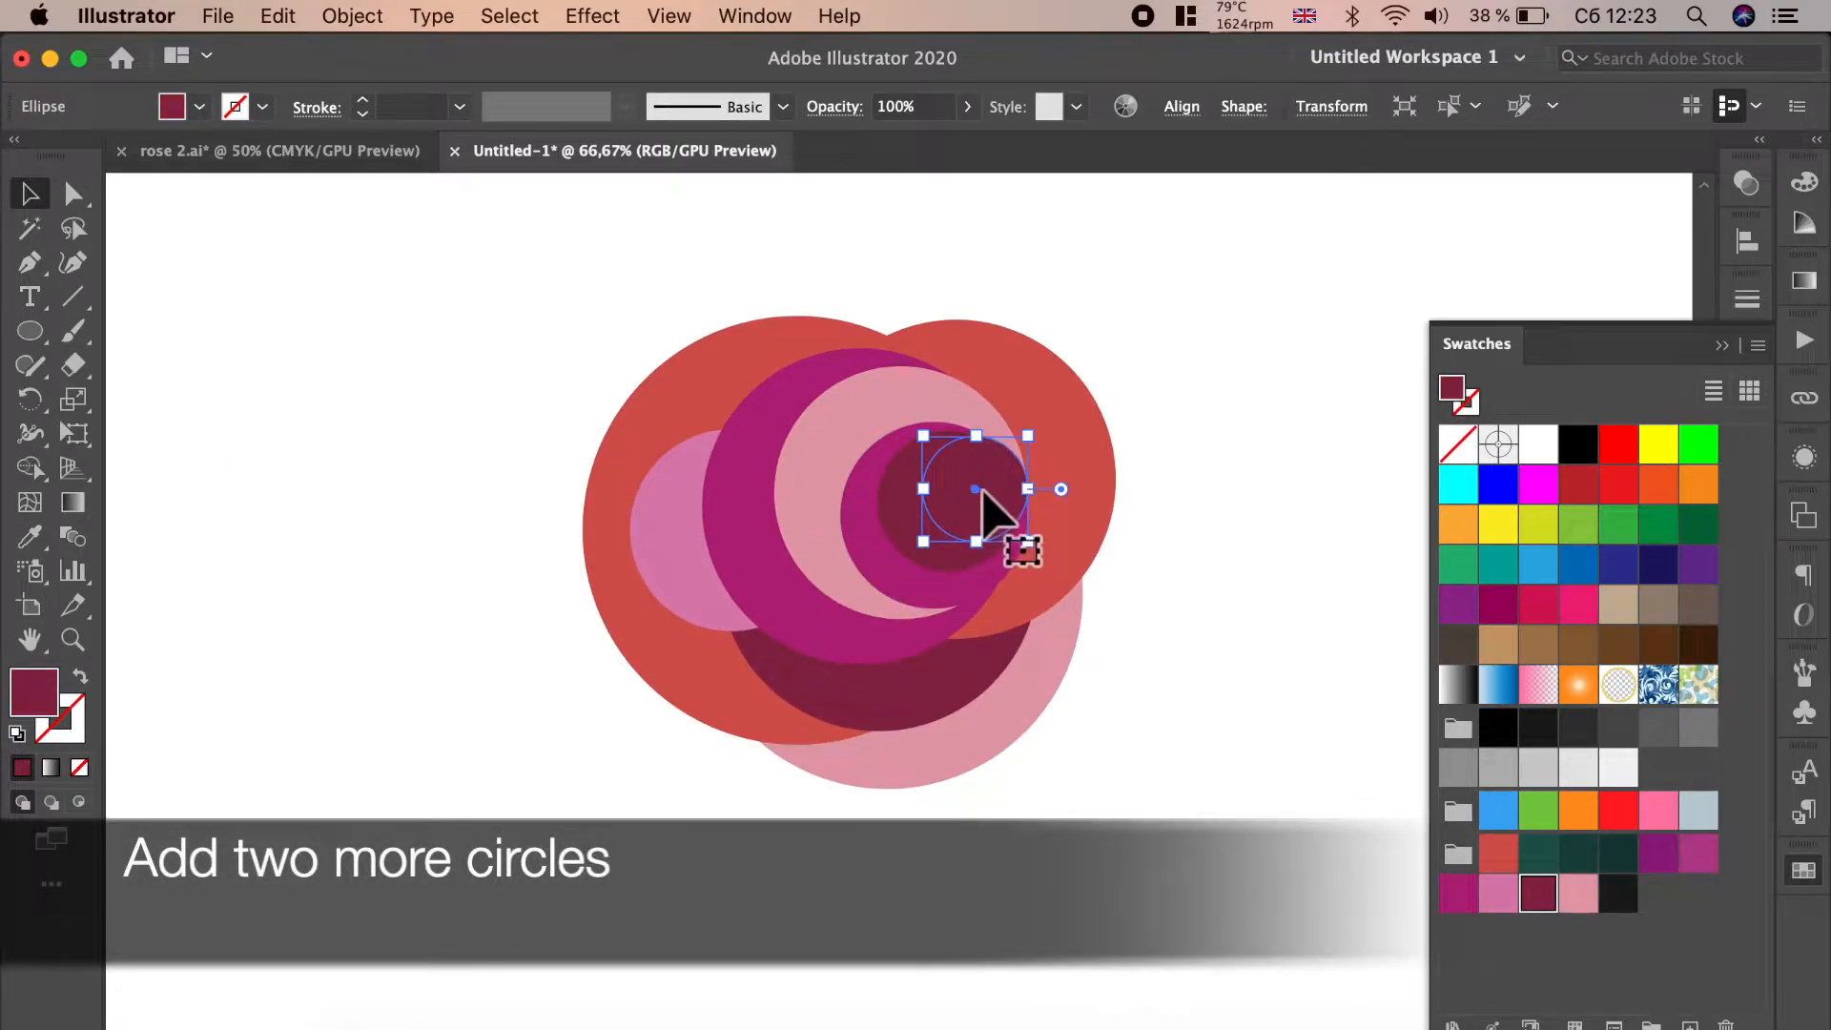
{"action": "left_click_drag", "start_coordinate": [980, 497], "coordinate": [953, 527]}
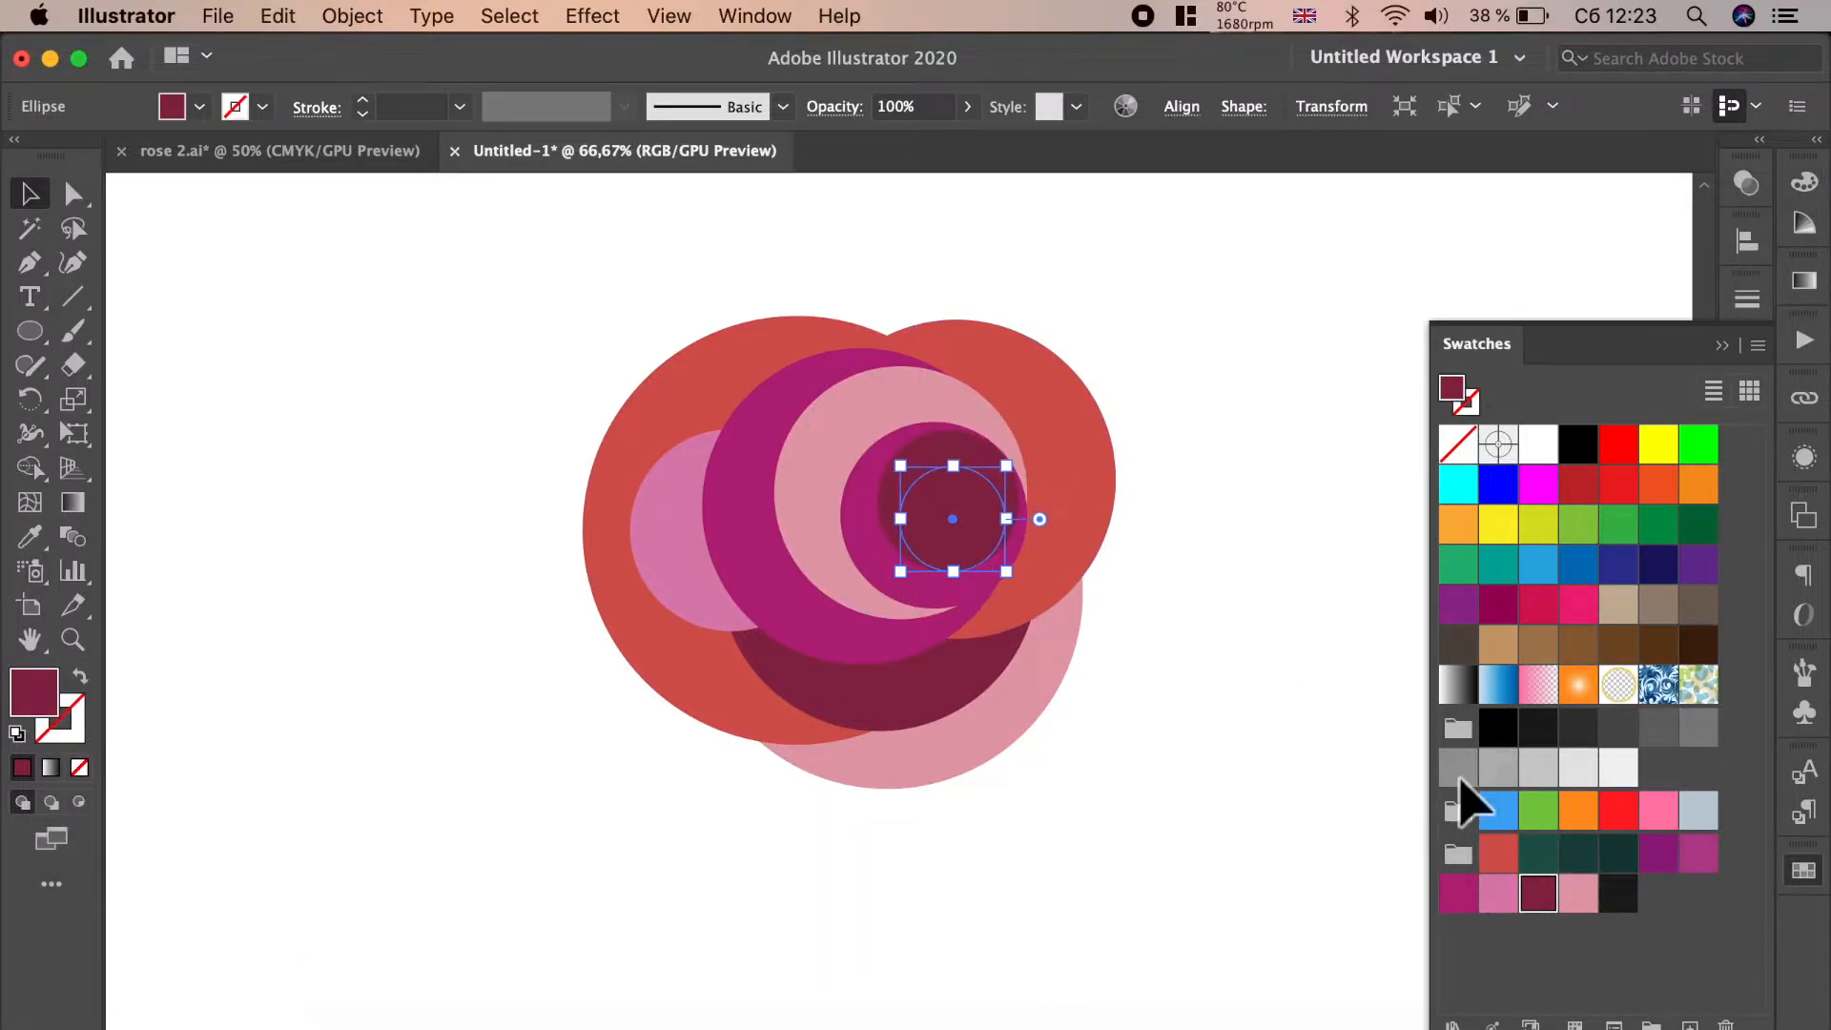
{"action": "left_click", "coordinate": [1582, 897]}
- Add an even smaller circle inside the new light pink one and fill it with the purple-magenta R=181 G=32 B=125 swatch
{"action": "left_click_drag", "start_coordinate": [948, 535], "coordinate": [962, 523]}
{"action": "left_click_drag", "start_coordinate": [1038, 473], "coordinate": [1006, 469]}
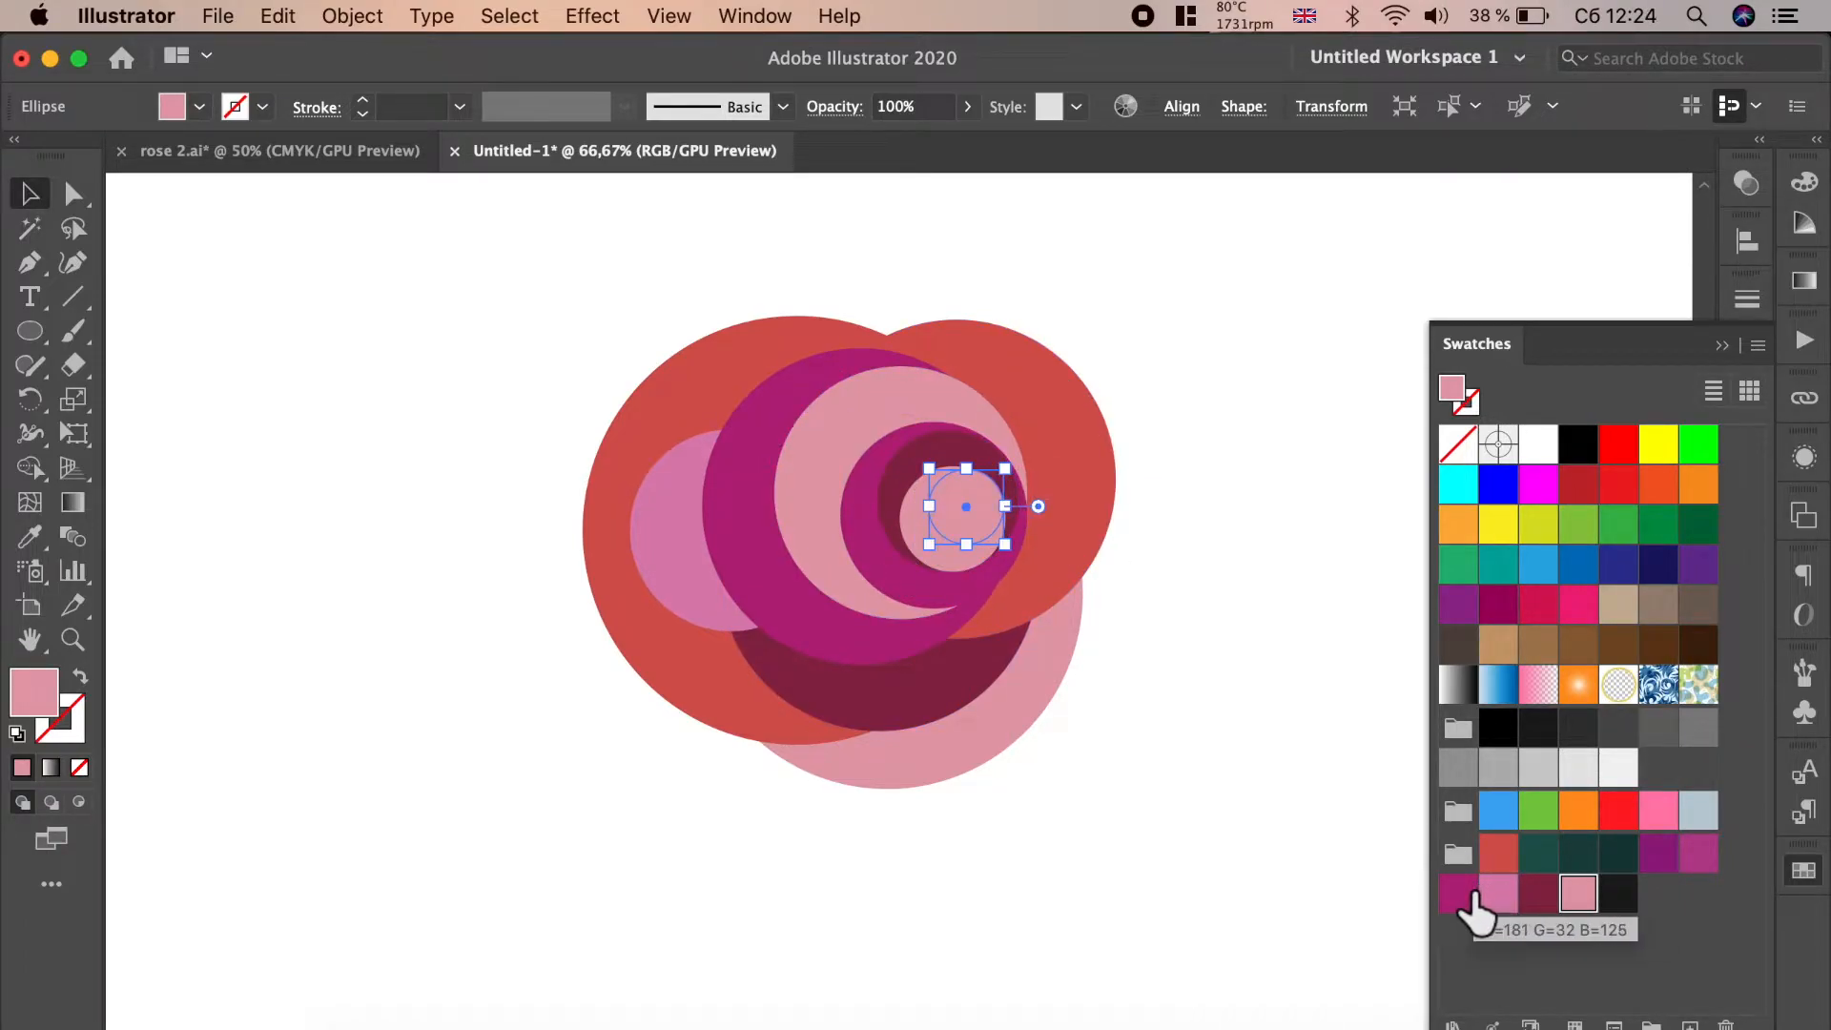
{"action": "left_click", "coordinate": [1469, 895]}
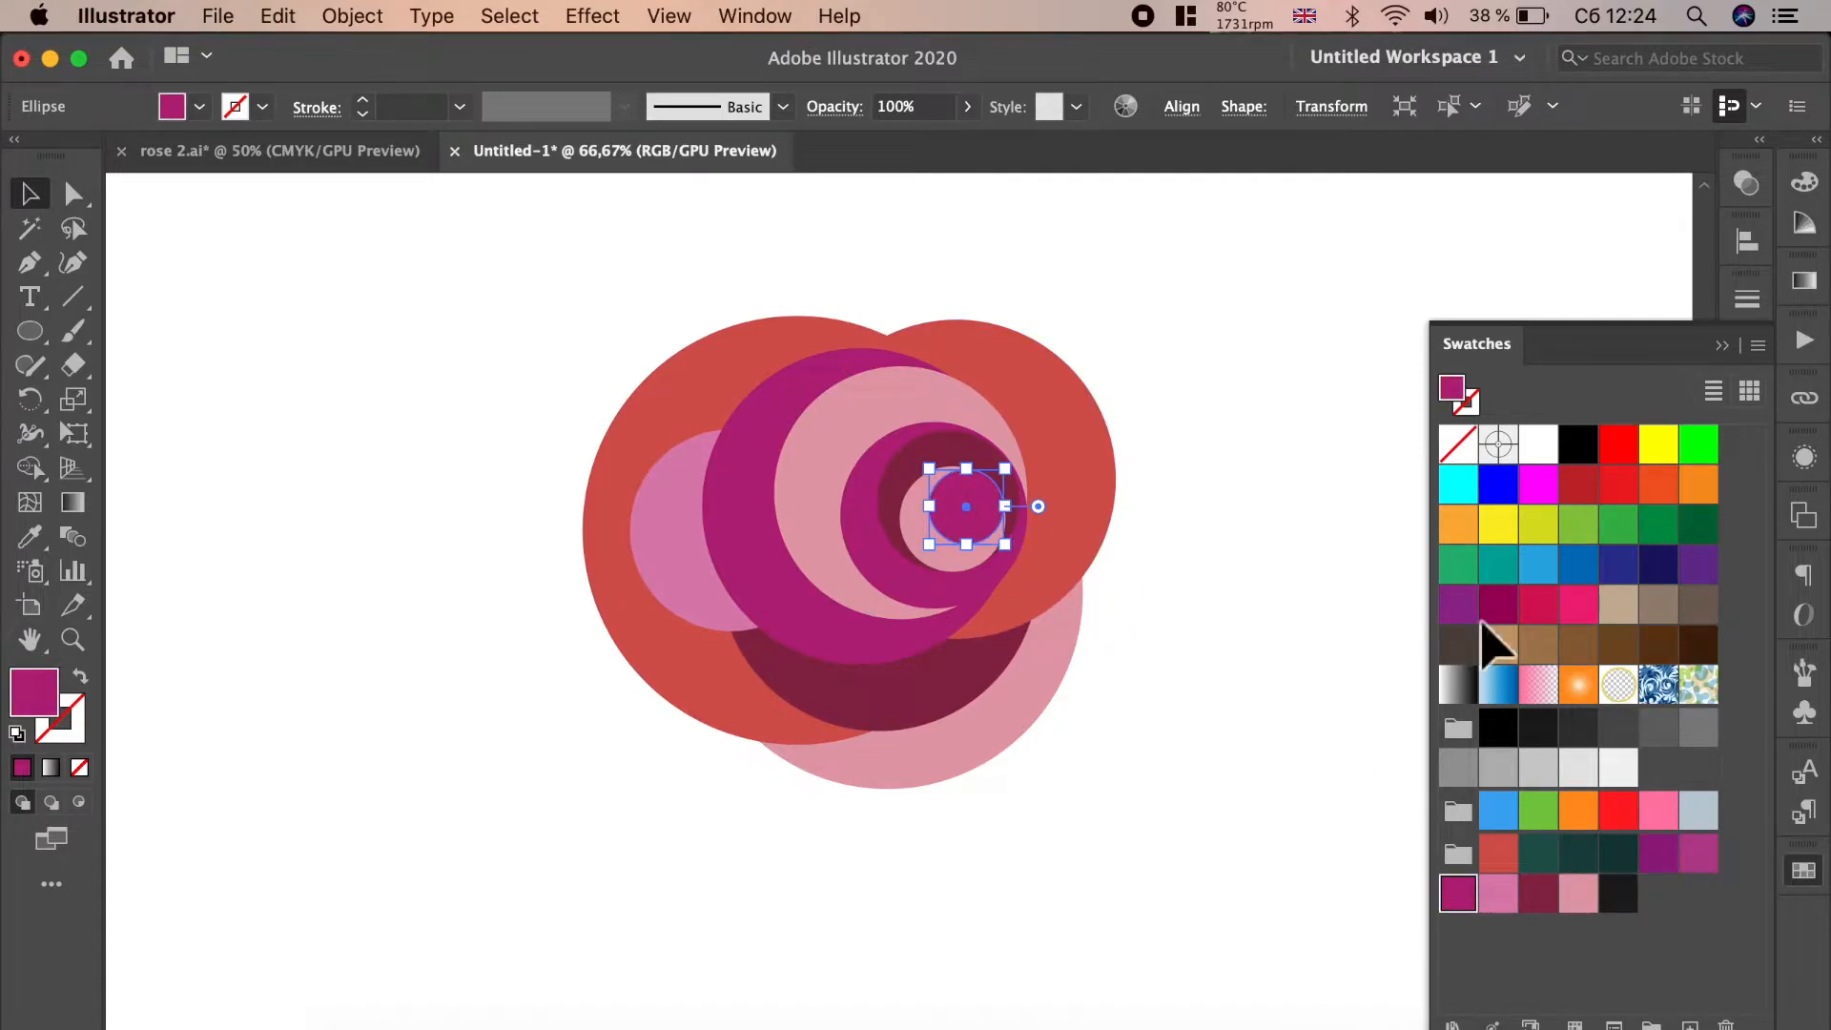
{"action": "left_click", "coordinate": [1707, 864]}
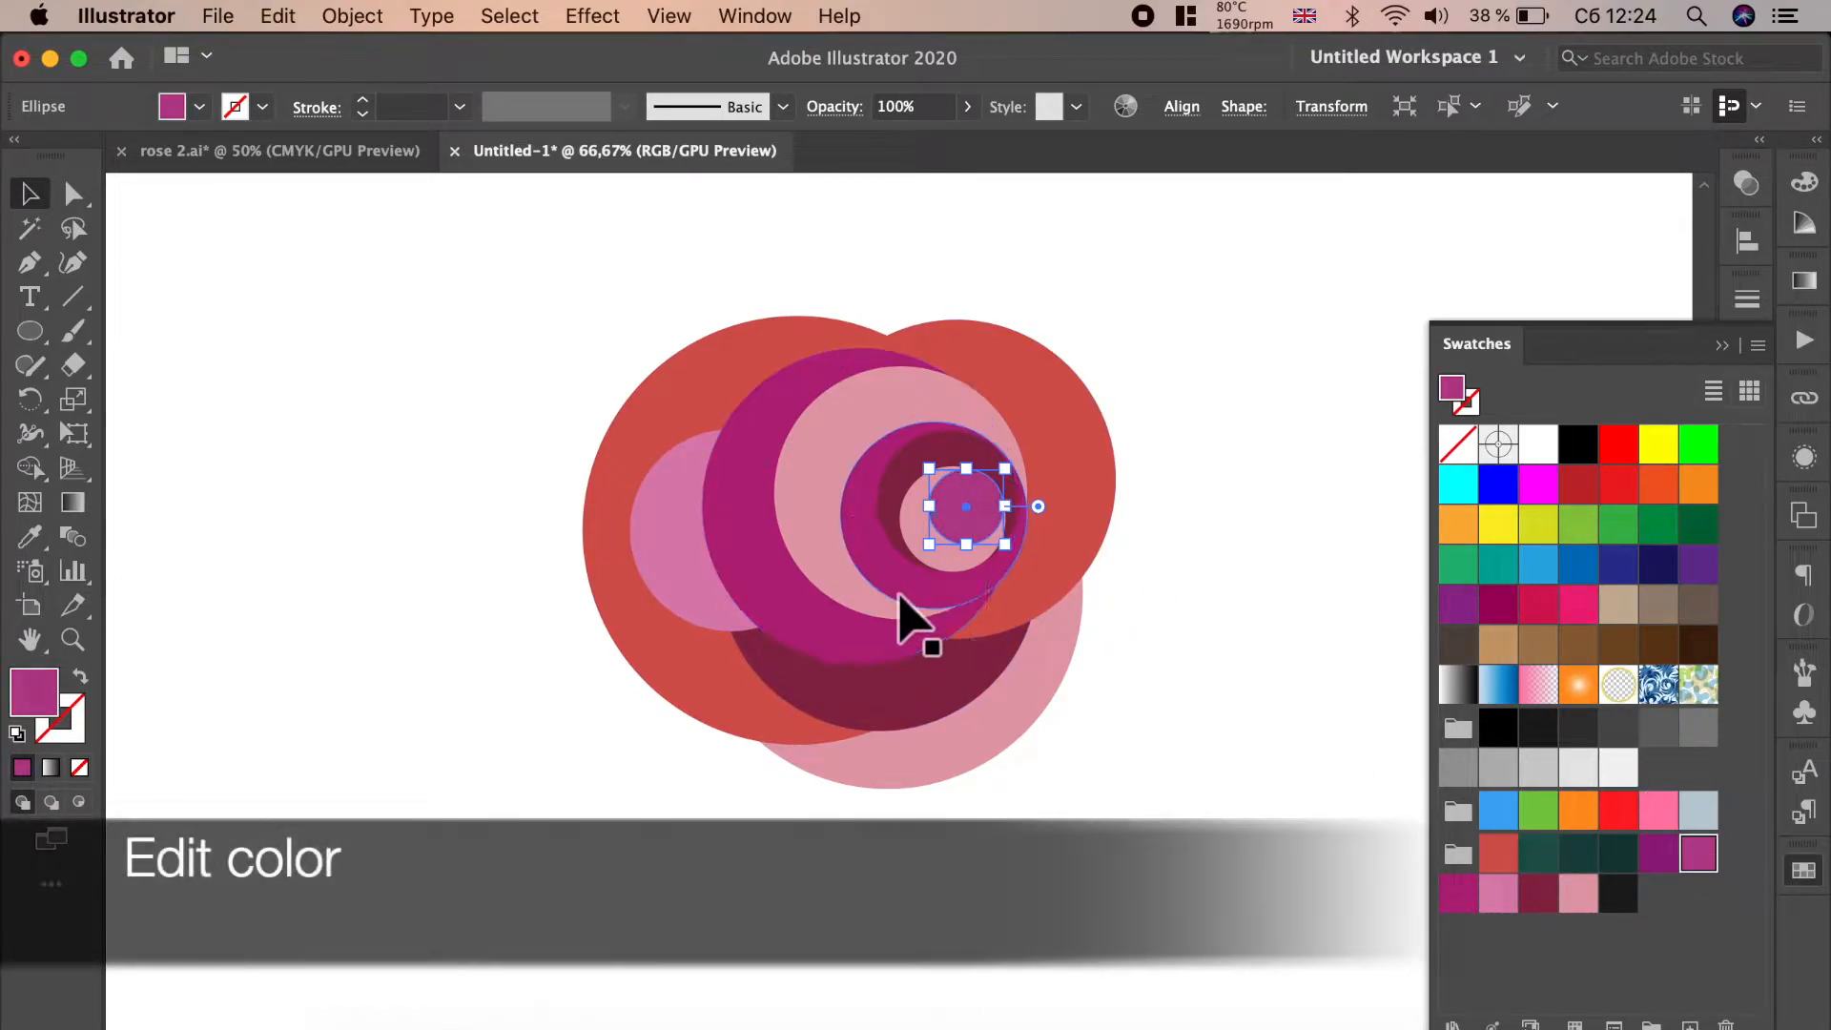
- Recolor the two larger magenta circles to match the centre circle's purple-magenta, and shift the centre circle slightly down
{"action": "left_click", "coordinate": [897, 593], "text": "shift"}
{"action": "left_click", "coordinate": [817, 654], "text": "shift"}
{"action": "left_click", "coordinate": [1702, 858]}
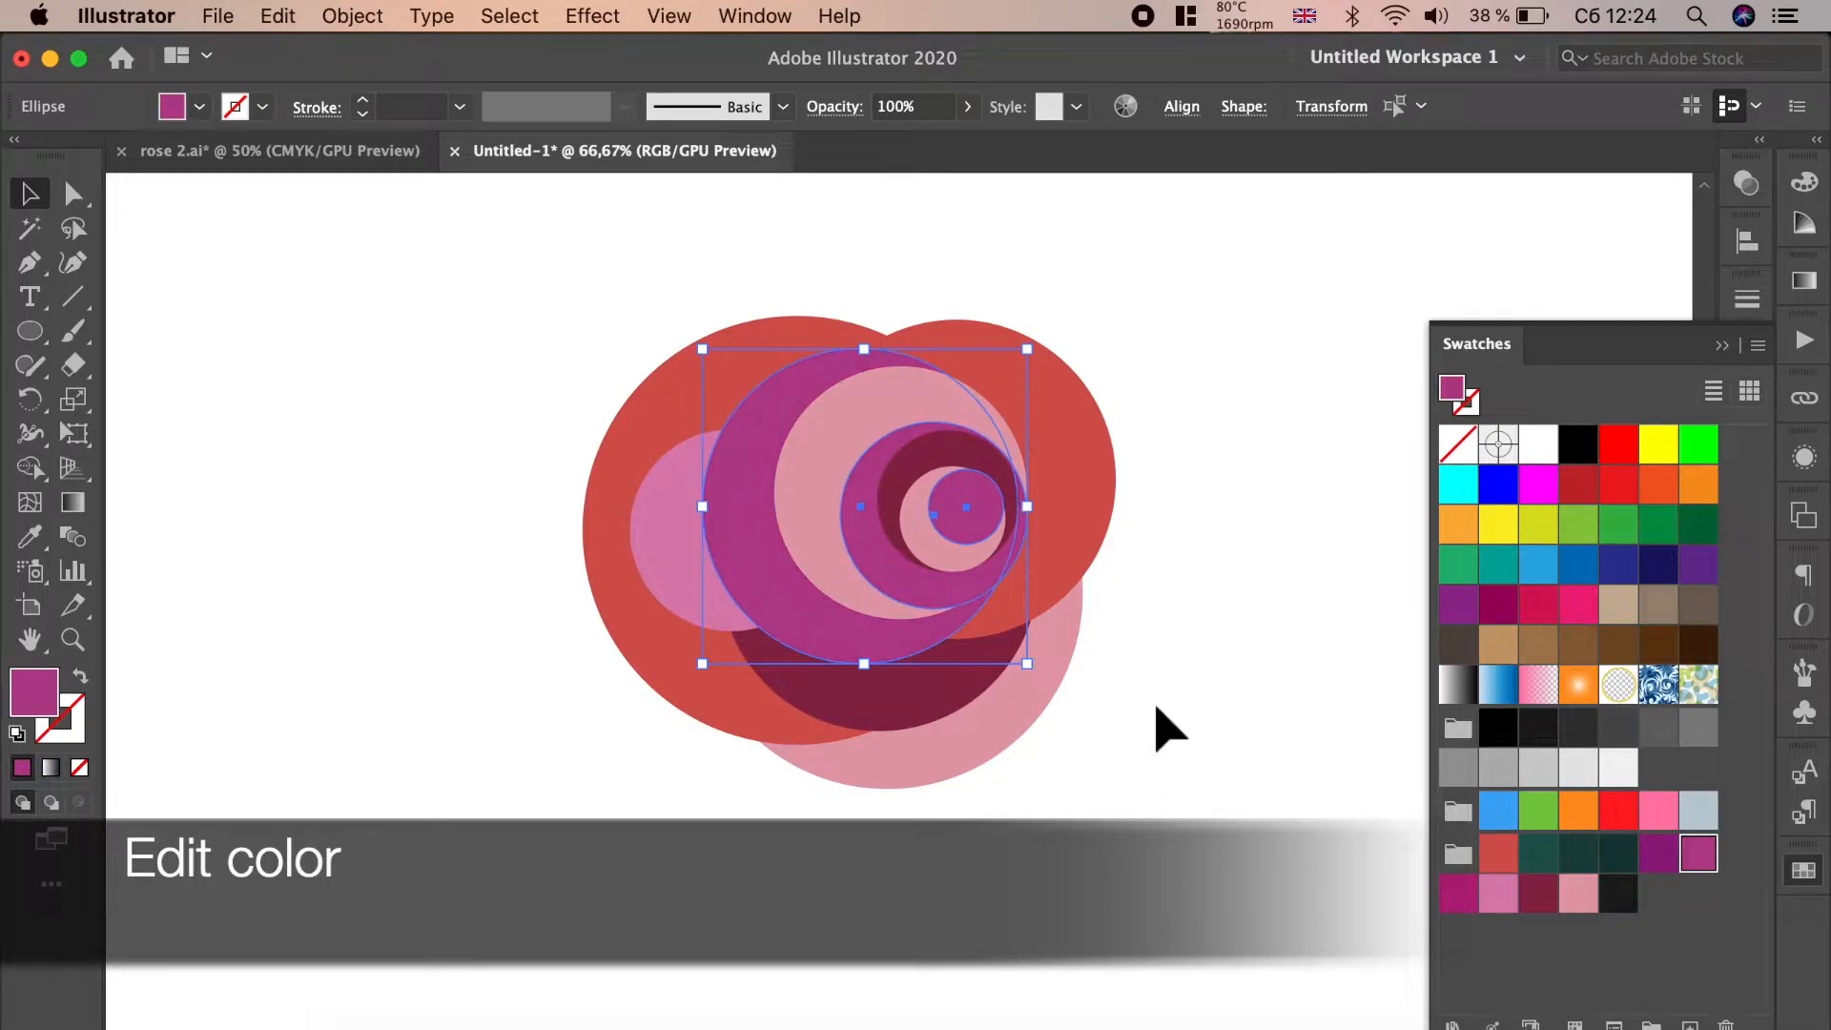
{"action": "left_click", "coordinate": [1165, 728]}
{"action": "left_click", "coordinate": [954, 529]}
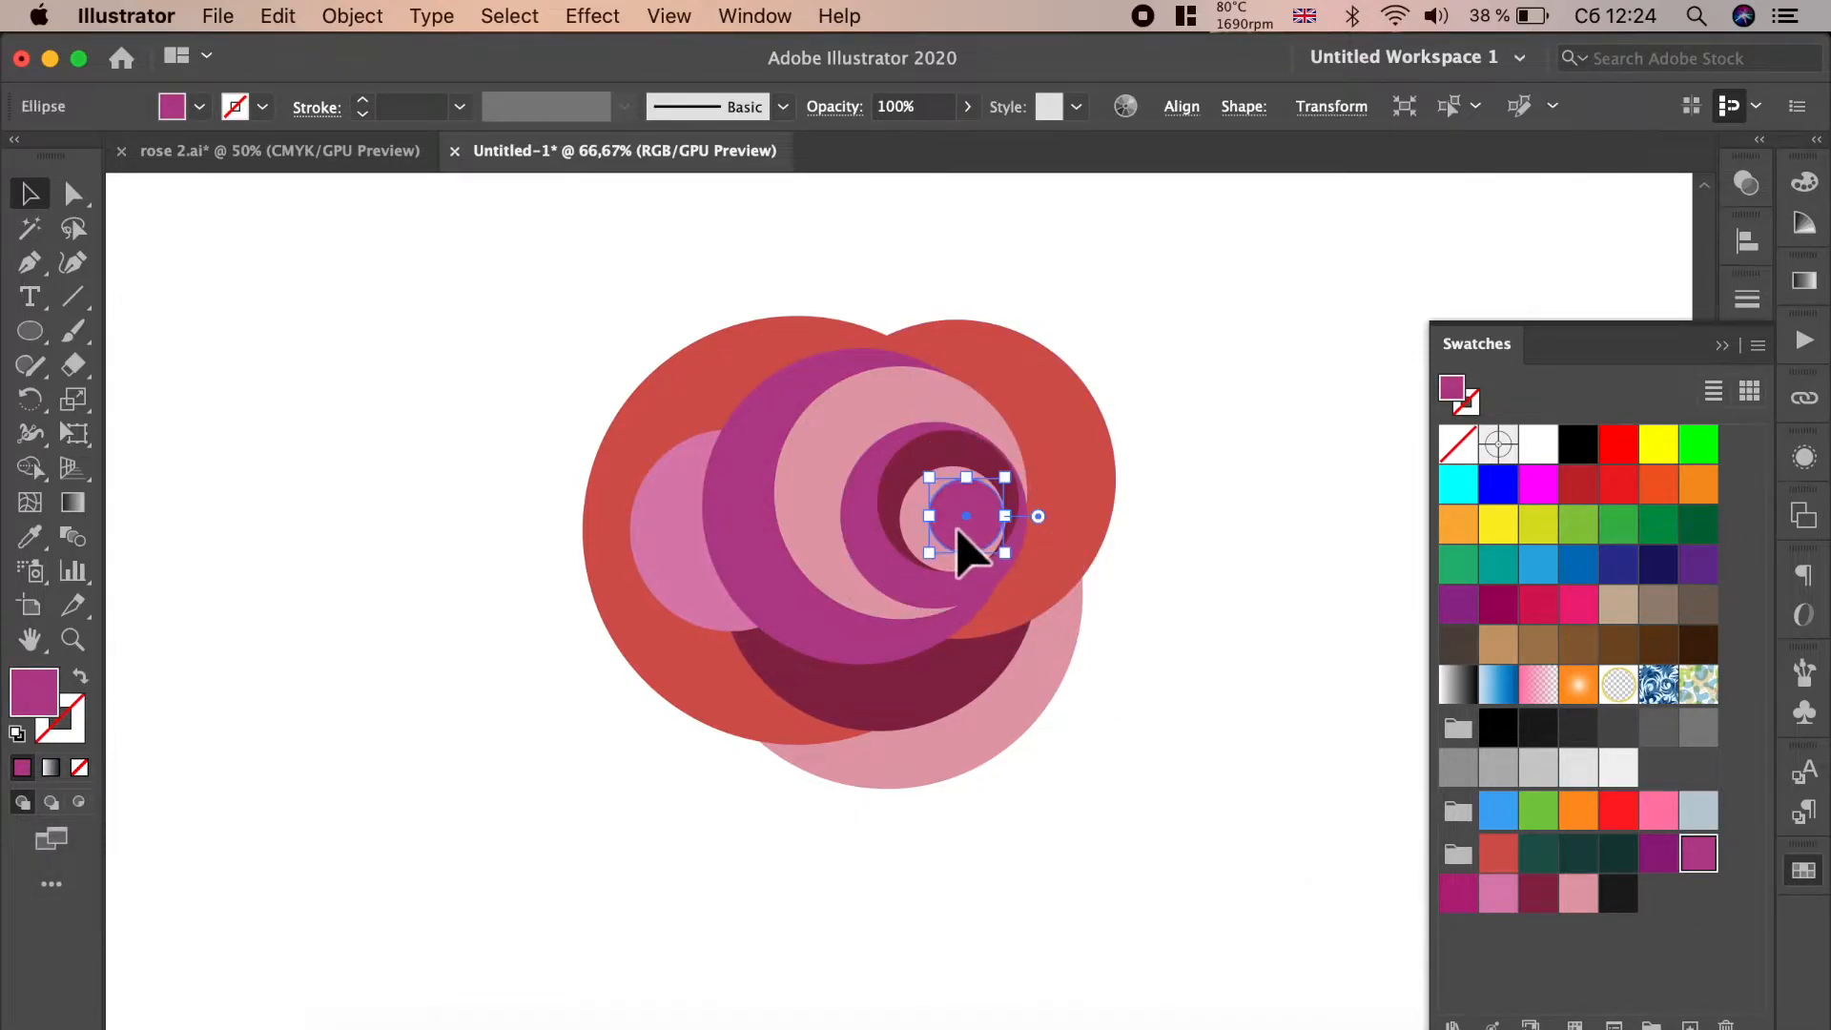
{"action": "left_click", "coordinate": [1290, 613]}
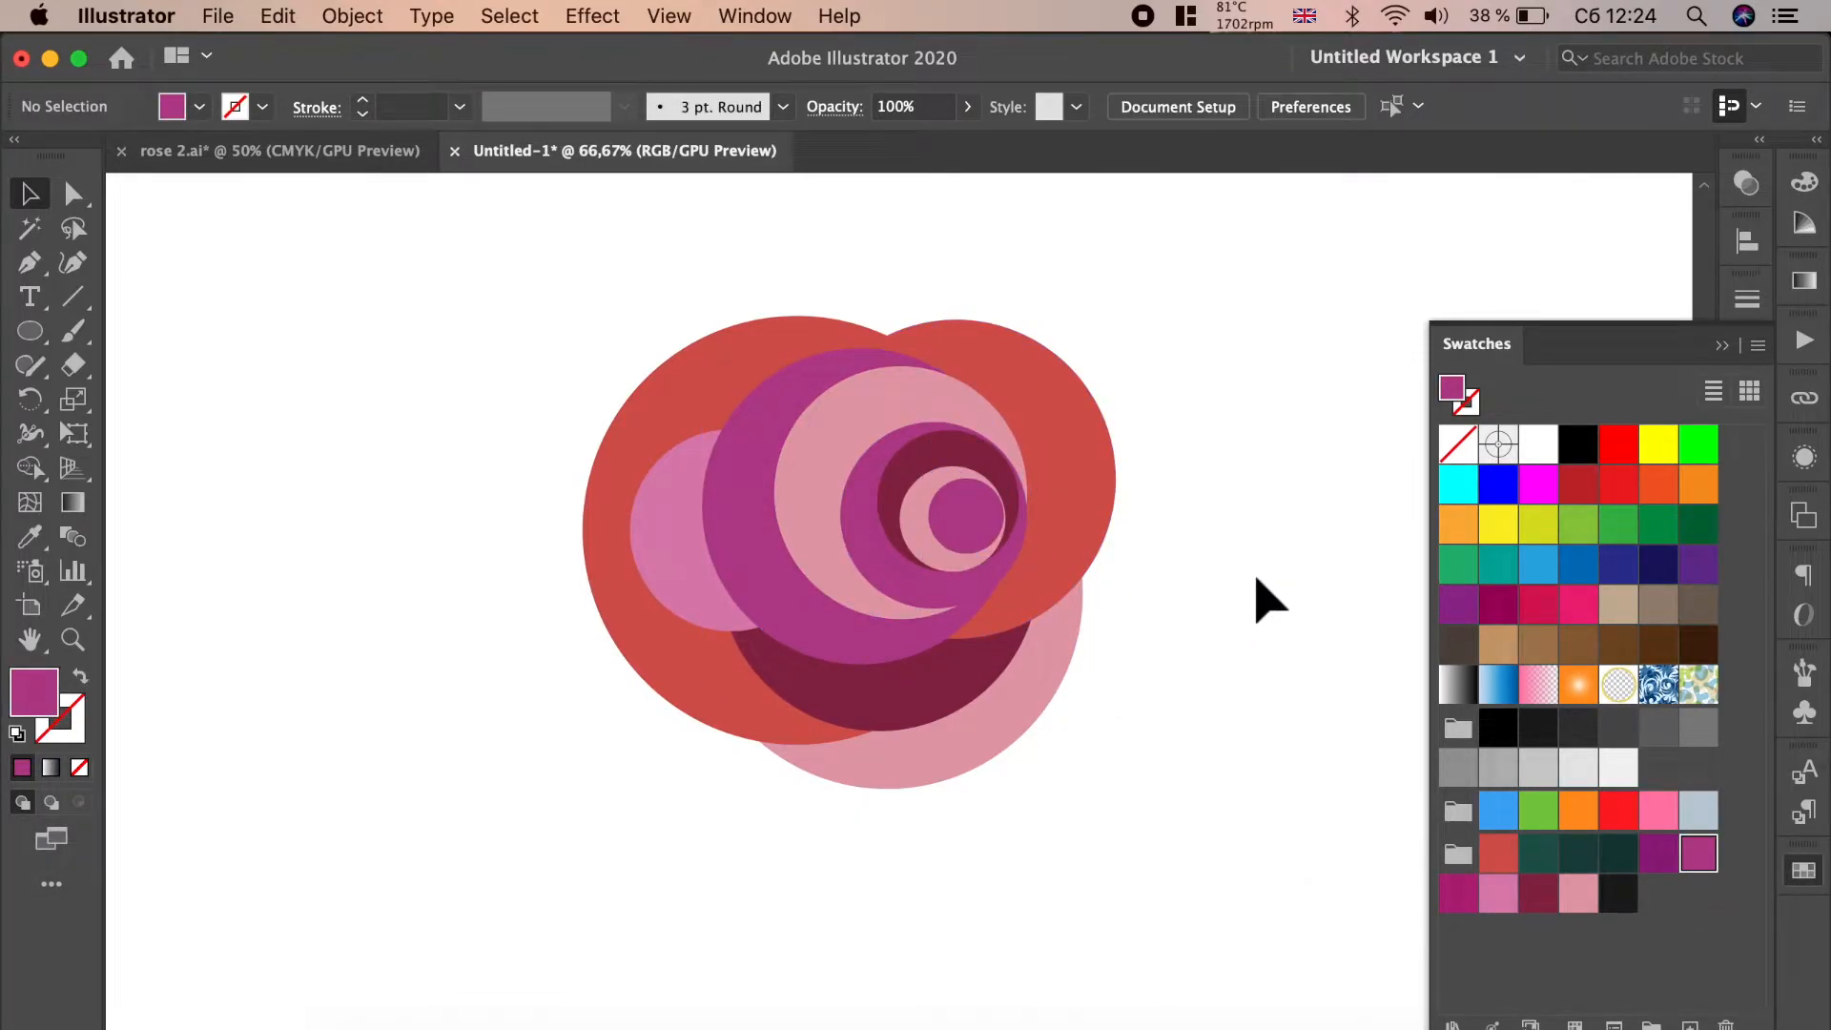
- Apply the Roughen effect to all circles with an absolute size of 7 px, detail 6/in and smooth points
{"action": "scroll", "coordinate": [1259, 582], "scroll_direction": "down", "scroll_amount": 1}
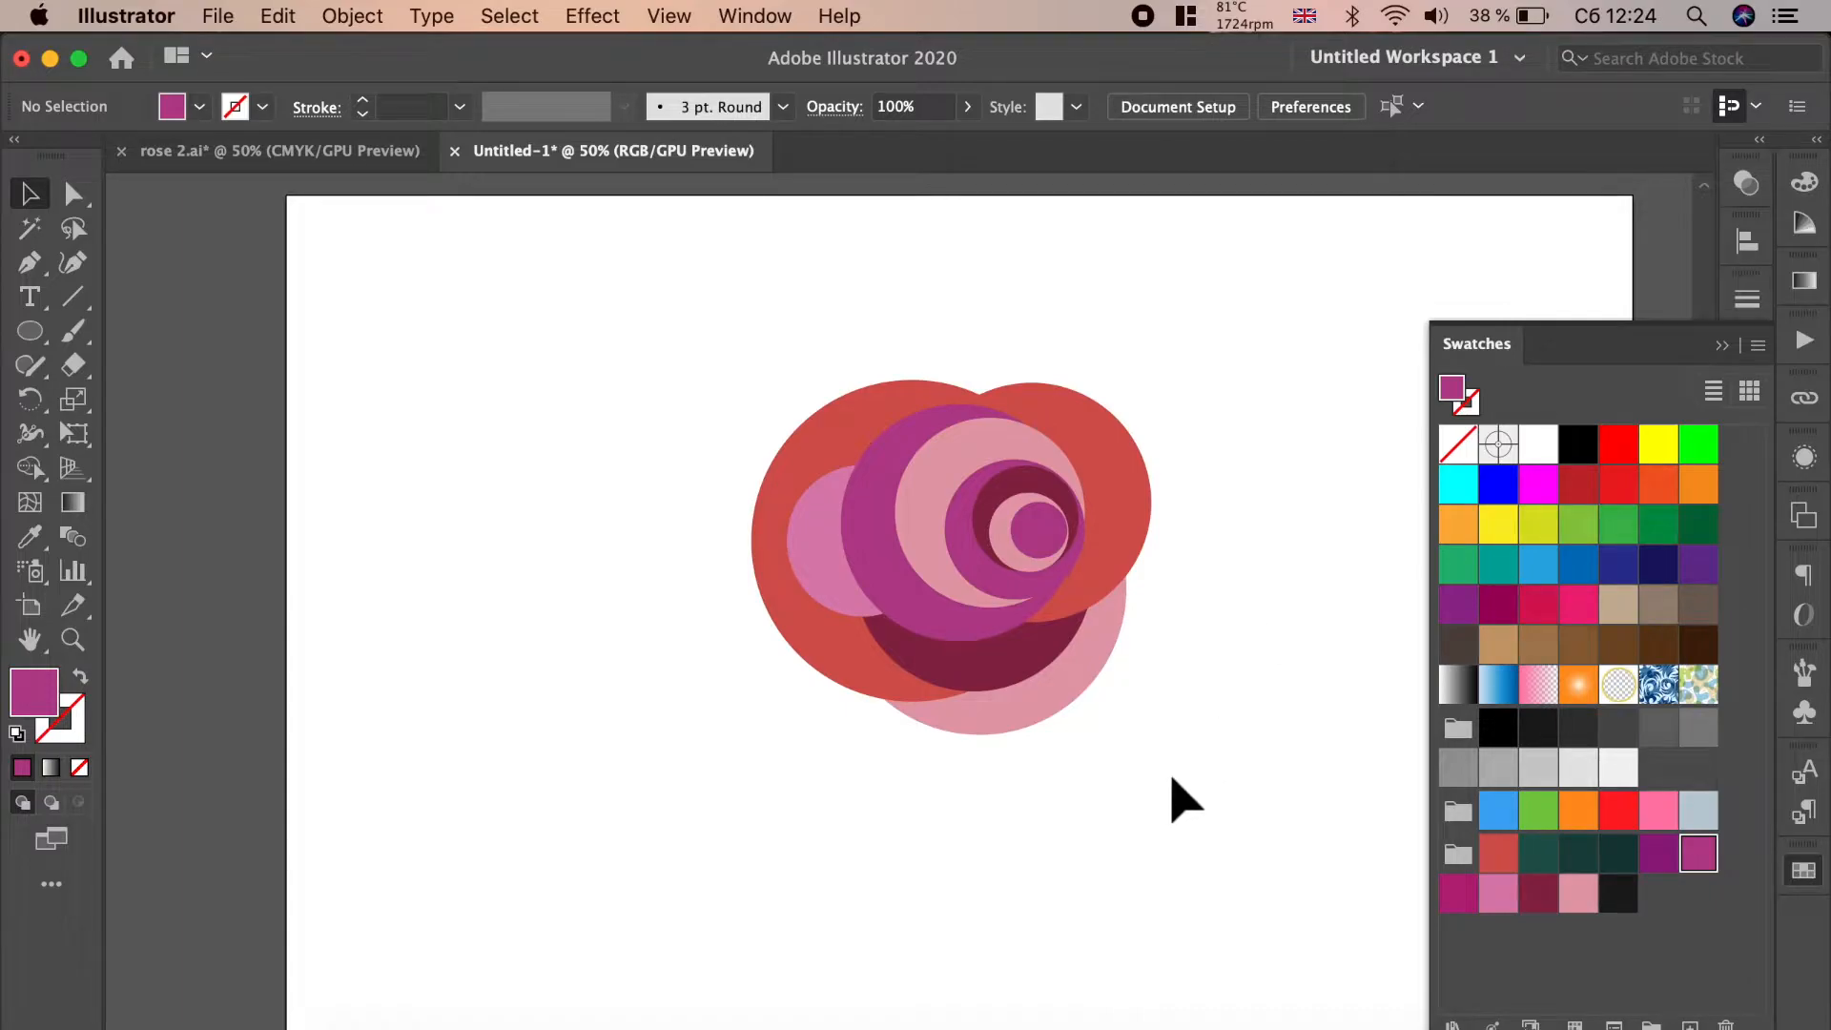
{"action": "key", "text": "super+a"}
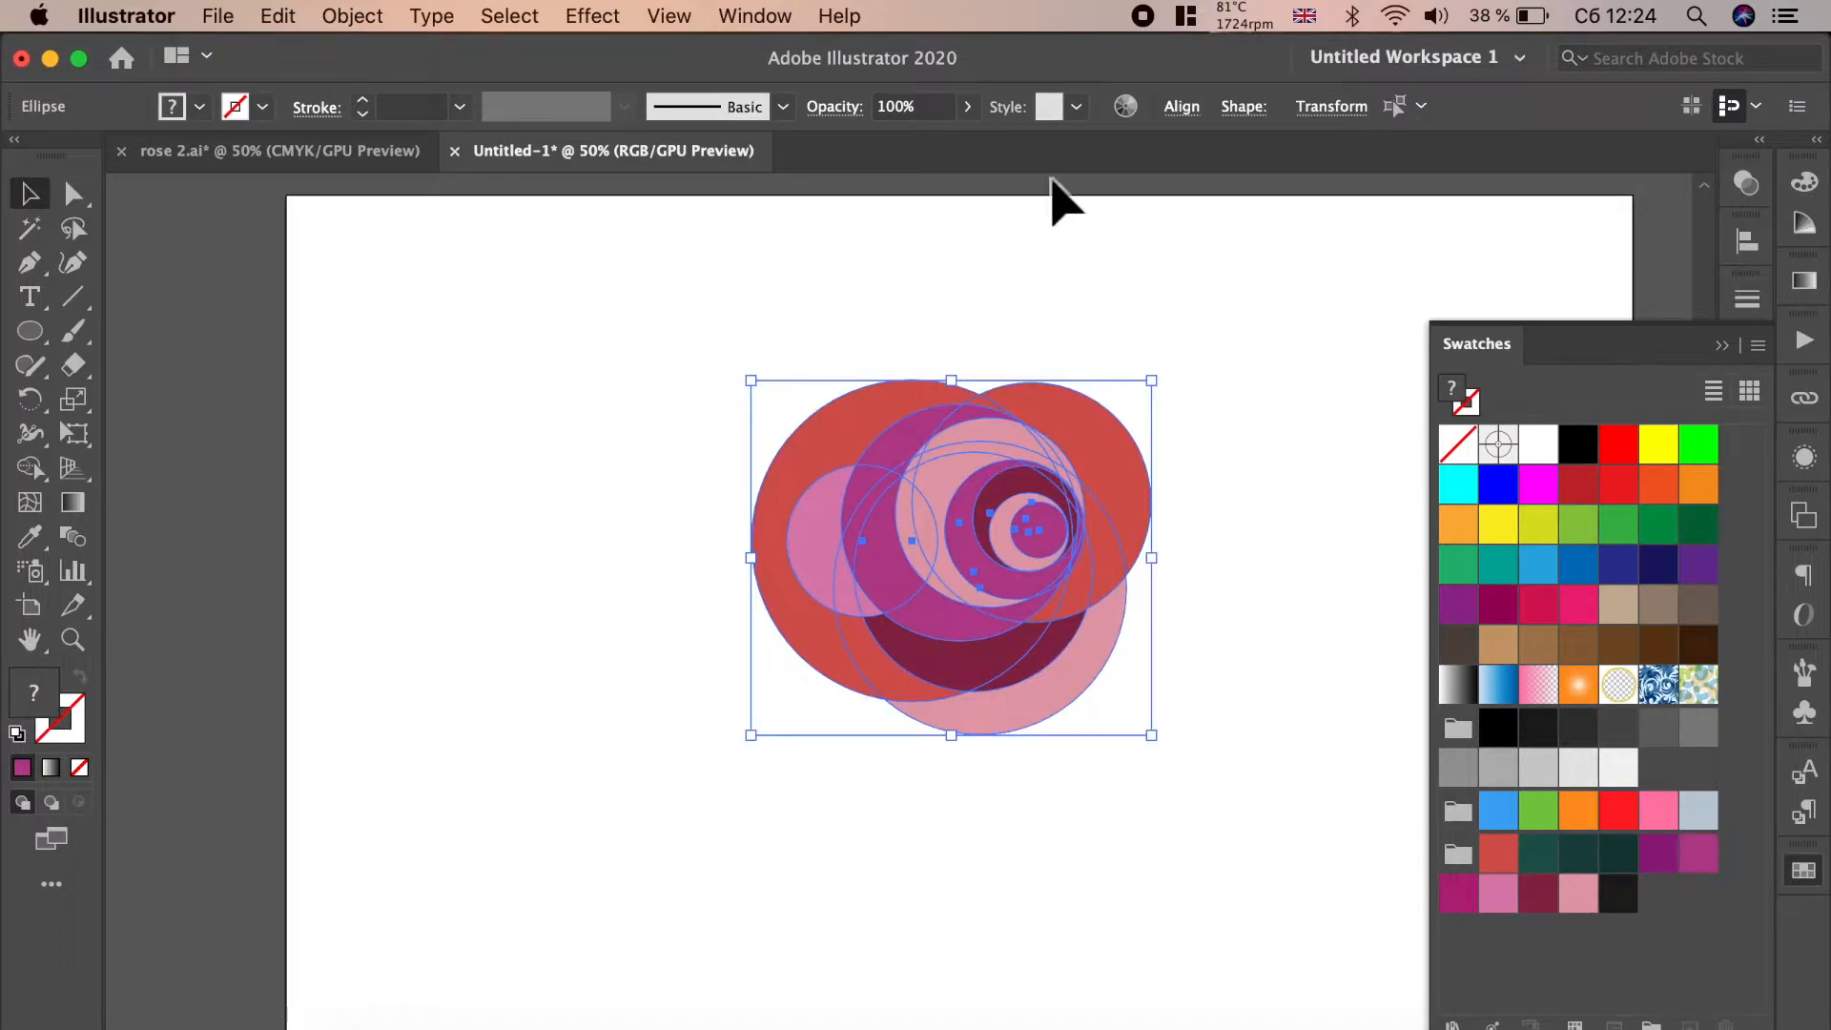
{"action": "left_click", "coordinate": [614, 14]}
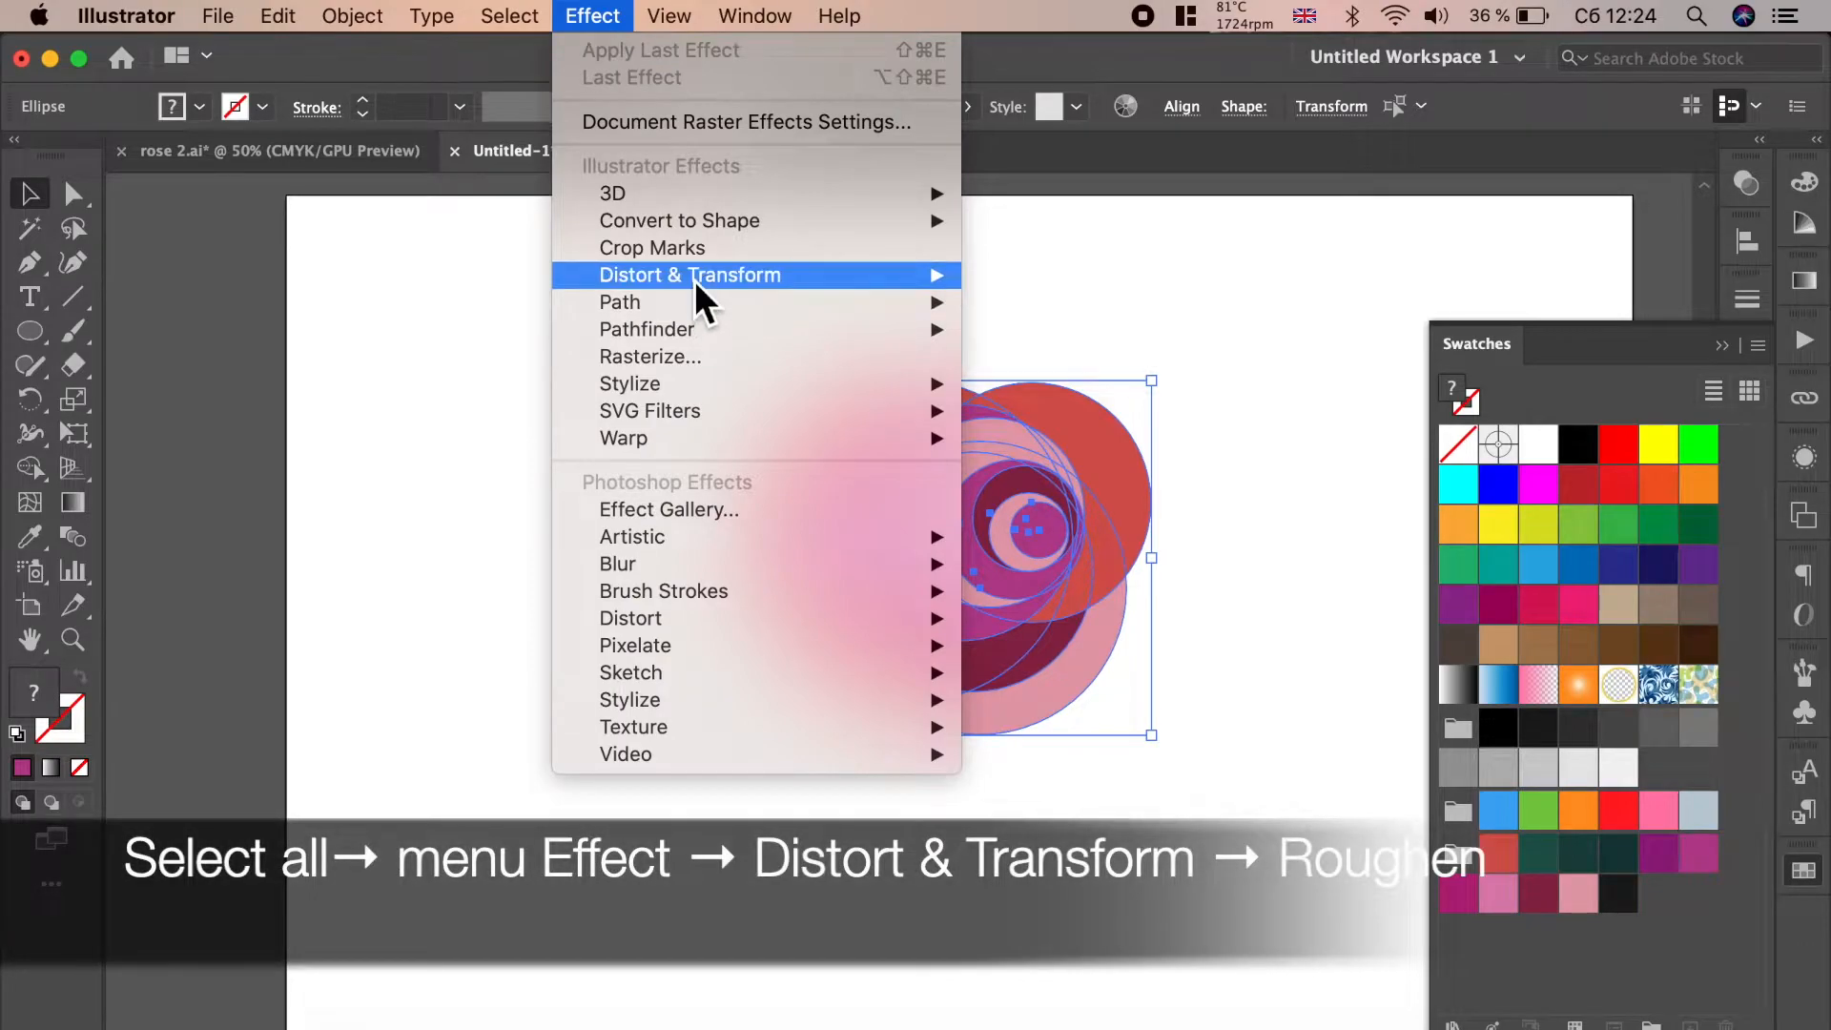
{"action": "mouse_move", "coordinate": [820, 285]}
{"action": "left_click", "coordinate": [1088, 334]}
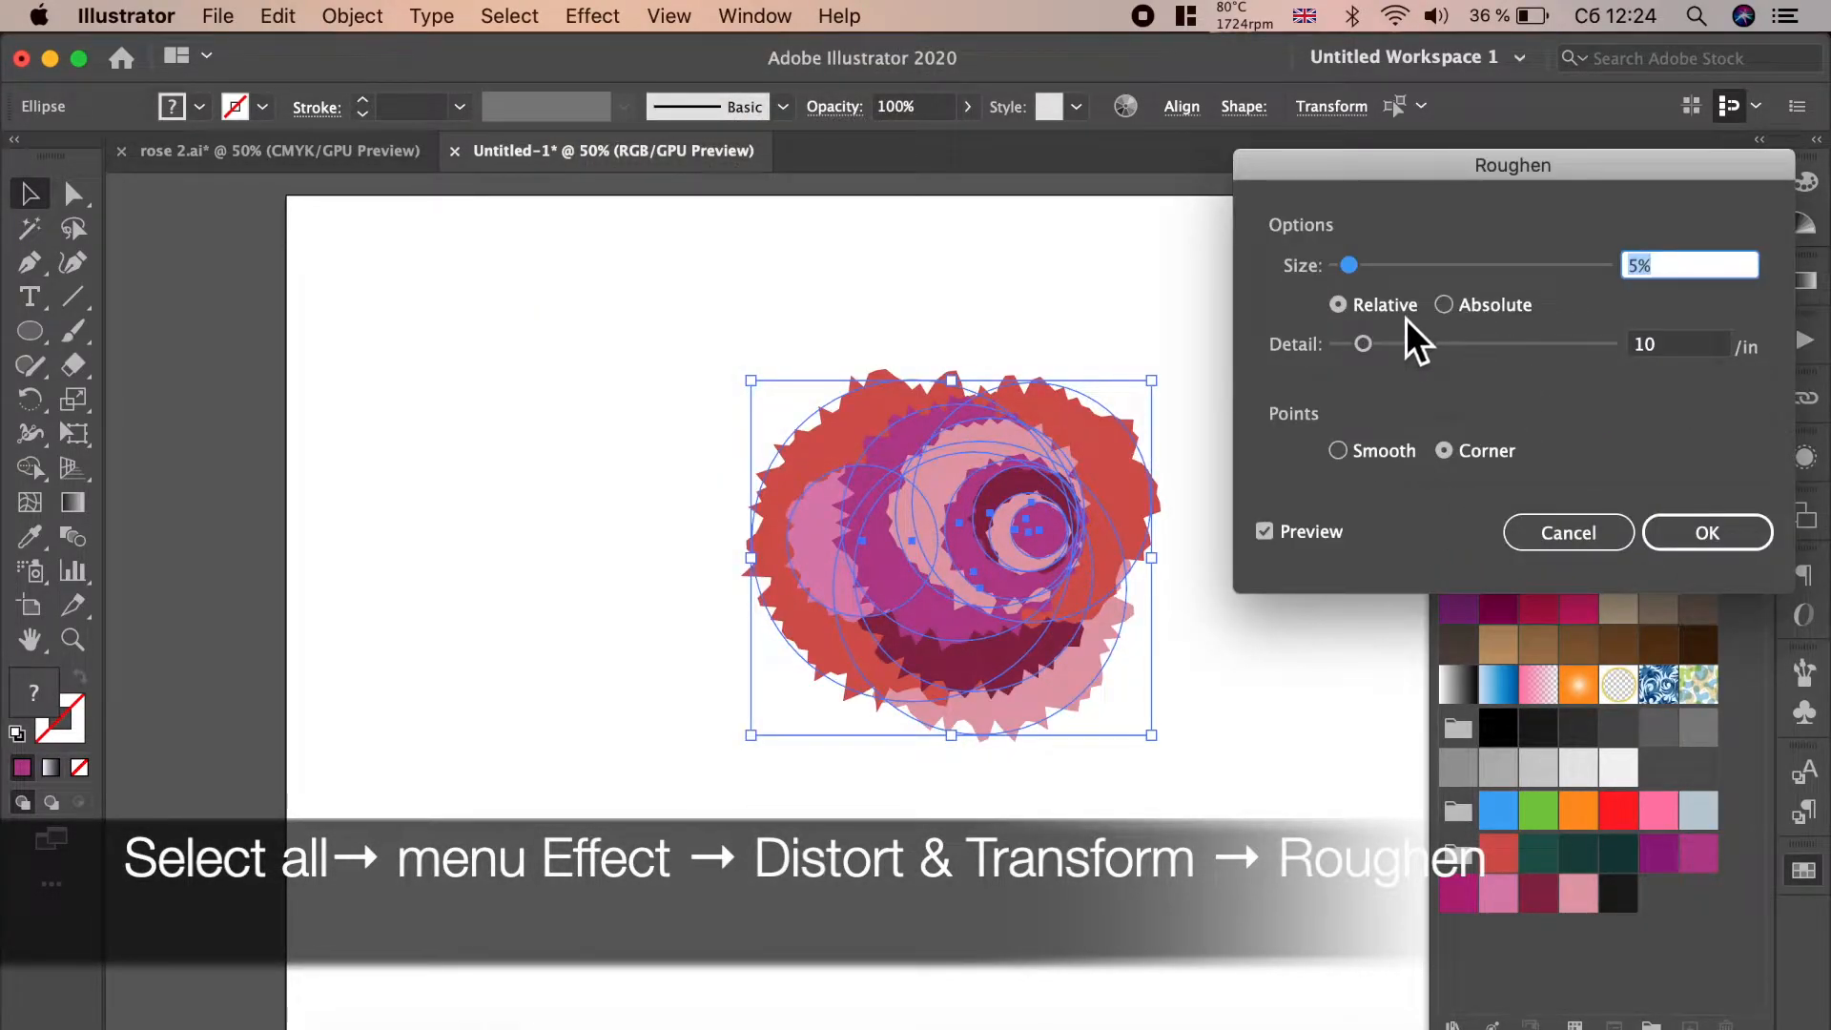
{"action": "left_click", "coordinate": [1446, 305]}
{"action": "left_click", "coordinate": [1340, 451]}
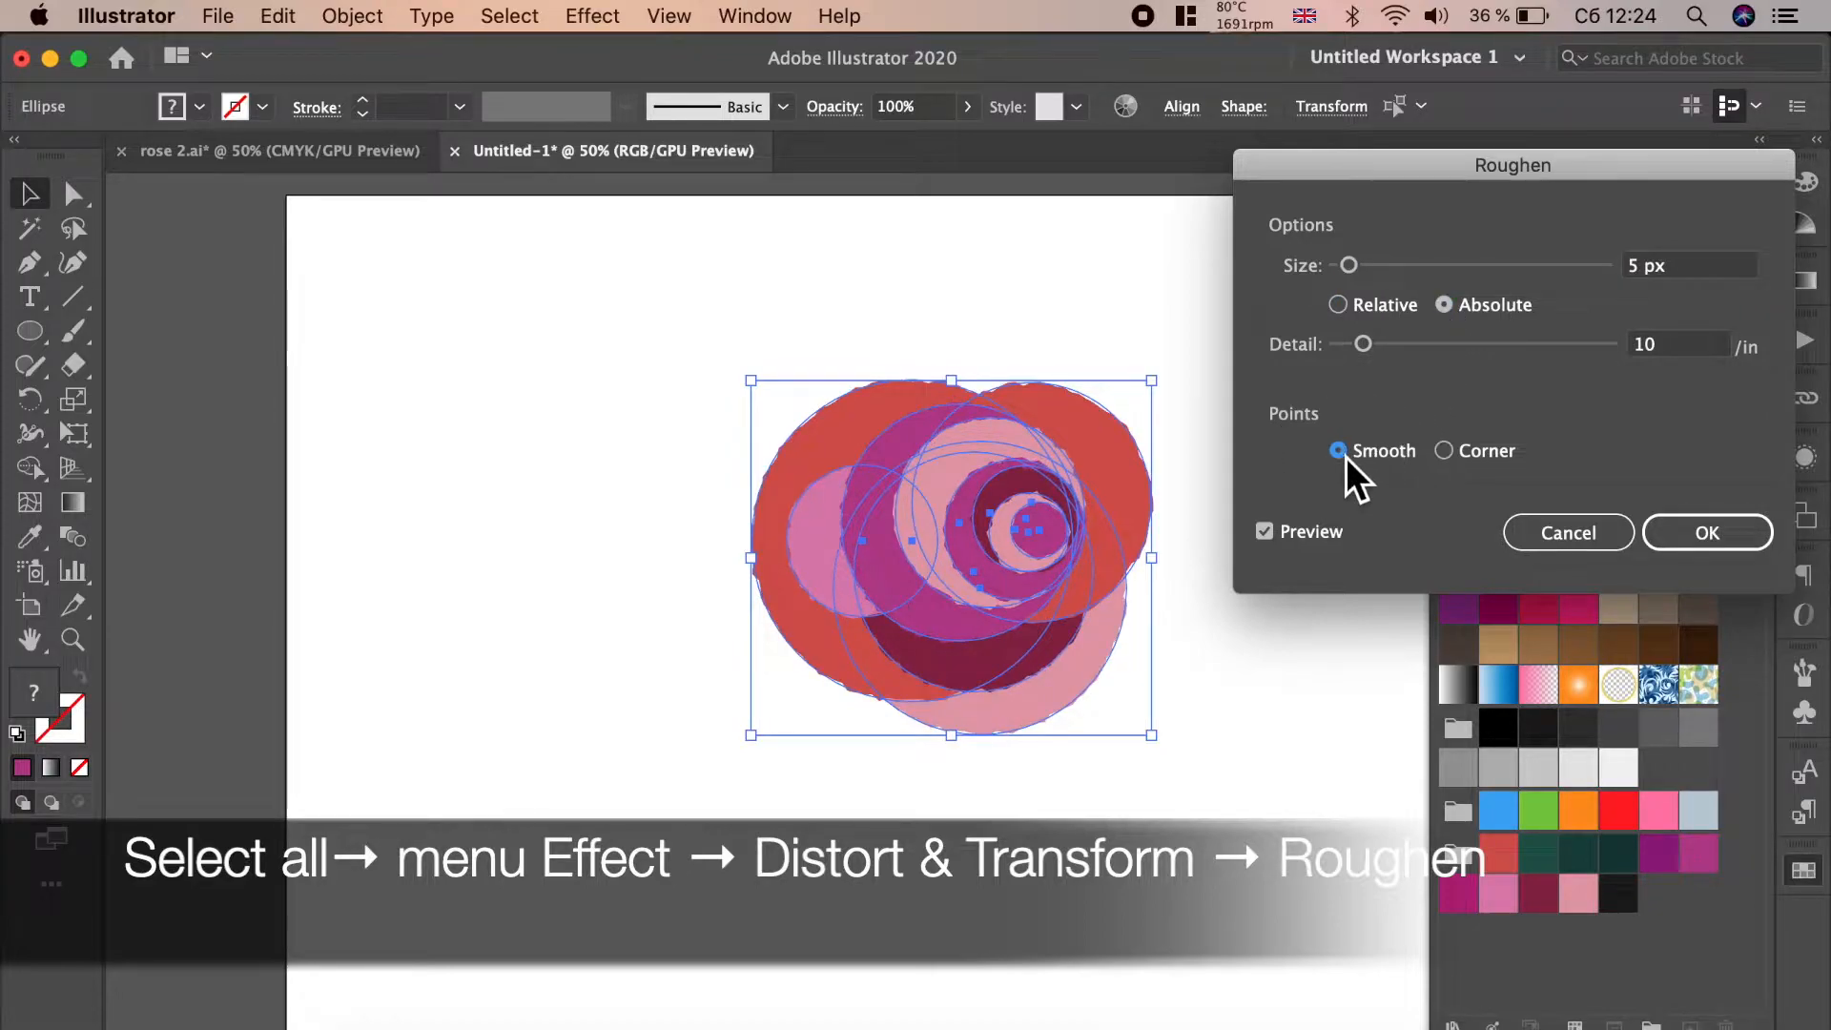
{"action": "left_click_drag", "start_coordinate": [1353, 273], "coordinate": [1359, 273]}
{"action": "left_click_drag", "start_coordinate": [1367, 353], "coordinate": [1358, 353]}
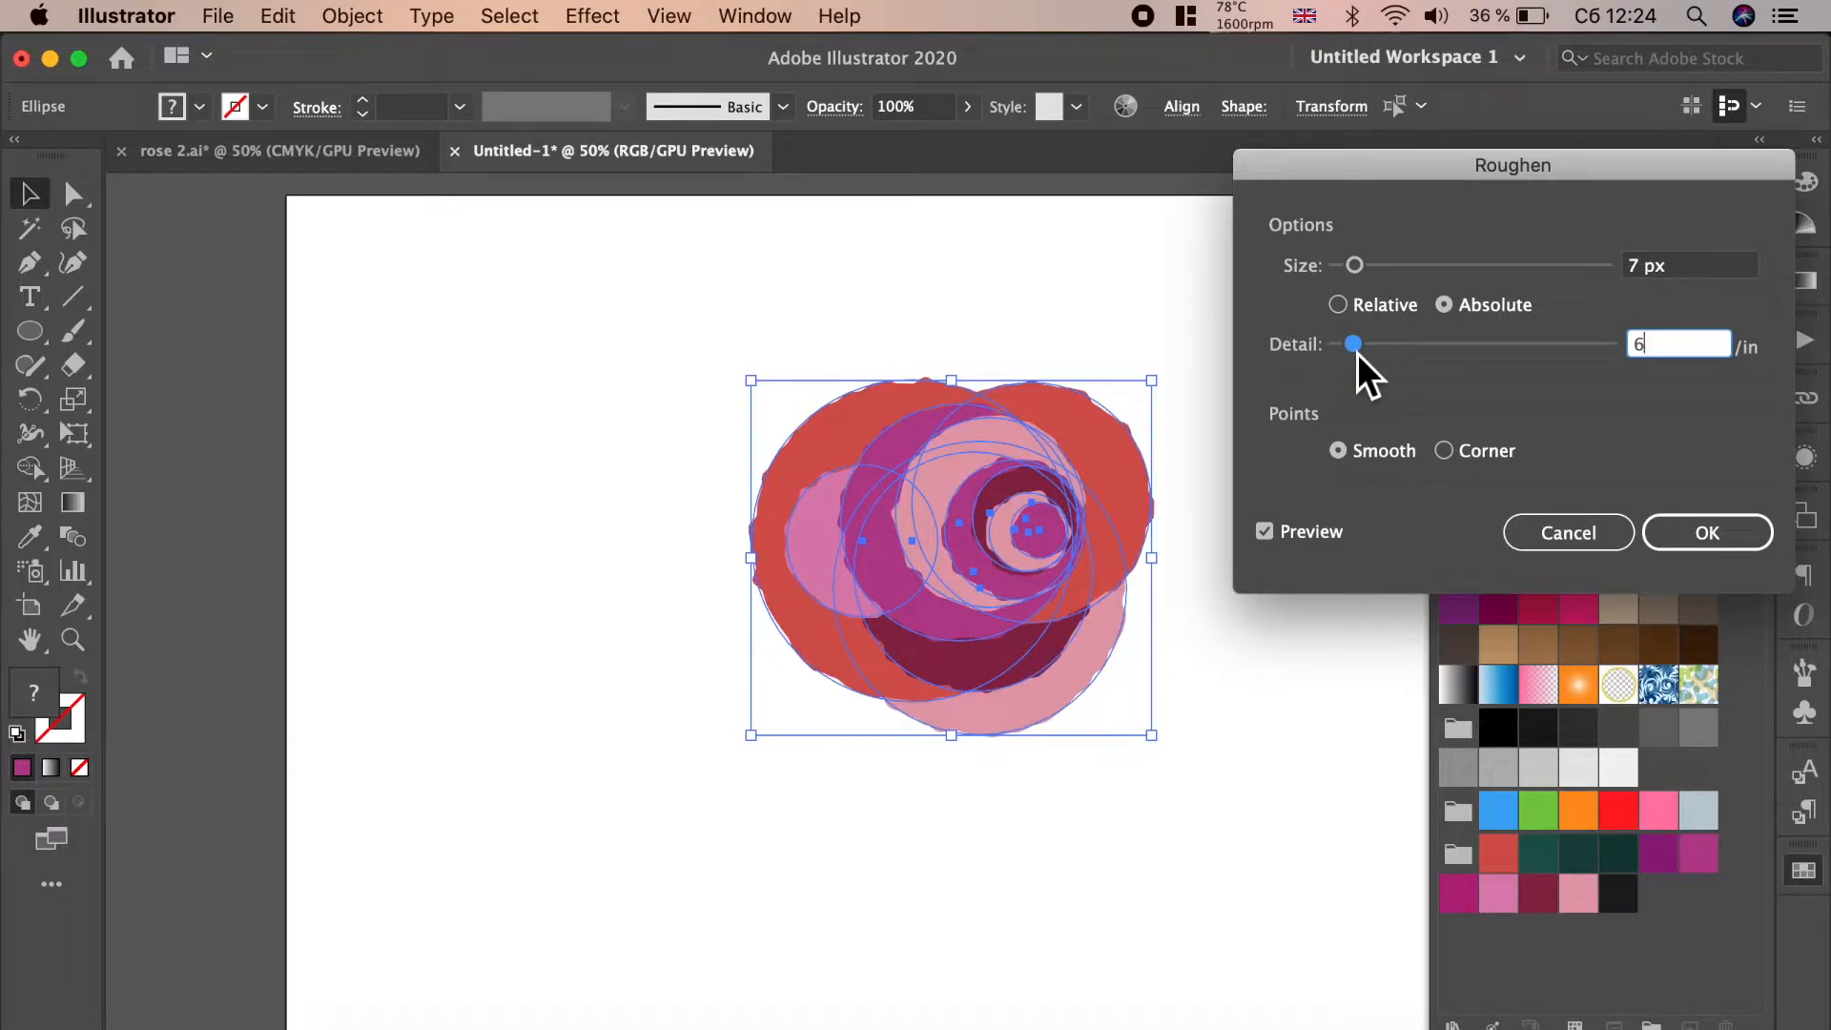
{"action": "left_click", "coordinate": [1708, 532]}
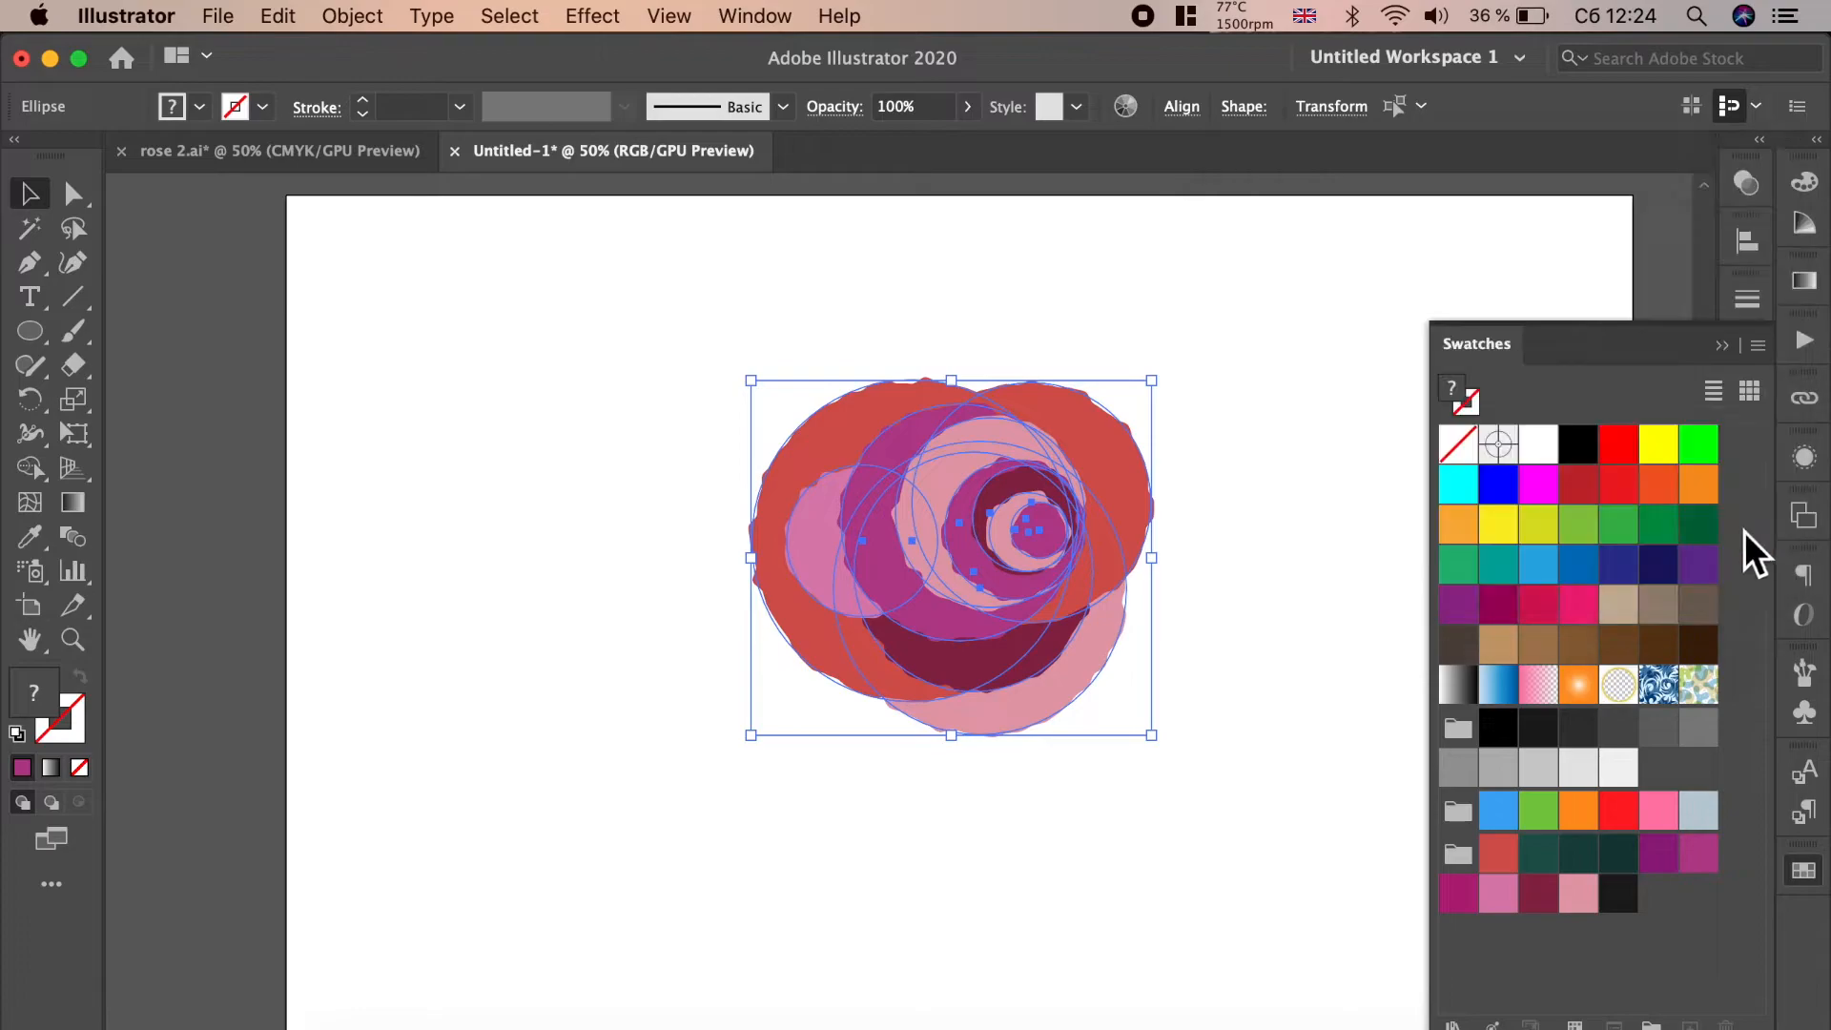
{"action": "left_click", "coordinate": [1274, 520]}
- Twist the two smallest circles at the rose's centre into a swirl with the Twirl tool
{"action": "scroll", "coordinate": [1036, 622], "scroll_direction": "up", "scroll_amount": 1}
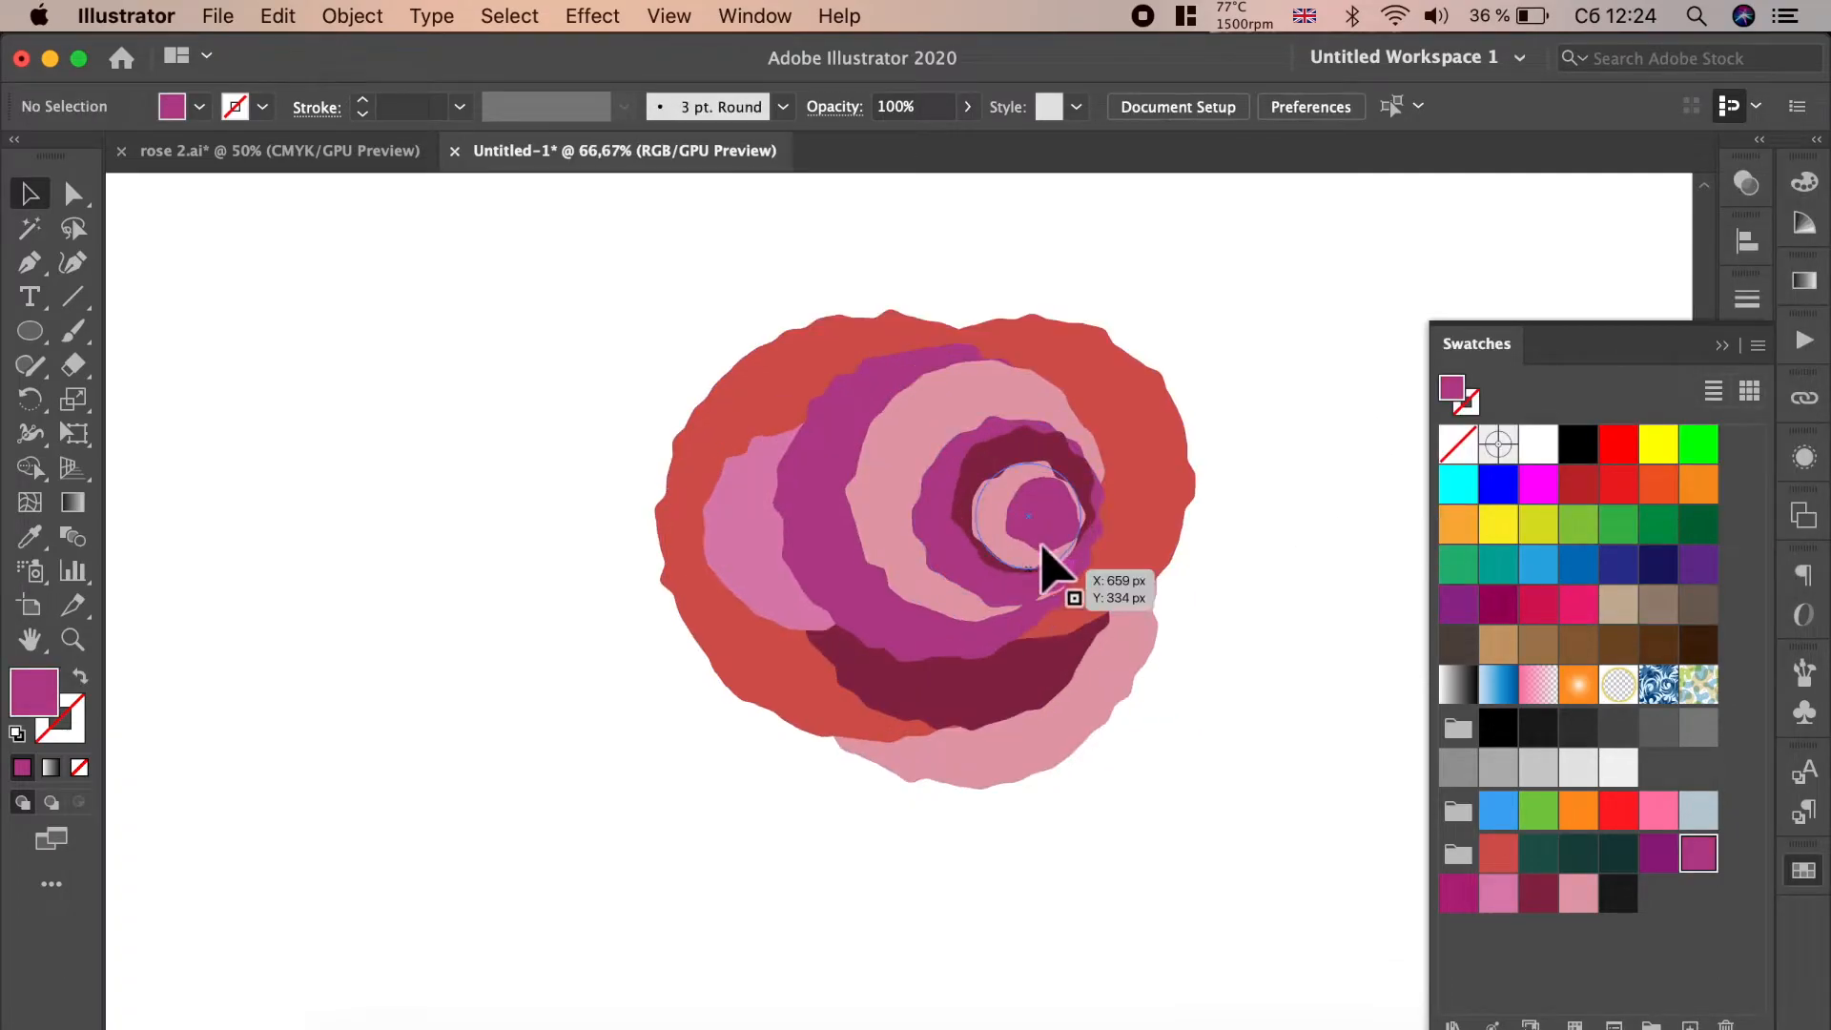
{"action": "left_click", "coordinate": [992, 531]}
{"action": "left_click", "coordinate": [984, 523], "text": "shift"}
{"action": "left_click", "coordinate": [45, 442]}
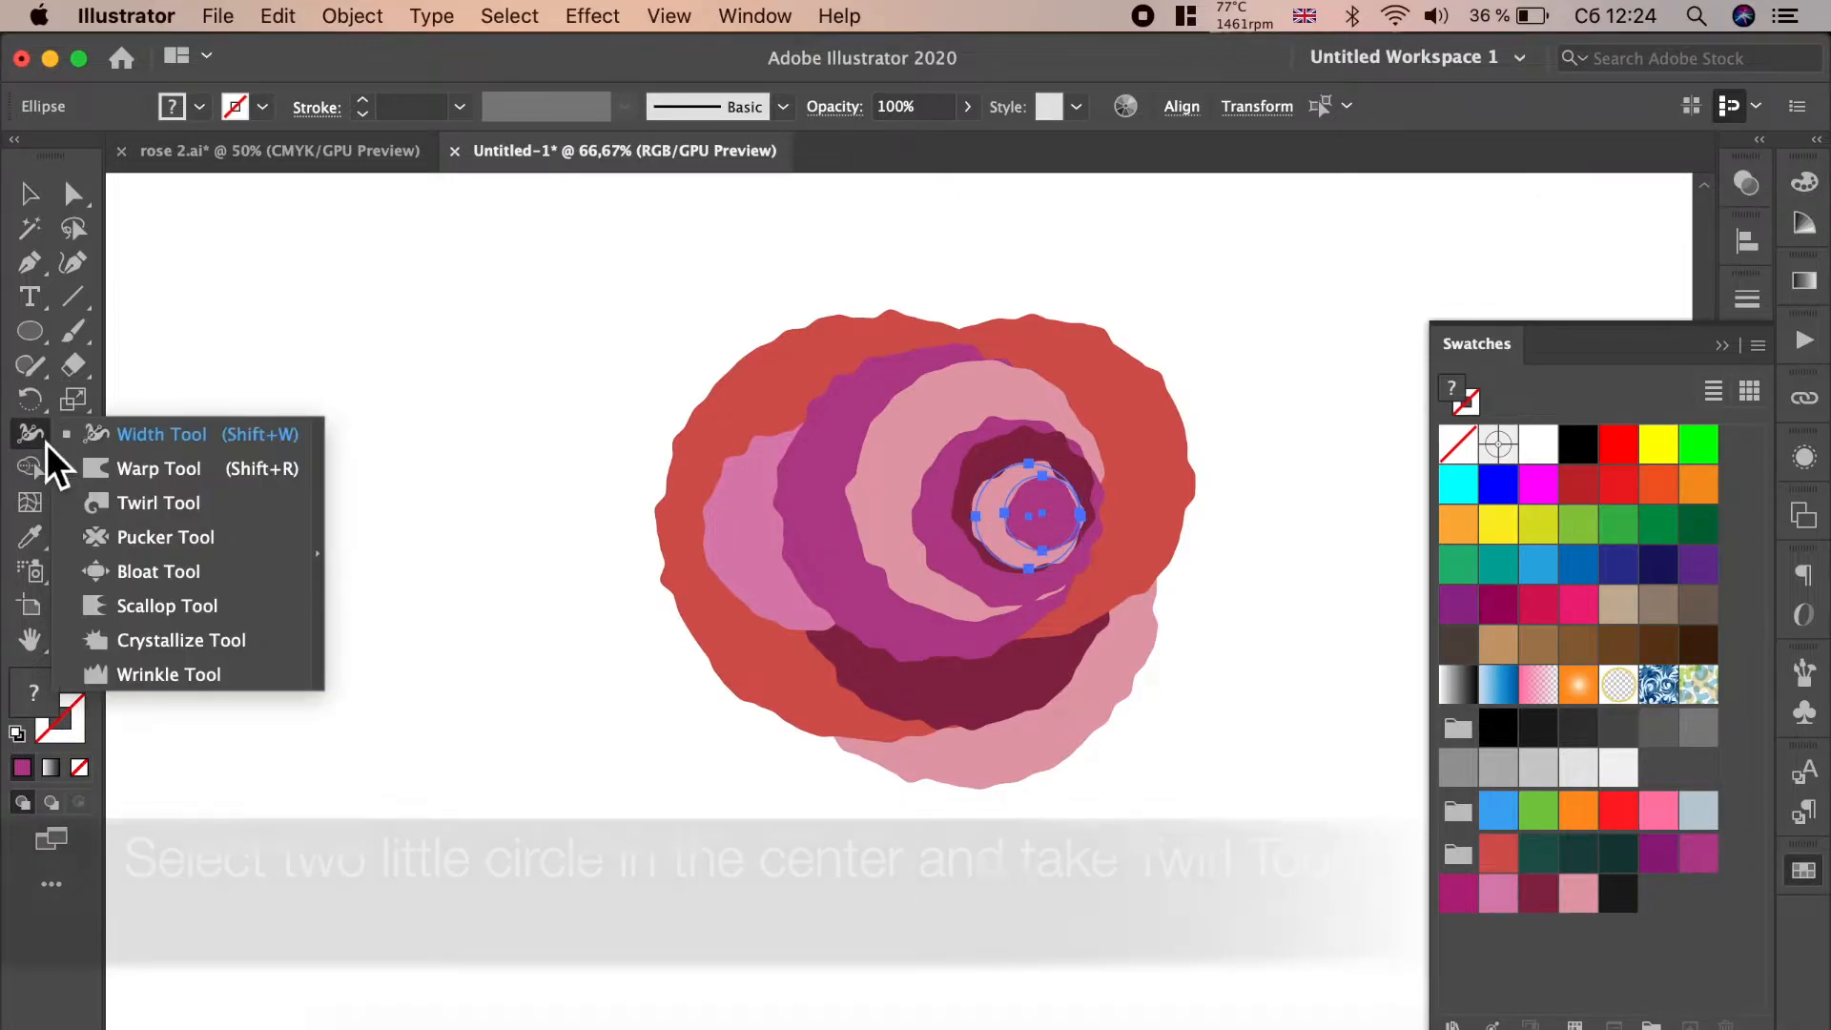
{"action": "left_click", "coordinate": [143, 503]}
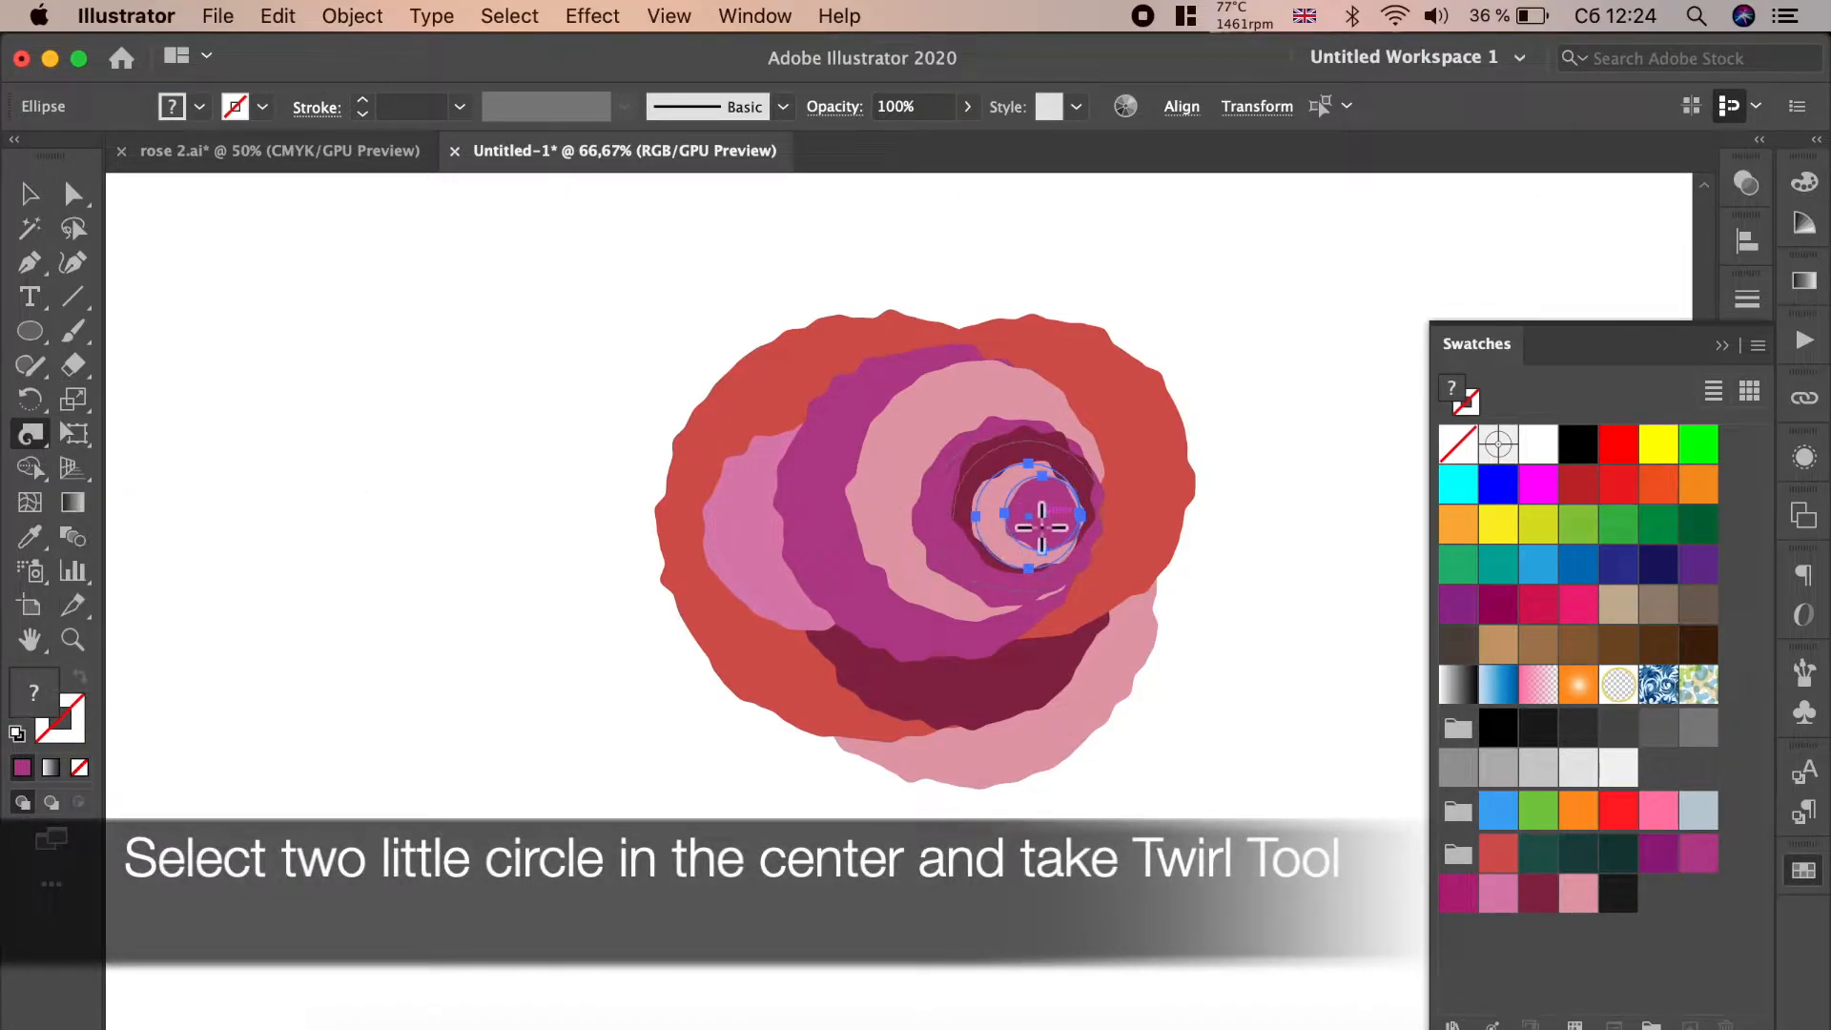
{"action": "mouse_move", "coordinate": [1055, 523]}
{"action": "left_mouse_down"}
{"action": "mouse_move", "coordinate": [1011, 526]}
{"action": "mouse_move", "coordinate": [1044, 520]}
{"action": "left_mouse_up"}
{"action": "left_click", "coordinate": [73, 193]}
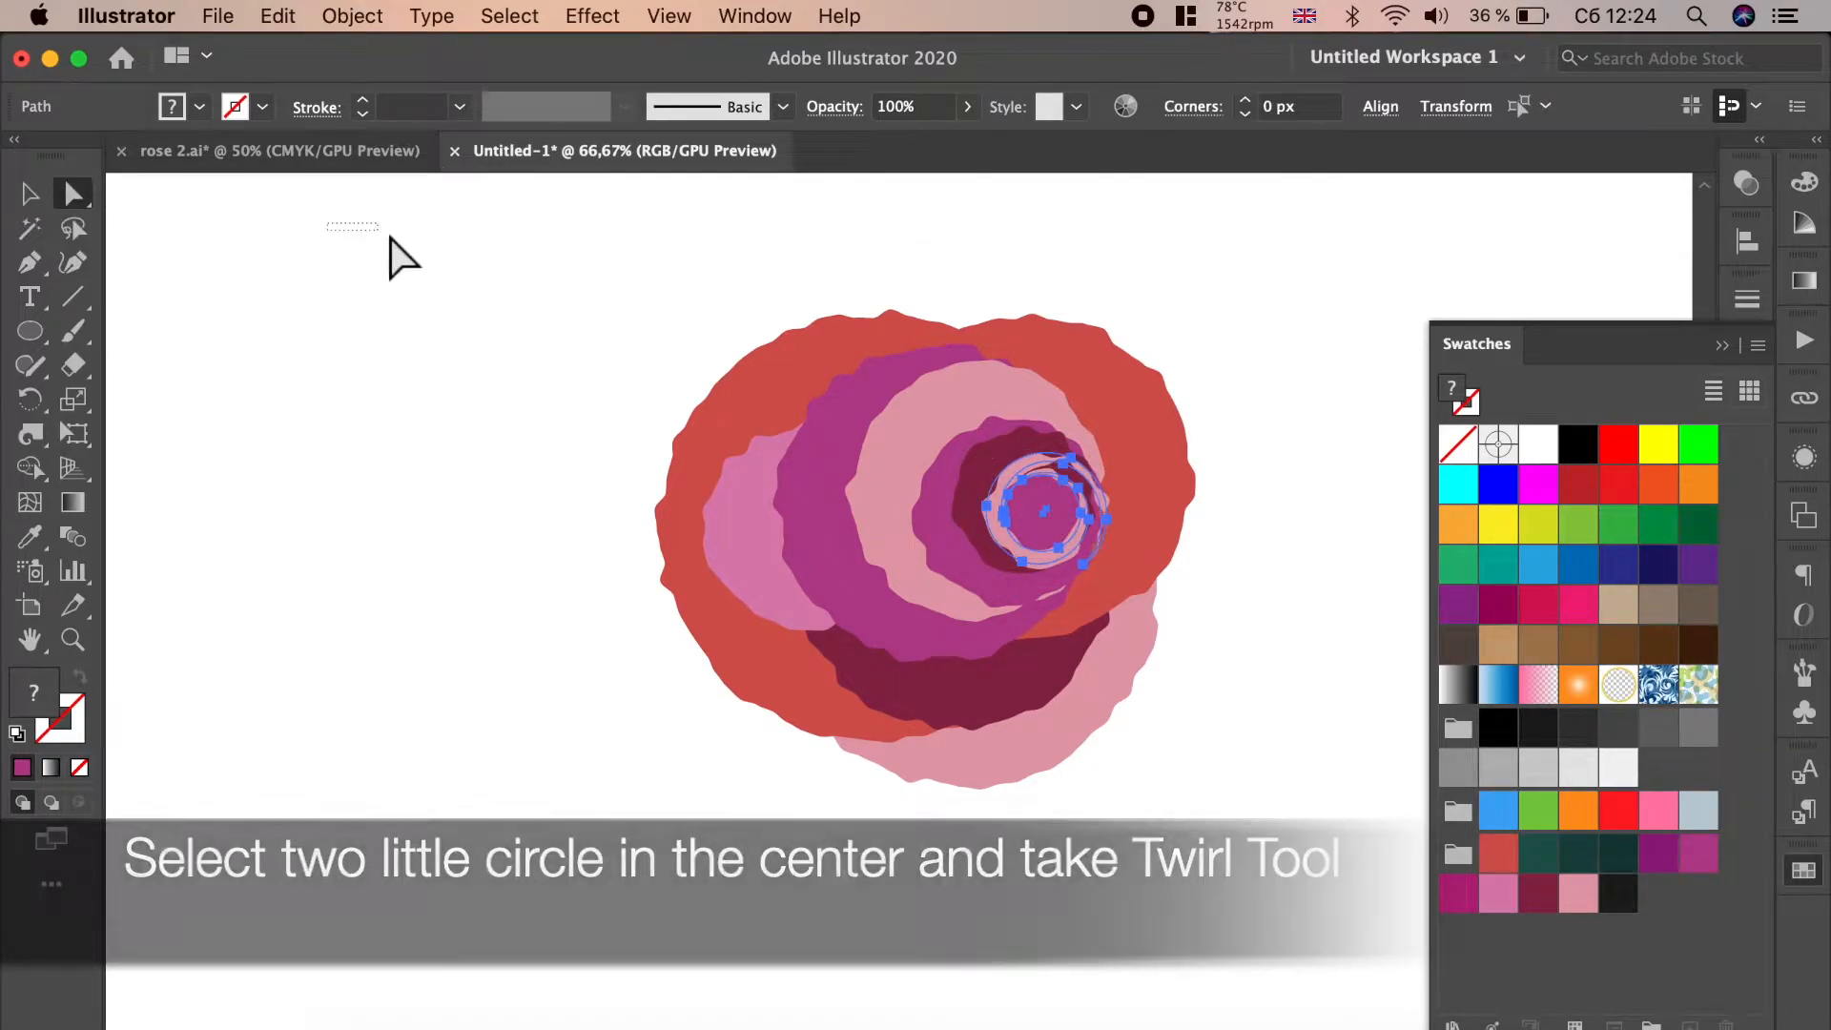
- Twirl the smallest magenta circle on its own with the Twirl tool and move it back to the rose's centre
{"action": "left_click", "coordinate": [396, 256]}
{"action": "left_click", "coordinate": [1042, 511]}
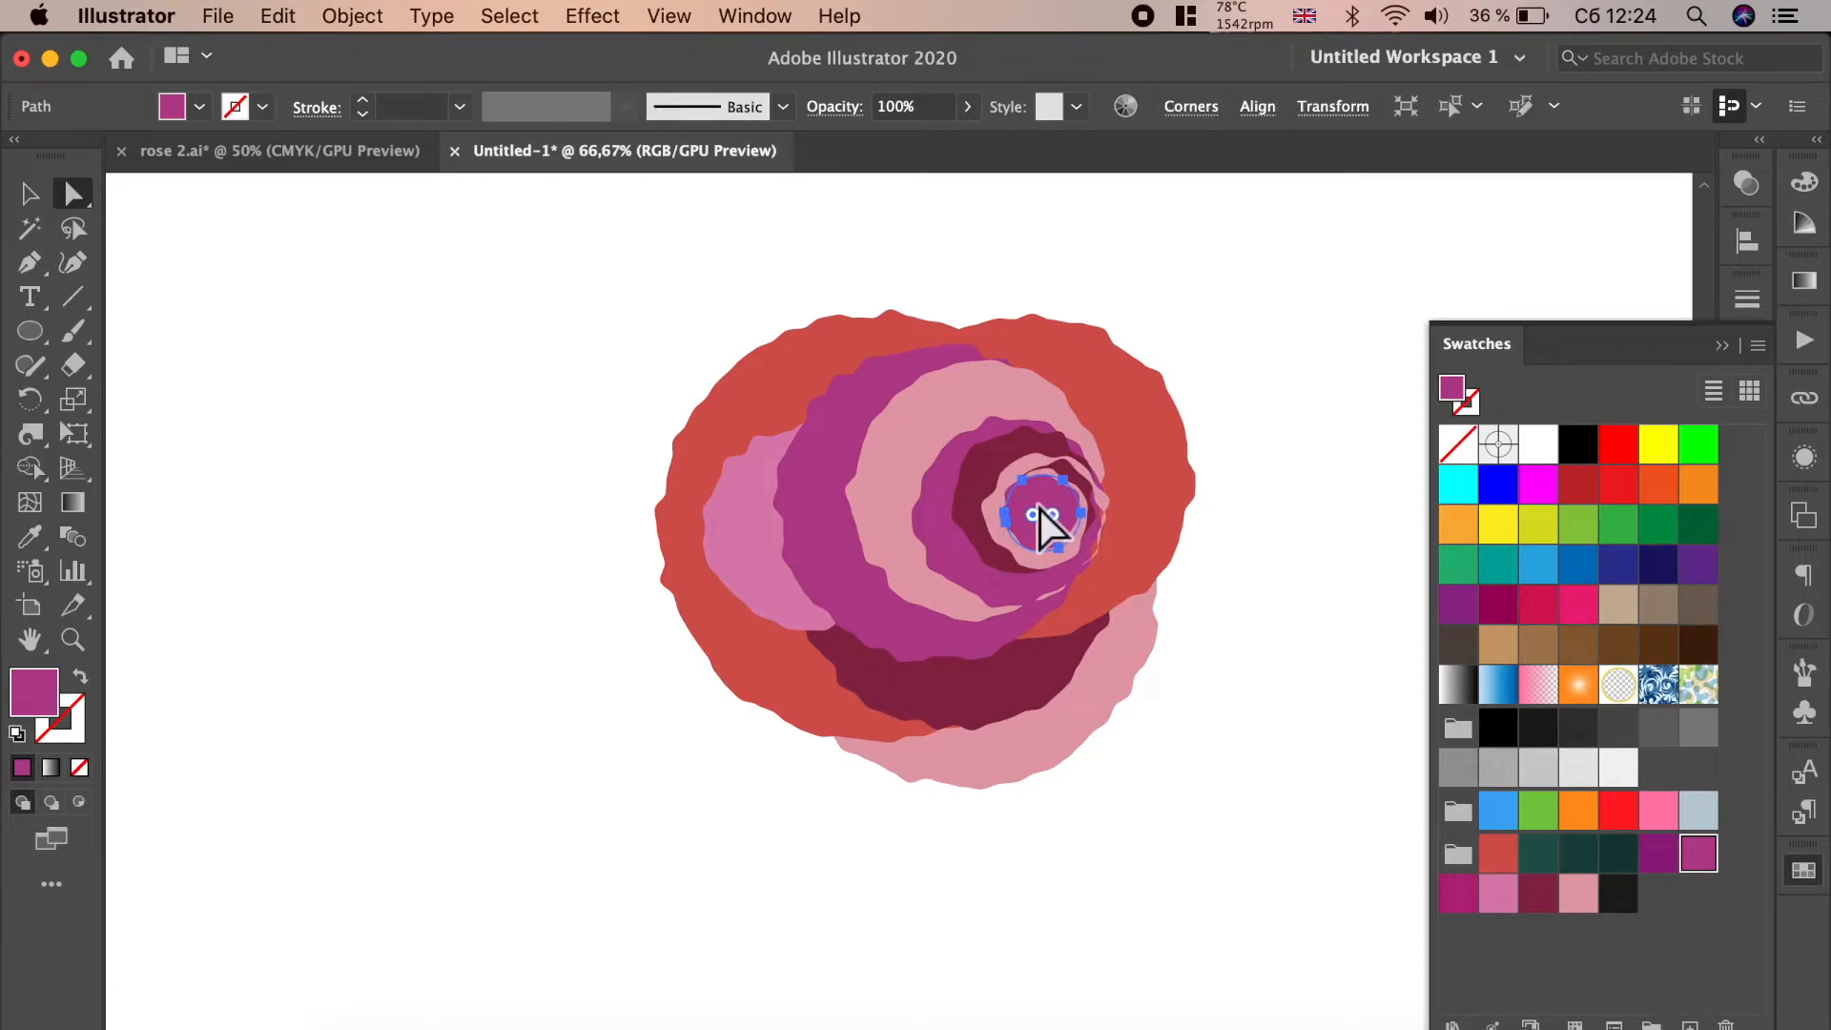
{"action": "left_click", "coordinate": [32, 439]}
{"action": "mouse_move", "coordinate": [1070, 515]}
{"action": "left_mouse_down"}
{"action": "mouse_move", "coordinate": [1054, 507]}
{"action": "mouse_move", "coordinate": [1092, 500]}
{"action": "left_mouse_up"}
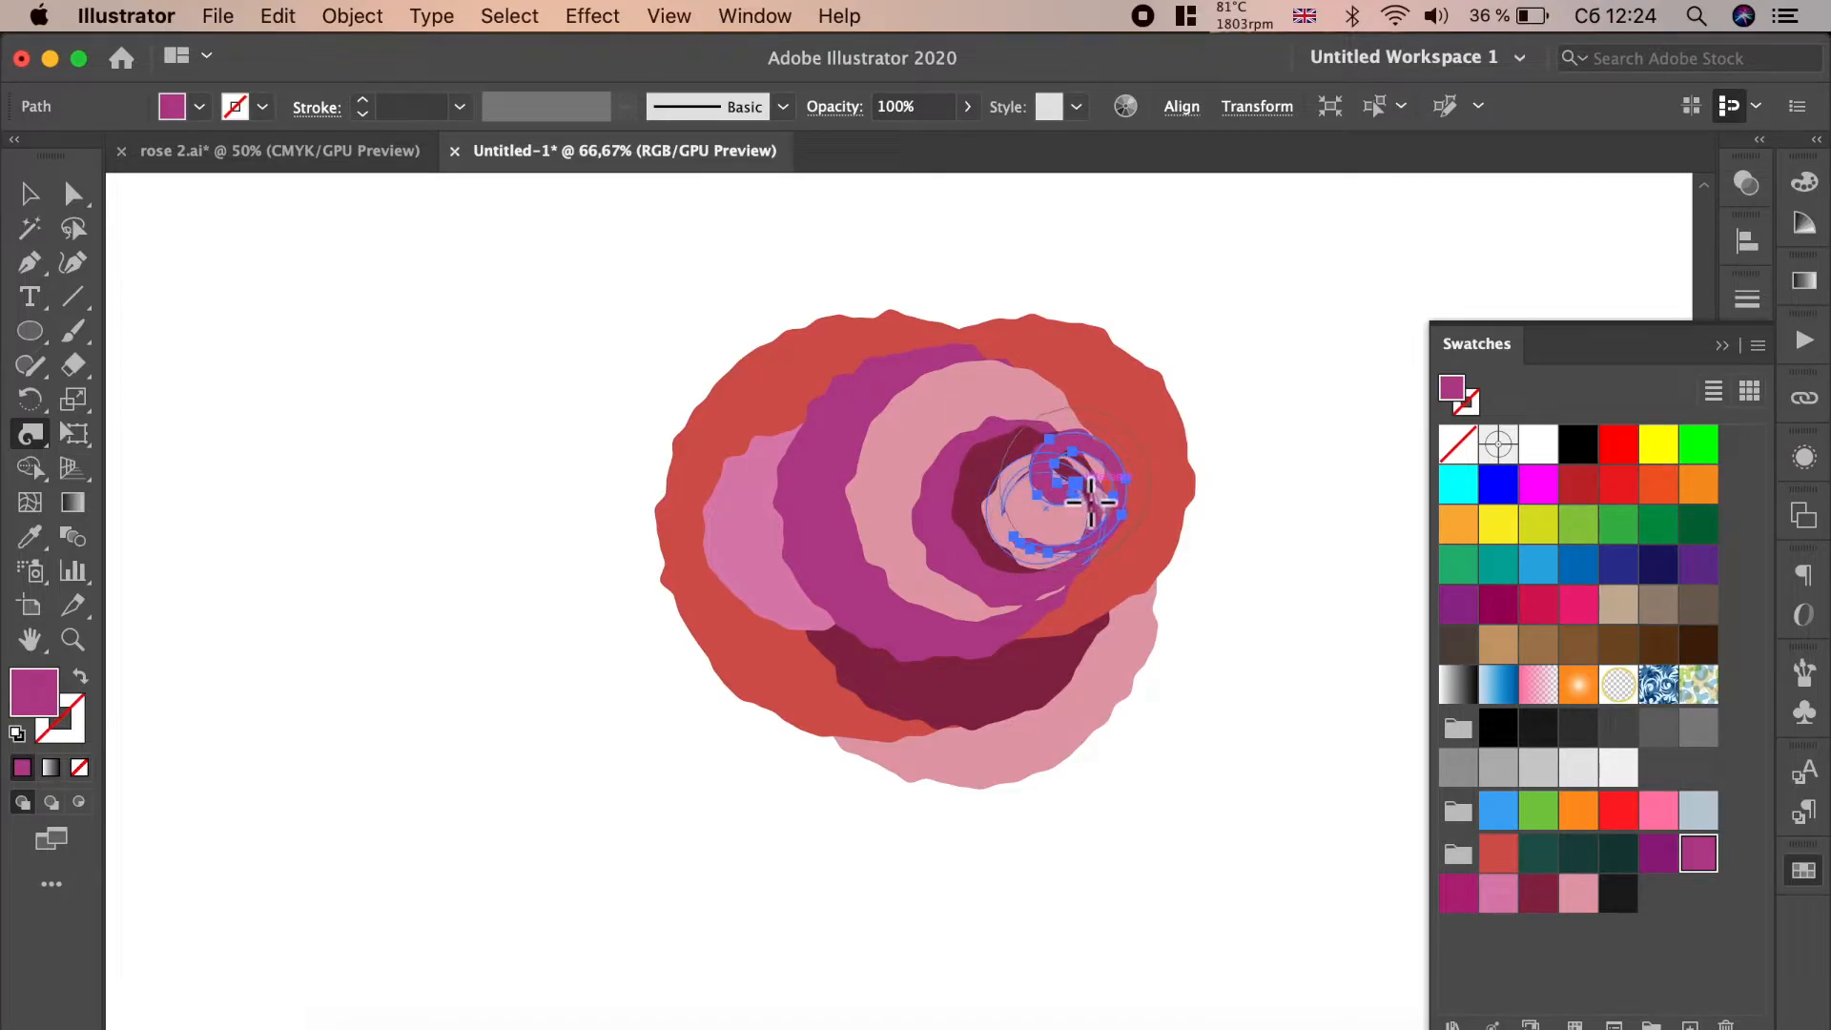
{"action": "key", "text": "super+z"}
{"action": "key", "text": "super+z"}
{"action": "left_click_drag", "start_coordinate": [1084, 506], "coordinate": [1070, 506]}
{"action": "left_click", "coordinate": [29, 193]}
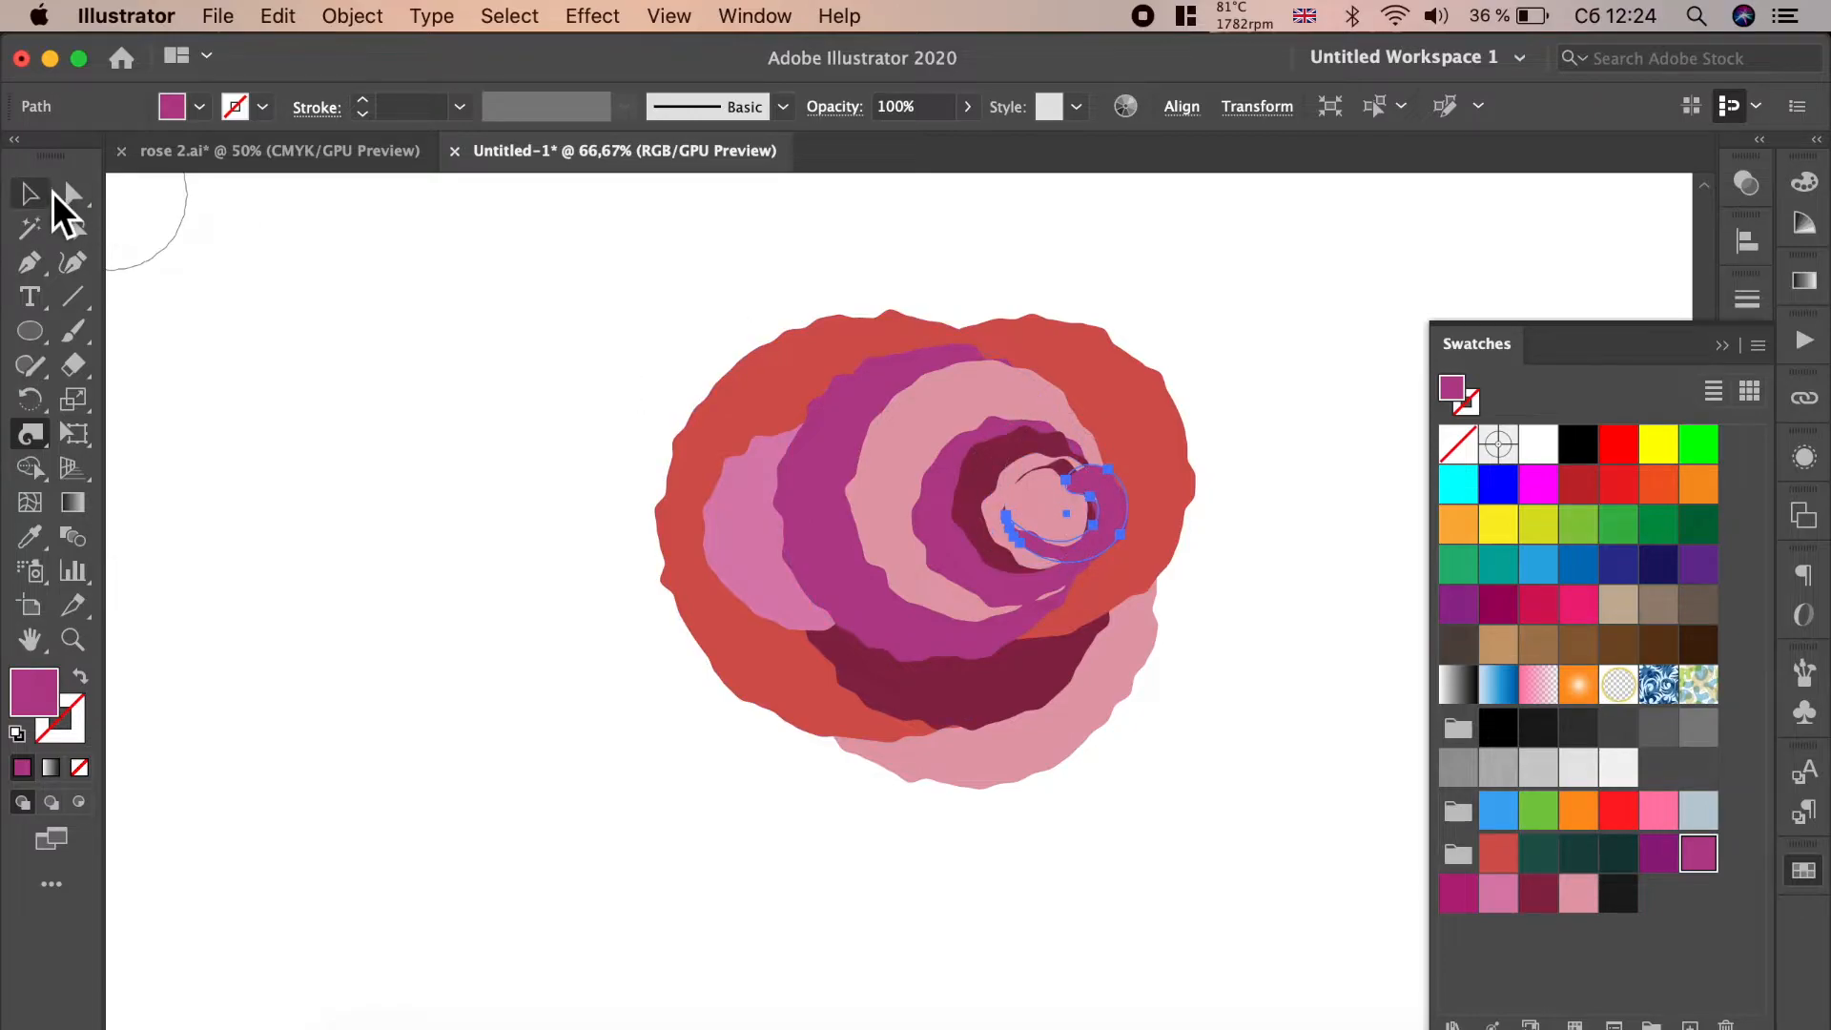
{"action": "left_click_drag", "start_coordinate": [1128, 562], "coordinate": [1061, 523]}
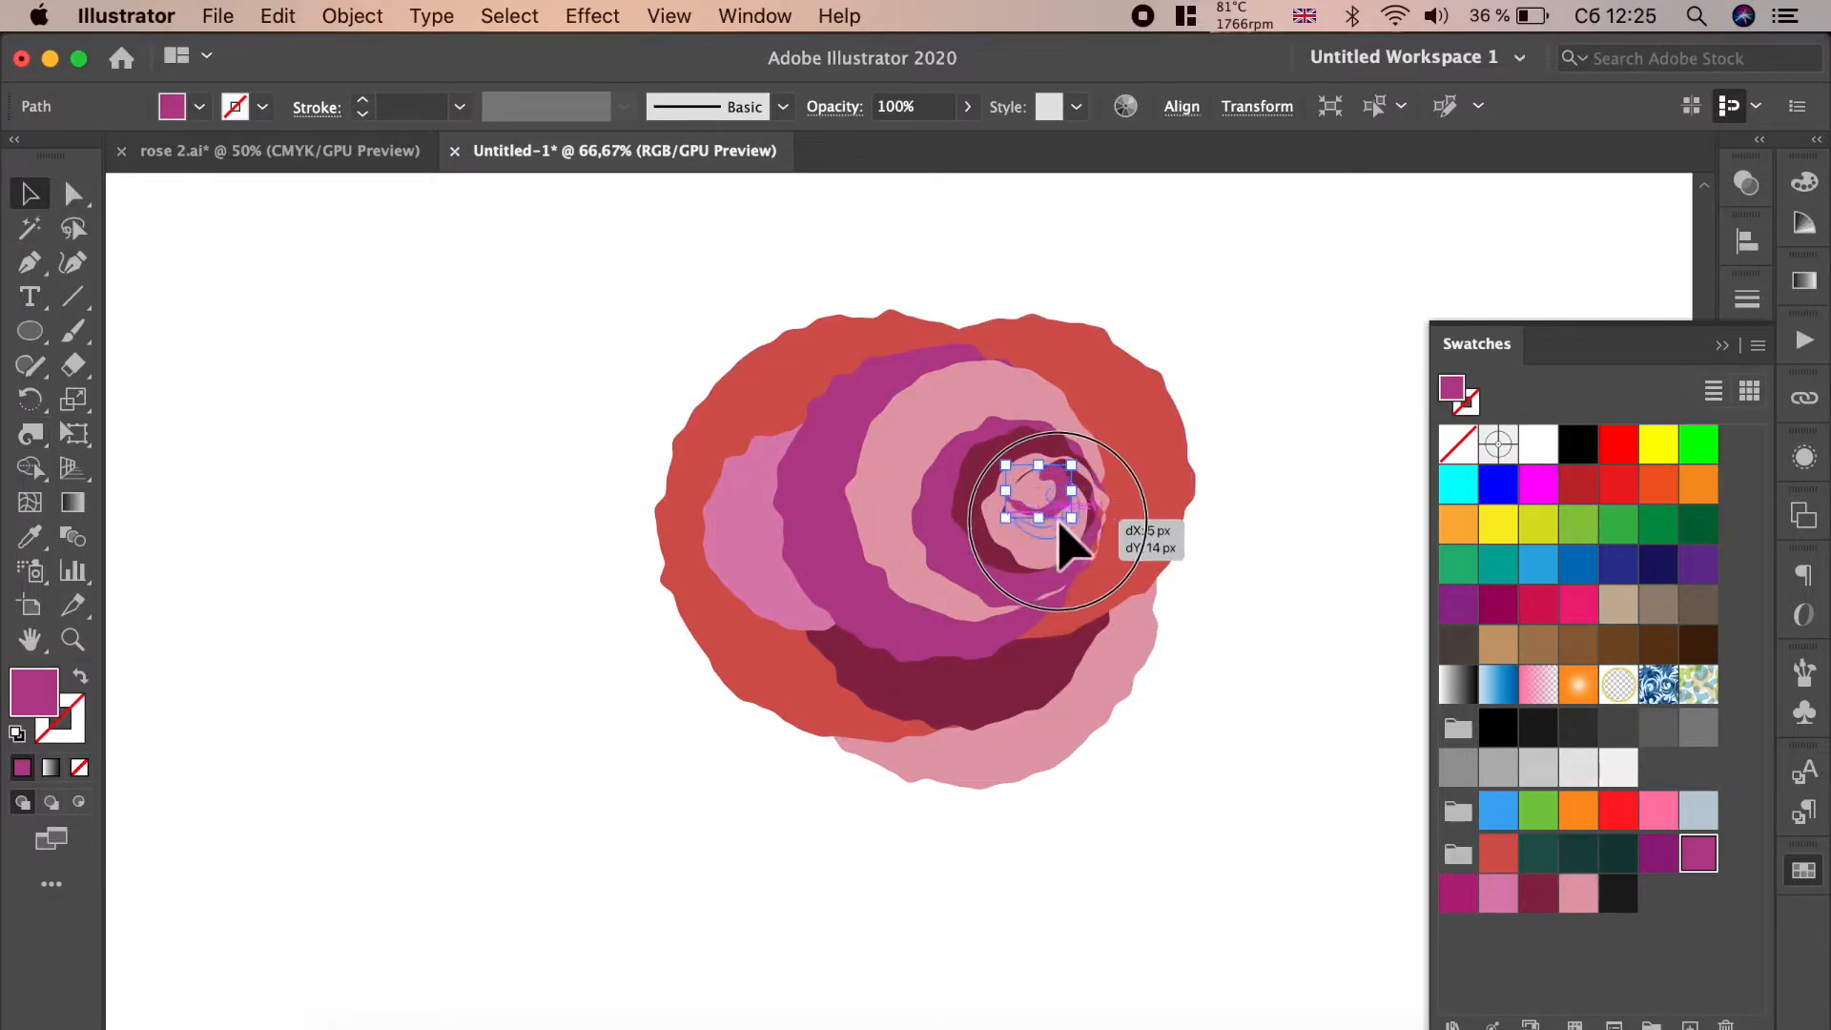
- Twist the small light pink circle around the rose's centre into a spiral with the Twirl tool
{"action": "left_click", "coordinate": [1021, 474]}
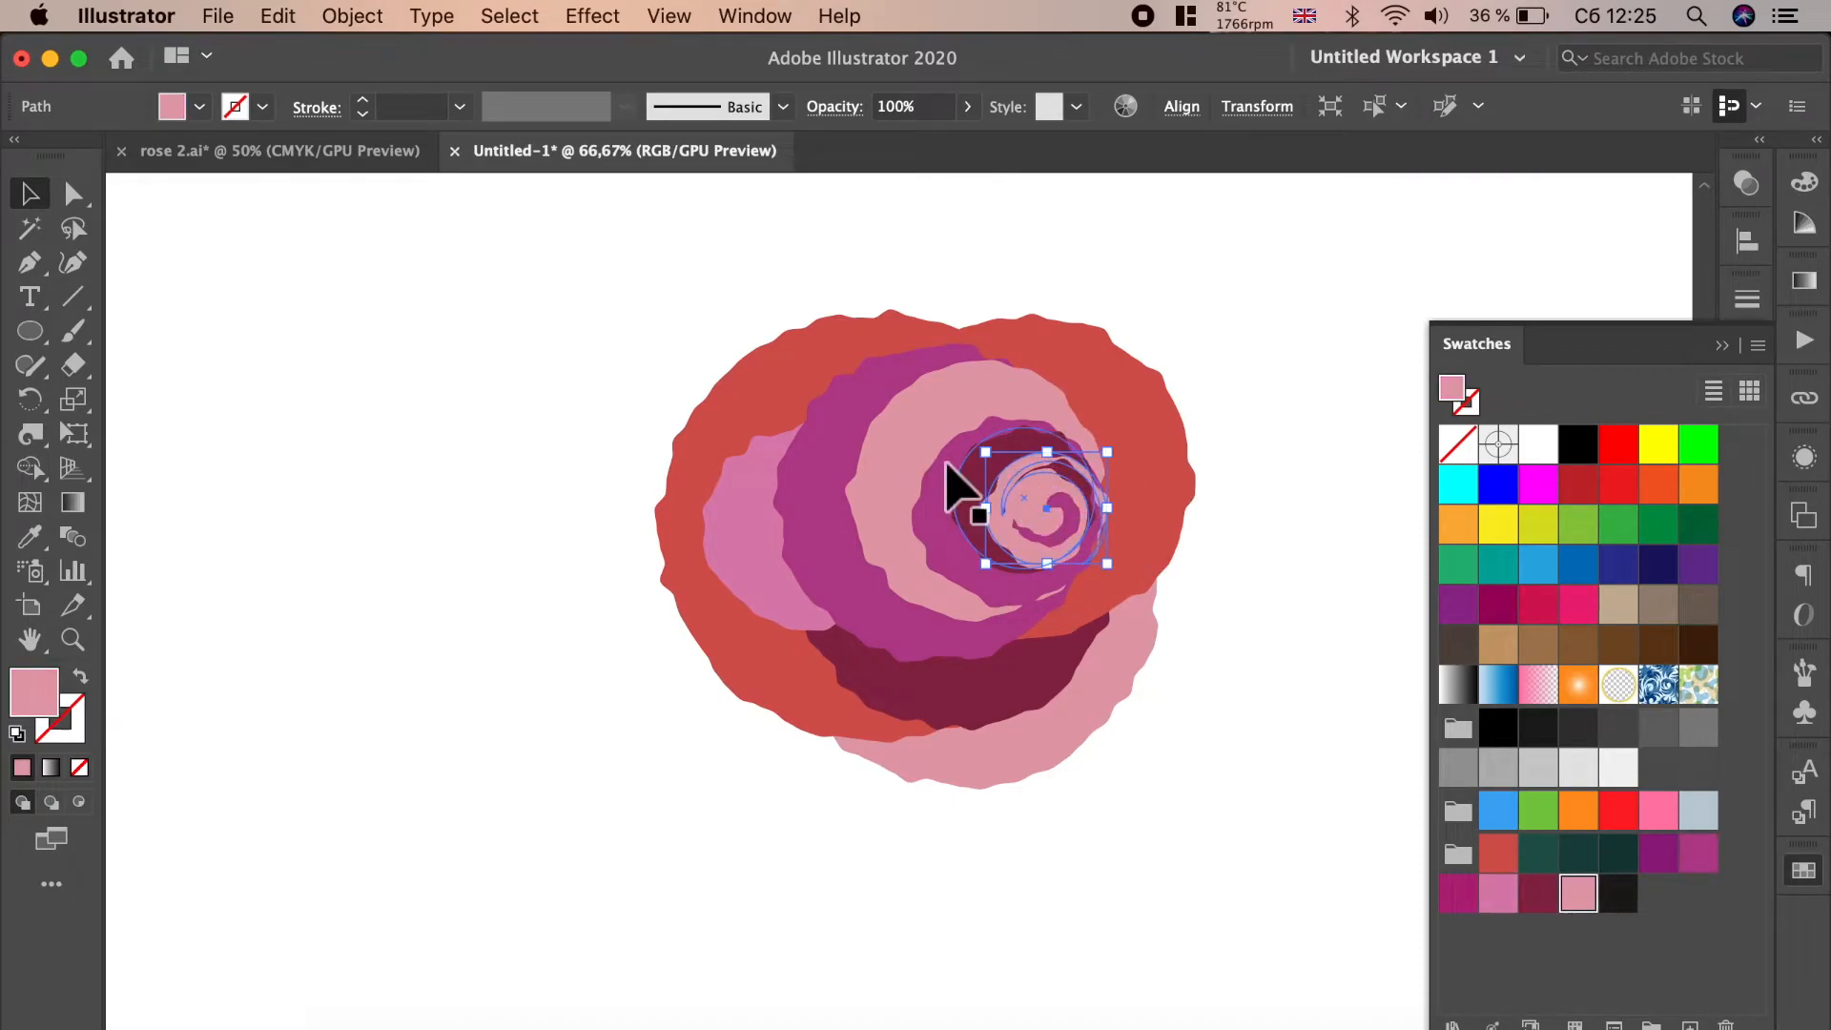
{"action": "left_click", "coordinate": [30, 434]}
{"action": "left_click_drag", "start_coordinate": [1044, 500], "coordinate": [1044, 501]}
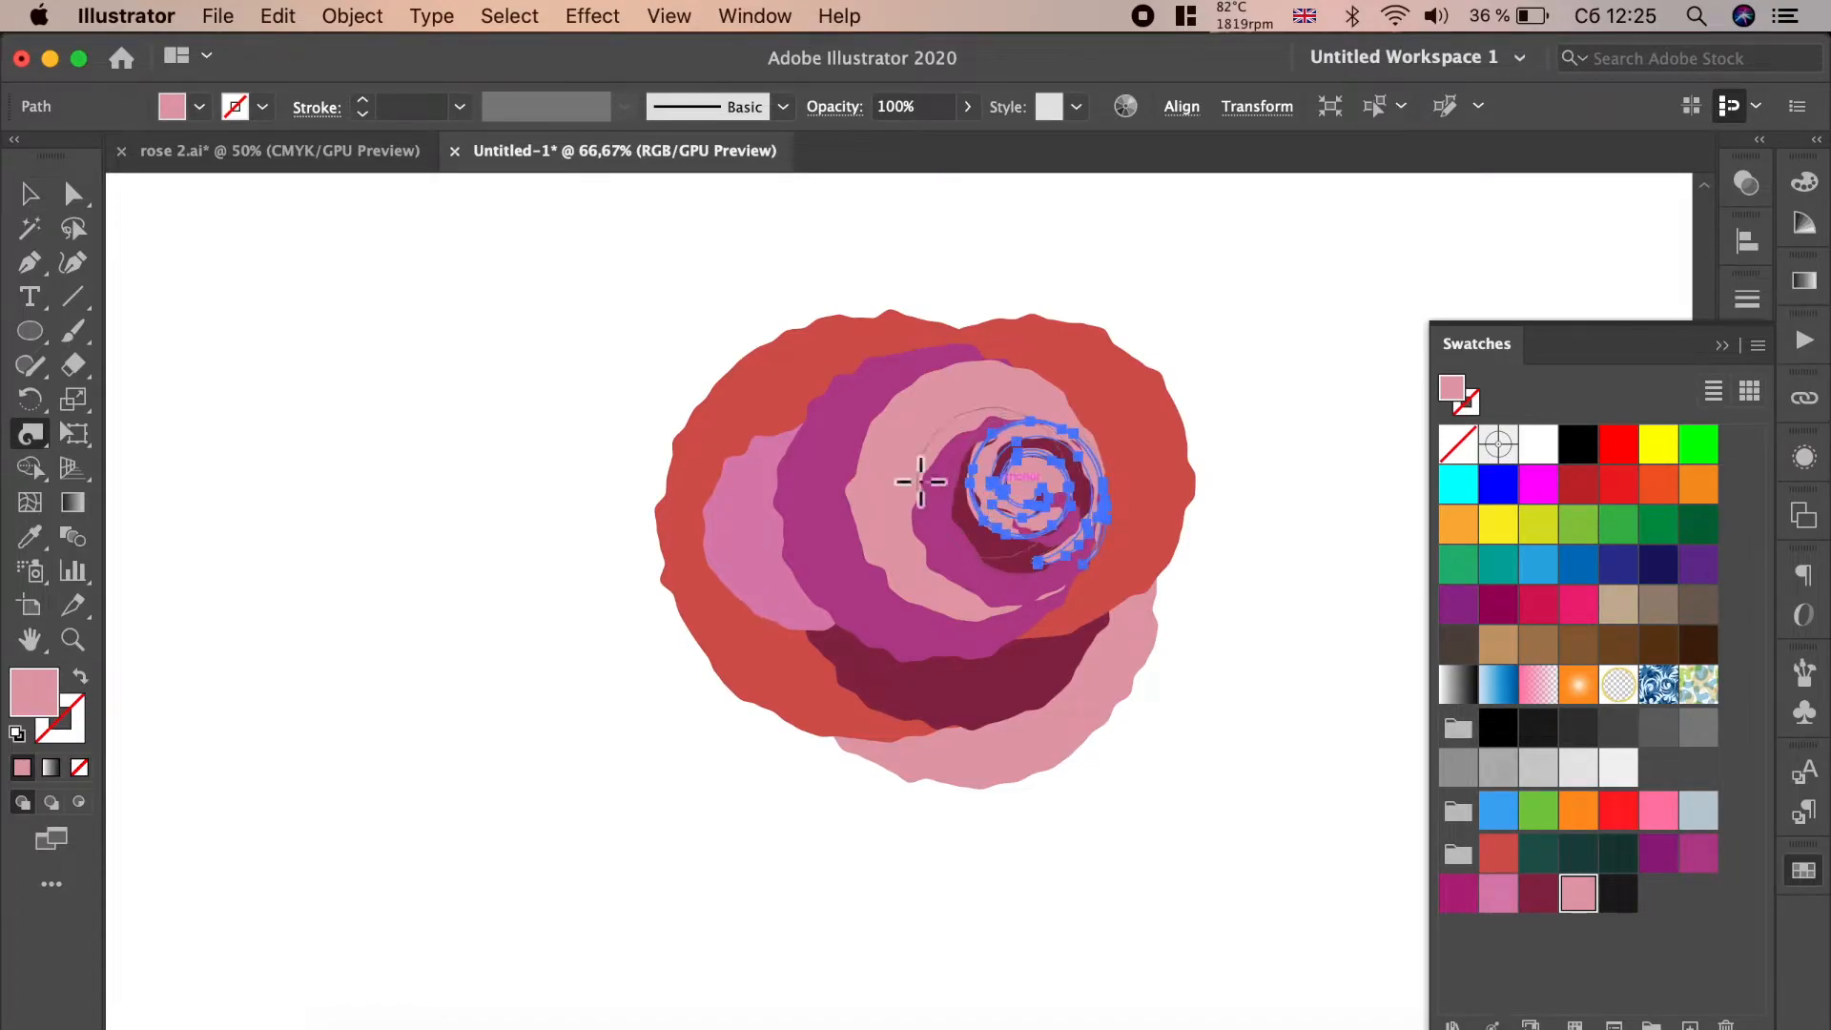
{"action": "left_click", "coordinate": [30, 194]}
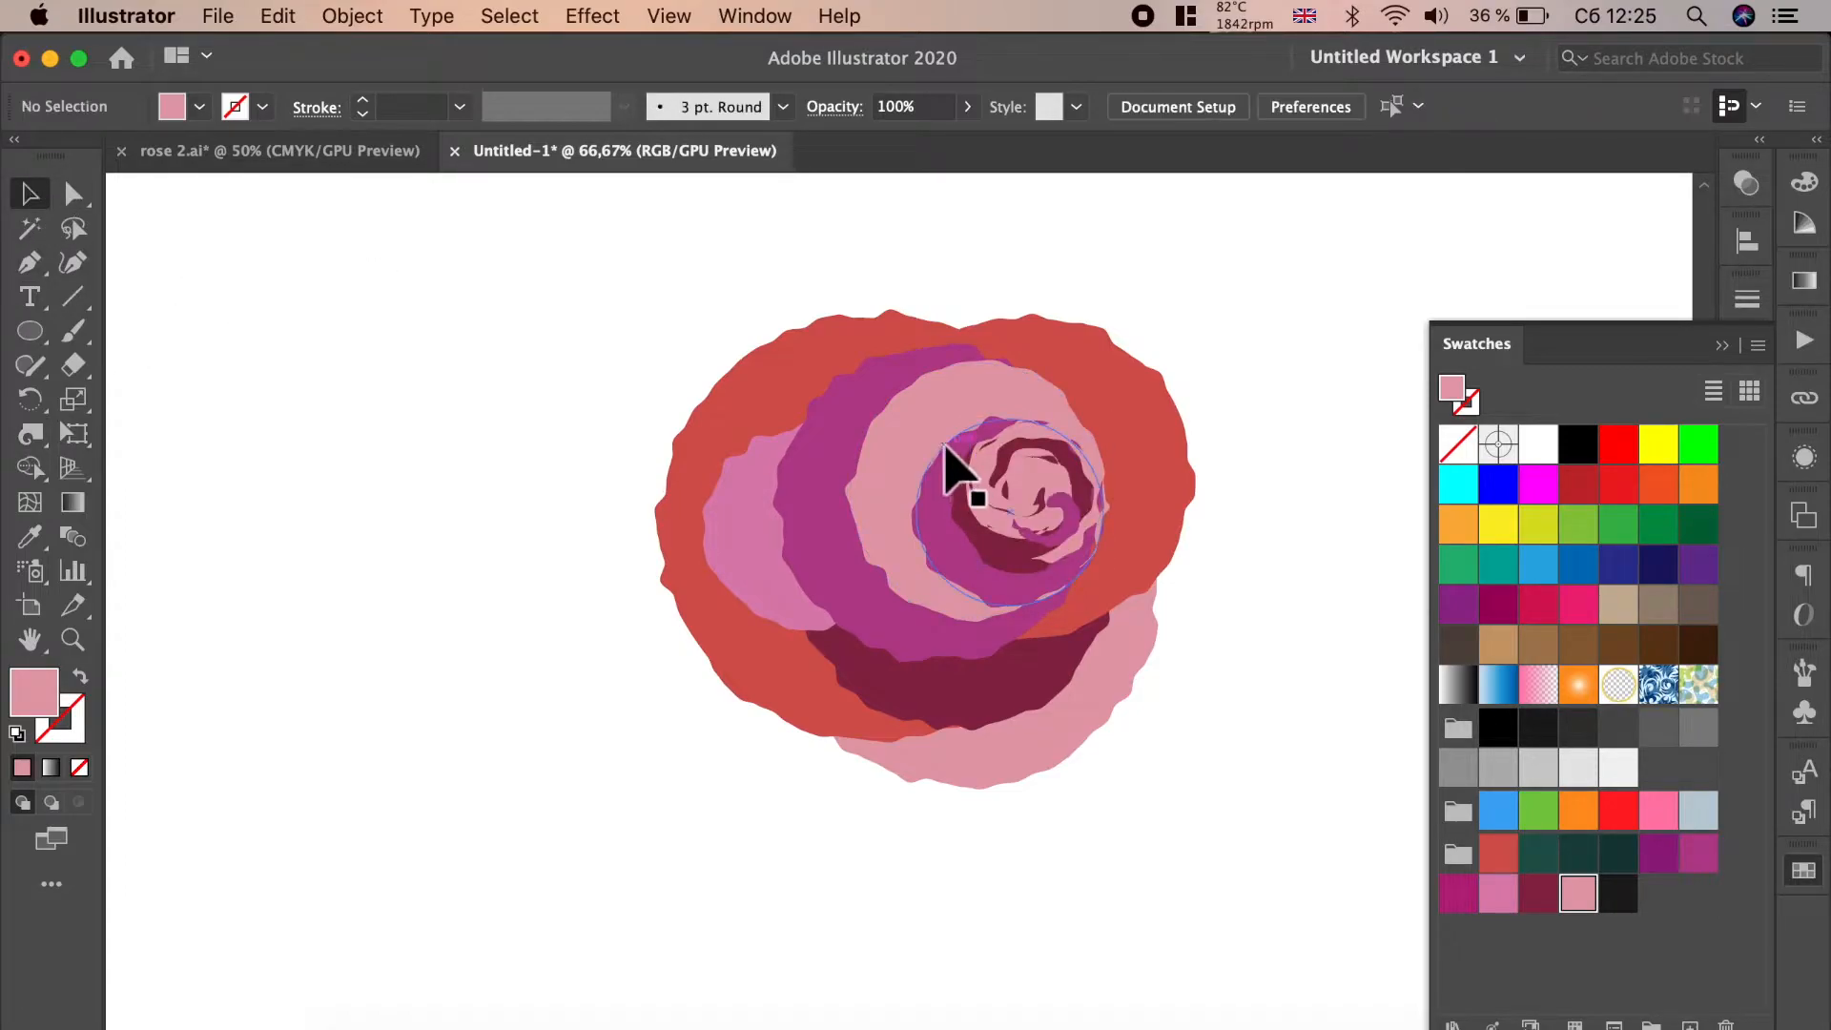
- Shift the light pink swirl slightly down and right, and enlarge the magenta swirl to fill the rose's centre
{"action": "left_click_drag", "start_coordinate": [1030, 468], "coordinate": [1040, 492]}
{"action": "left_click", "coordinate": [1421, 548]}
{"action": "left_click_drag", "start_coordinate": [1096, 560], "coordinate": [1001, 481]}
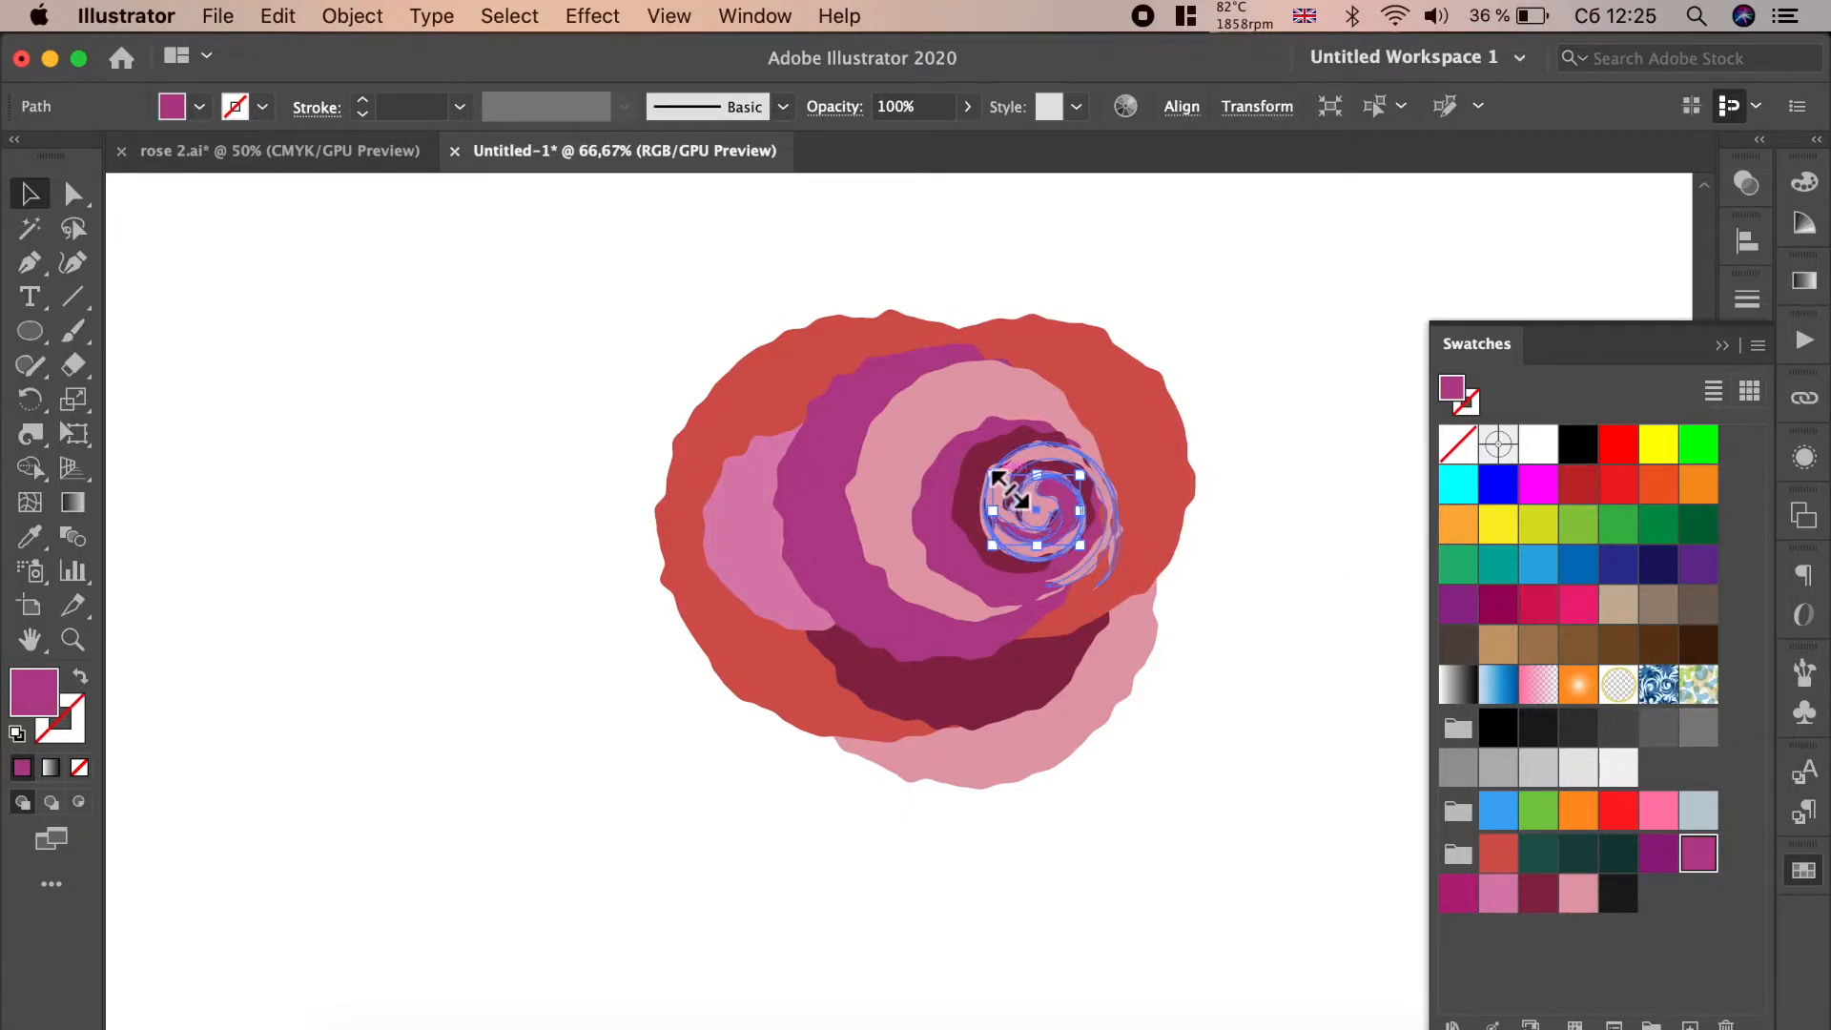
{"action": "left_click", "coordinate": [1364, 561]}
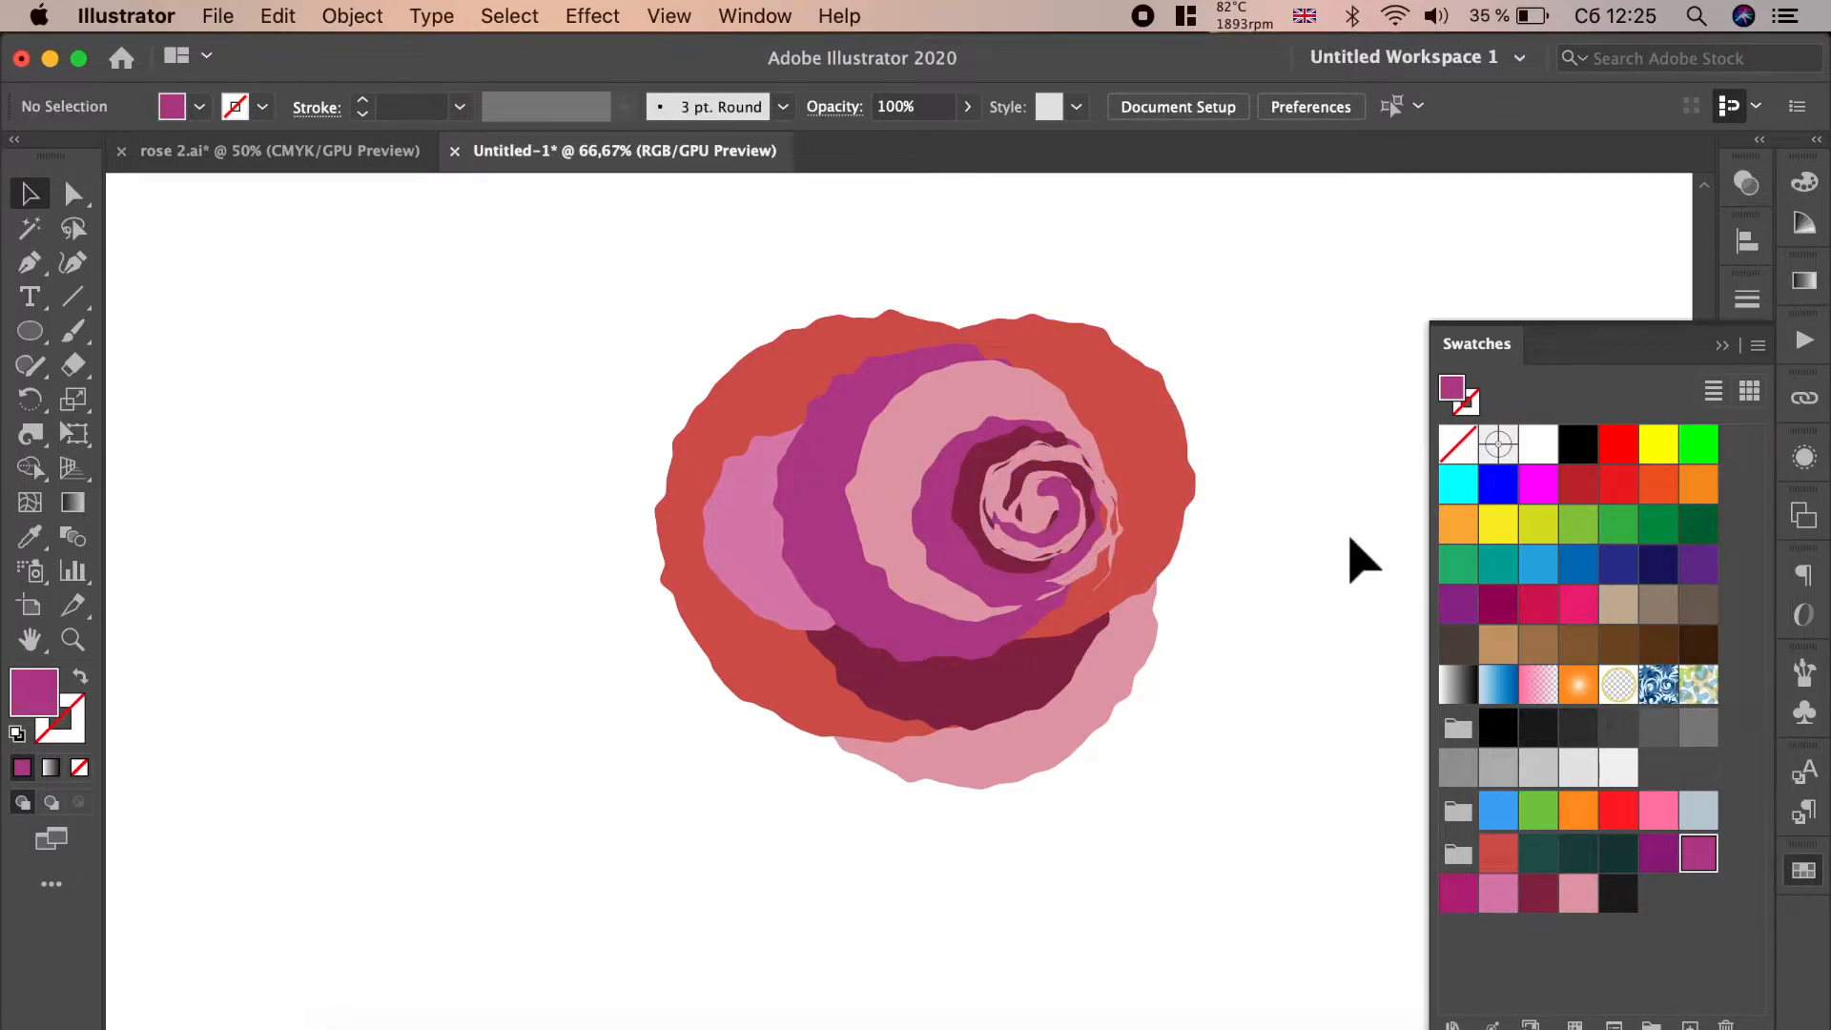
- Apply a Multiply Drop Shadow to all rose shapes with 54% opacity, 3 px X offset, 4 px Y offset and 4 px blur
{"action": "left_click_drag", "start_coordinate": [1281, 839], "coordinate": [621, 299]}
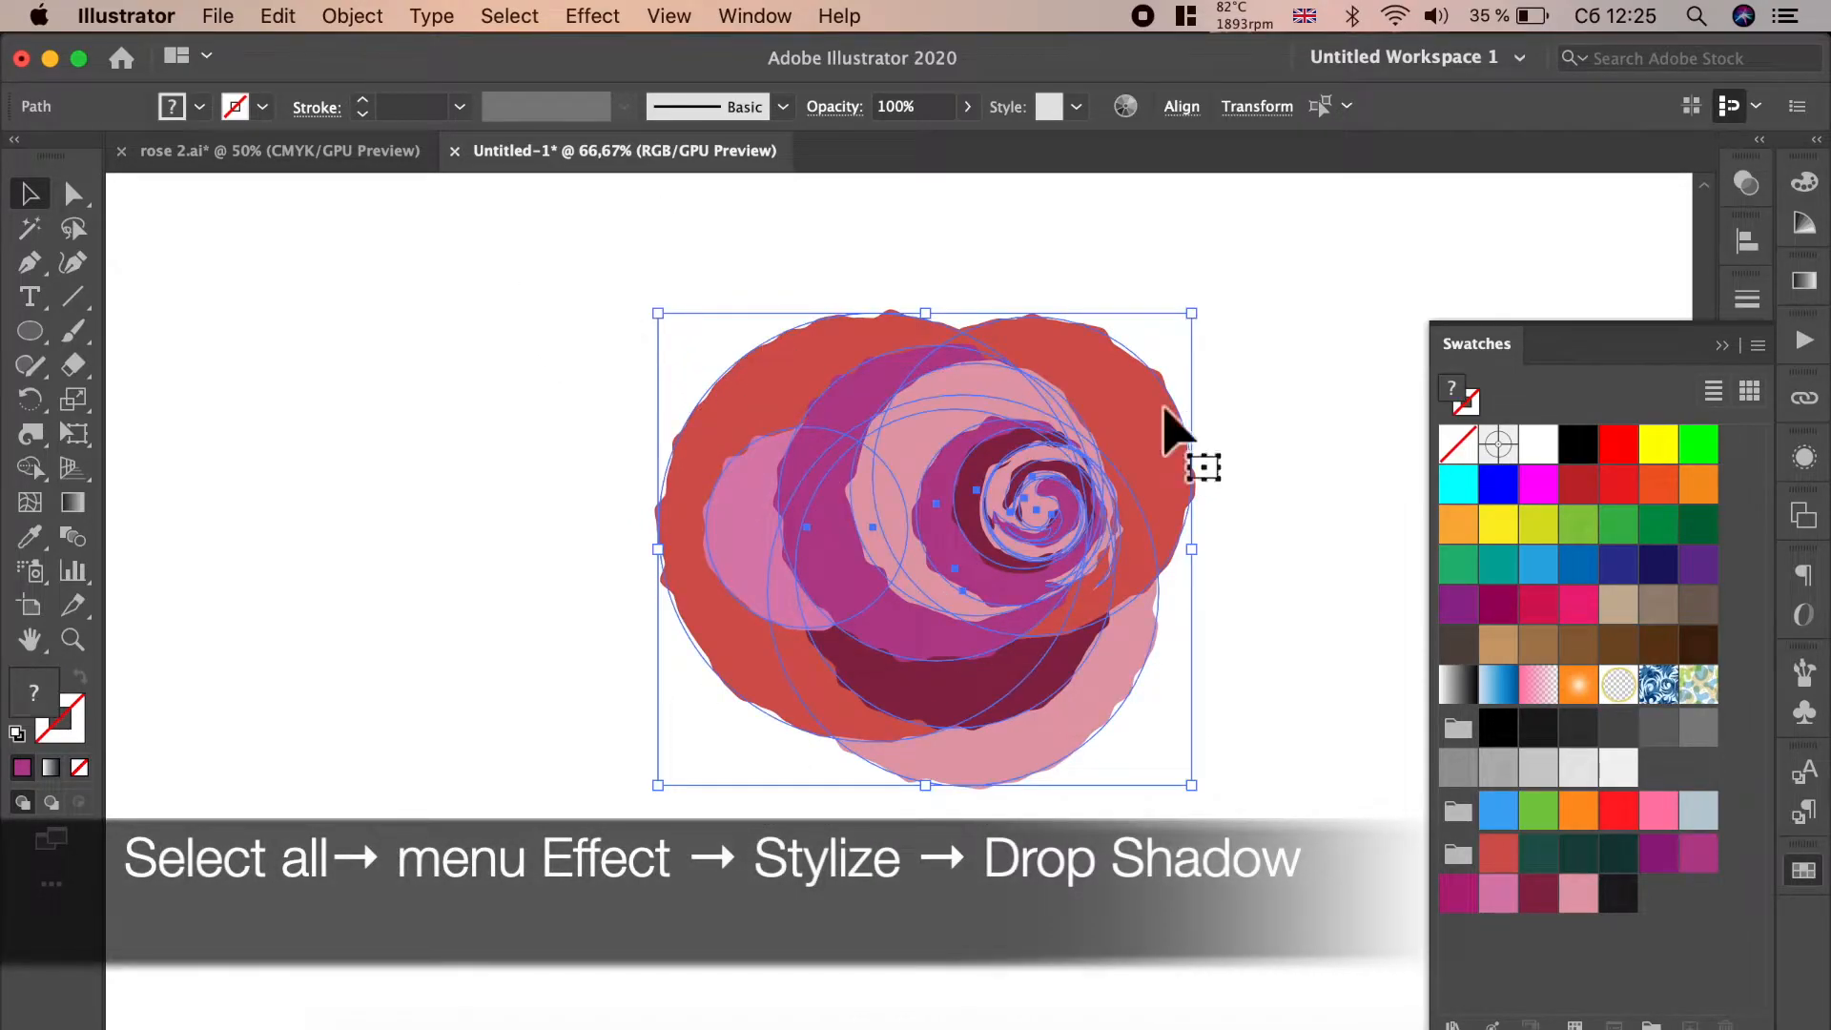
{"action": "left_click", "coordinate": [610, 16]}
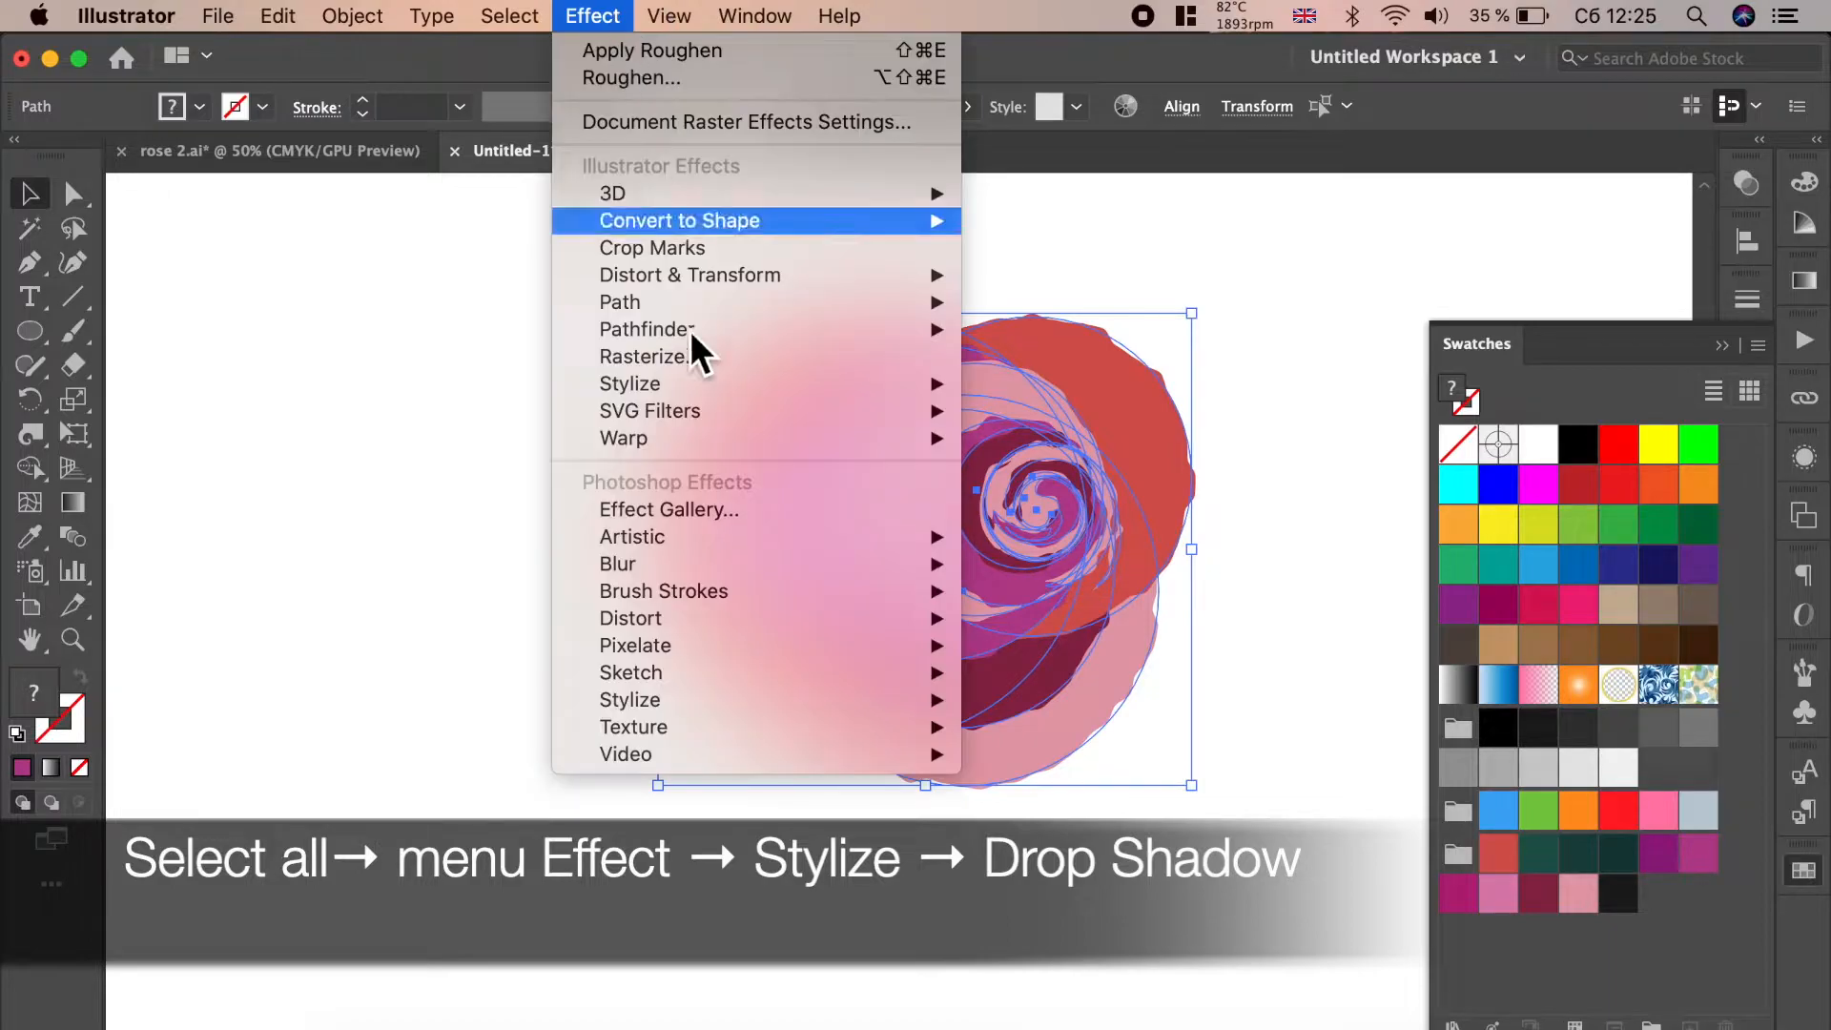
{"action": "mouse_move", "coordinate": [704, 393]}
{"action": "left_click", "coordinate": [1057, 385]}
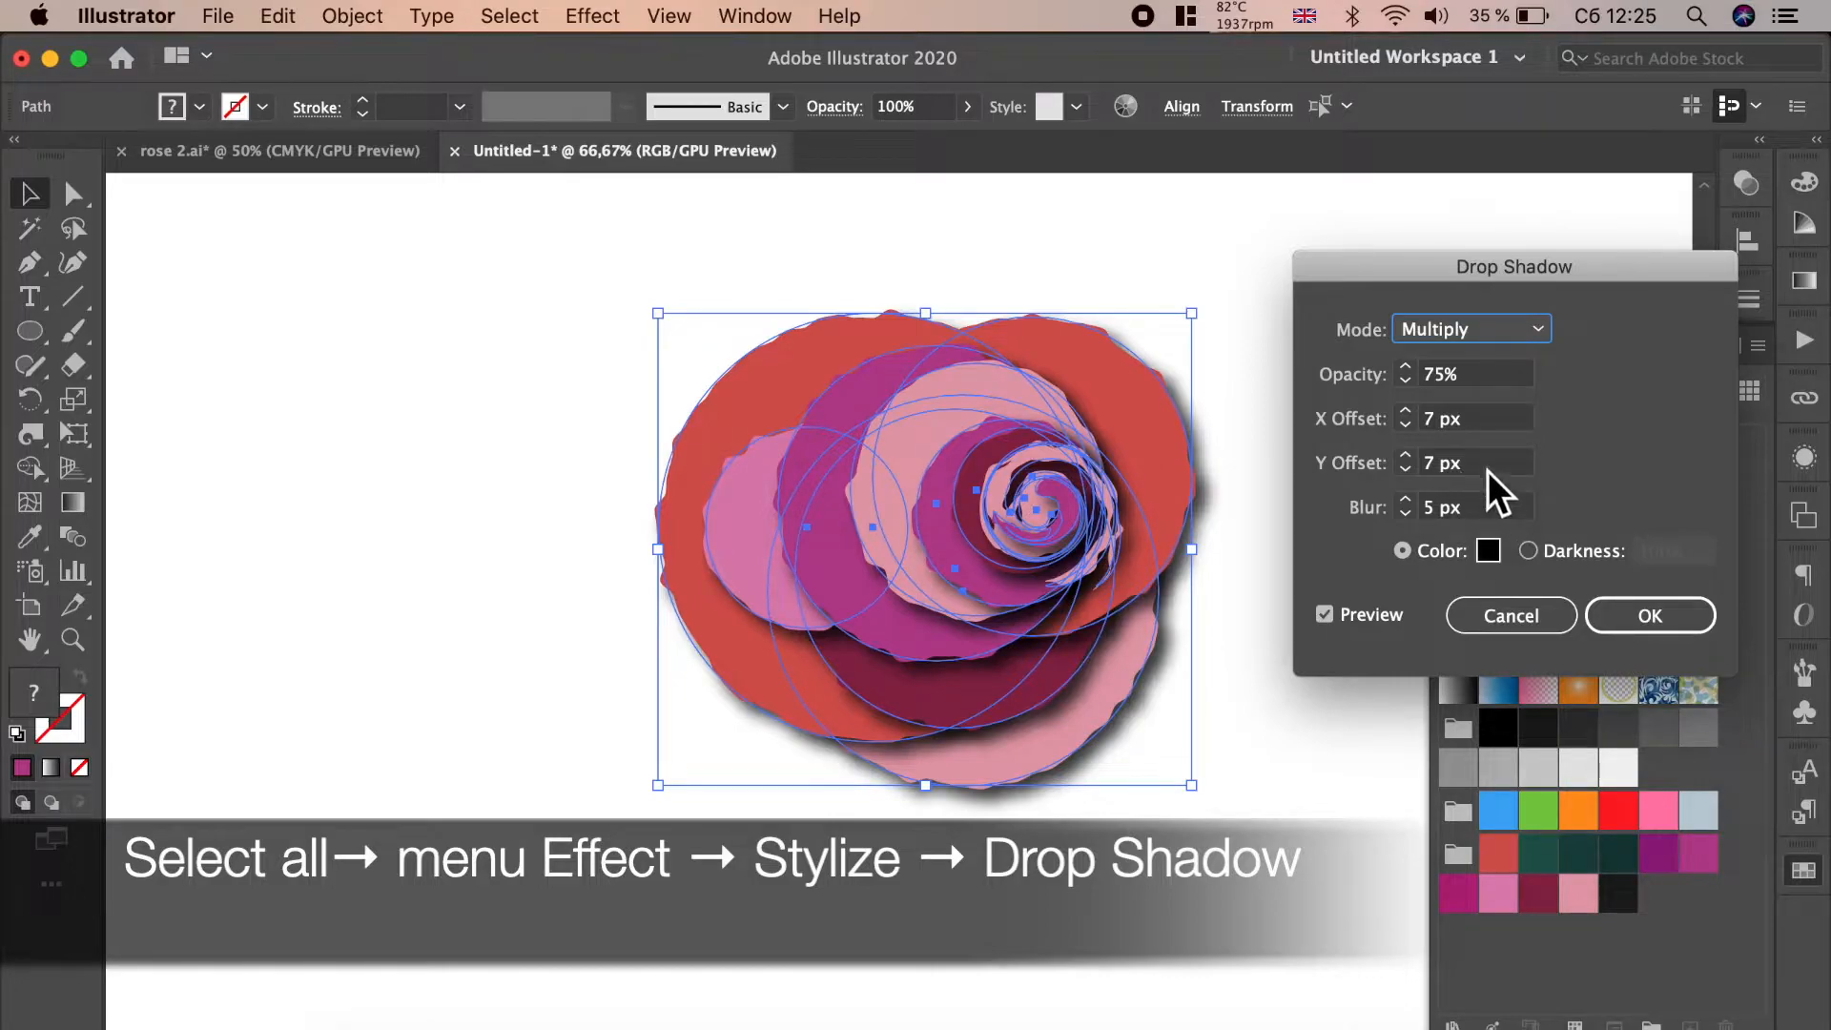
{"action": "left_click", "coordinate": [1411, 384]}
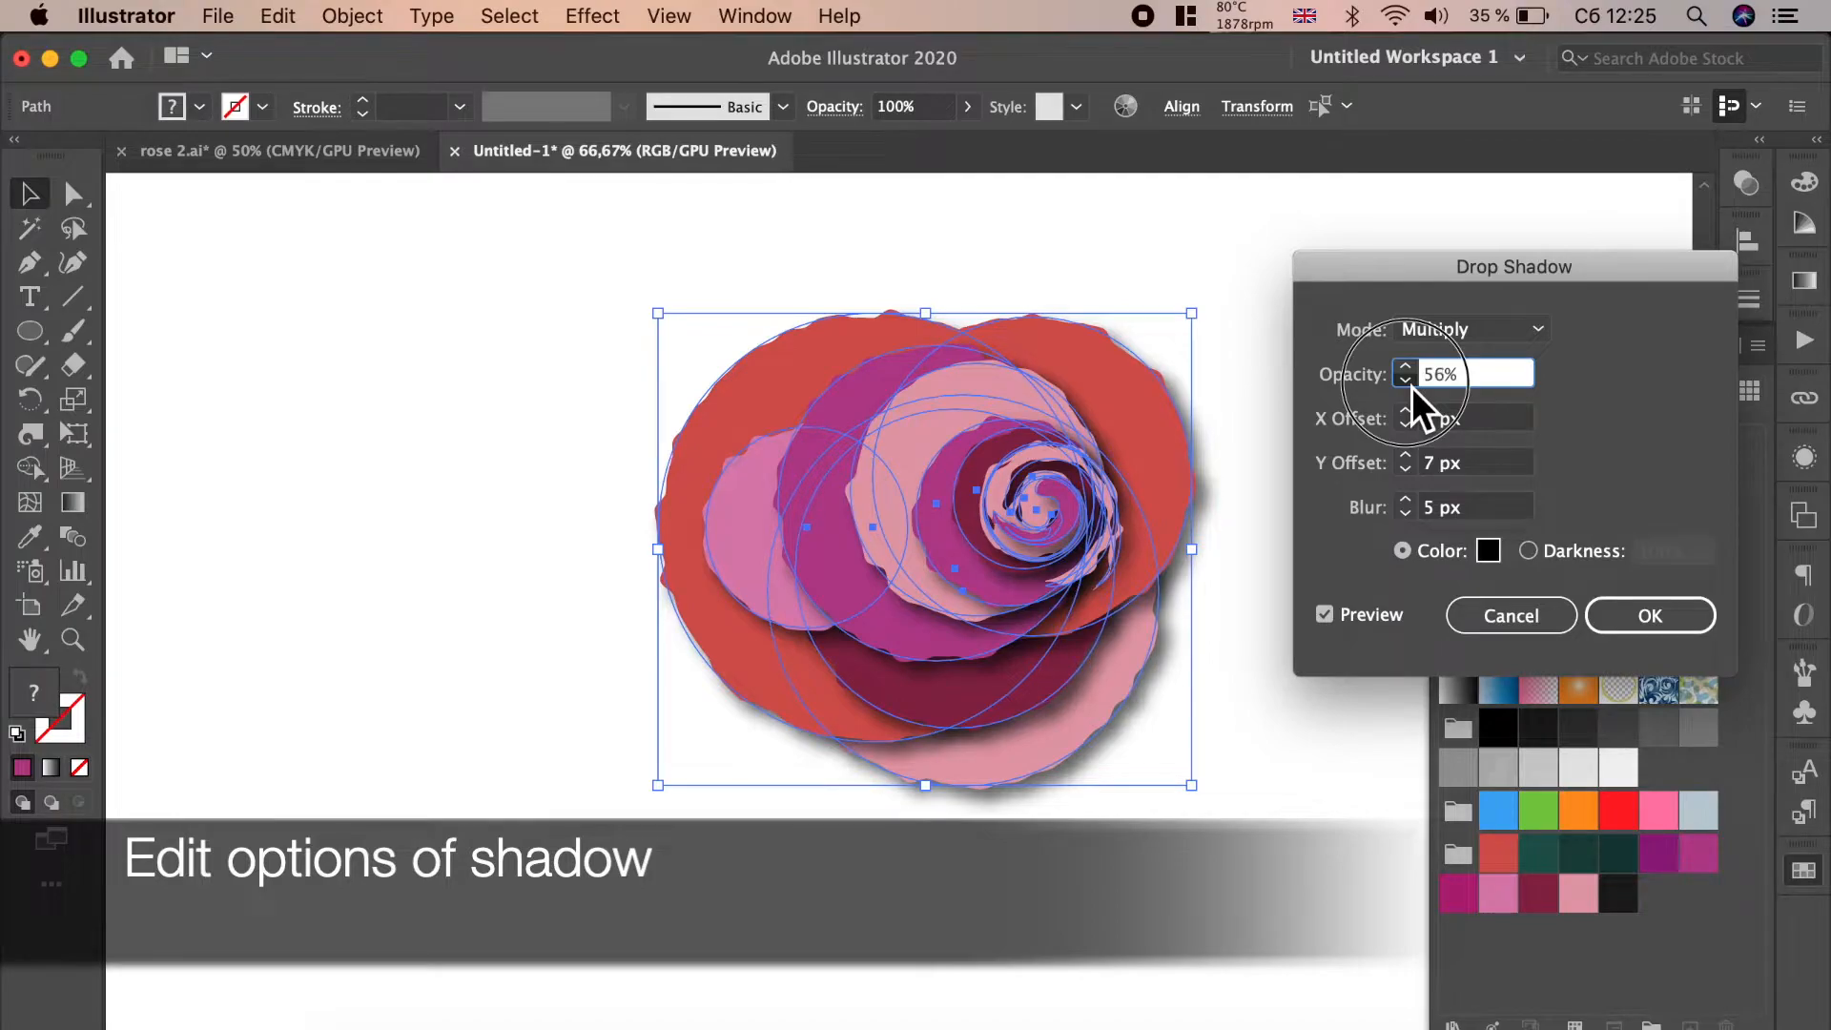
{"action": "left_click", "coordinate": [1407, 433]}
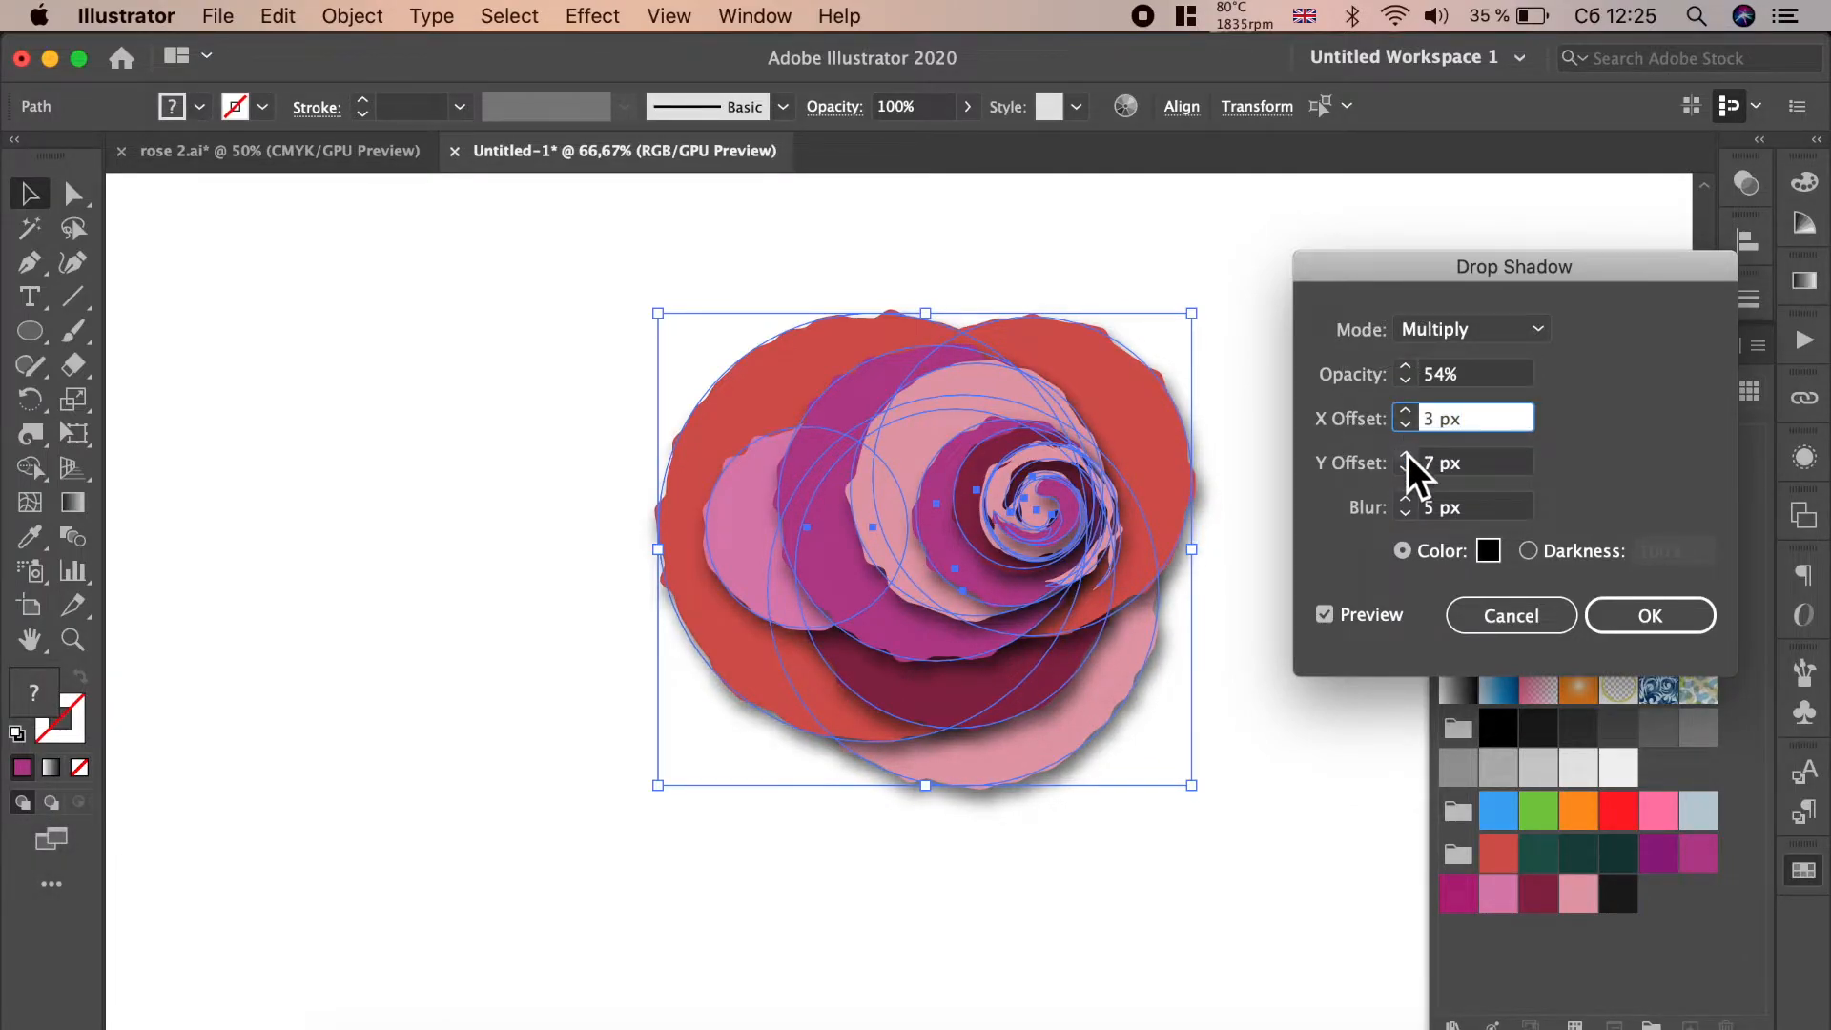
{"action": "left_click", "coordinate": [1408, 471]}
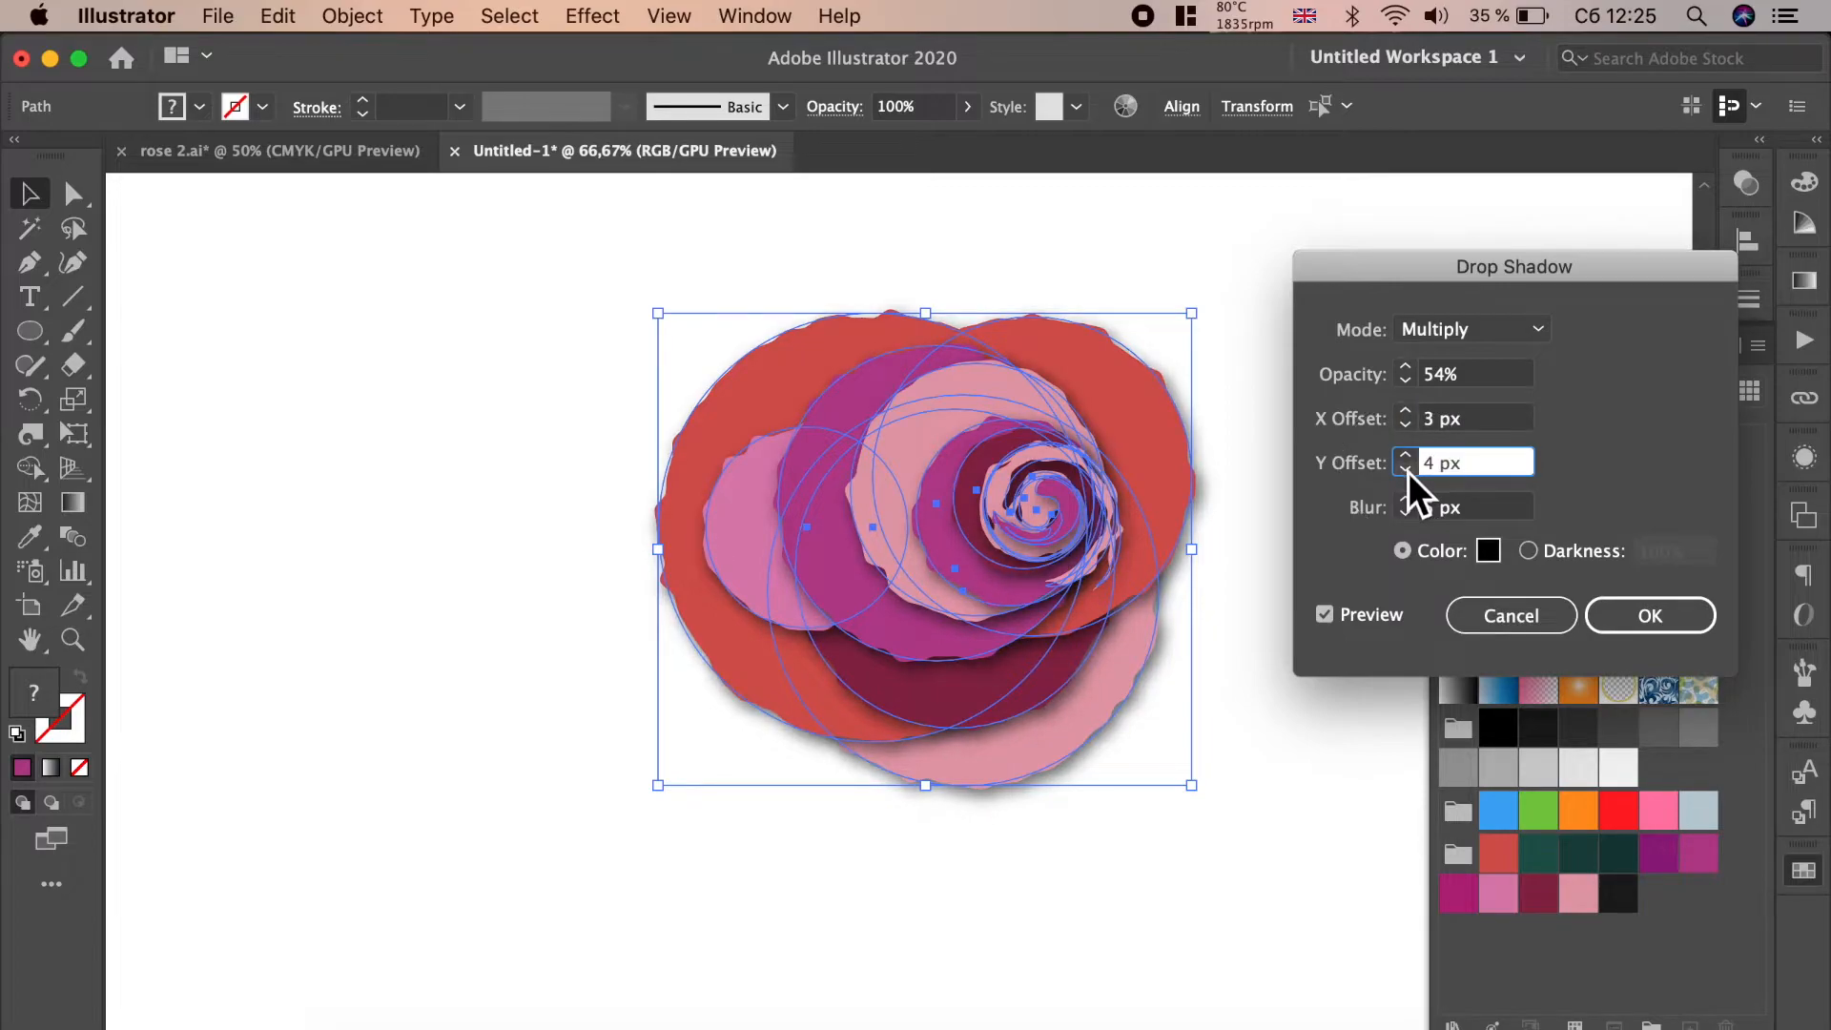
{"action": "left_click", "coordinate": [1413, 519]}
{"action": "left_click", "coordinate": [1414, 519]}
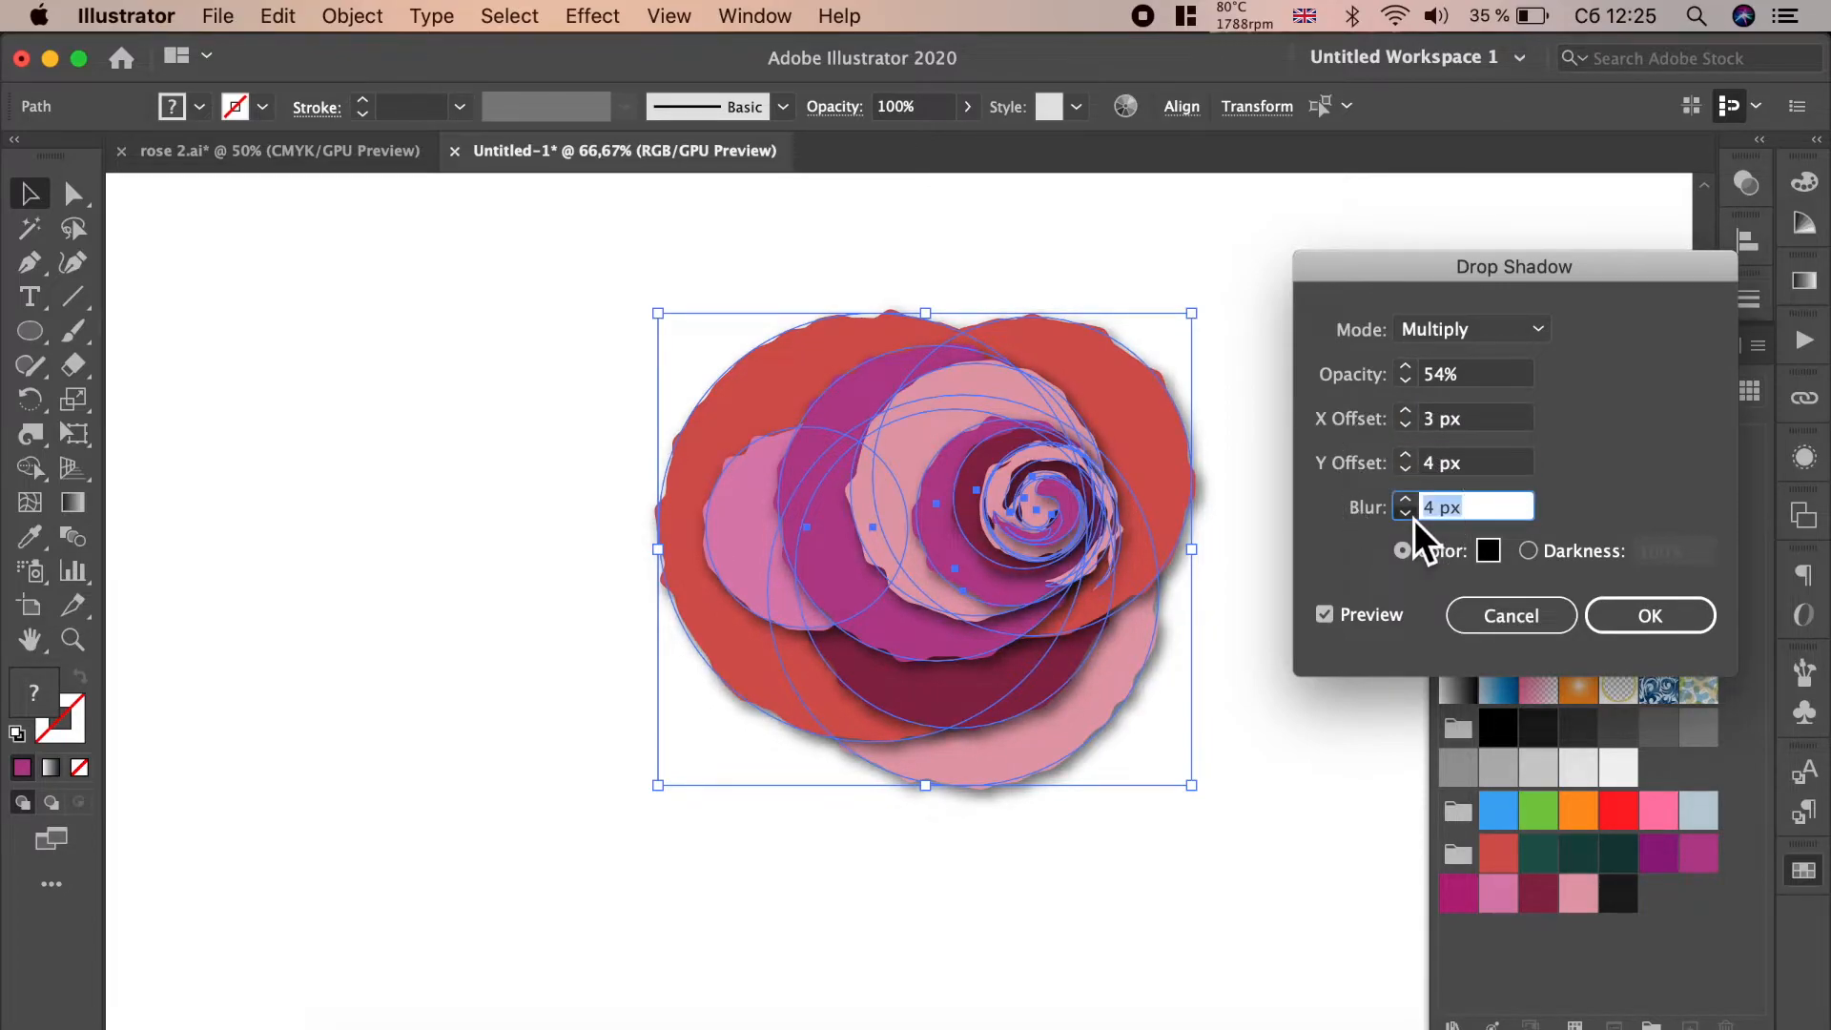
{"action": "left_click", "coordinate": [1647, 622]}
{"action": "left_click", "coordinate": [1257, 559]}
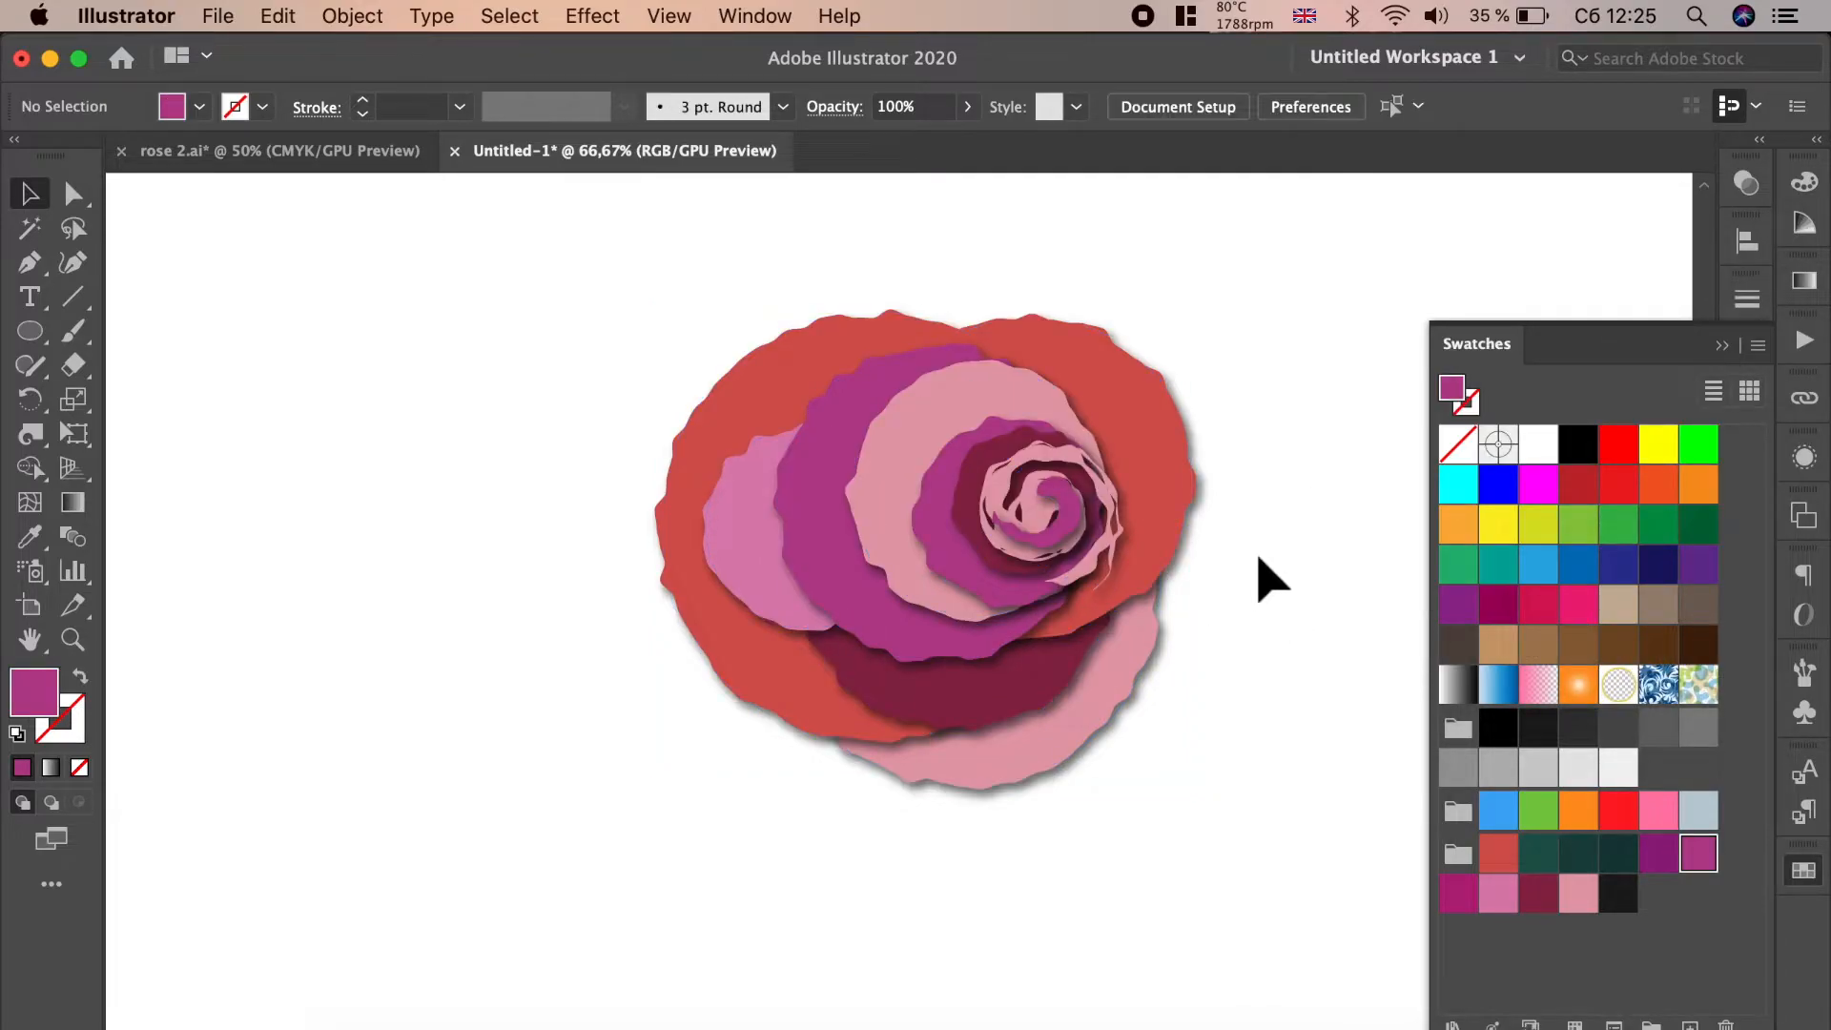
- Group all the shapes that make up the rose
{"action": "key", "text": "super+minus"}
{"action": "left_click_drag", "start_coordinate": [1151, 752], "coordinate": [602, 345]}
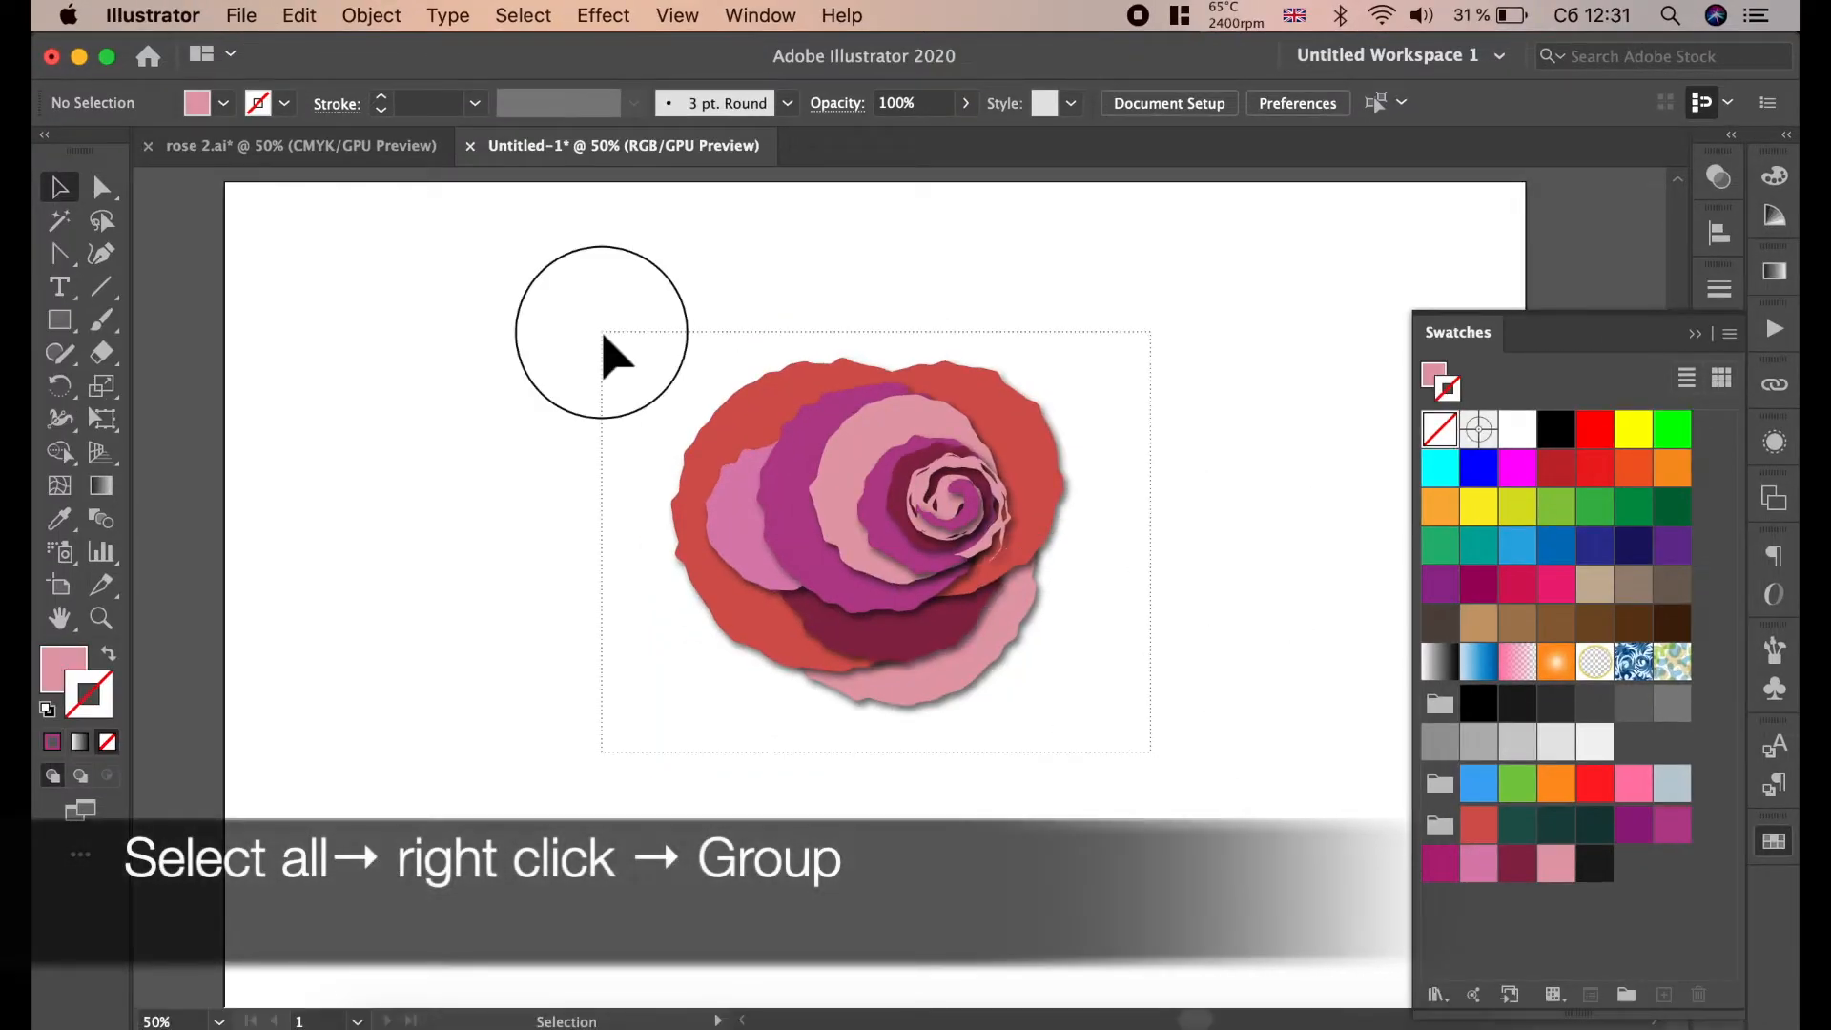
{"action": "right_click", "coordinate": [839, 396]}
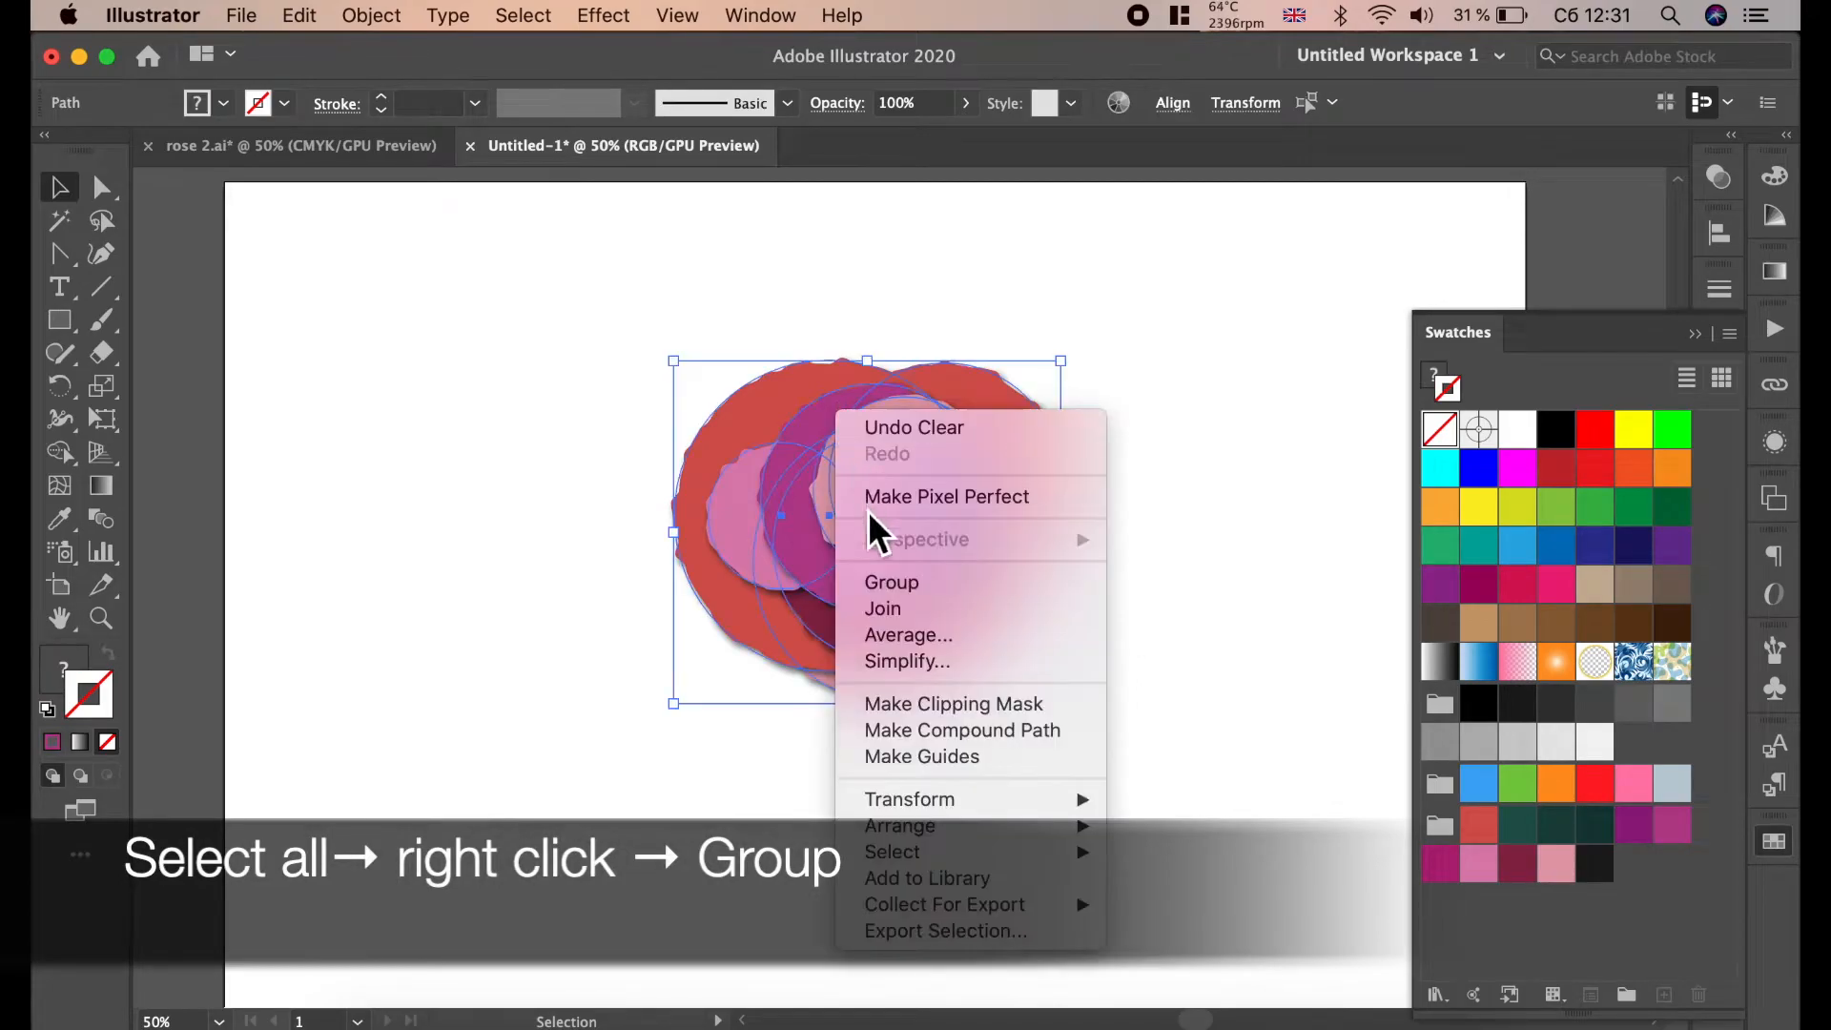
{"action": "left_click", "coordinate": [876, 582]}
{"action": "left_click", "coordinate": [1221, 583]}
- Draw a tall narrow ellipse beside the rose's left edge with a dark green fill and no stroke
{"action": "left_click", "coordinate": [73, 323]}
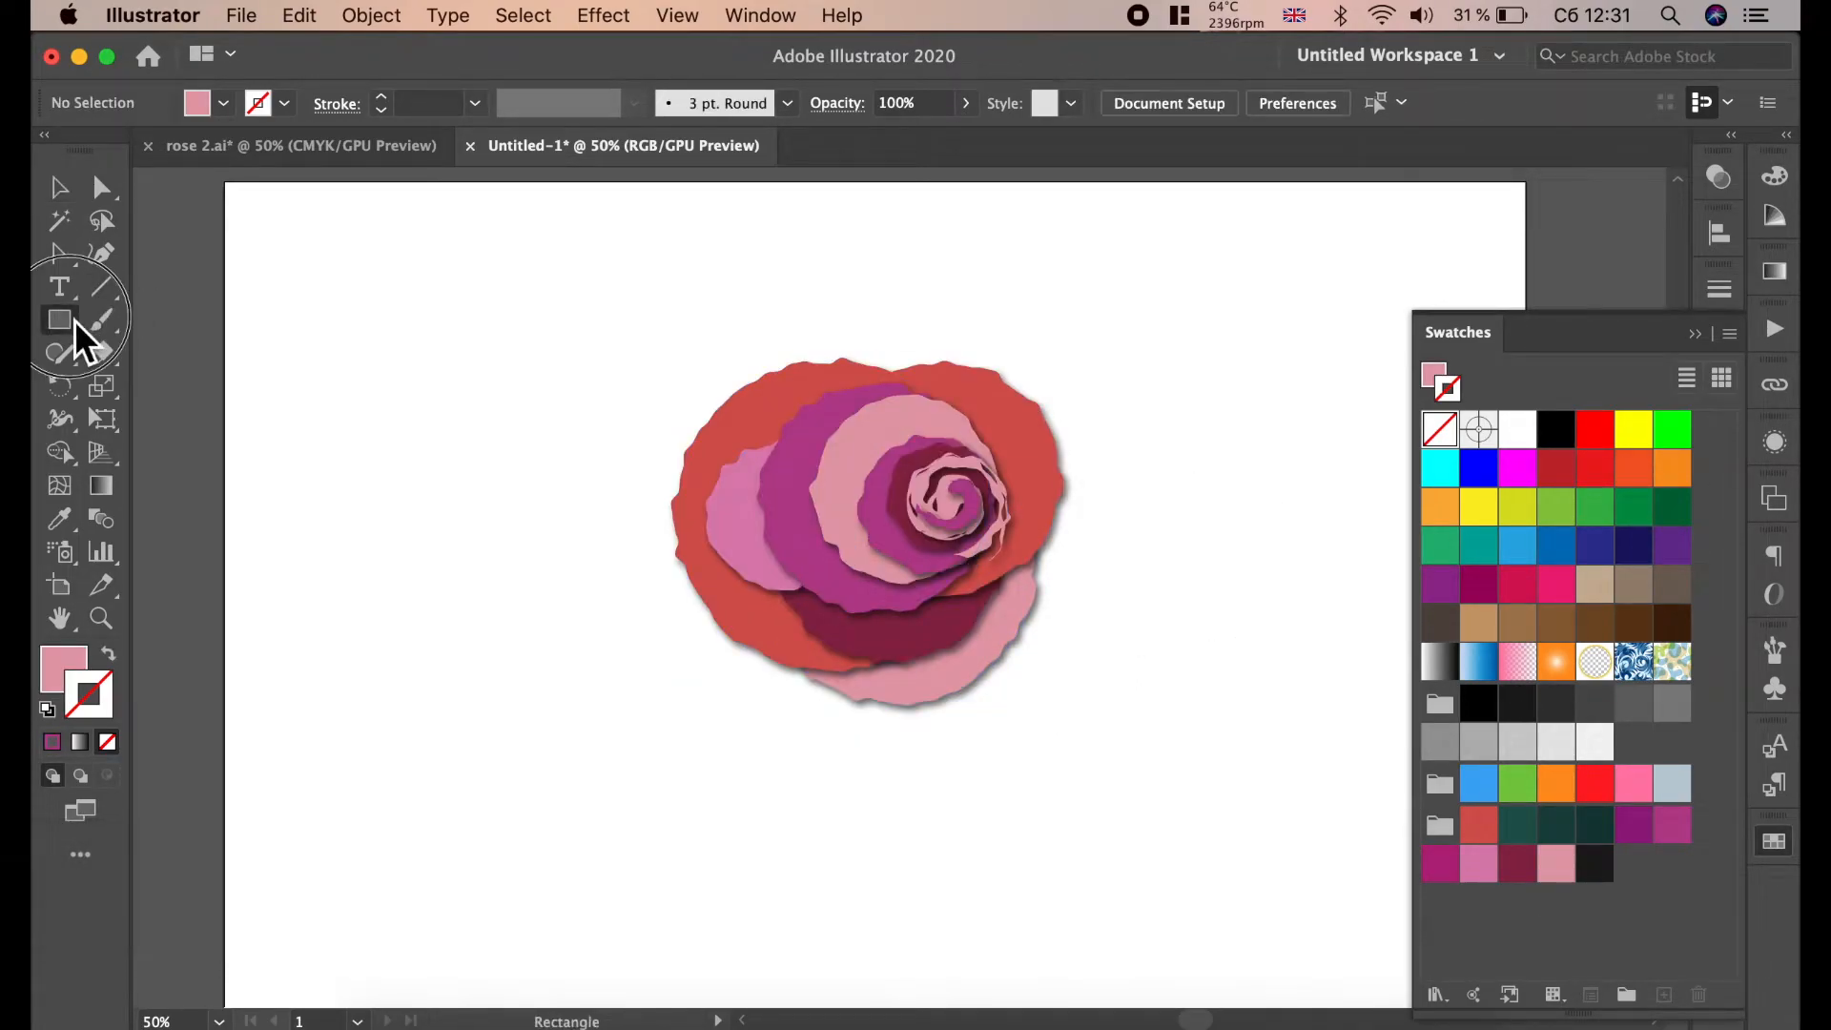
{"action": "left_click", "coordinate": [123, 387]}
{"action": "mouse_move", "coordinate": [506, 397]}
{"action": "left_mouse_down"}
{"action": "mouse_move", "coordinate": [579, 625]}
{"action": "mouse_move", "coordinate": [615, 640]}
{"action": "left_mouse_up"}
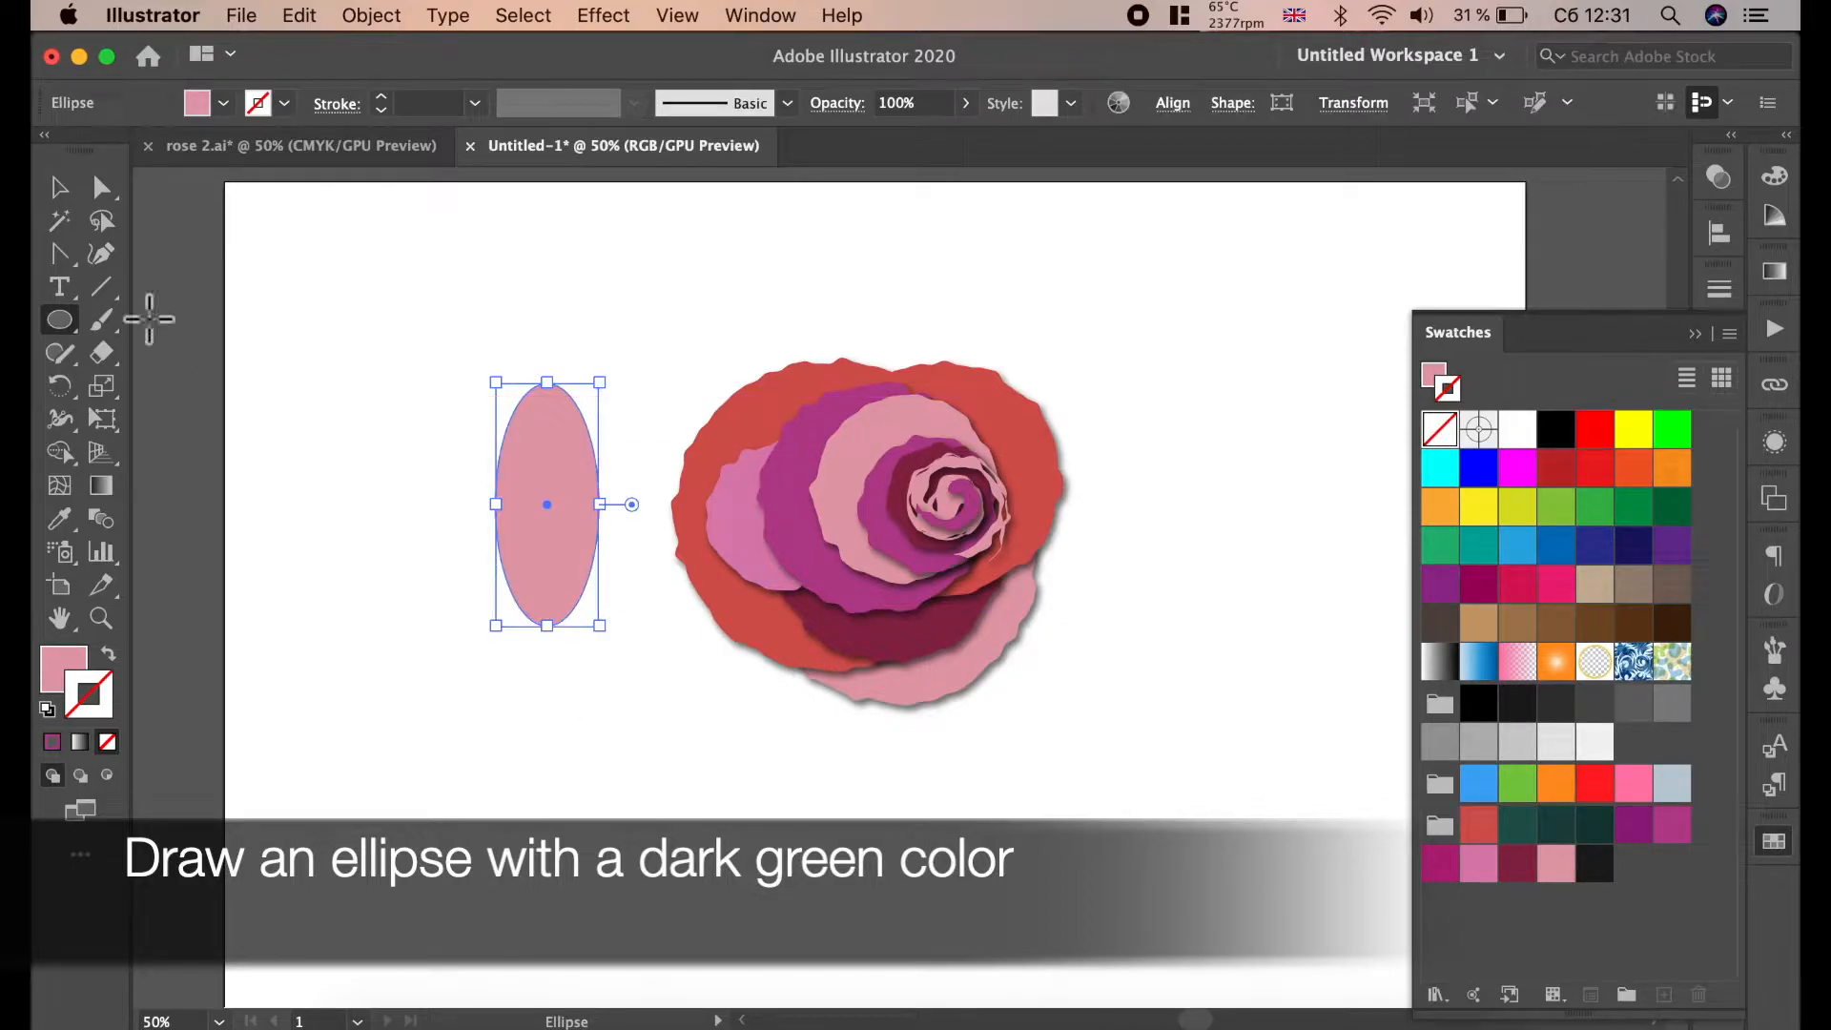
{"action": "left_click", "coordinate": [1600, 839]}
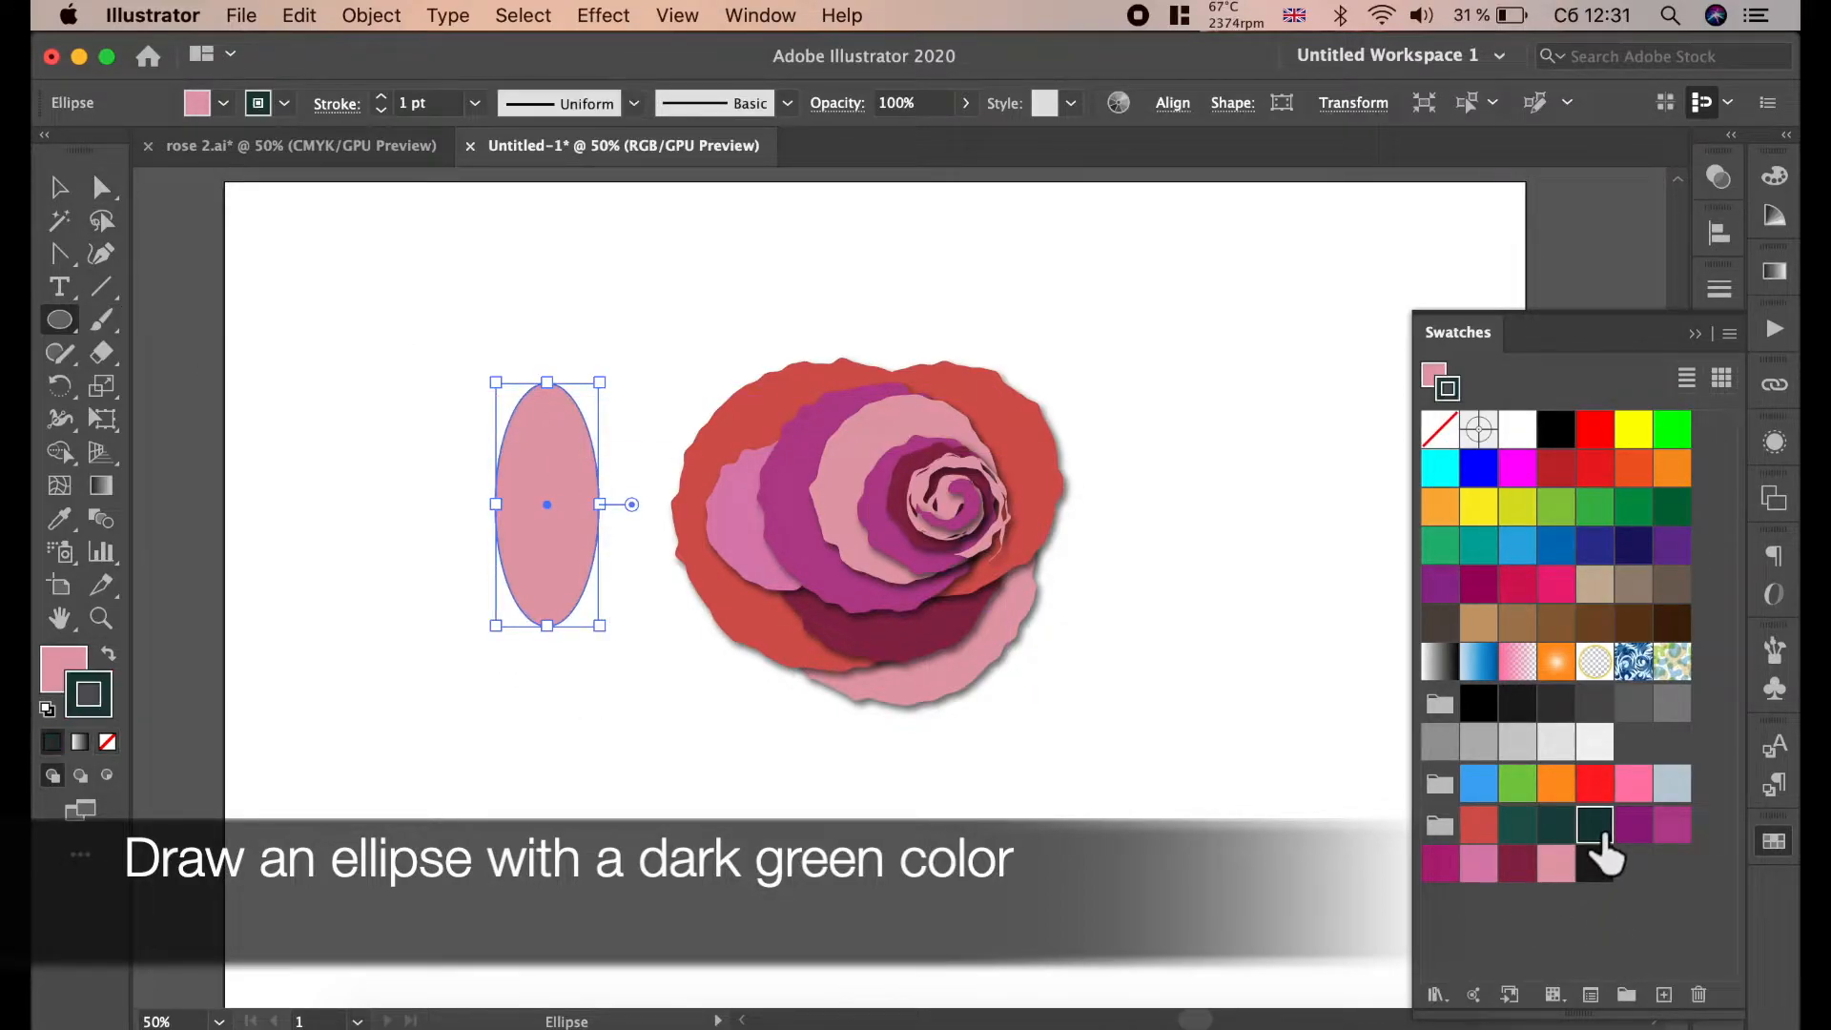
{"action": "left_click", "coordinate": [115, 658]}
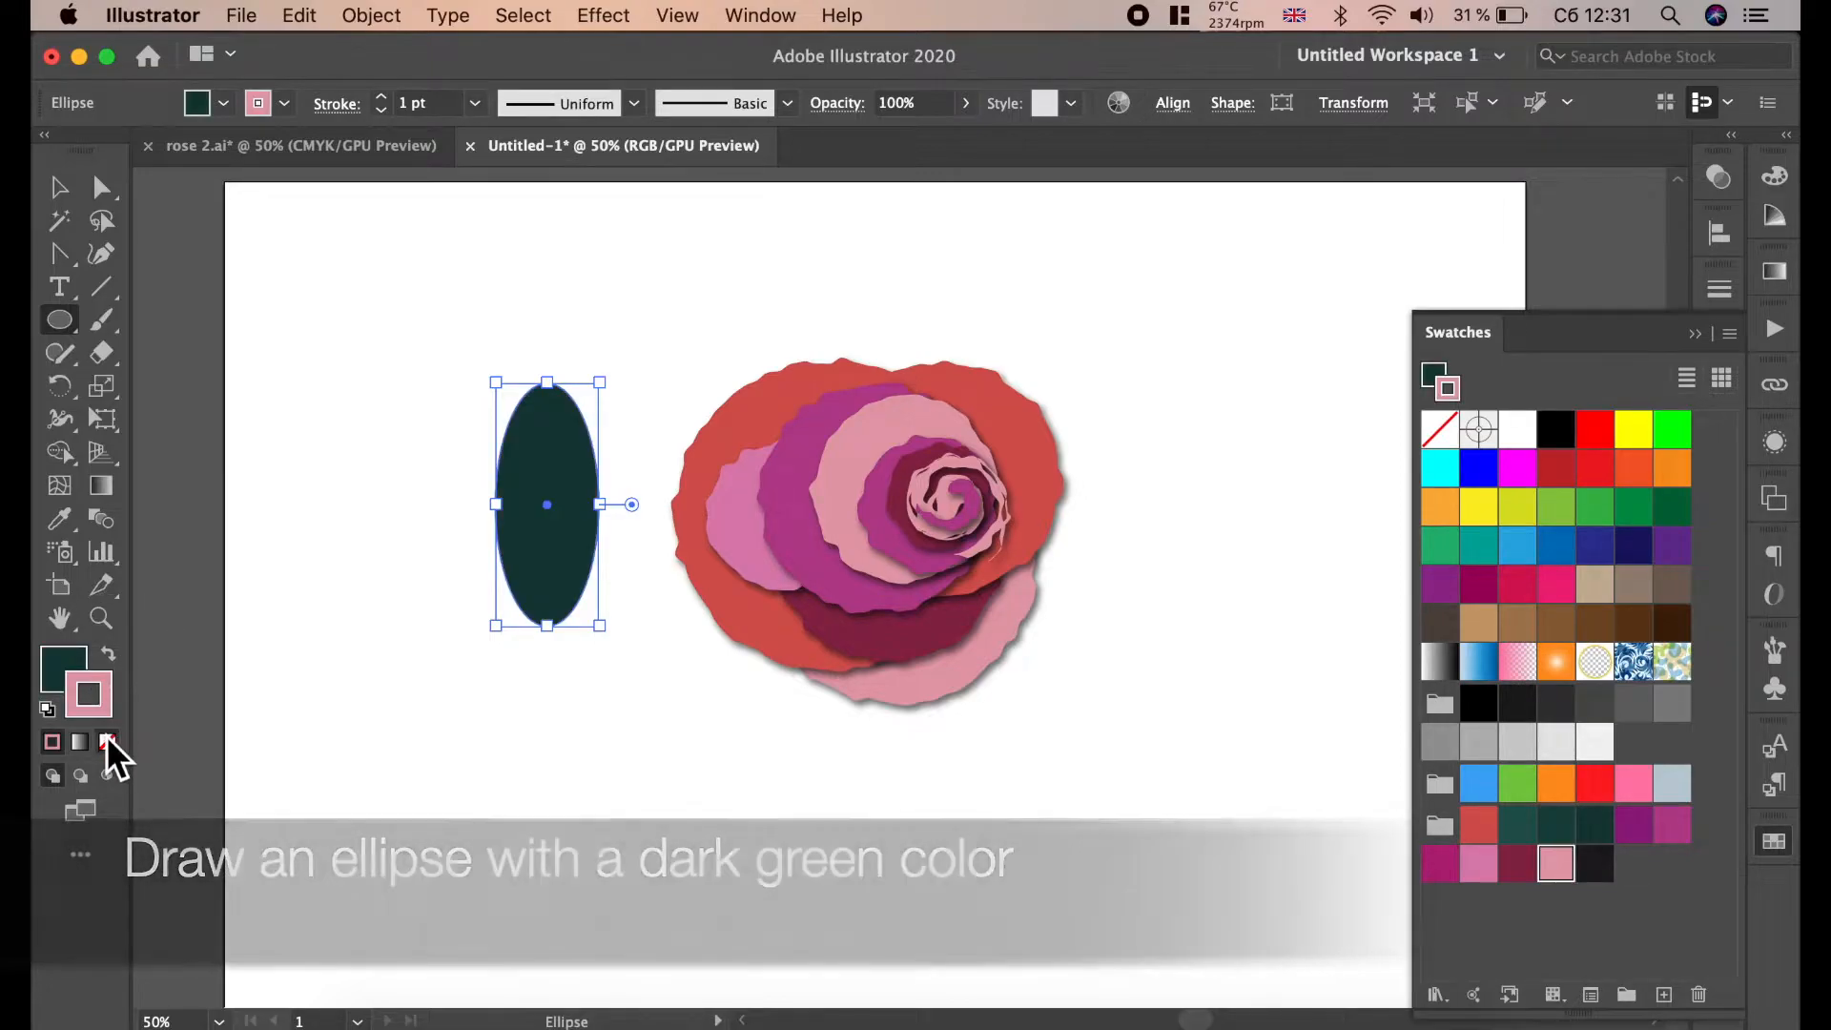
{"action": "left_click", "coordinate": [106, 742]}
- Convert the ellipse's top and bottom anchor points to corners to form a pointed leaf
{"action": "left_click", "coordinate": [102, 187]}
{"action": "left_click", "coordinate": [633, 374]}
{"action": "left_click", "coordinate": [548, 384]}
{"action": "left_click", "coordinate": [548, 626], "text": "shift"}
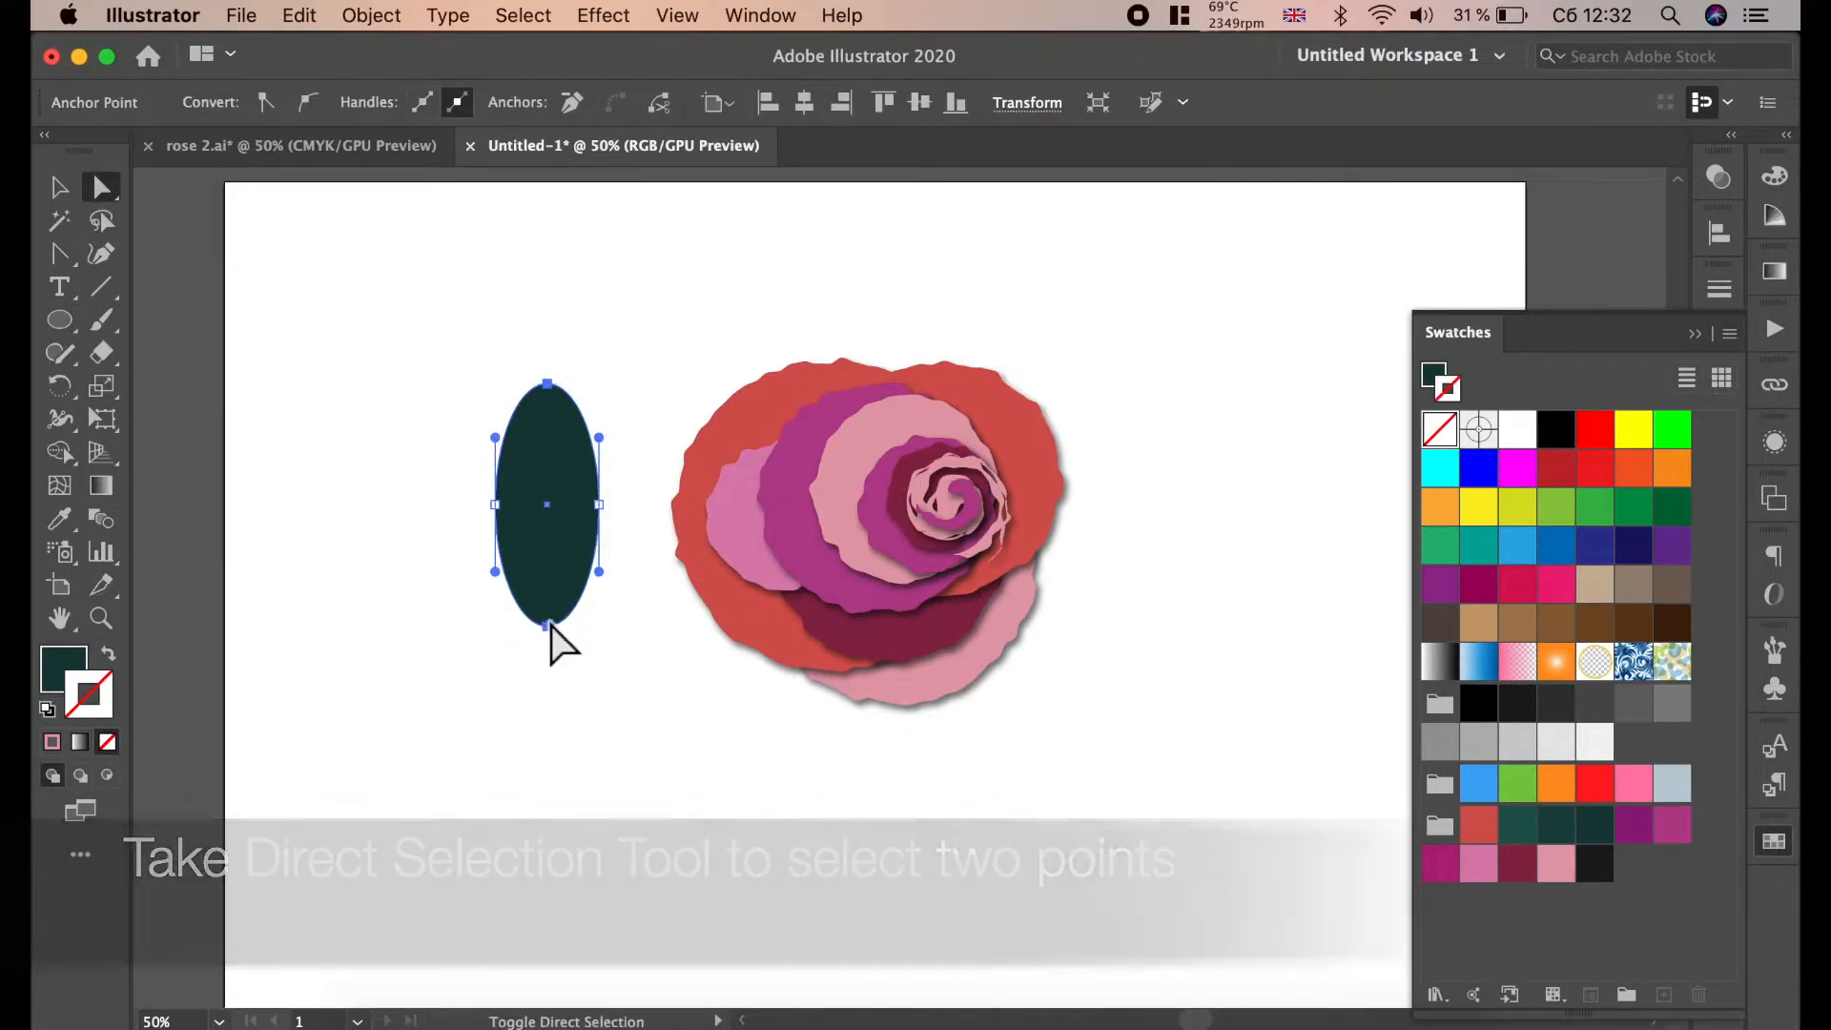
{"action": "left_click", "coordinate": [266, 102]}
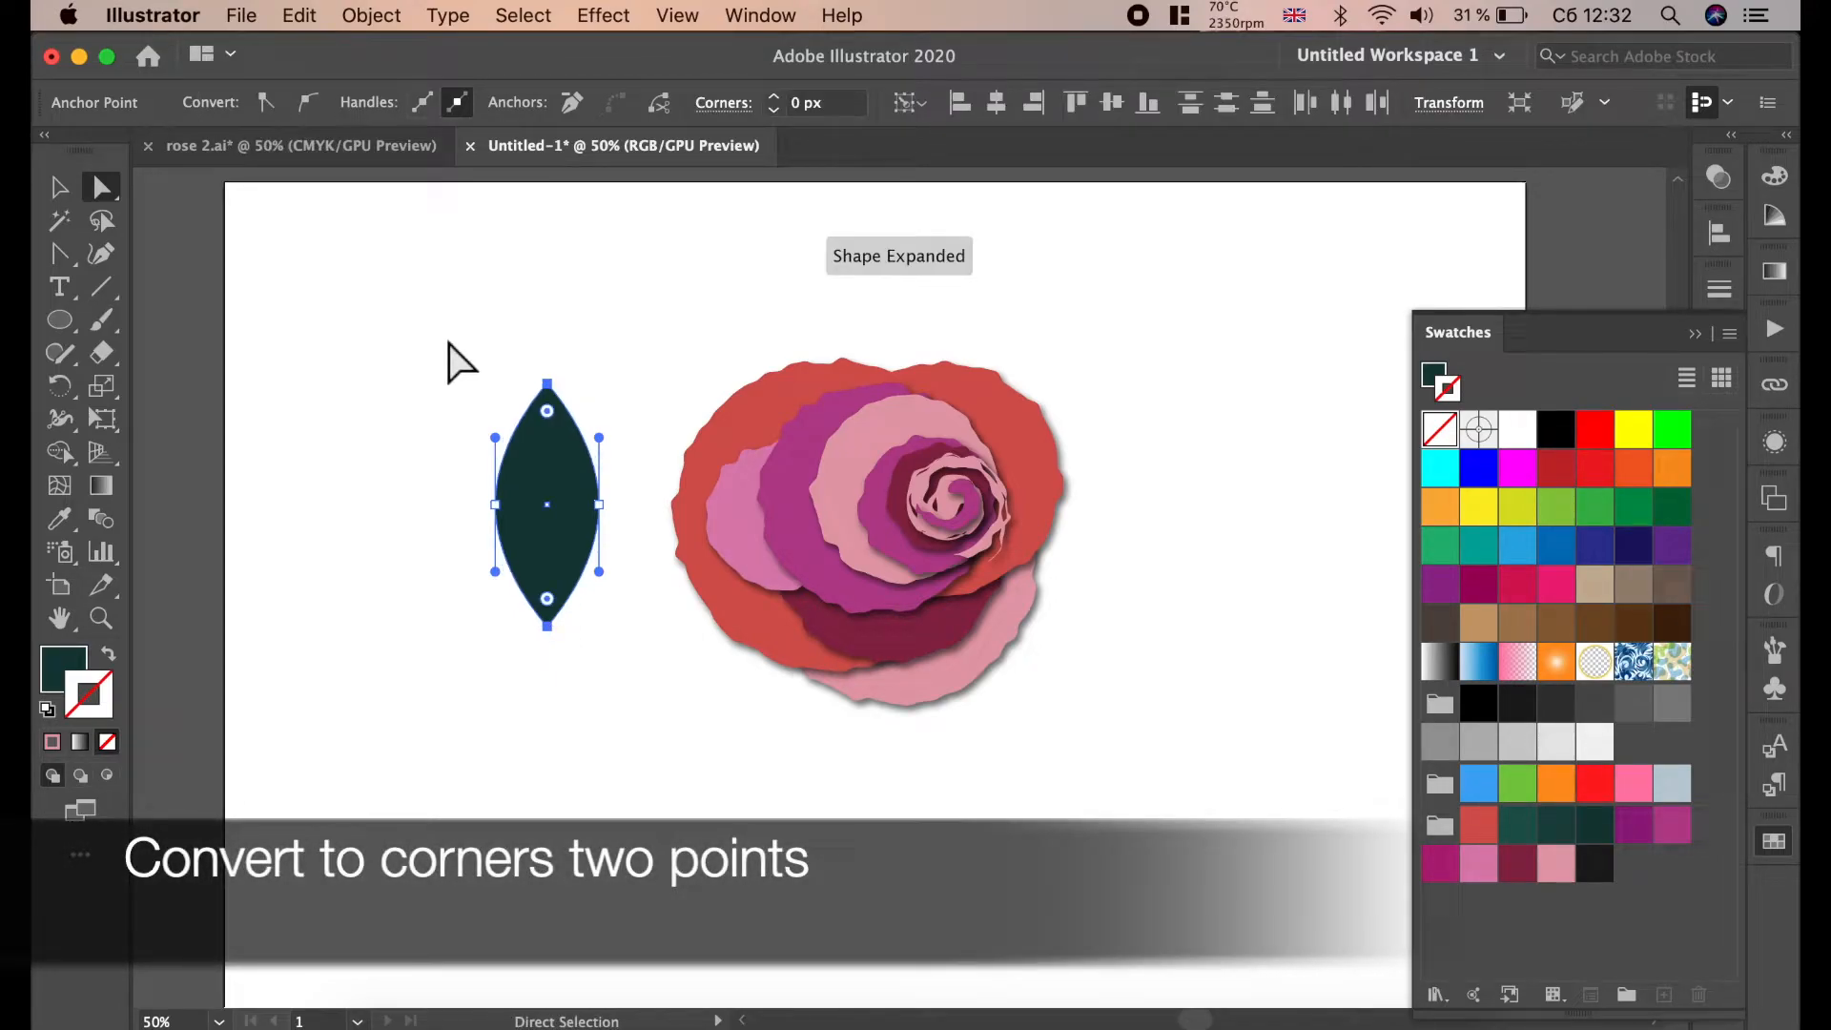
- Apply the Roughen effect to the leaf with an absolute size of 6 px, detail 18 and corner points
{"action": "left_click", "coordinate": [607, 16]}
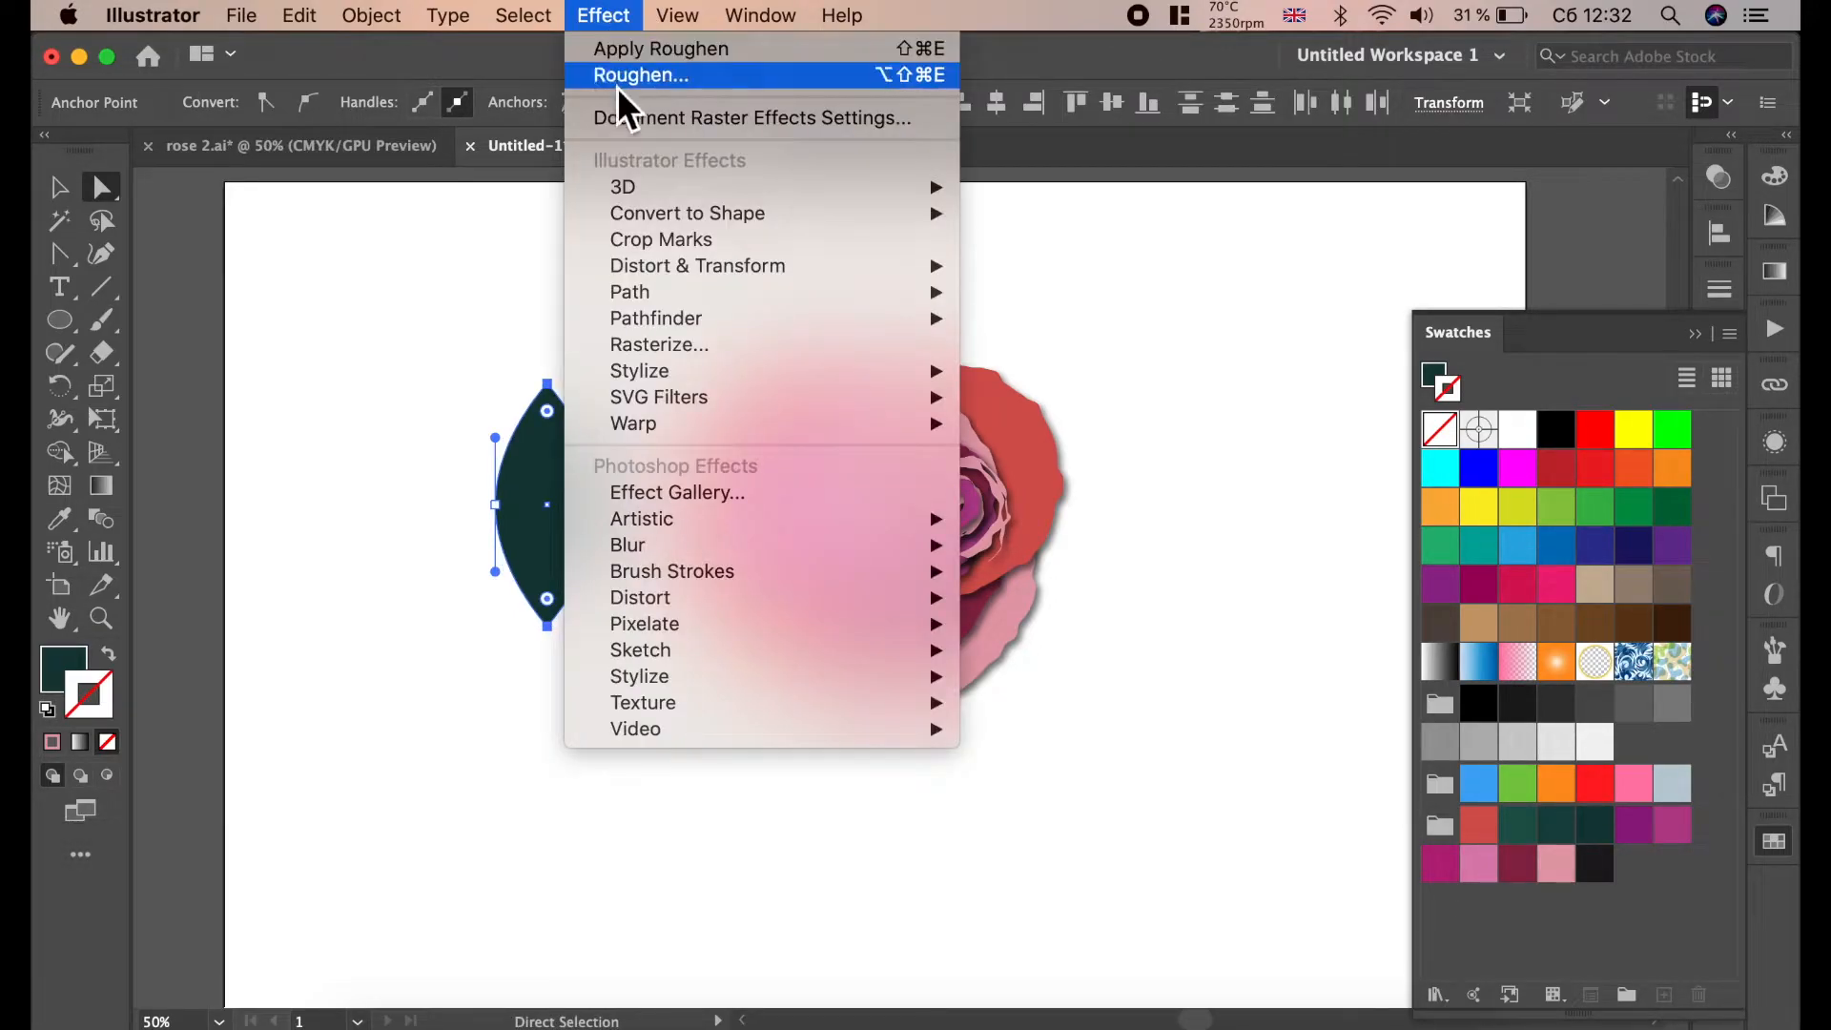
{"action": "mouse_move", "coordinate": [715, 269]}
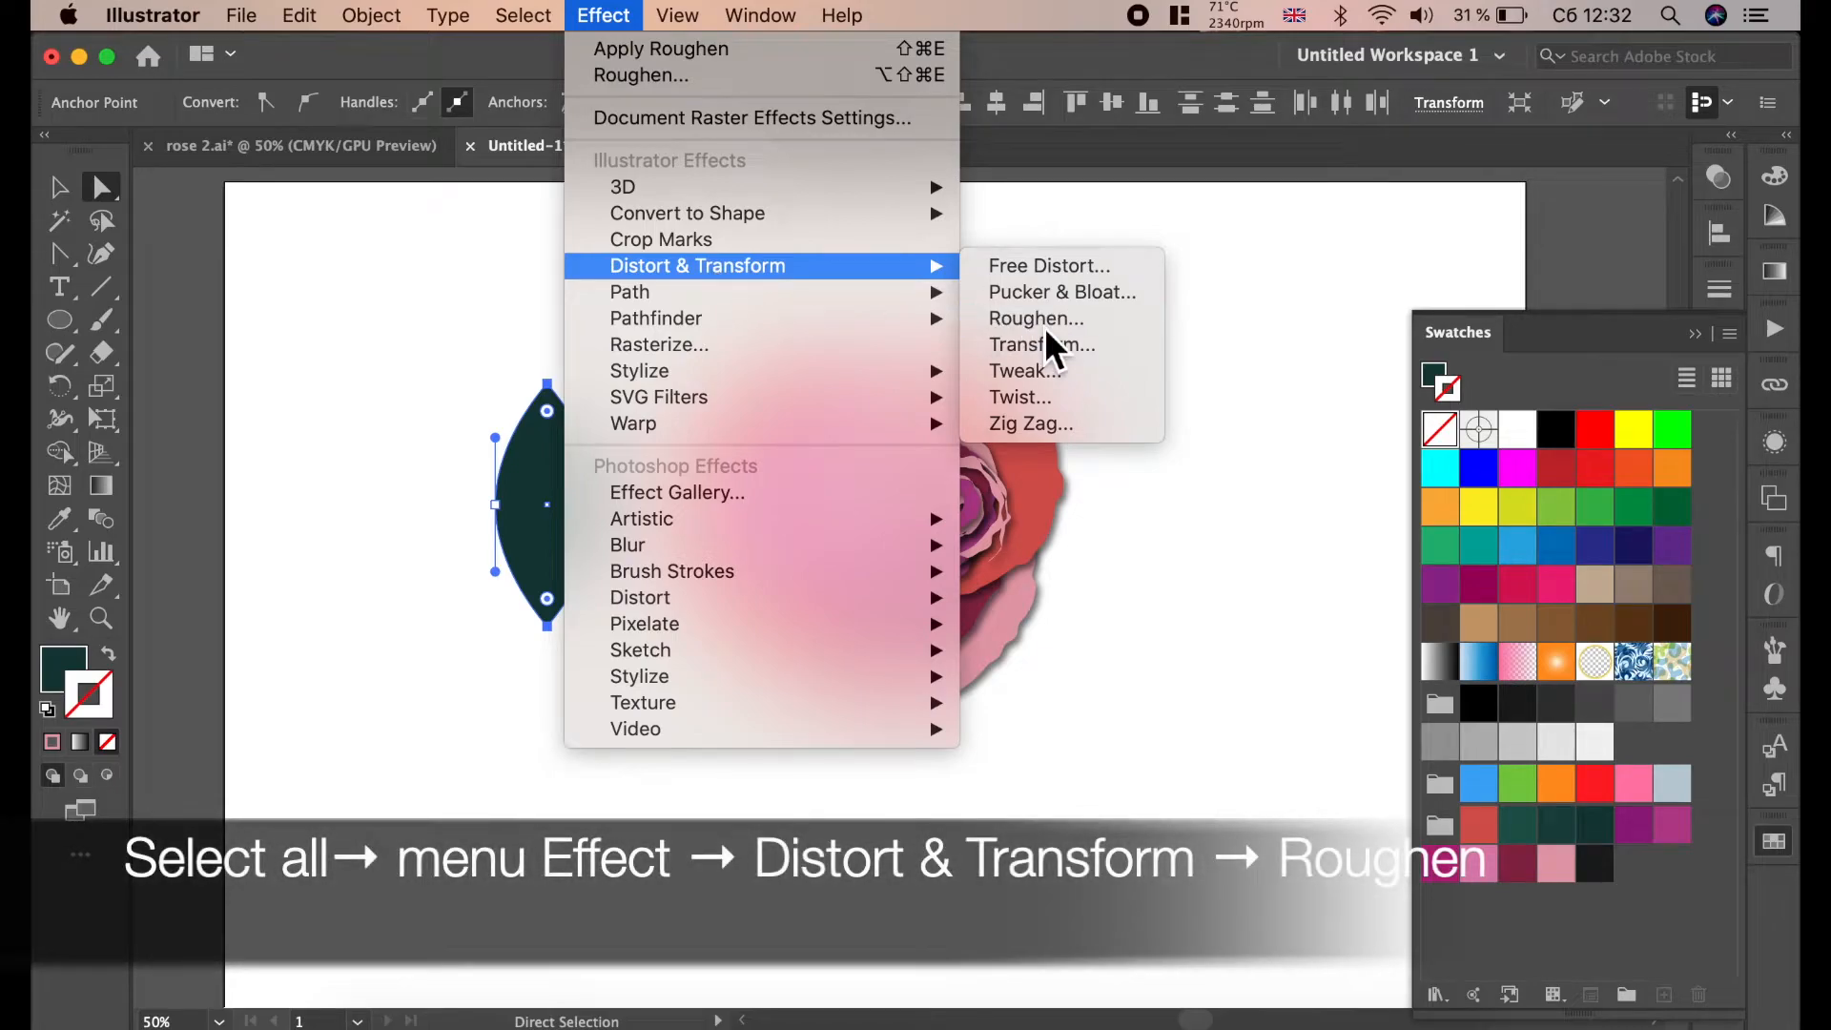
{"action": "left_click", "coordinate": [1040, 322]}
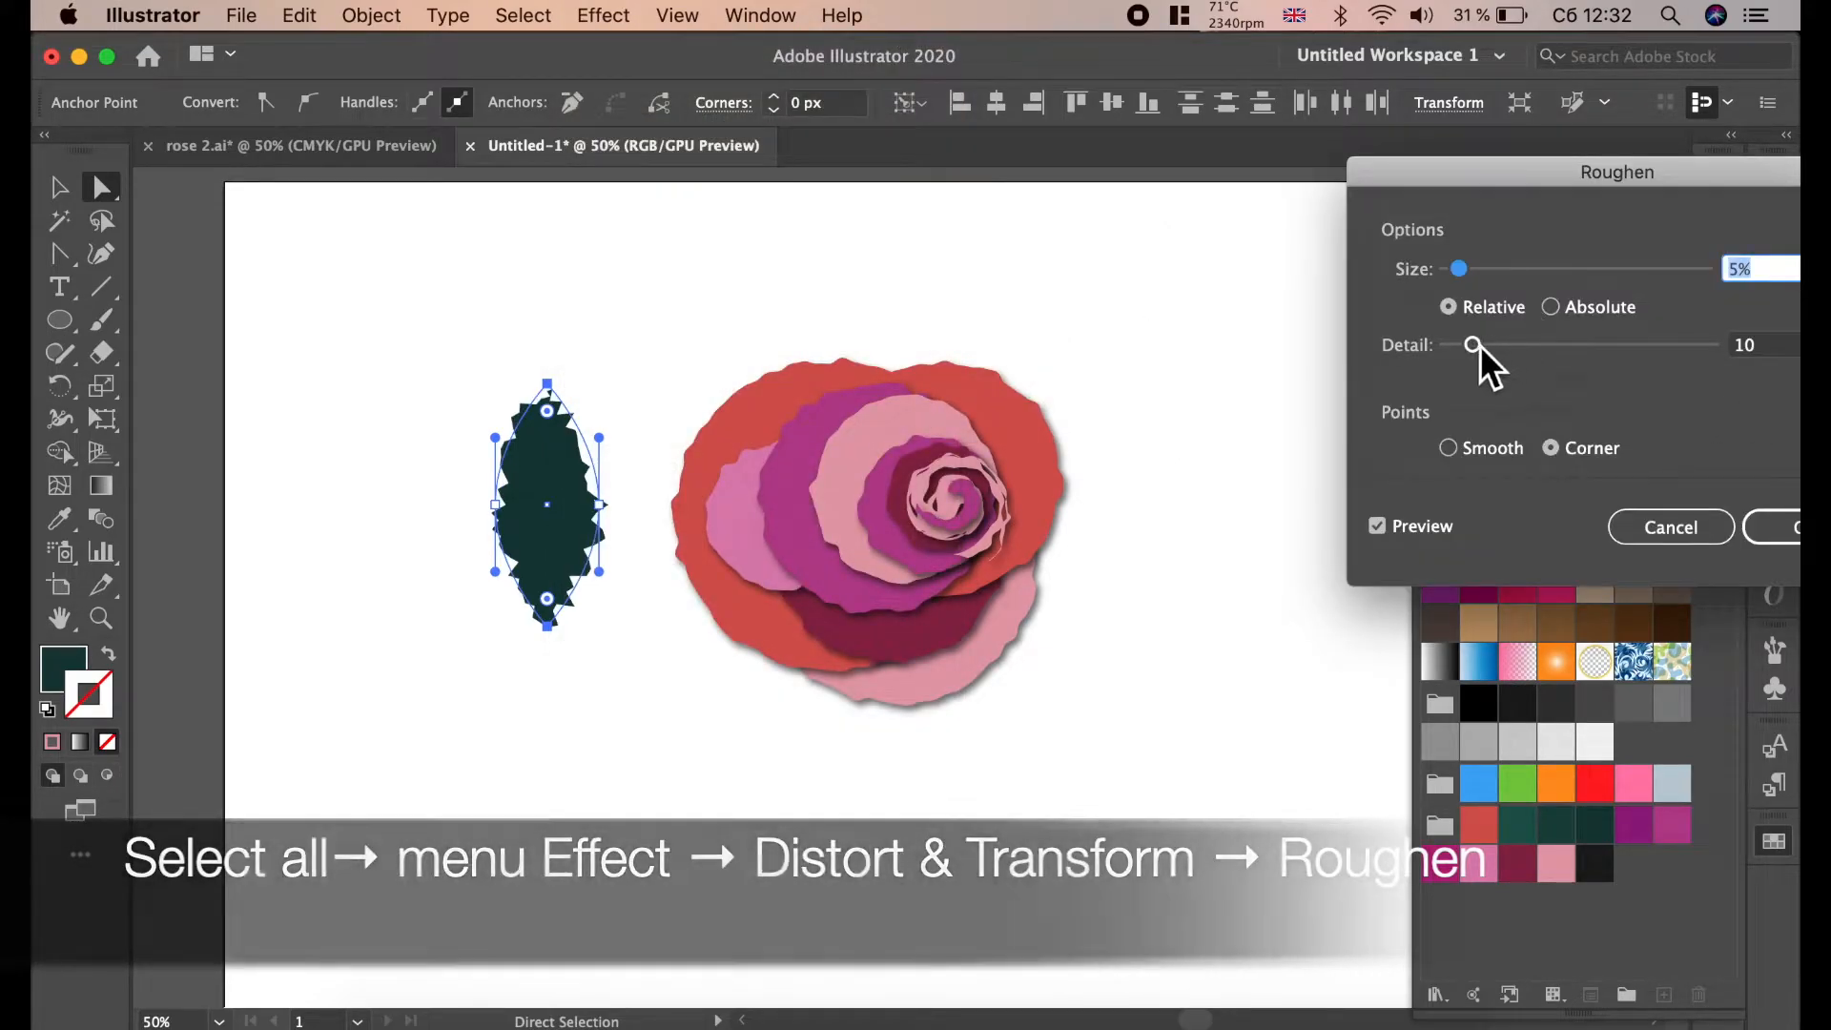
{"action": "left_click_drag", "start_coordinate": [1473, 345], "coordinate": [1463, 346]}
{"action": "left_click", "coordinate": [1565, 319]}
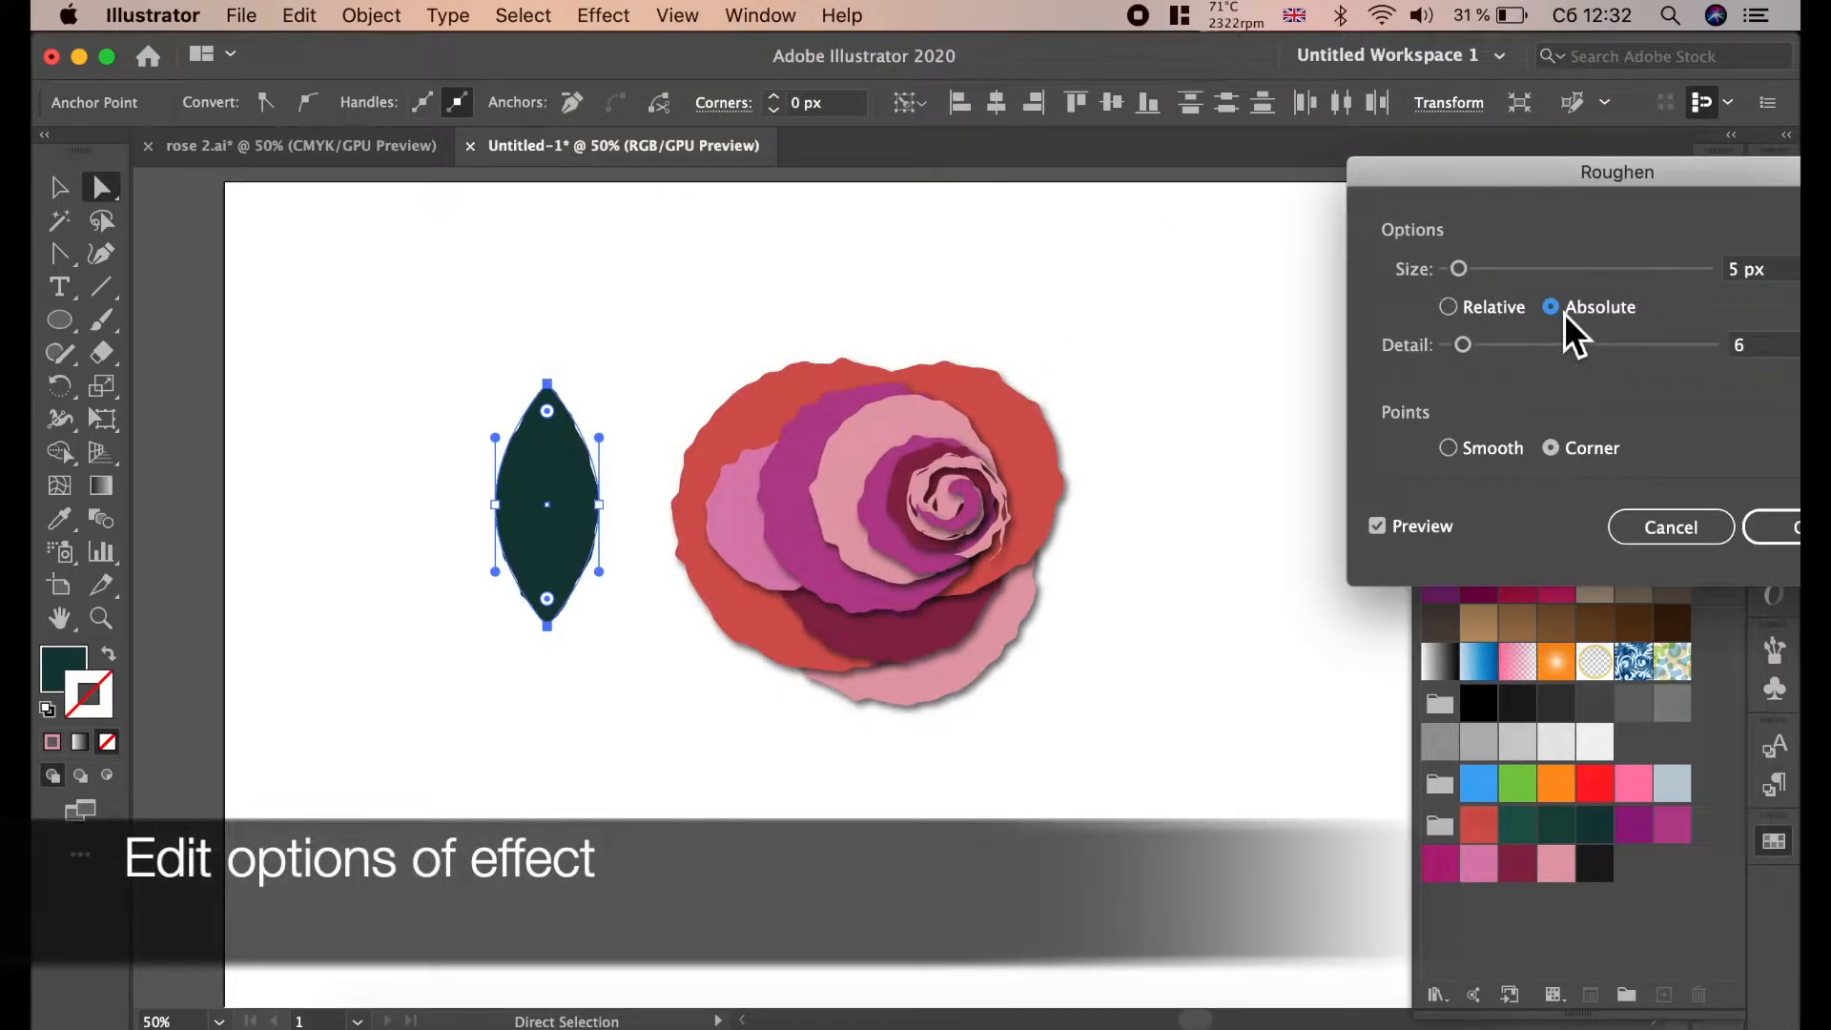
{"action": "left_click_drag", "start_coordinate": [1464, 277], "coordinate": [1468, 278]}
{"action": "left_click_drag", "start_coordinate": [1469, 357], "coordinate": [1486, 351]}
{"action": "left_click_drag", "start_coordinate": [1489, 351], "coordinate": [1501, 349]}
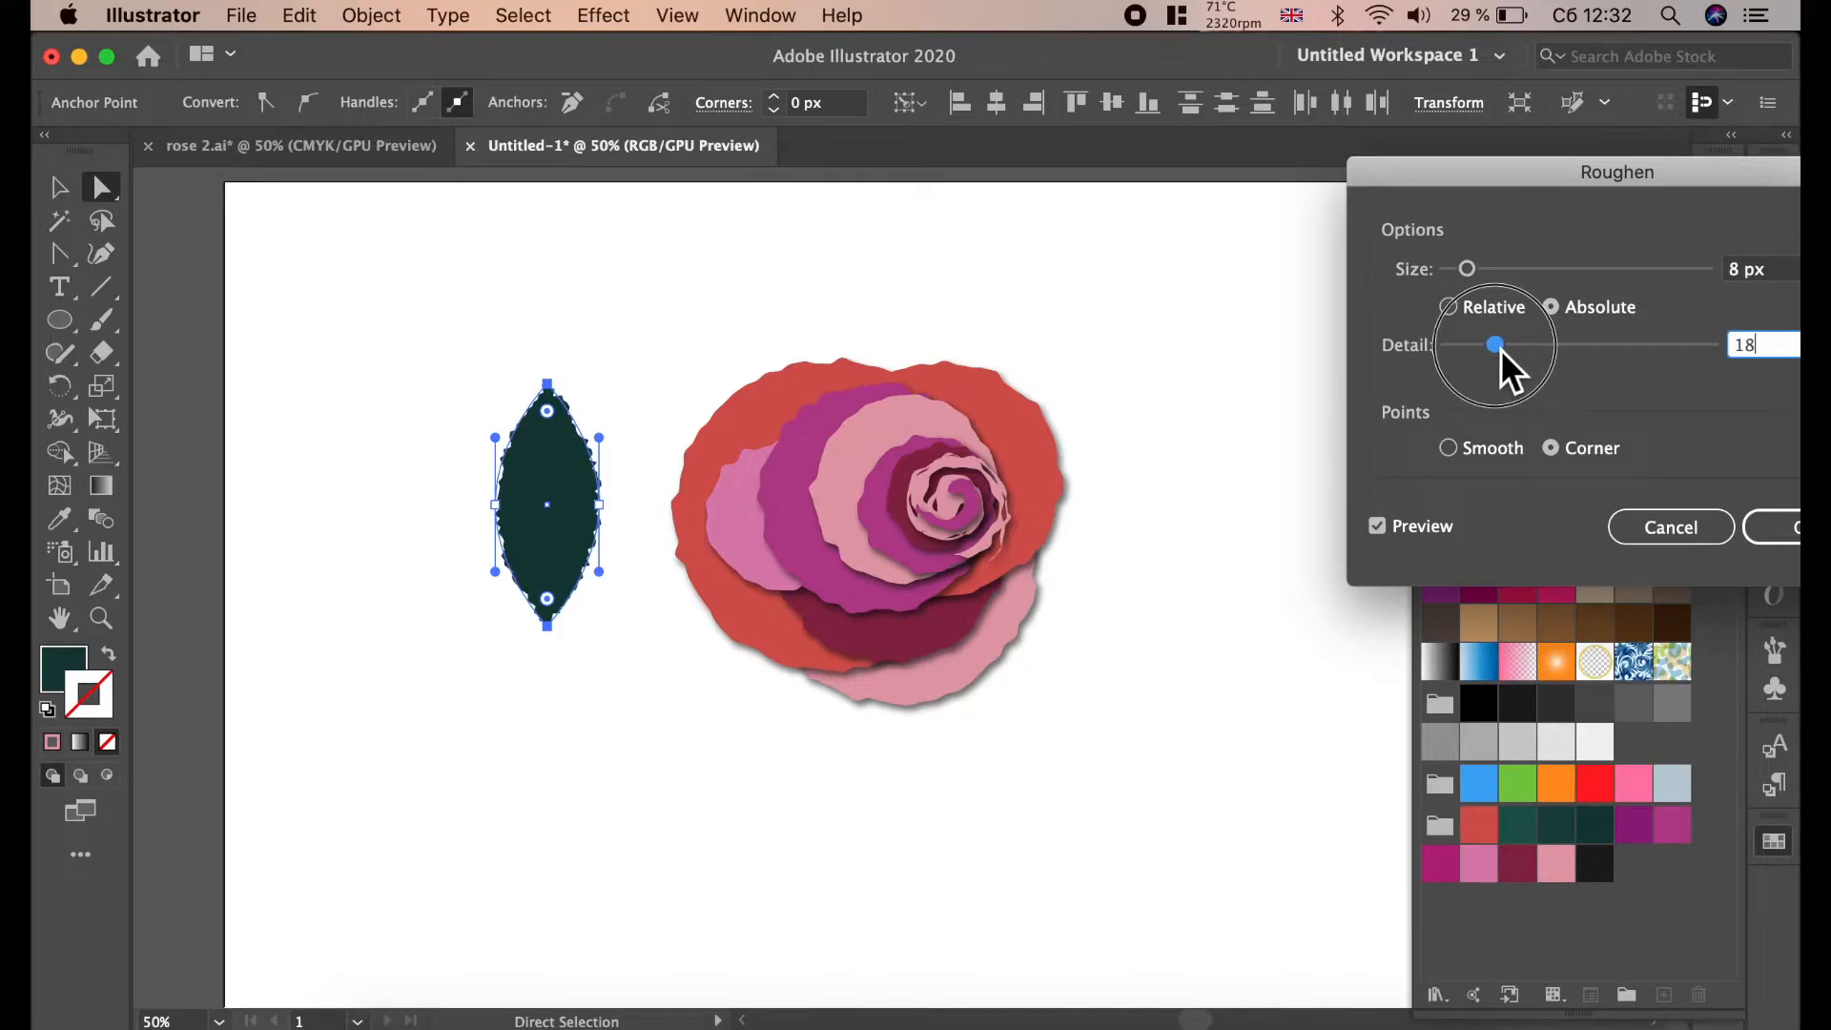
{"action": "left_click_drag", "start_coordinate": [1474, 273], "coordinate": [1473, 273]}
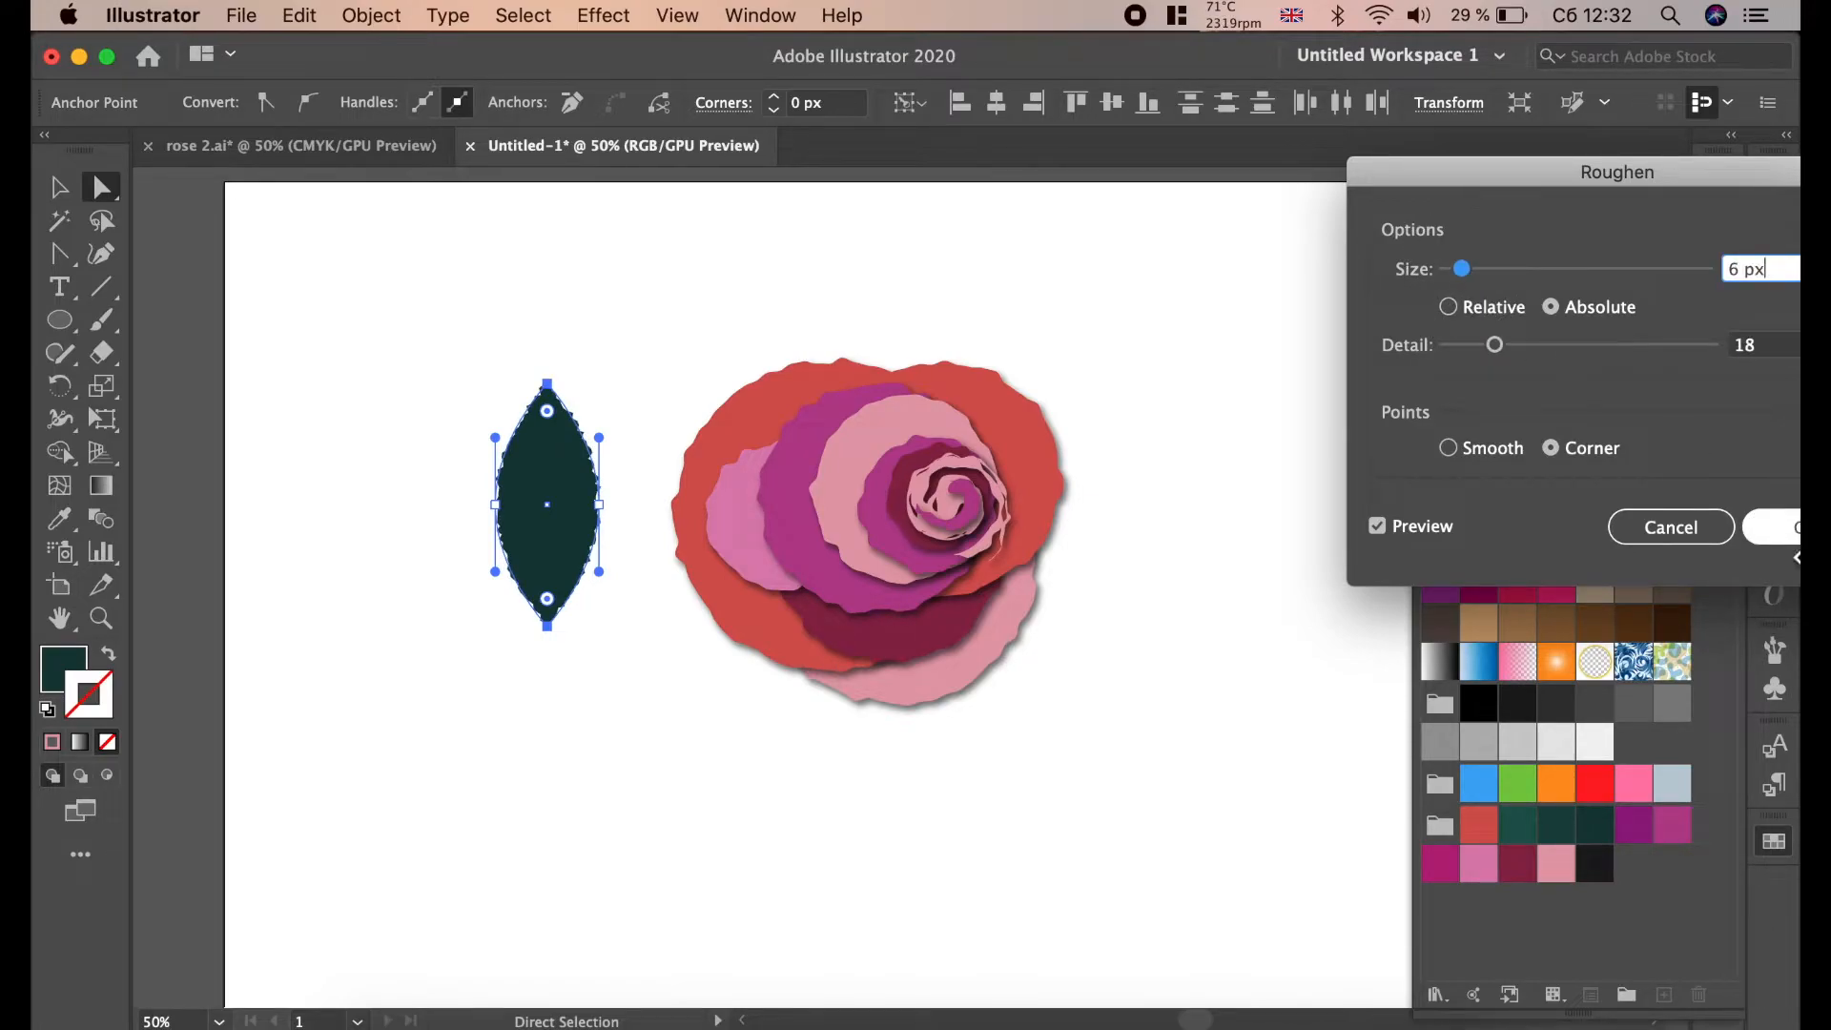
{"action": "left_click", "coordinate": [1776, 526]}
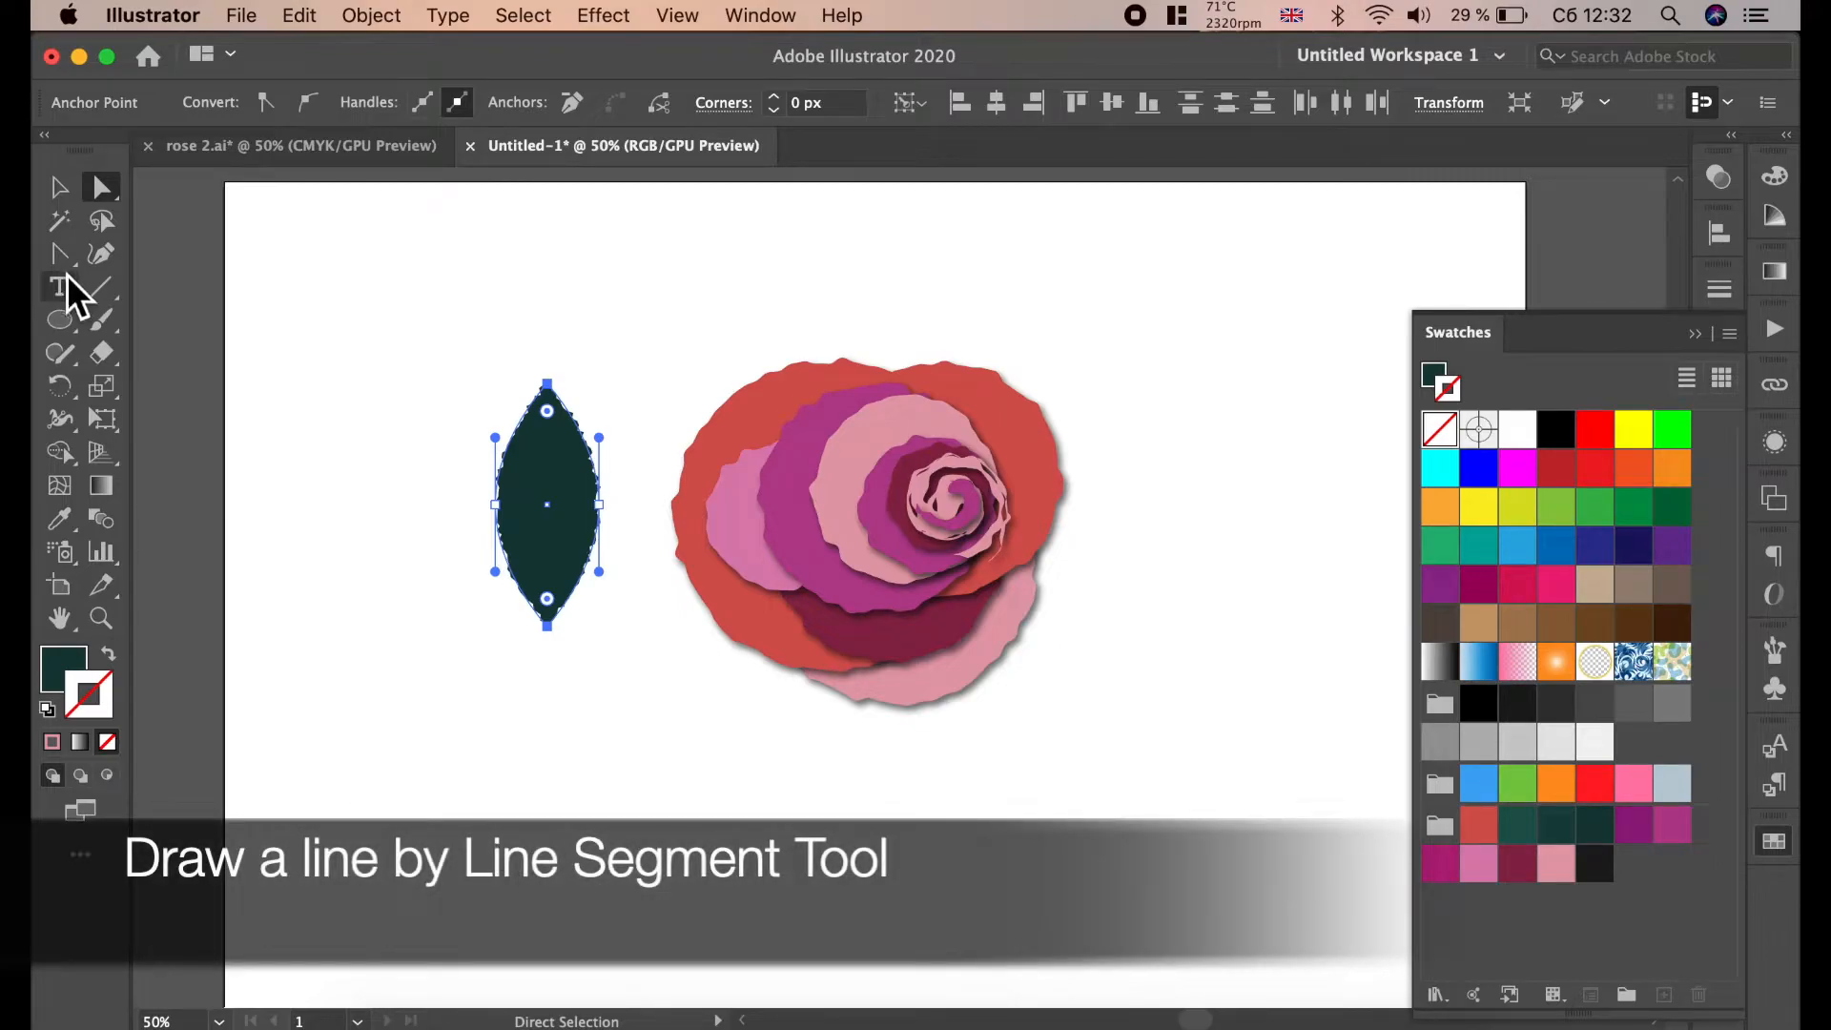
- Draw a vertical line along the leaf's middle and give it the lighter green stroke swatch
{"action": "left_click", "coordinate": [101, 286]}
{"action": "left_click_drag", "start_coordinate": [545, 420], "coordinate": [546, 572]}
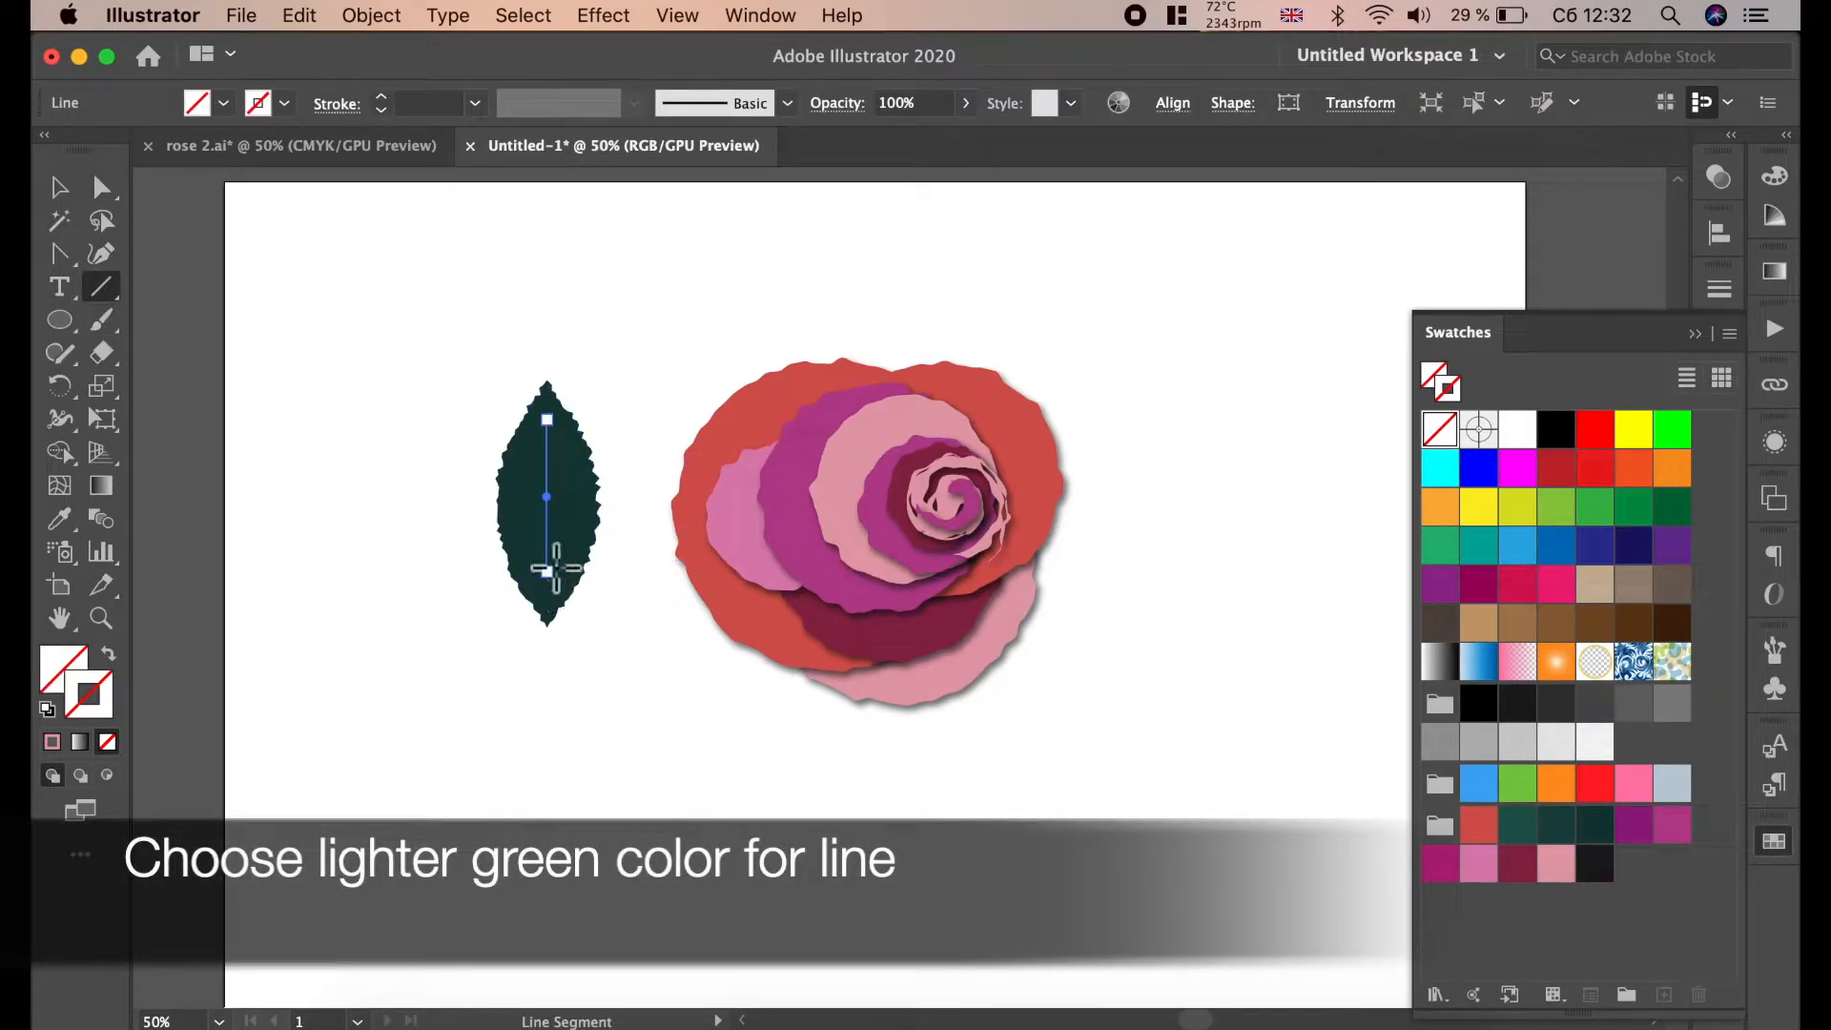
{"action": "left_click", "coordinate": [1517, 825]}
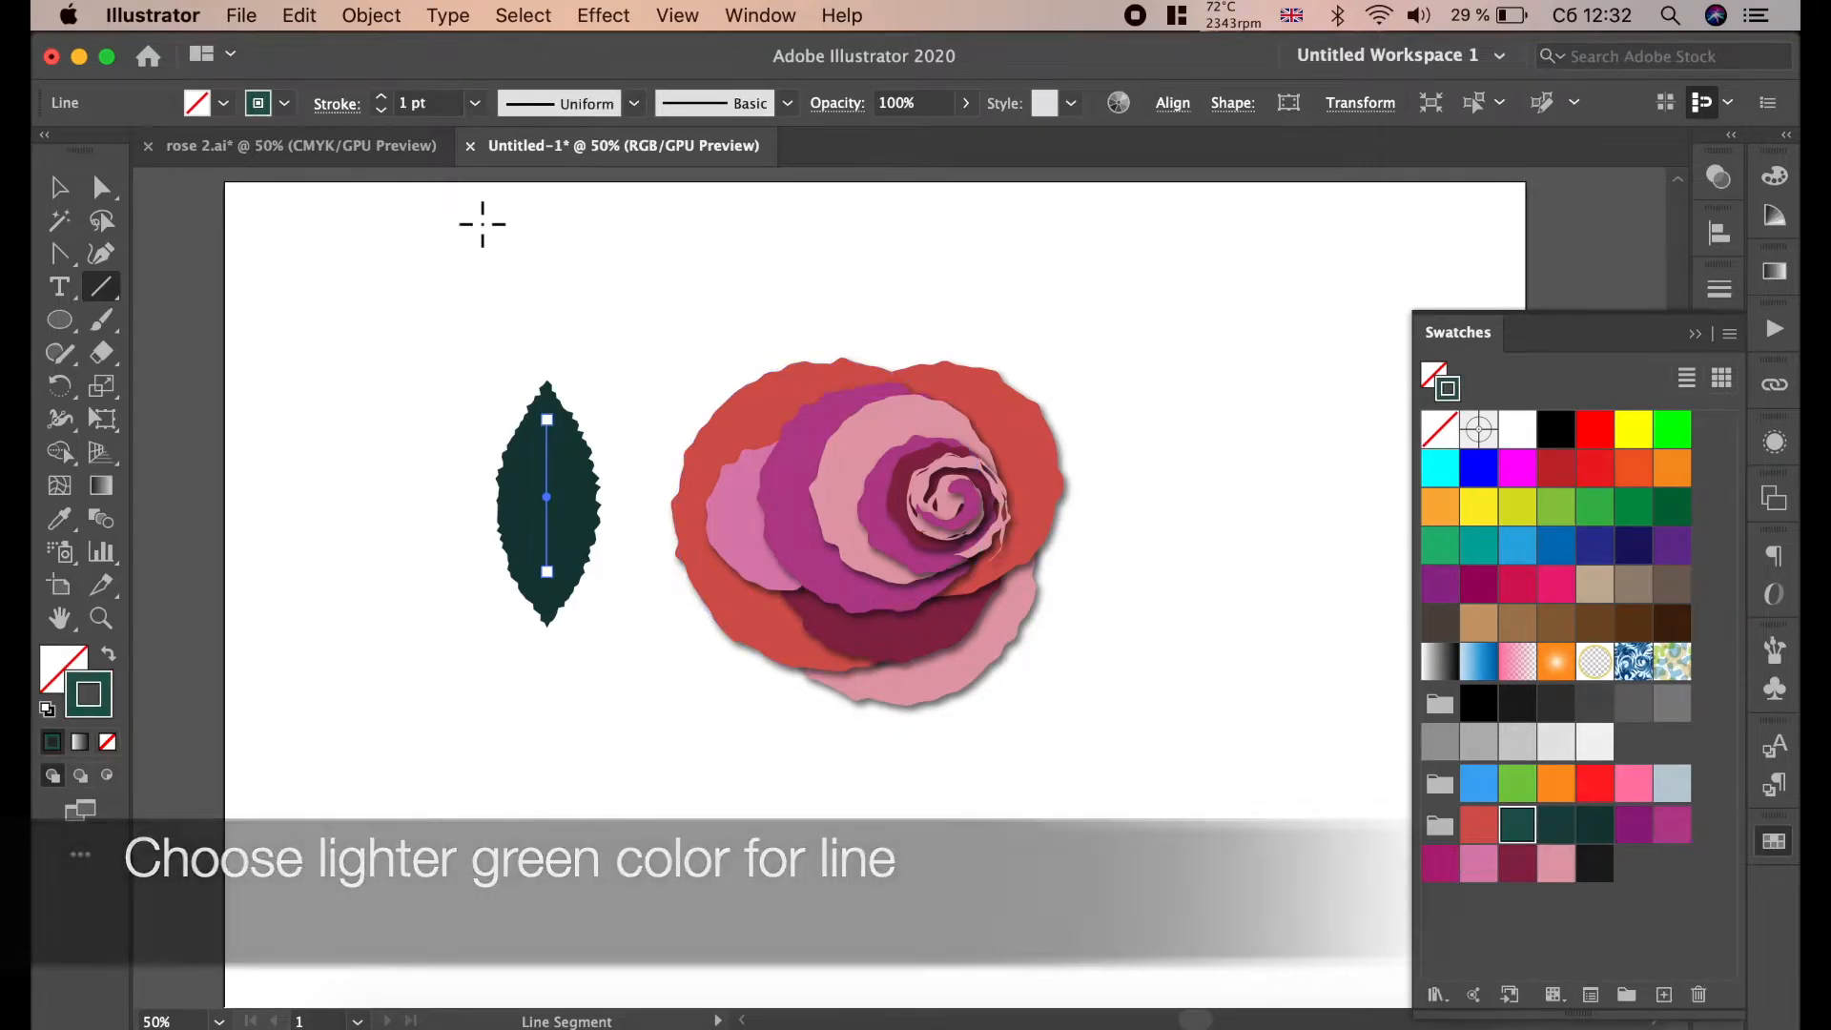
- Widen the middle of the leaf's vein line to about 18.2 pt with the Width tool, leaving tapered ends
{"action": "left_click", "coordinate": [64, 414]}
{"action": "scroll", "coordinate": [525, 472], "scroll_direction": "up", "scroll_amount": 1}
{"action": "left_click_drag", "start_coordinate": [555, 531], "coordinate": [572, 535]}
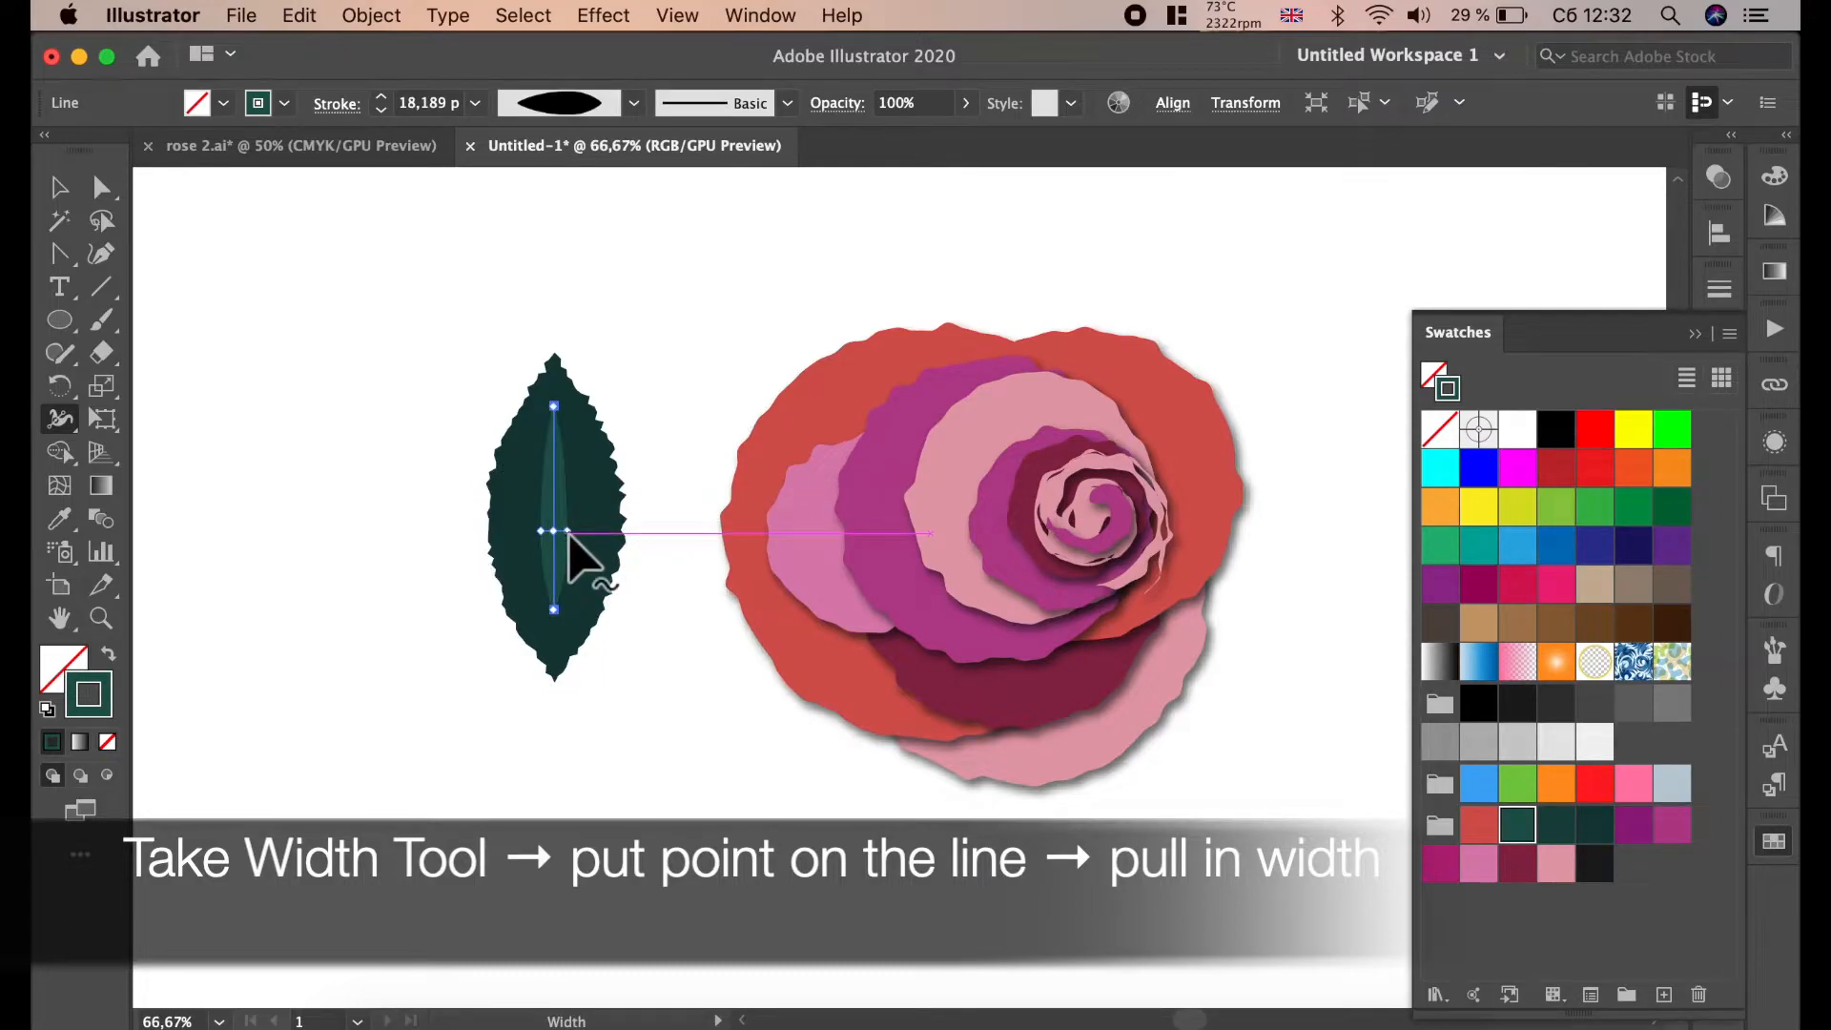
- Select the leaf together with its vein, make them slightly smaller and group them
{"action": "left_click", "coordinate": [57, 189]}
{"action": "left_click", "coordinate": [374, 276]}
{"action": "scroll", "coordinate": [472, 462], "scroll_direction": "down", "scroll_amount": 1}
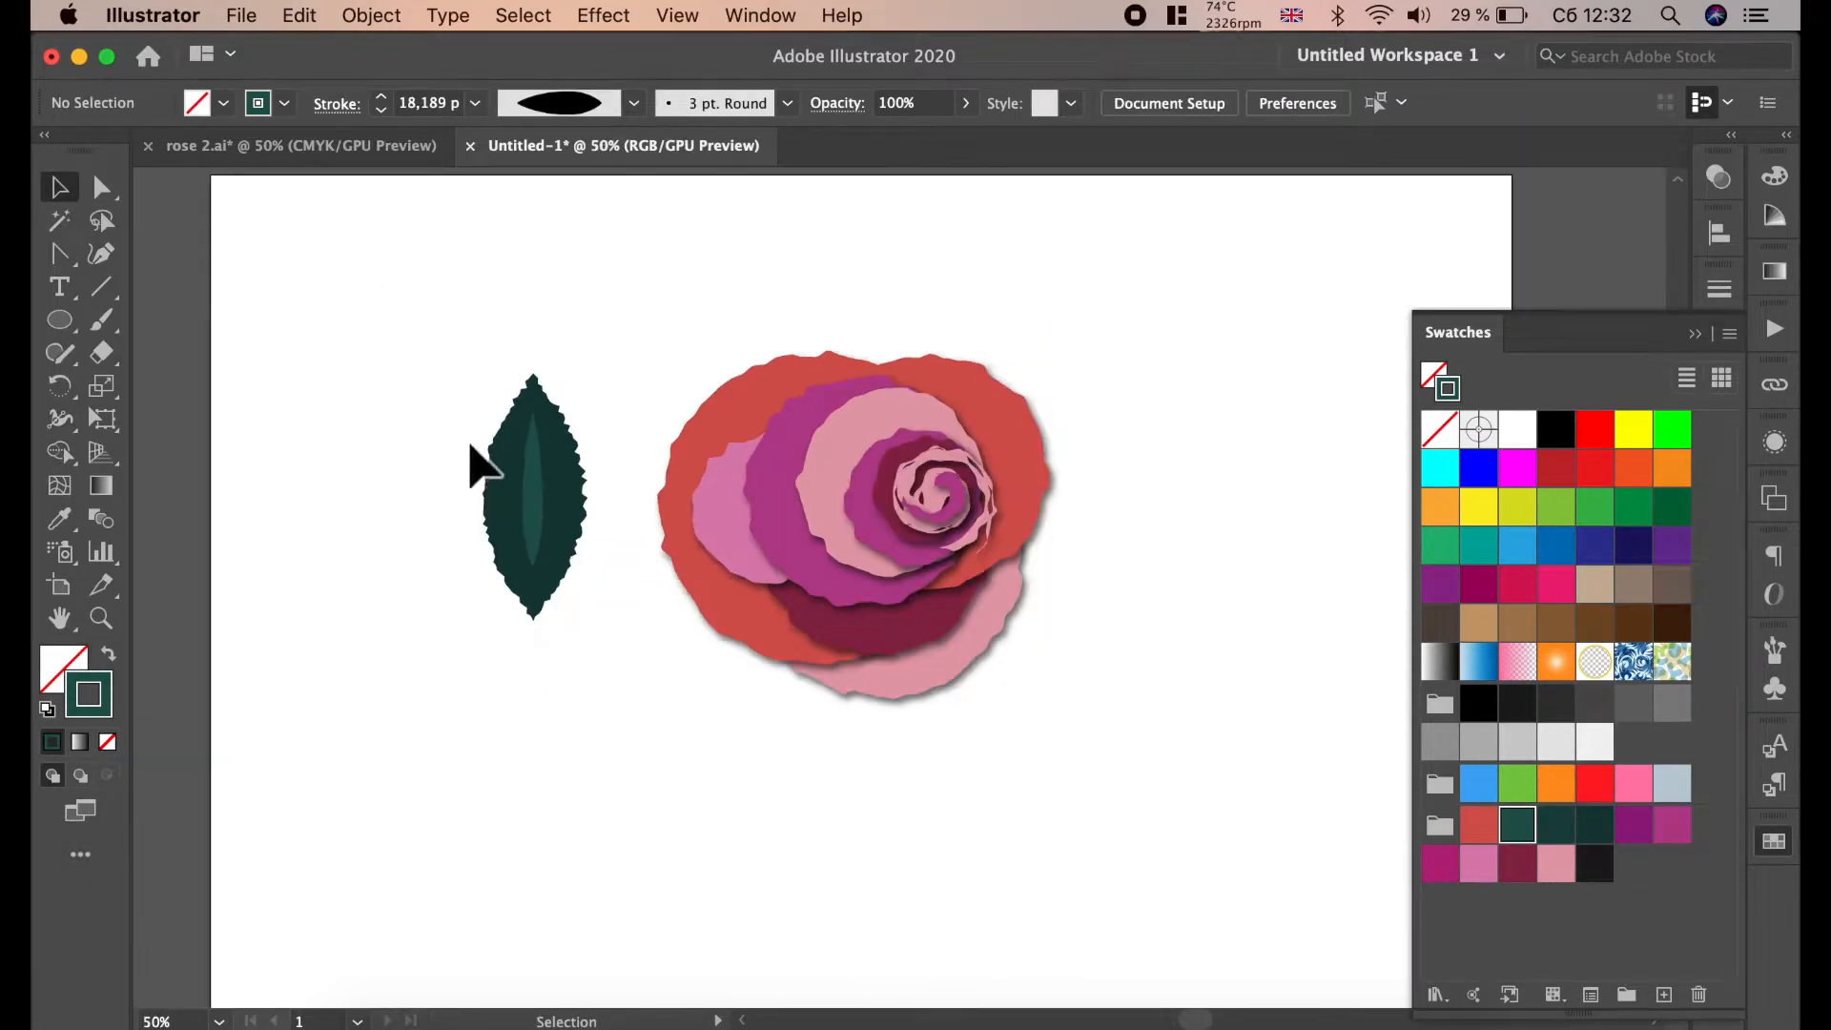
{"action": "left_click_drag", "start_coordinate": [408, 363], "coordinate": [595, 708]}
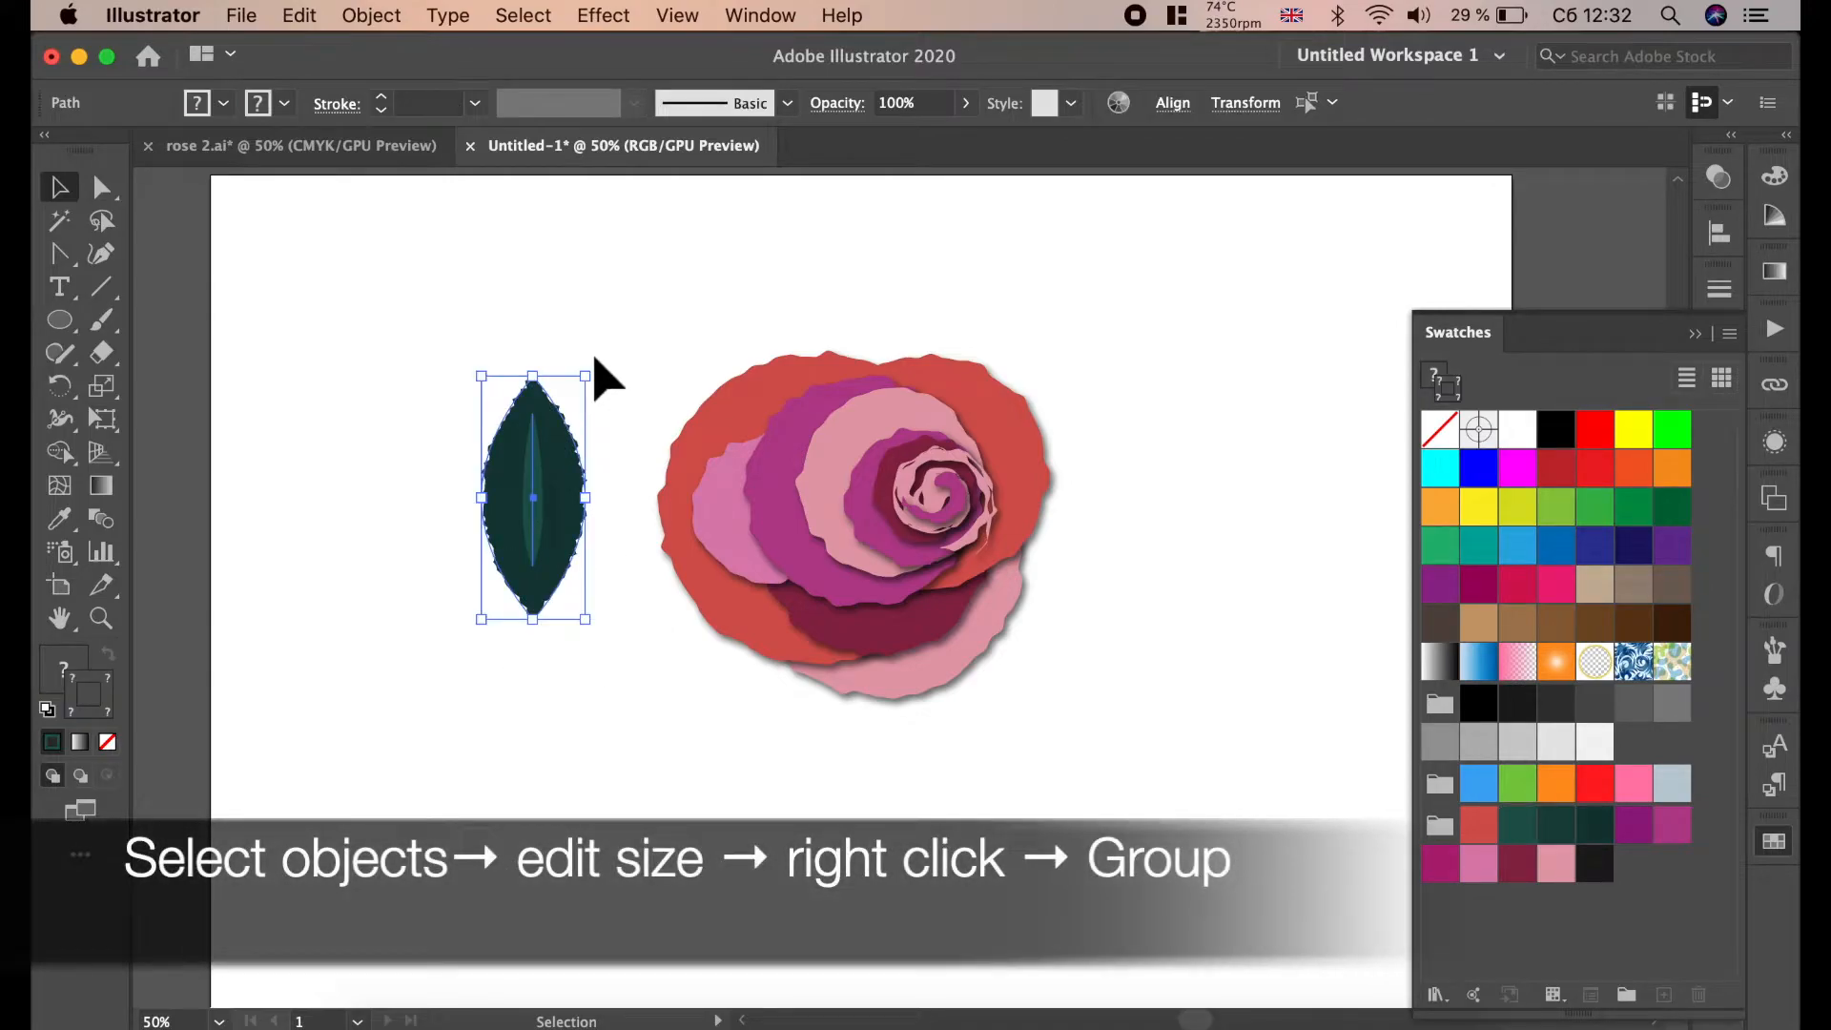
{"action": "left_click_drag", "start_coordinate": [586, 376], "coordinate": [604, 409]}
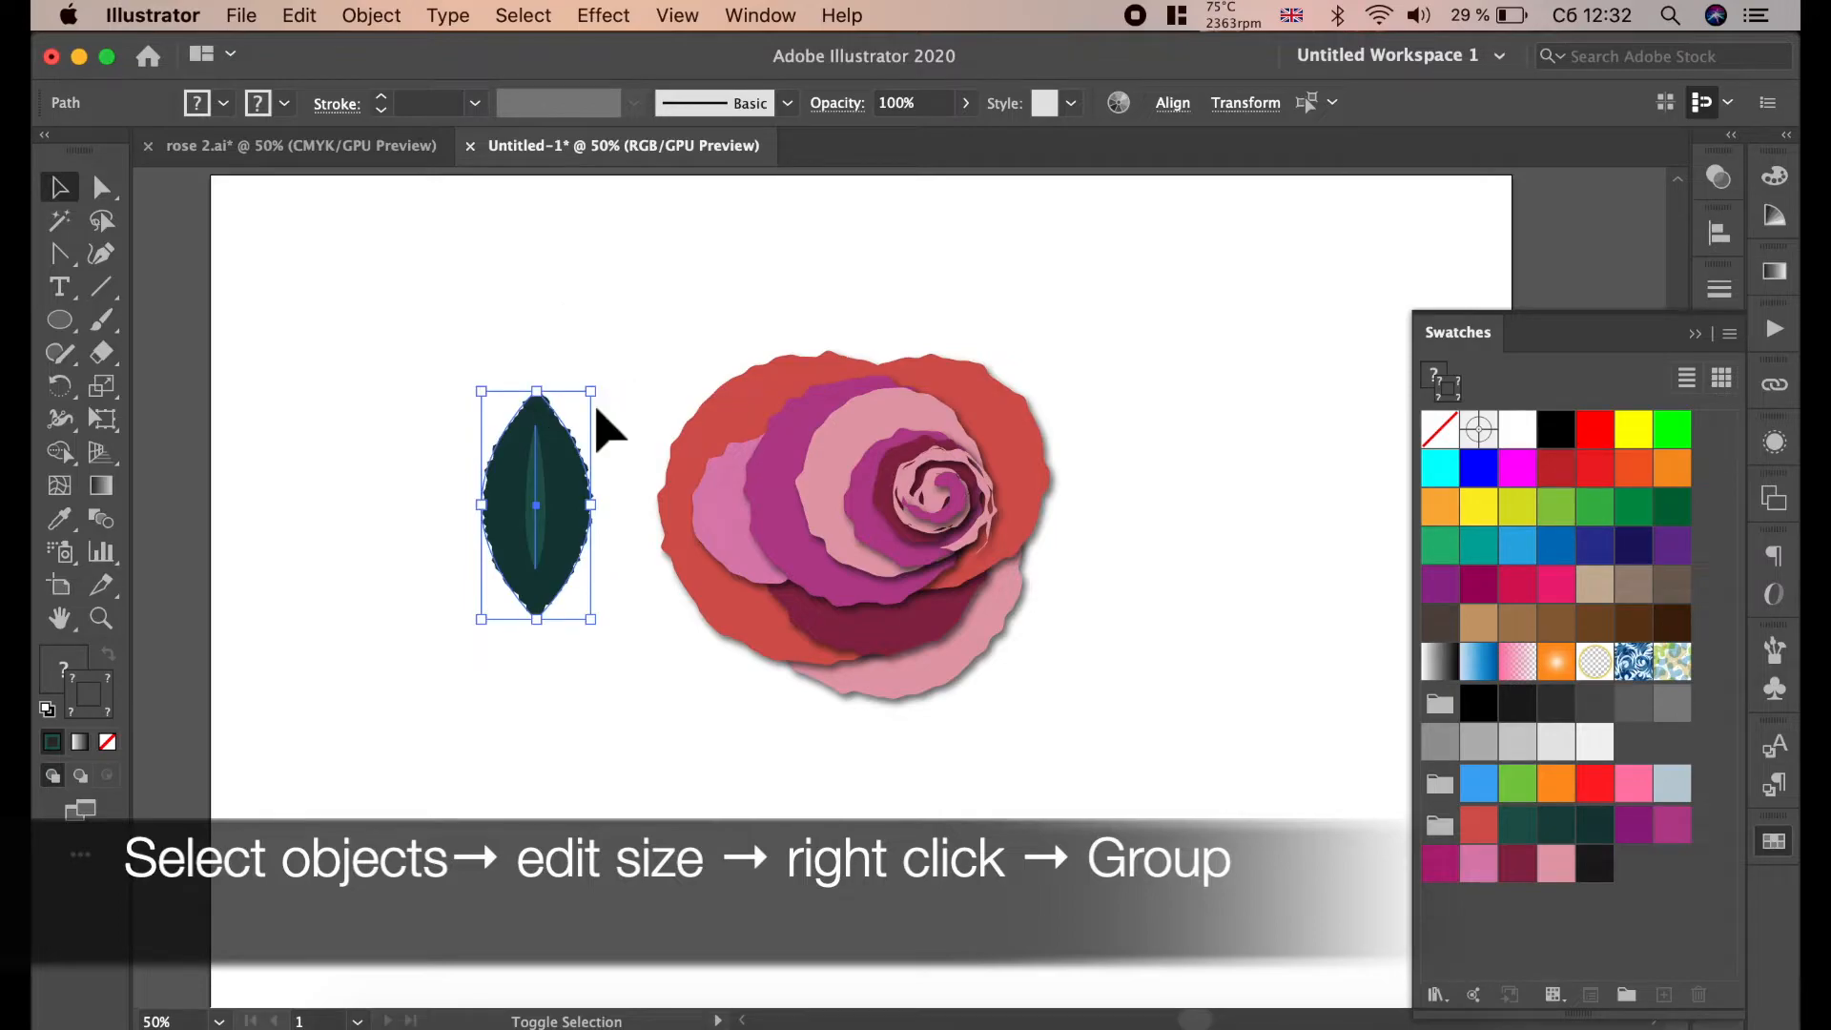
{"action": "right_click", "coordinate": [578, 443]}
{"action": "left_click", "coordinate": [625, 613]}
- Move the leaf group to the rose's upper-left edge, send it to the back and tilt it outward to the left
{"action": "left_click_drag", "start_coordinate": [553, 520], "coordinate": [670, 402]}
{"action": "right_click", "coordinate": [670, 402]}
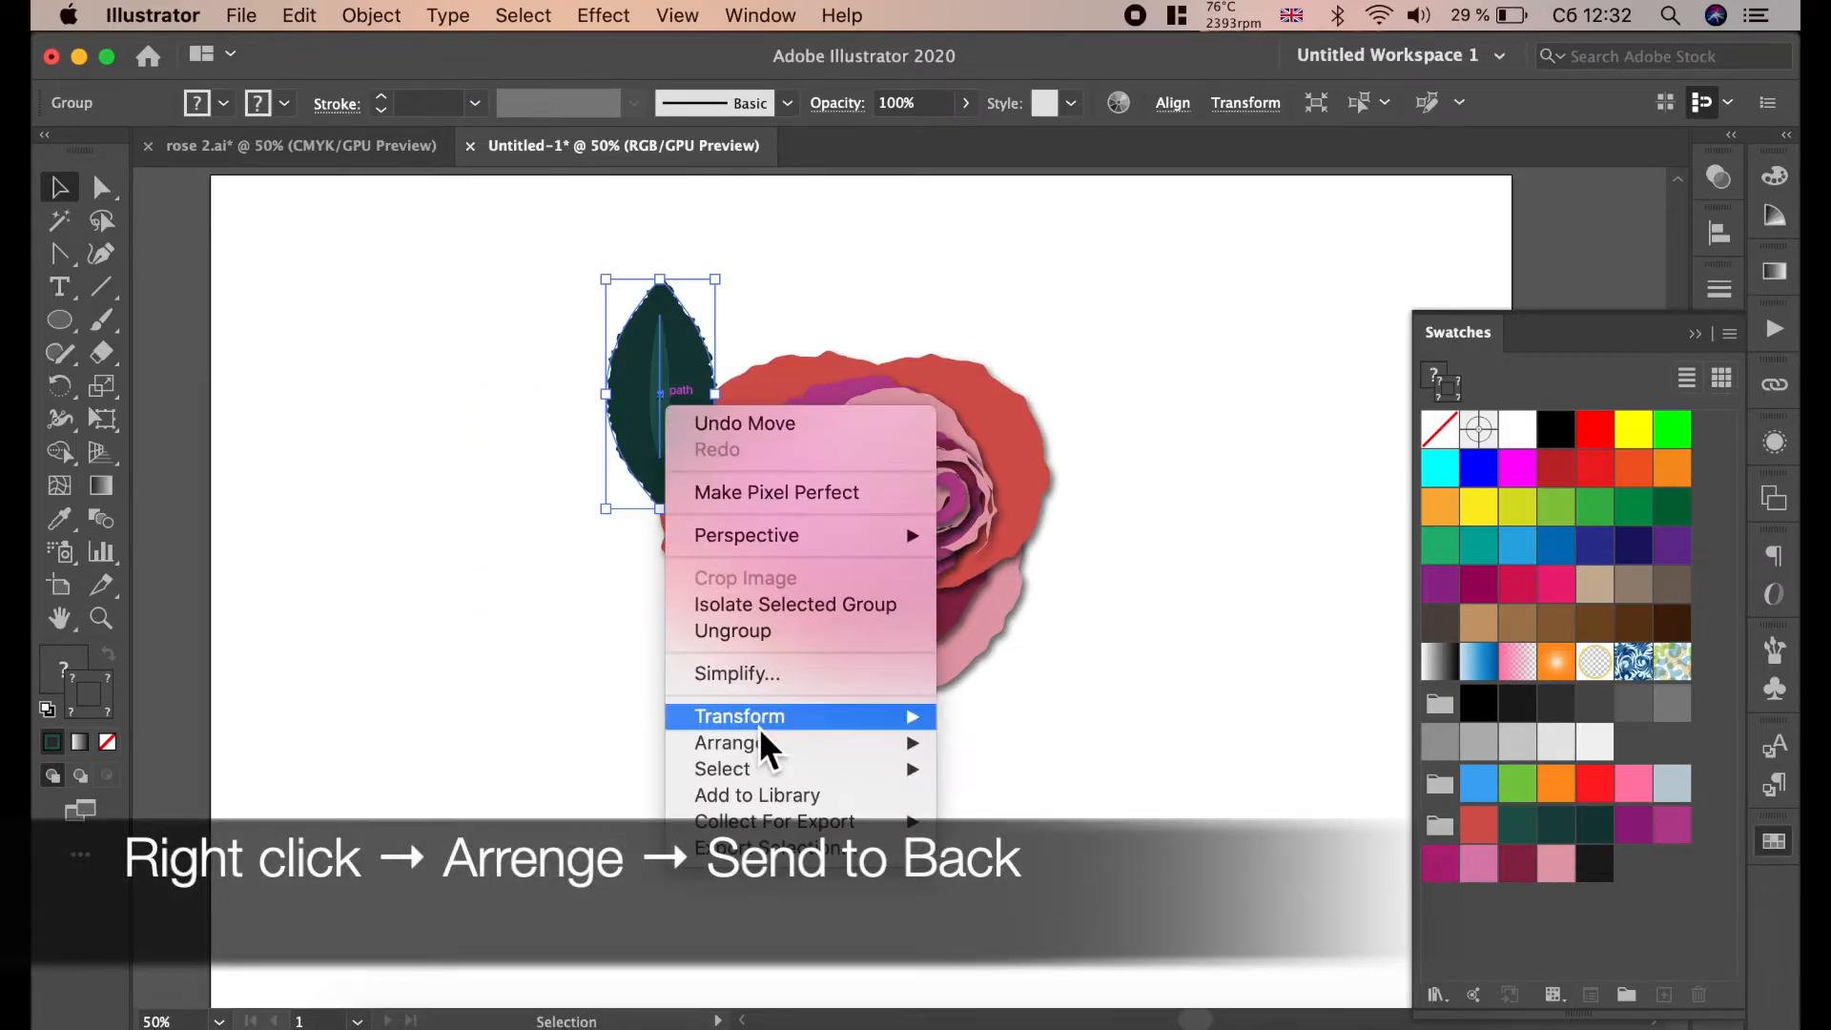
{"action": "mouse_move", "coordinate": [772, 744]}
{"action": "left_click", "coordinate": [1035, 839]}
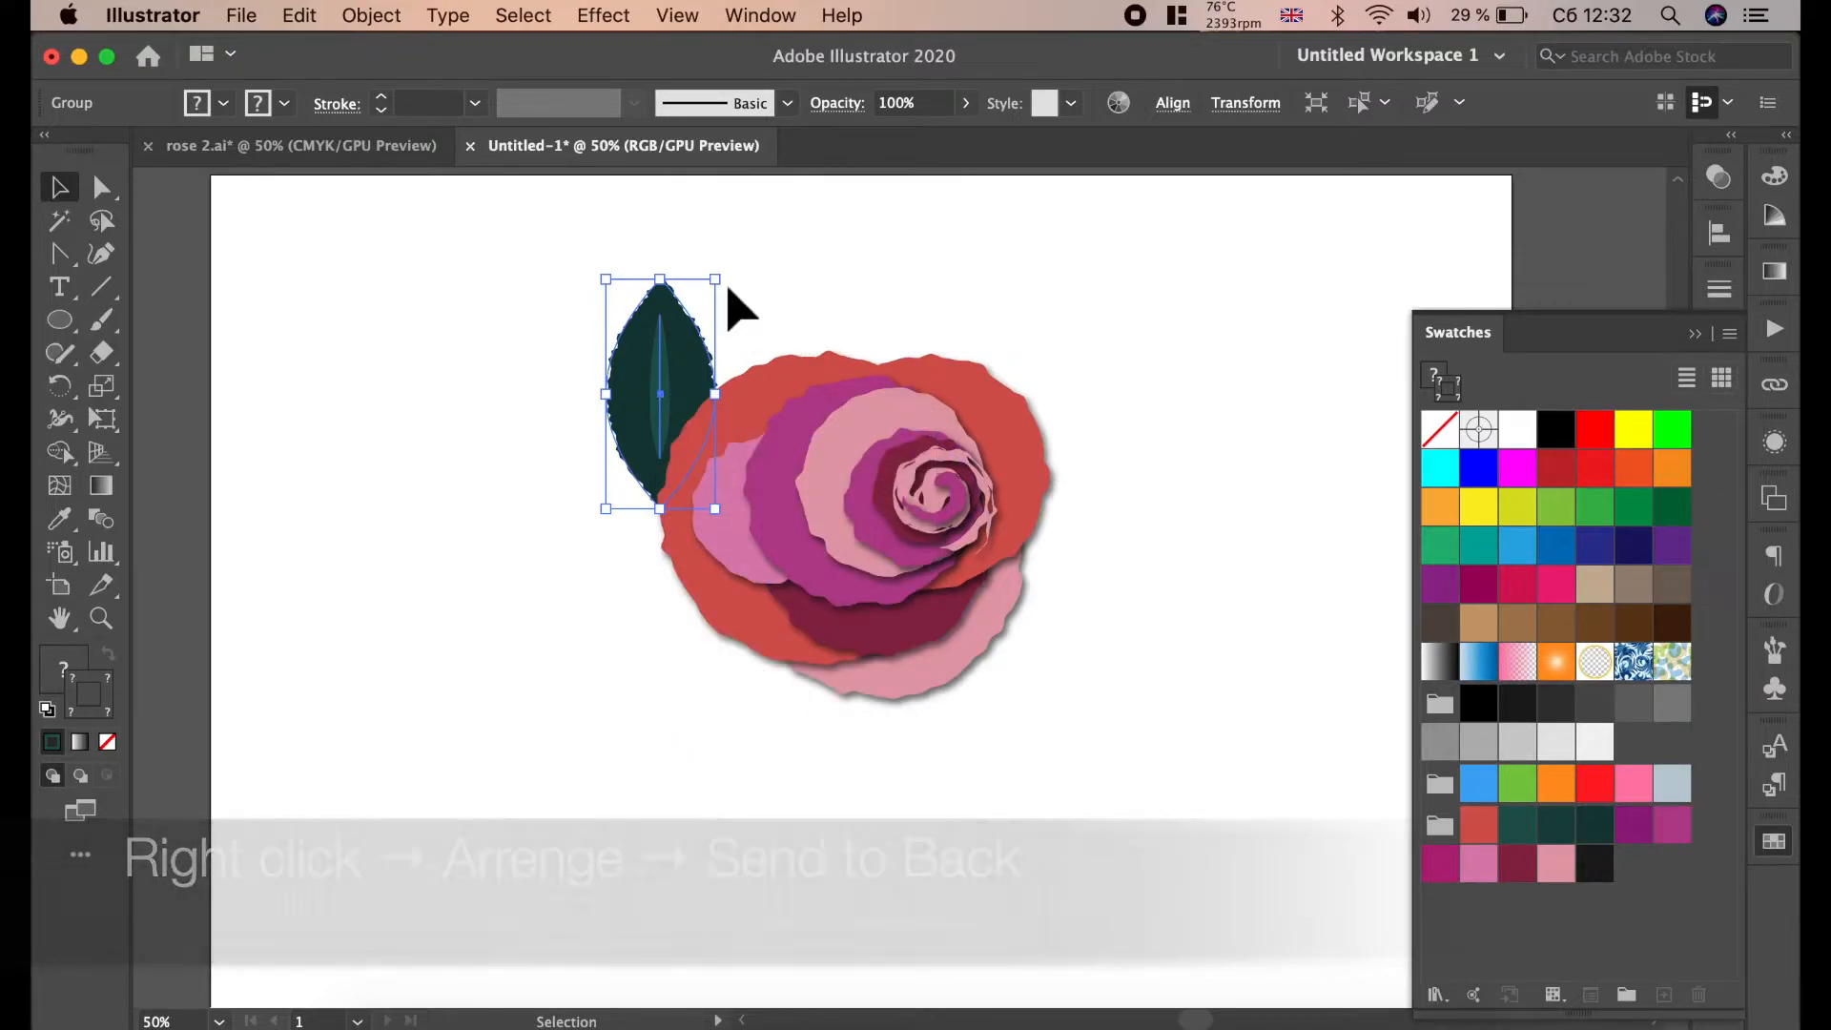
{"action": "left_click_drag", "start_coordinate": [714, 280], "coordinate": [568, 314]}
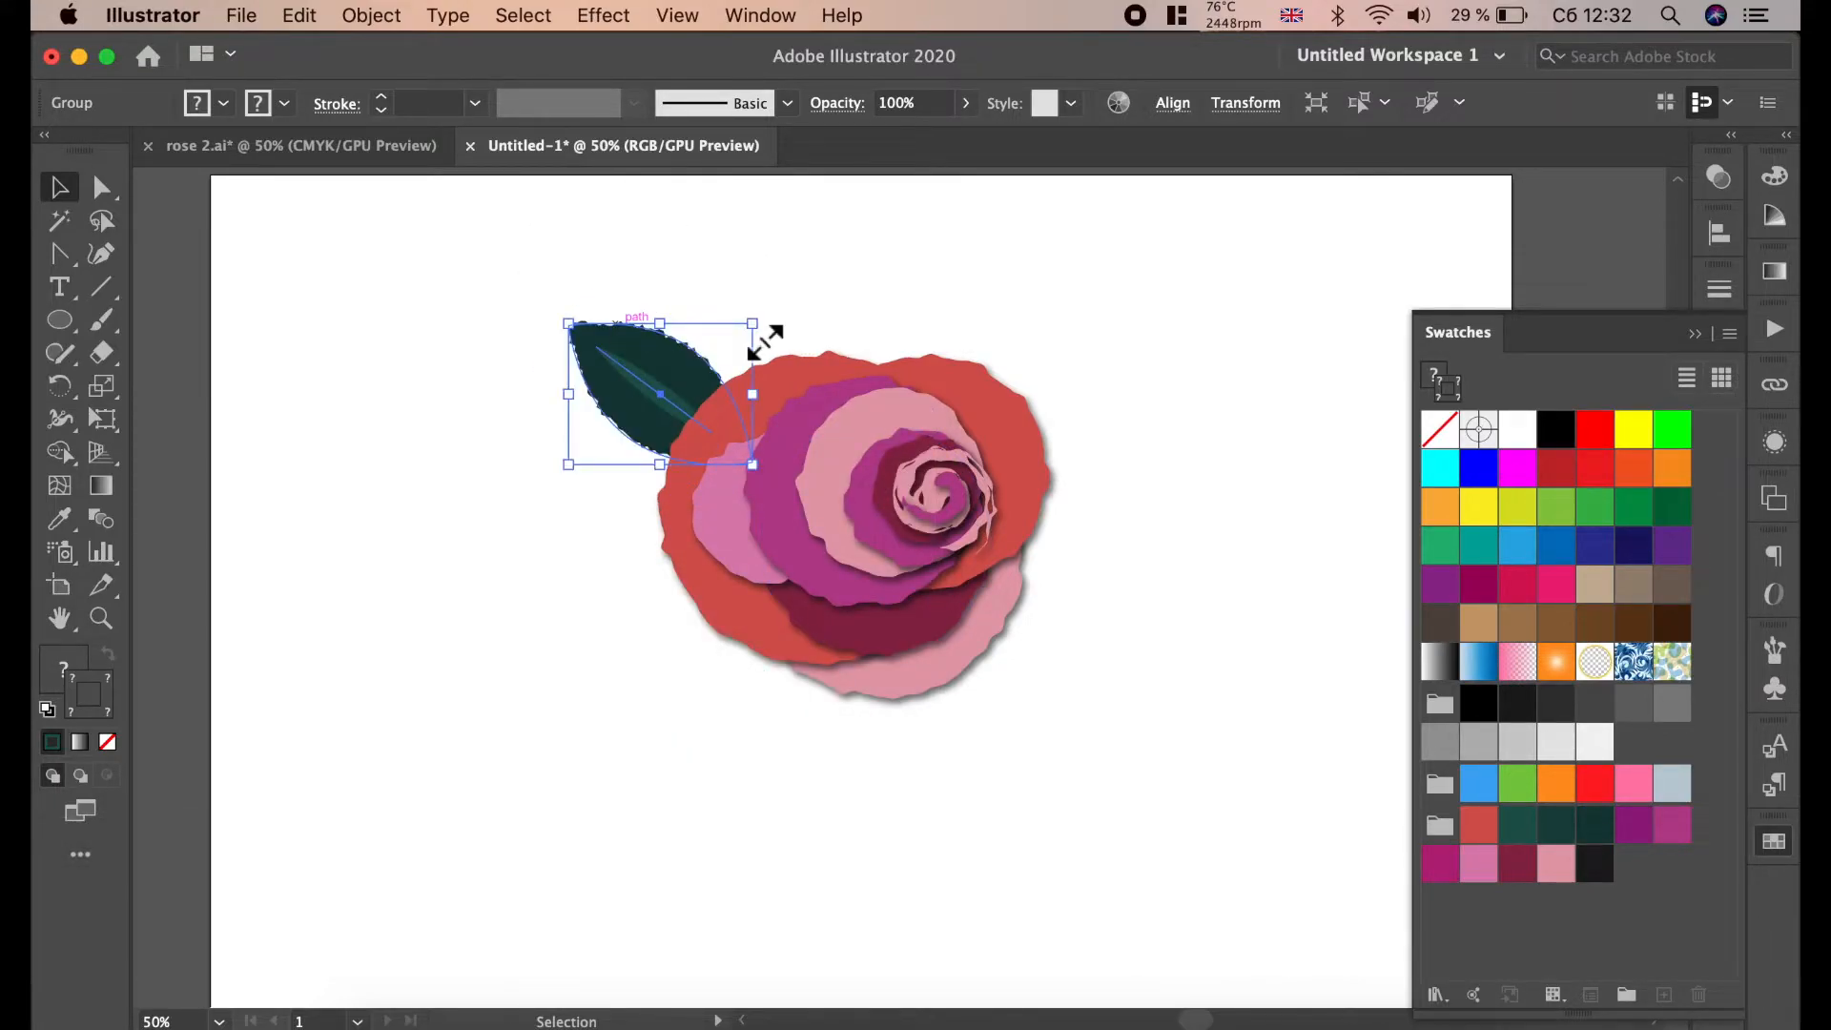
- Fine-tune the tilted leaf's rotation and place an upright copy of it beside it, behind the rose's top edge
{"action": "mouse_move", "coordinate": [754, 326]}
{"action": "left_mouse_down"}
{"action": "mouse_move", "coordinate": [769, 310]}
{"action": "mouse_move", "coordinate": [698, 327]}
{"action": "mouse_move", "coordinate": [747, 303]}
{"action": "left_mouse_up"}
{"action": "left_click_drag", "start_coordinate": [847, 276], "coordinate": [839, 324]}
- Fill only the upright leaf's blade with the lighter green swatch (R=29 G=86 B=78)
{"action": "left_click", "coordinate": [102, 187]}
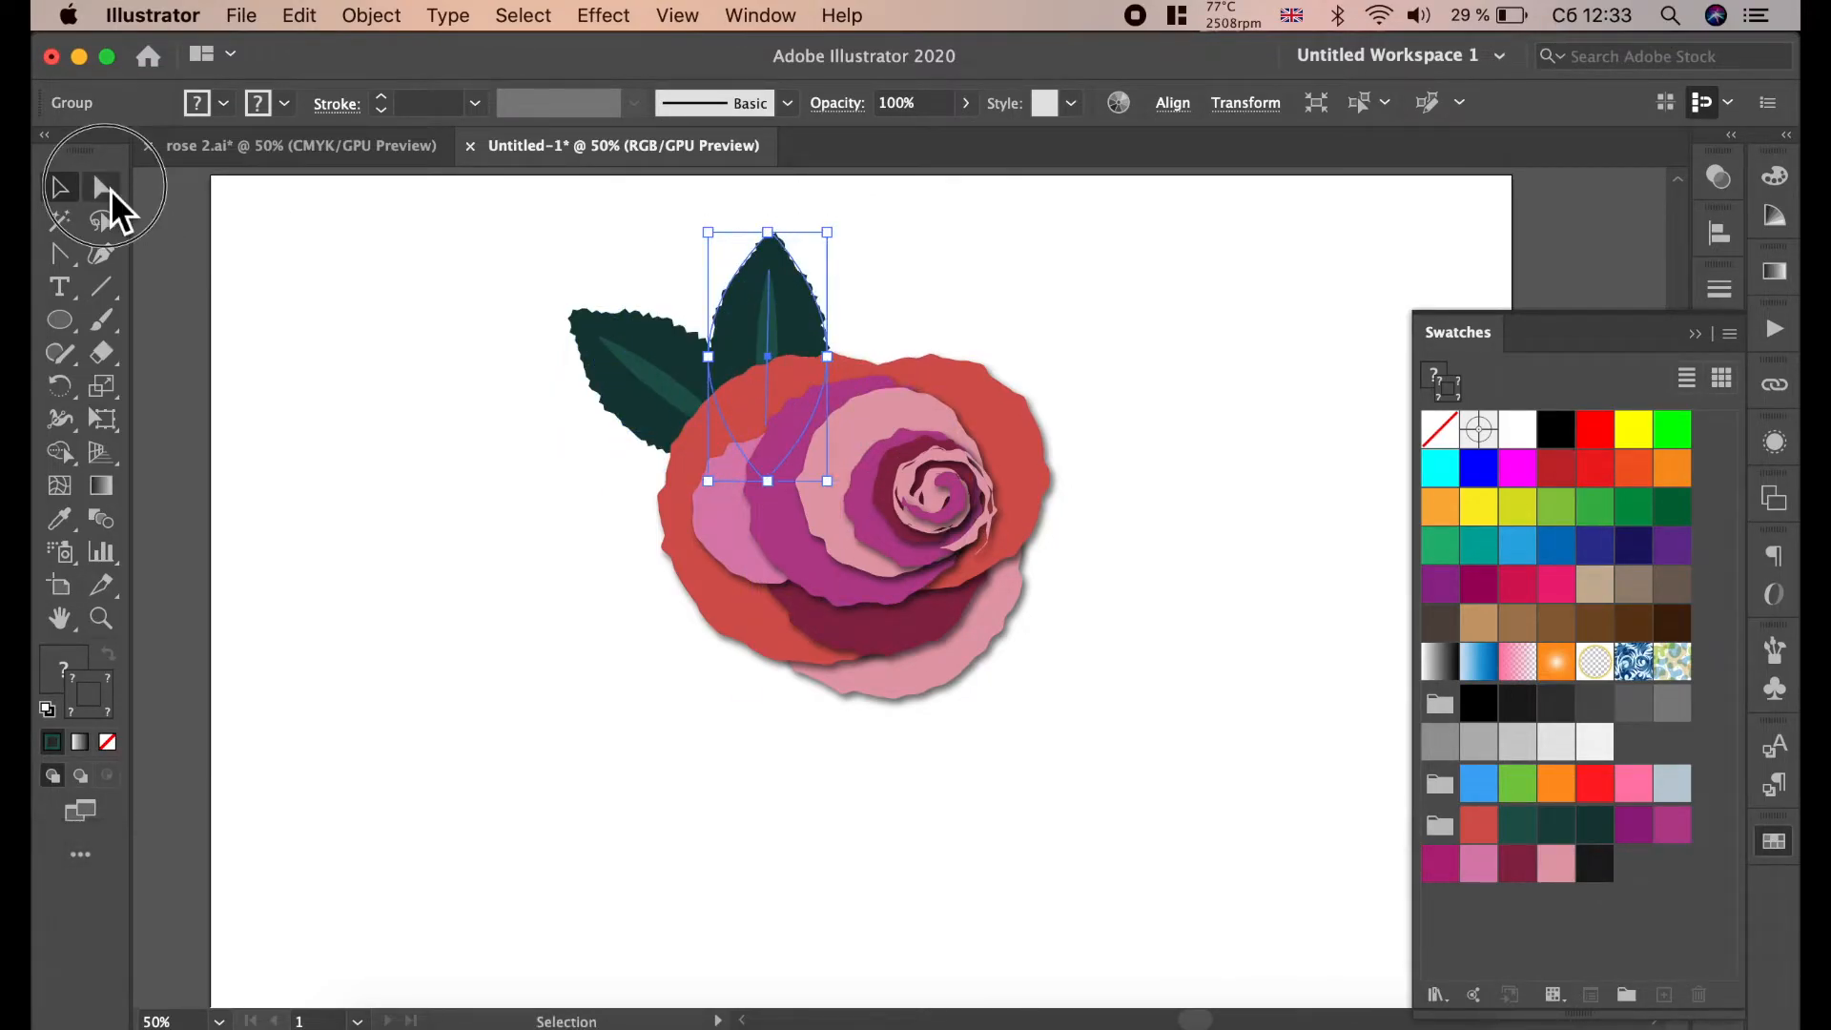
{"action": "left_click", "coordinate": [592, 270]}
{"action": "left_click", "coordinate": [792, 312]}
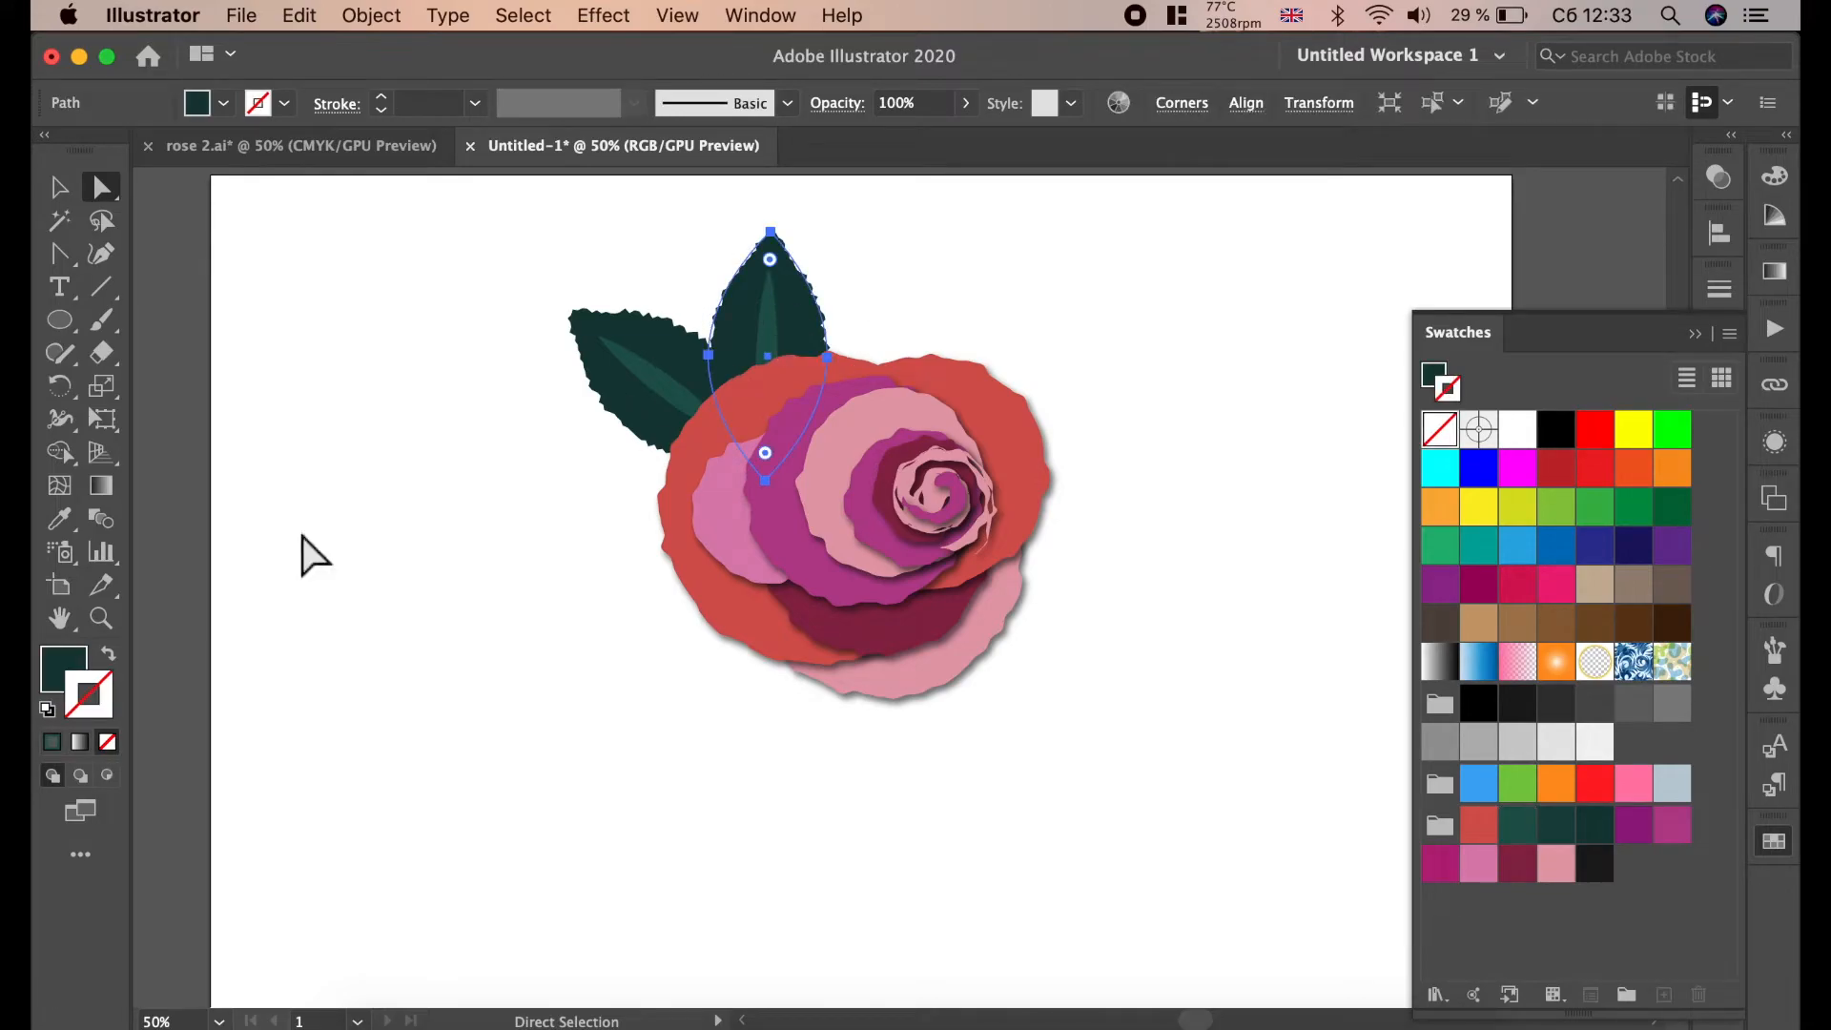
{"action": "left_click", "coordinate": [59, 679]}
{"action": "left_click", "coordinate": [1774, 842]}
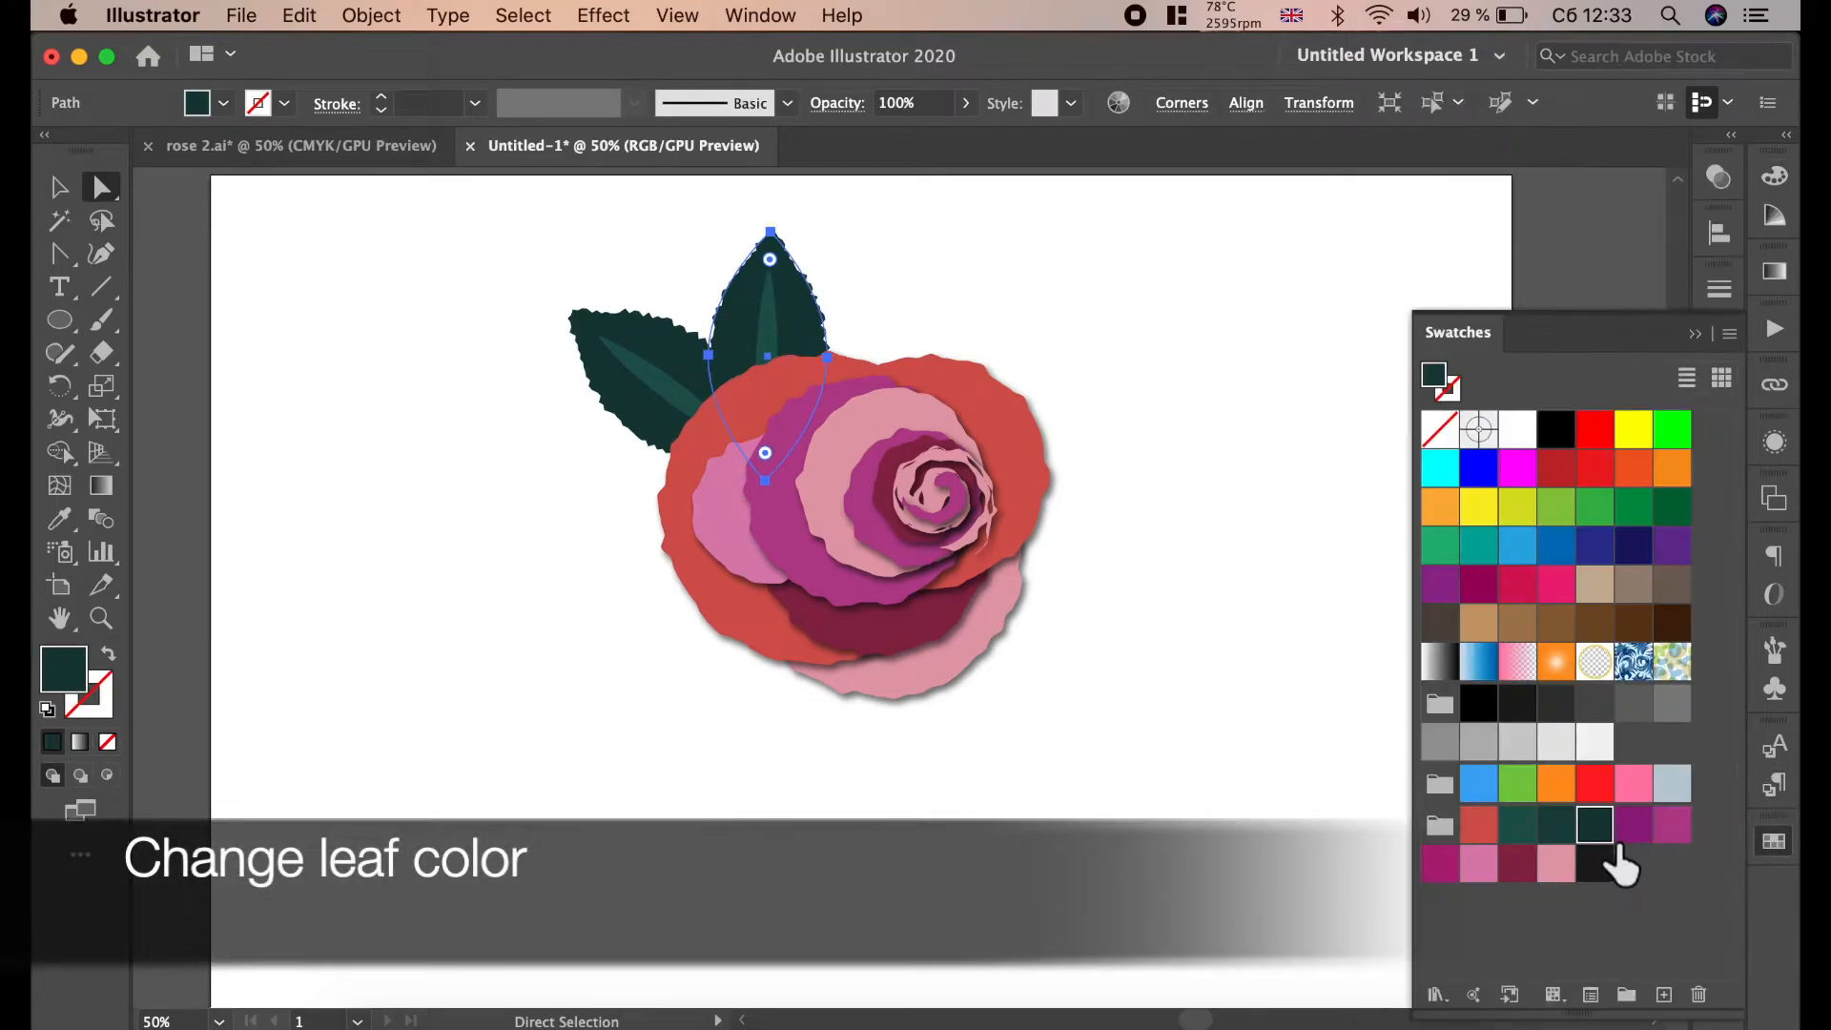
{"action": "left_click", "coordinate": [1518, 825]}
{"action": "left_click", "coordinate": [1181, 698]}
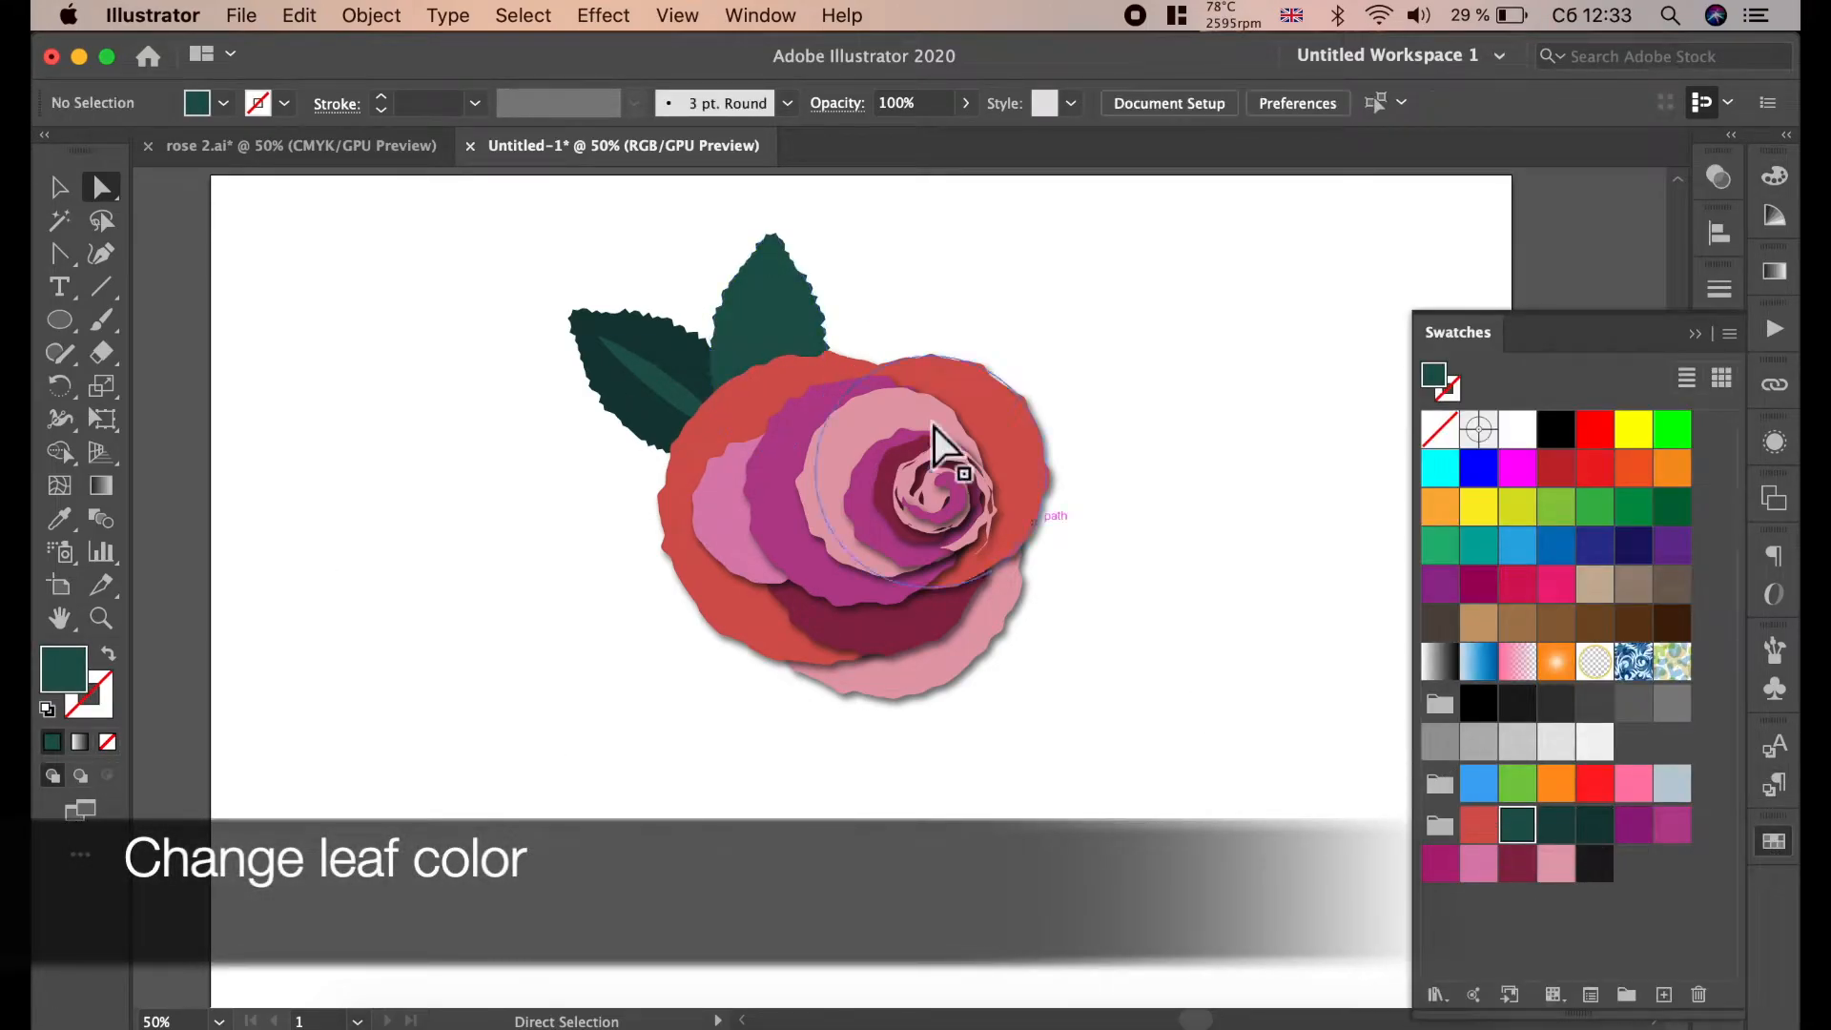
- Change the stroke of the upright leaf's vein to the next darker green swatch
{"action": "left_click", "coordinate": [768, 322]}
{"action": "left_click", "coordinate": [95, 694]}
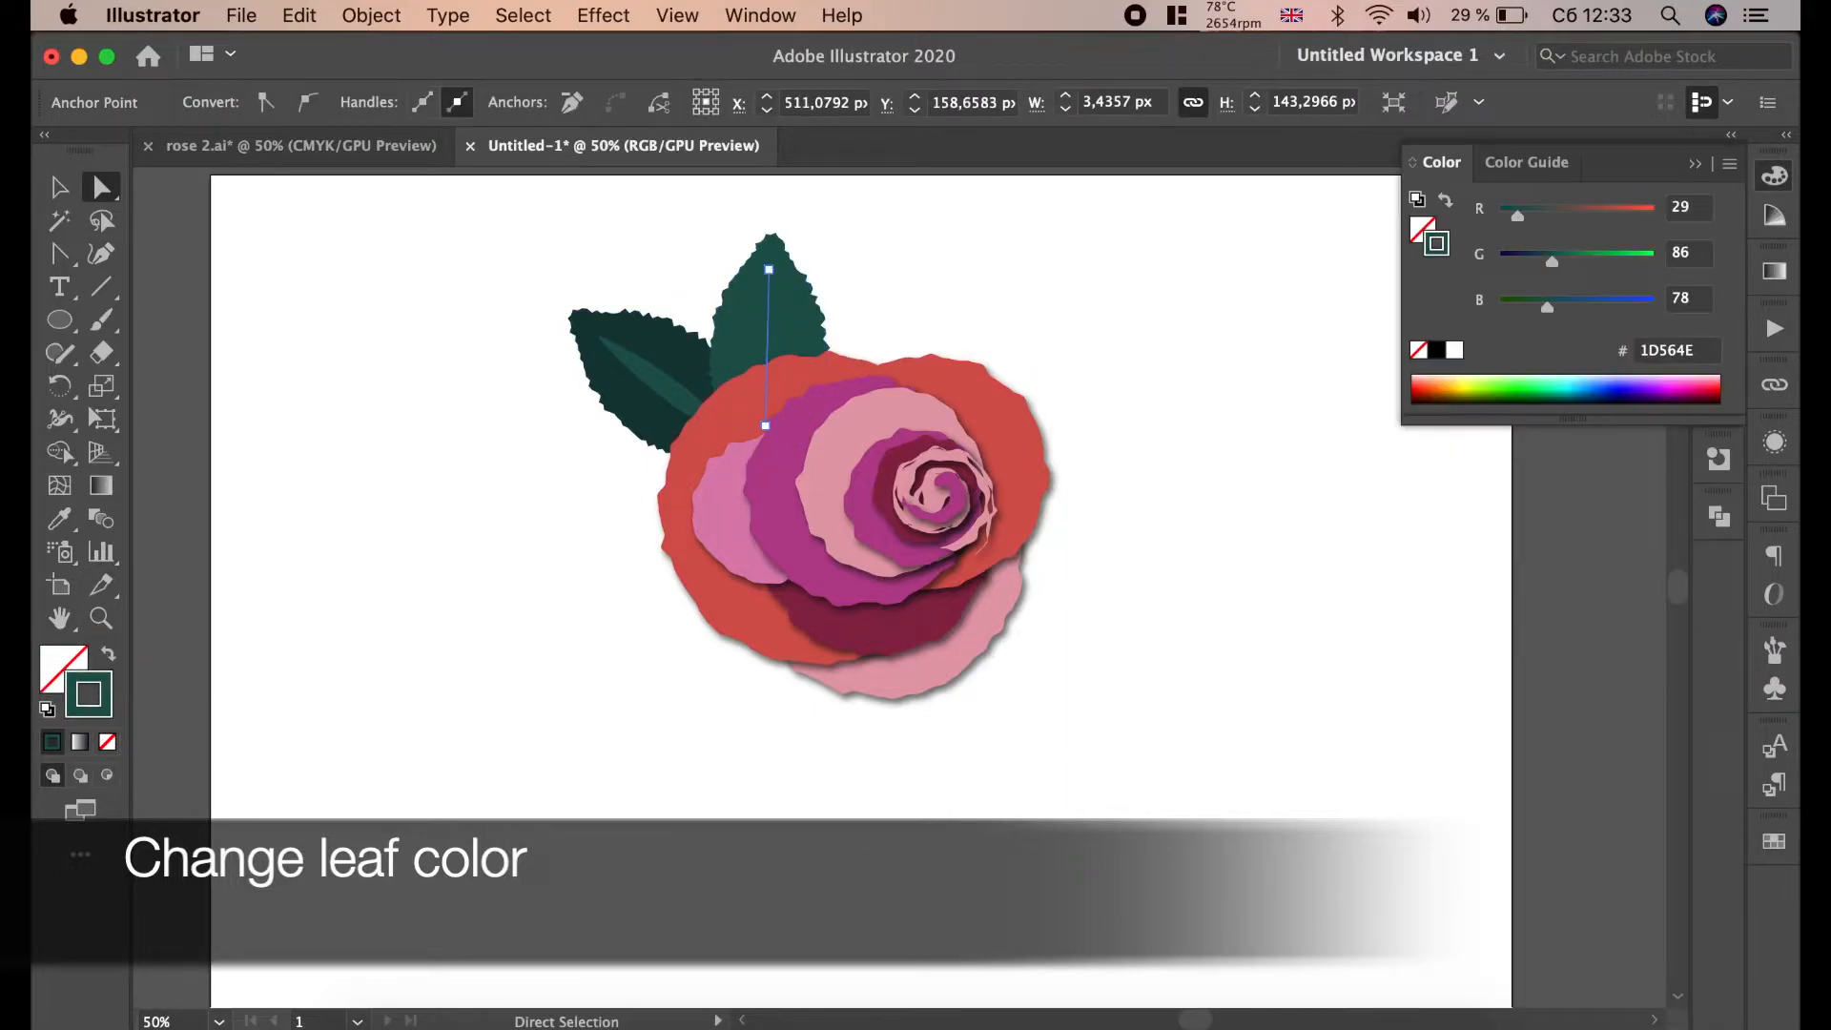
{"action": "left_click", "coordinate": [1774, 842]}
{"action": "left_click", "coordinate": [1556, 825]}
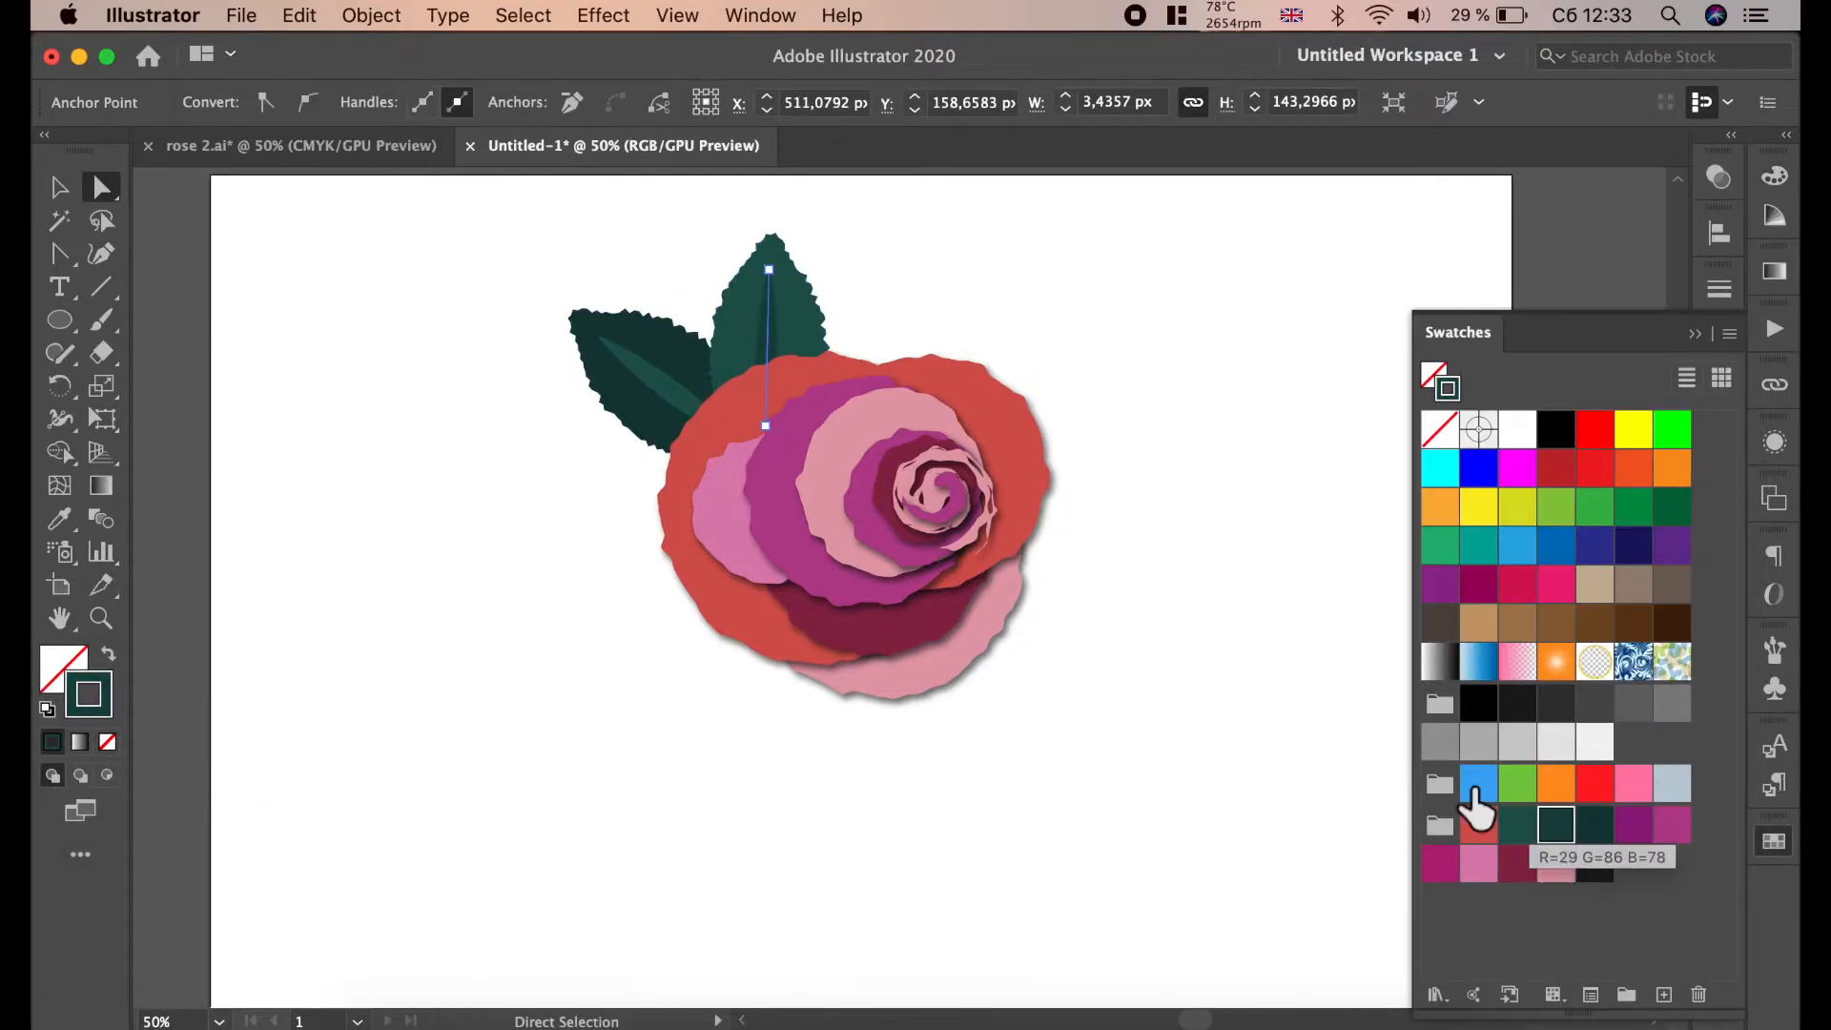
{"action": "left_click", "coordinate": [1097, 596]}
- Set the stroke weight of the upright leaf's vein to 12 pt
{"action": "left_click", "coordinate": [767, 320]}
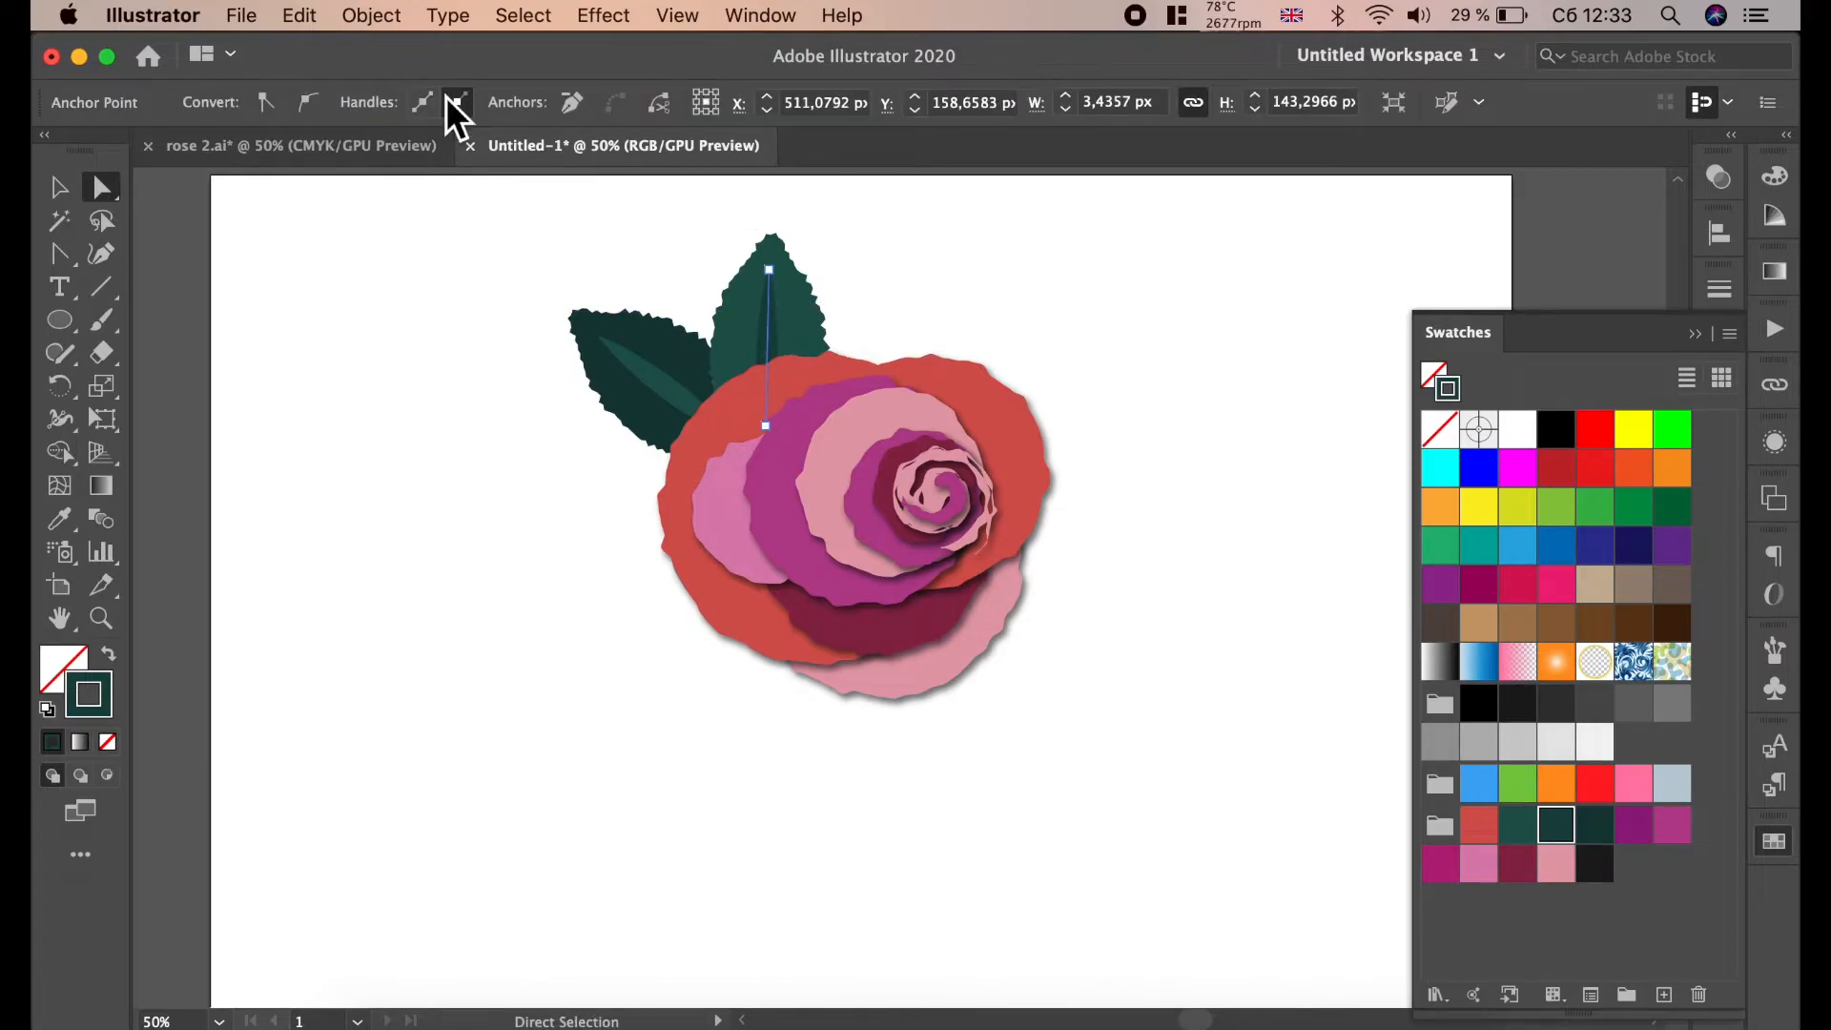
{"action": "left_click", "coordinate": [1720, 289]}
{"action": "left_click", "coordinate": [1574, 319]}
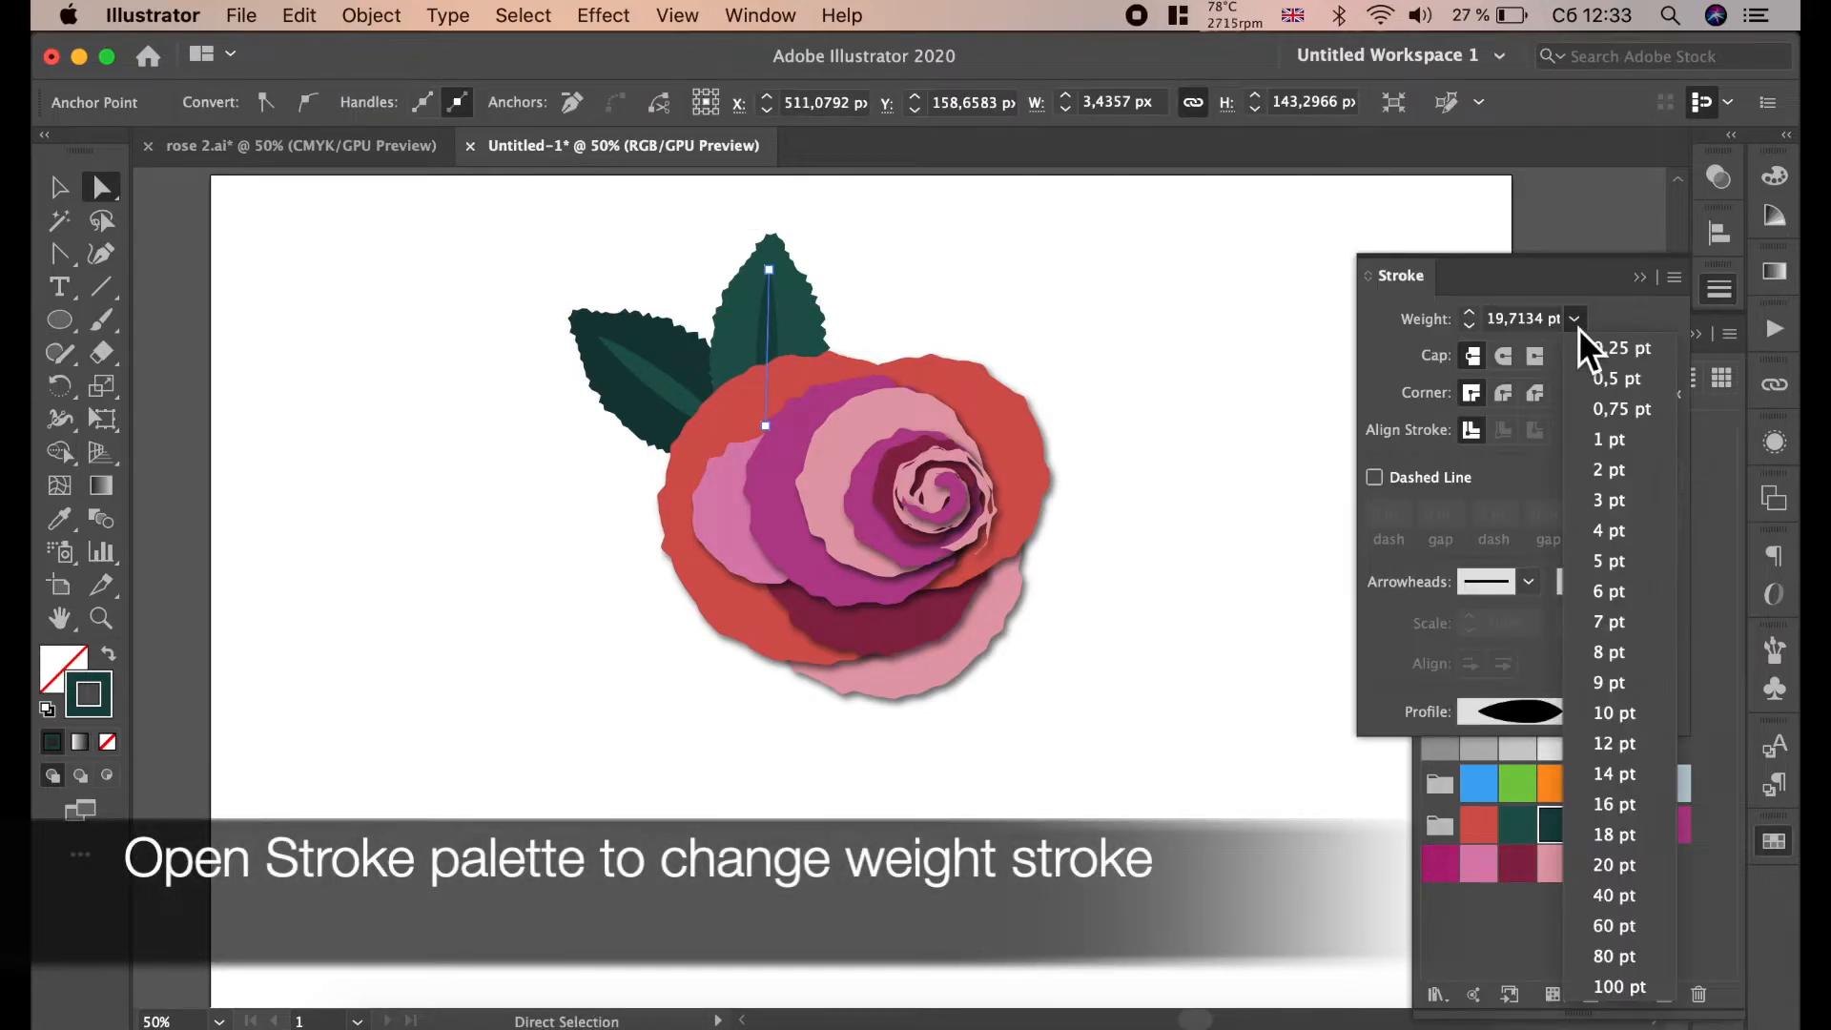
{"action": "left_click", "coordinate": [1622, 744]}
{"action": "left_click", "coordinate": [1230, 711]}
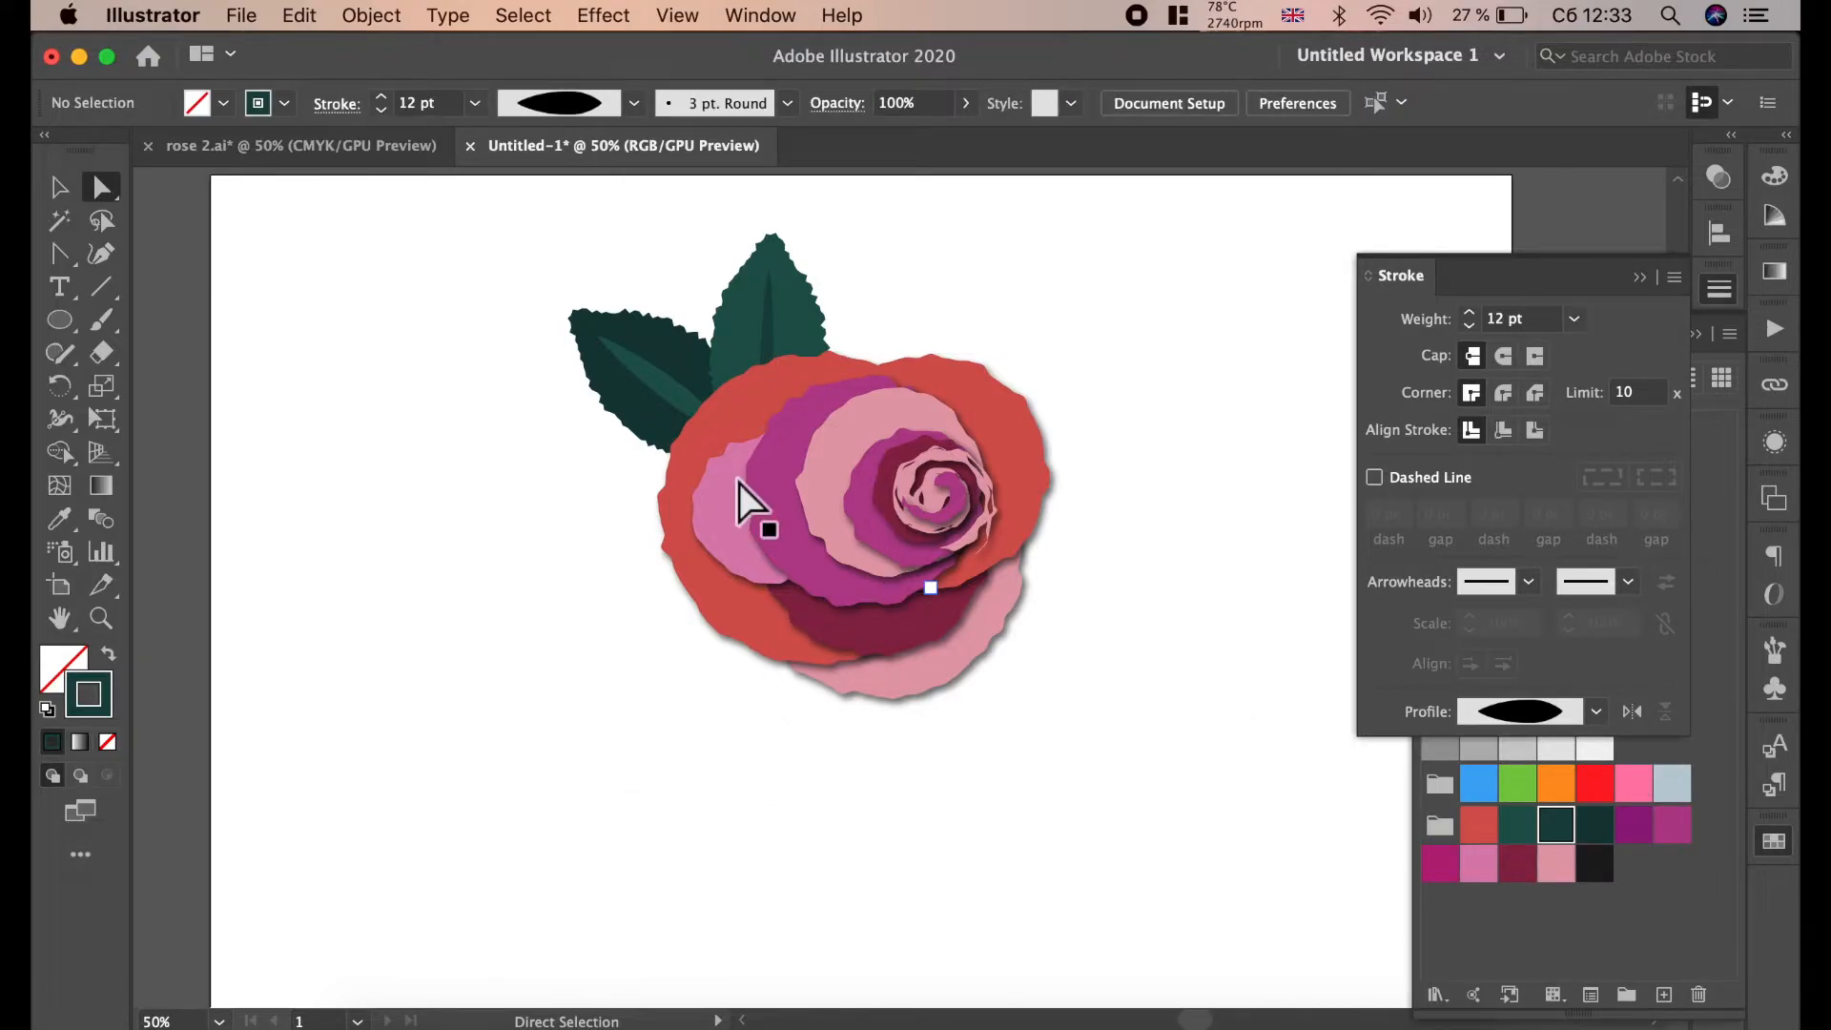
- Copy both leaves to the rose's lower-right side and rotate the copies so they point outward
{"action": "left_click", "coordinate": [76, 189]}
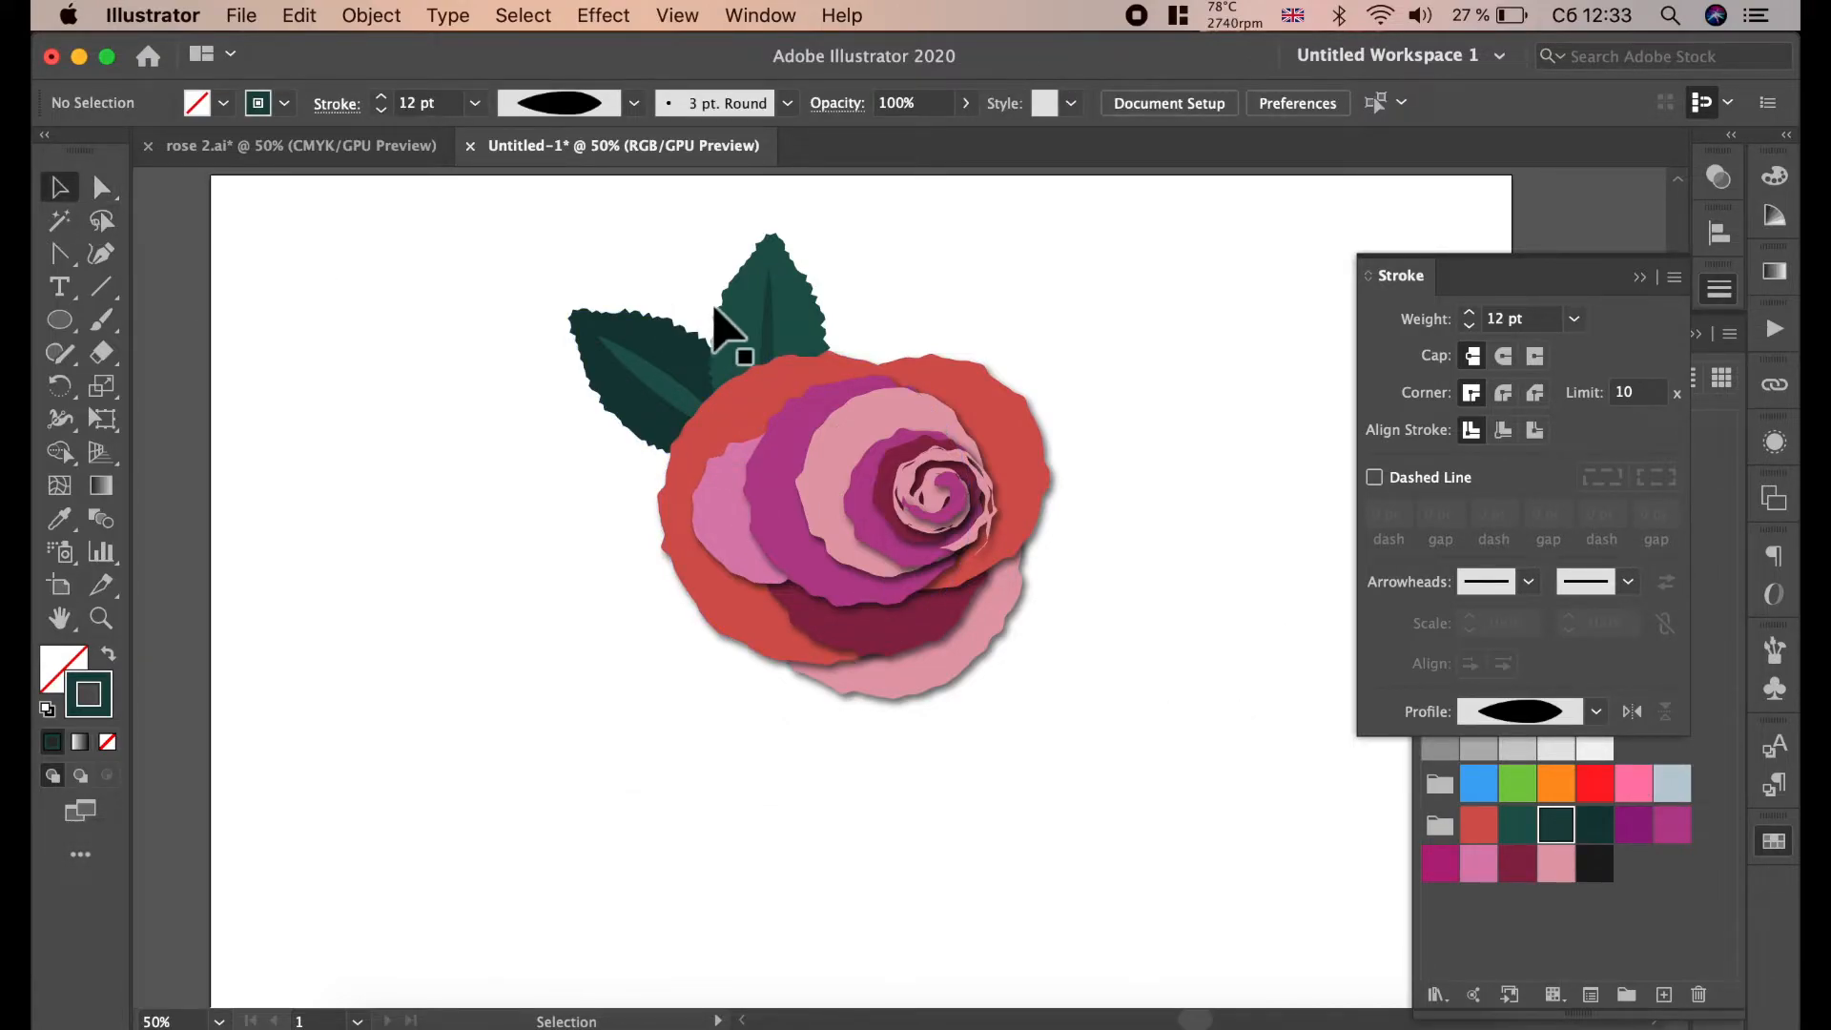
{"action": "left_click", "coordinate": [666, 355]}
{"action": "left_click", "coordinate": [763, 298], "text": "shift"}
{"action": "left_click_drag", "start_coordinate": [769, 270], "coordinate": [1181, 490]}
{"action": "left_click_drag", "start_coordinate": [1089, 567], "coordinate": [1124, 636]}
{"action": "left_click", "coordinate": [1152, 428]}
{"action": "scroll", "coordinate": [1138, 415], "scroll_direction": "down", "scroll_amount": 1}
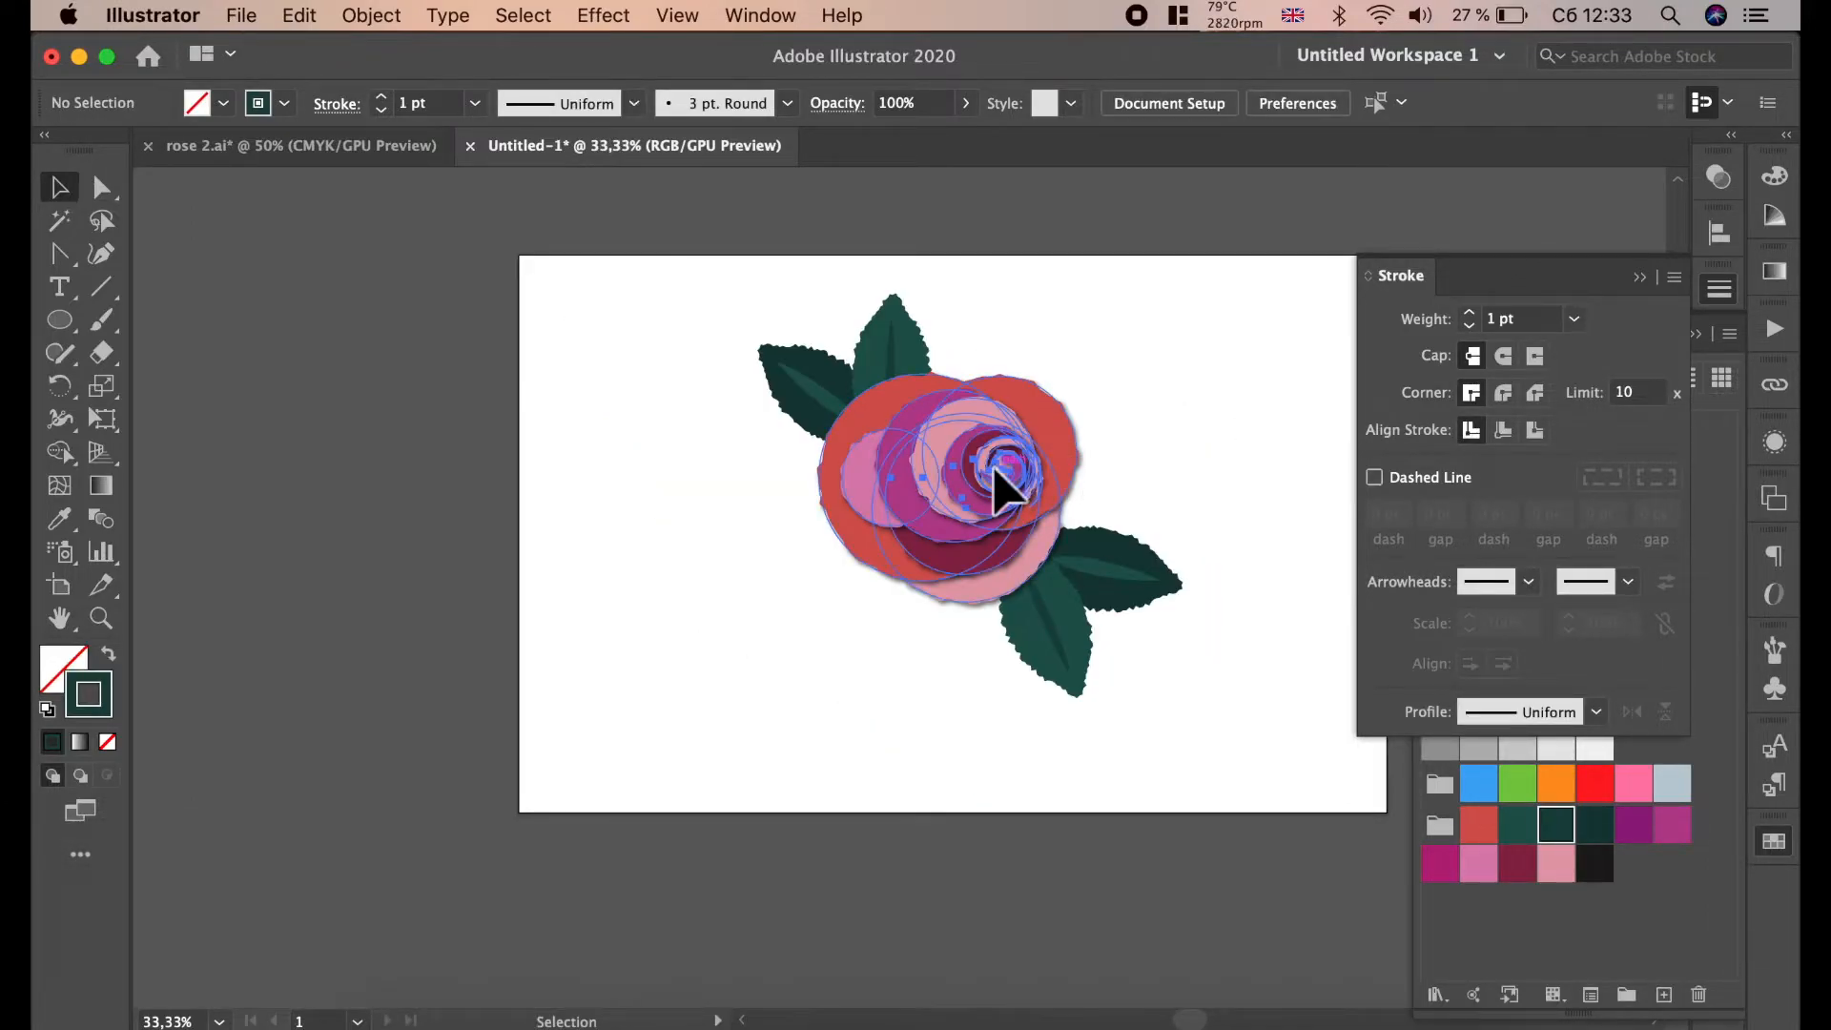
- Make a smaller, rotated copy of the rose and place it at the large rose's lower left
{"action": "left_click", "coordinate": [995, 461]}
{"action": "left_click_drag", "start_coordinate": [1023, 440], "coordinate": [724, 618]}
{"action": "left_click_drag", "start_coordinate": [901, 479], "coordinate": [674, 413]}
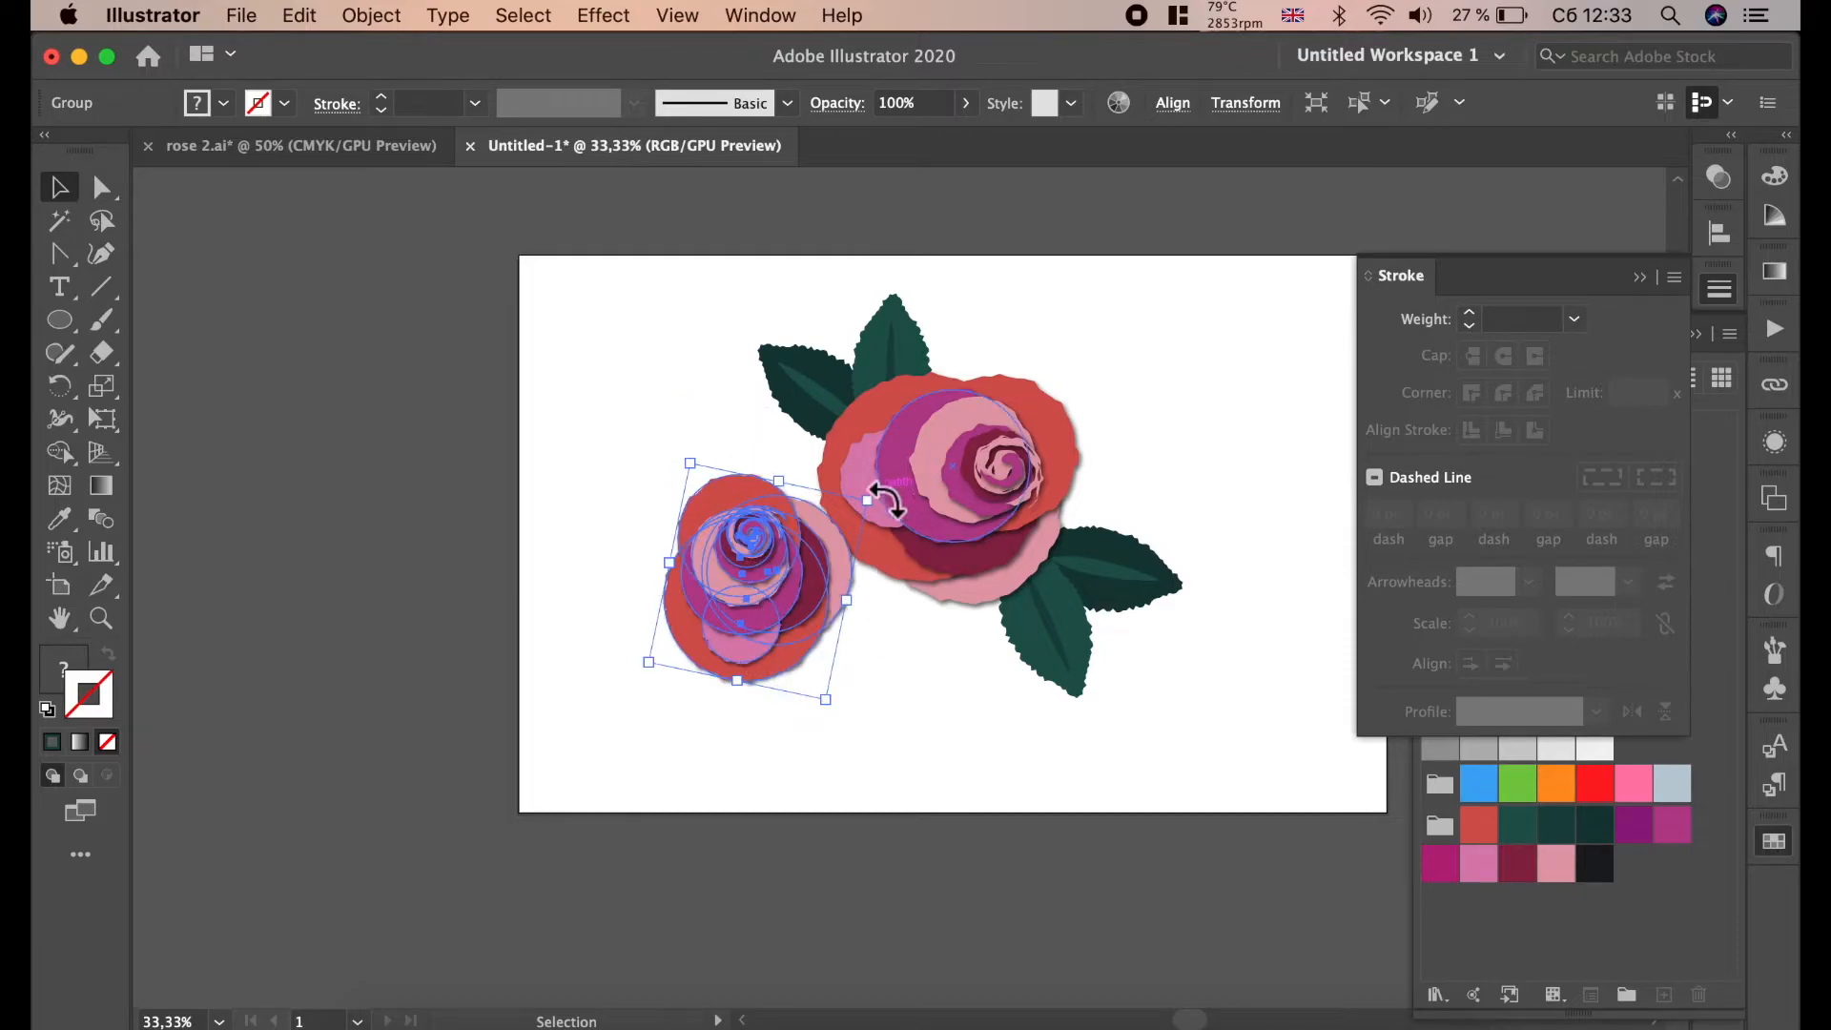
{"action": "left_click_drag", "start_coordinate": [894, 506], "coordinate": [818, 615]}
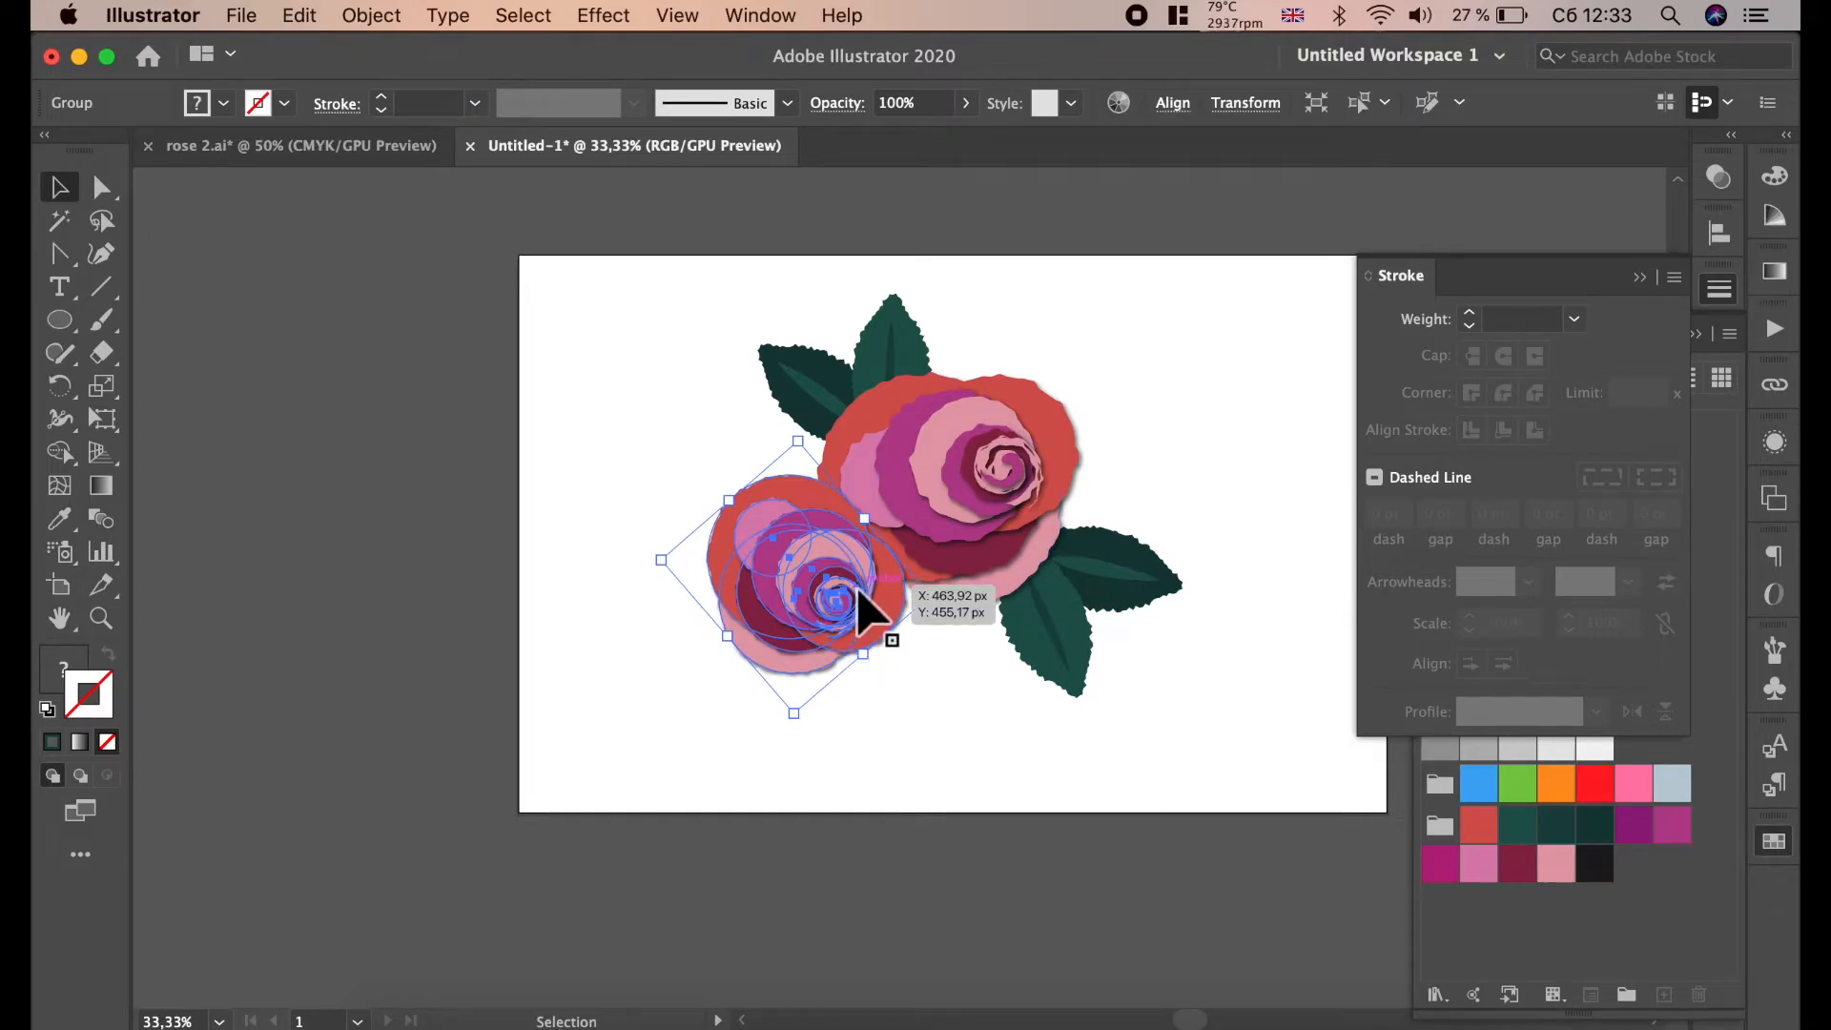
- Reflect the small rose so that it is mirrored left to right
{"action": "right_click", "coordinate": [858, 589]}
{"action": "mouse_move", "coordinate": [1049, 873]}
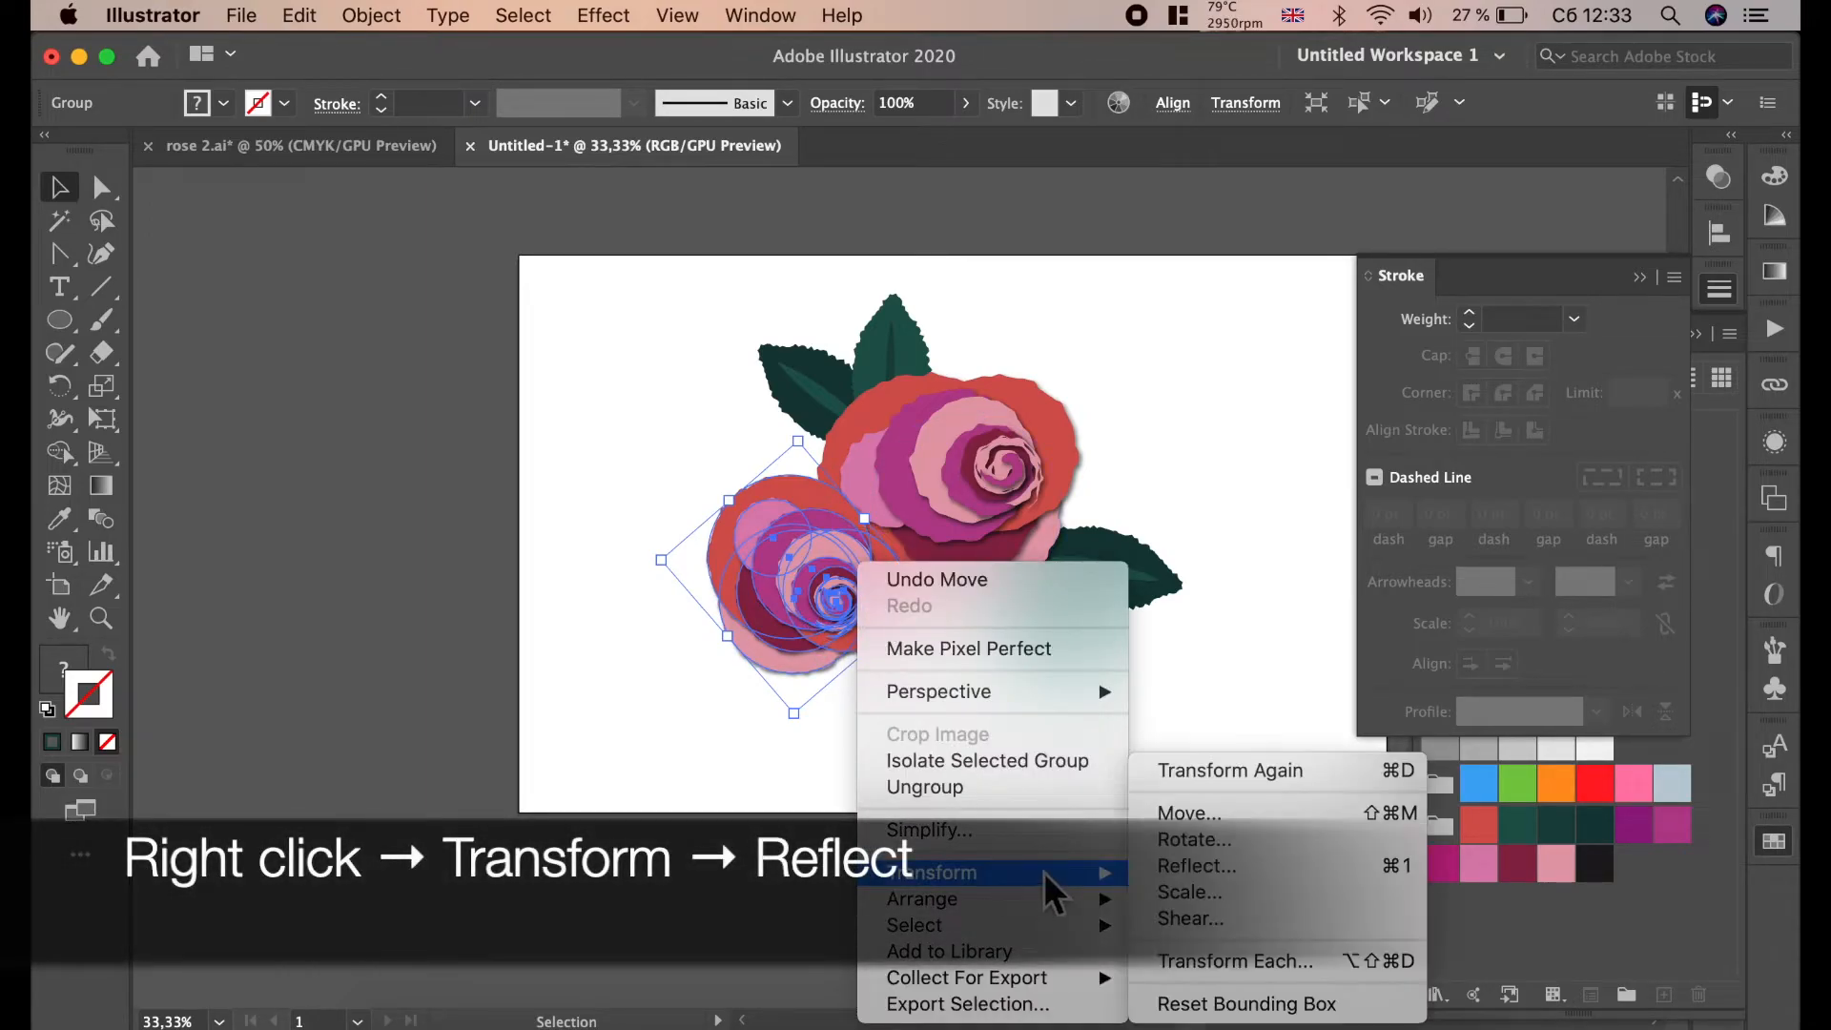
{"action": "left_click", "coordinate": [1237, 871]}
{"action": "left_click", "coordinate": [1249, 674]}
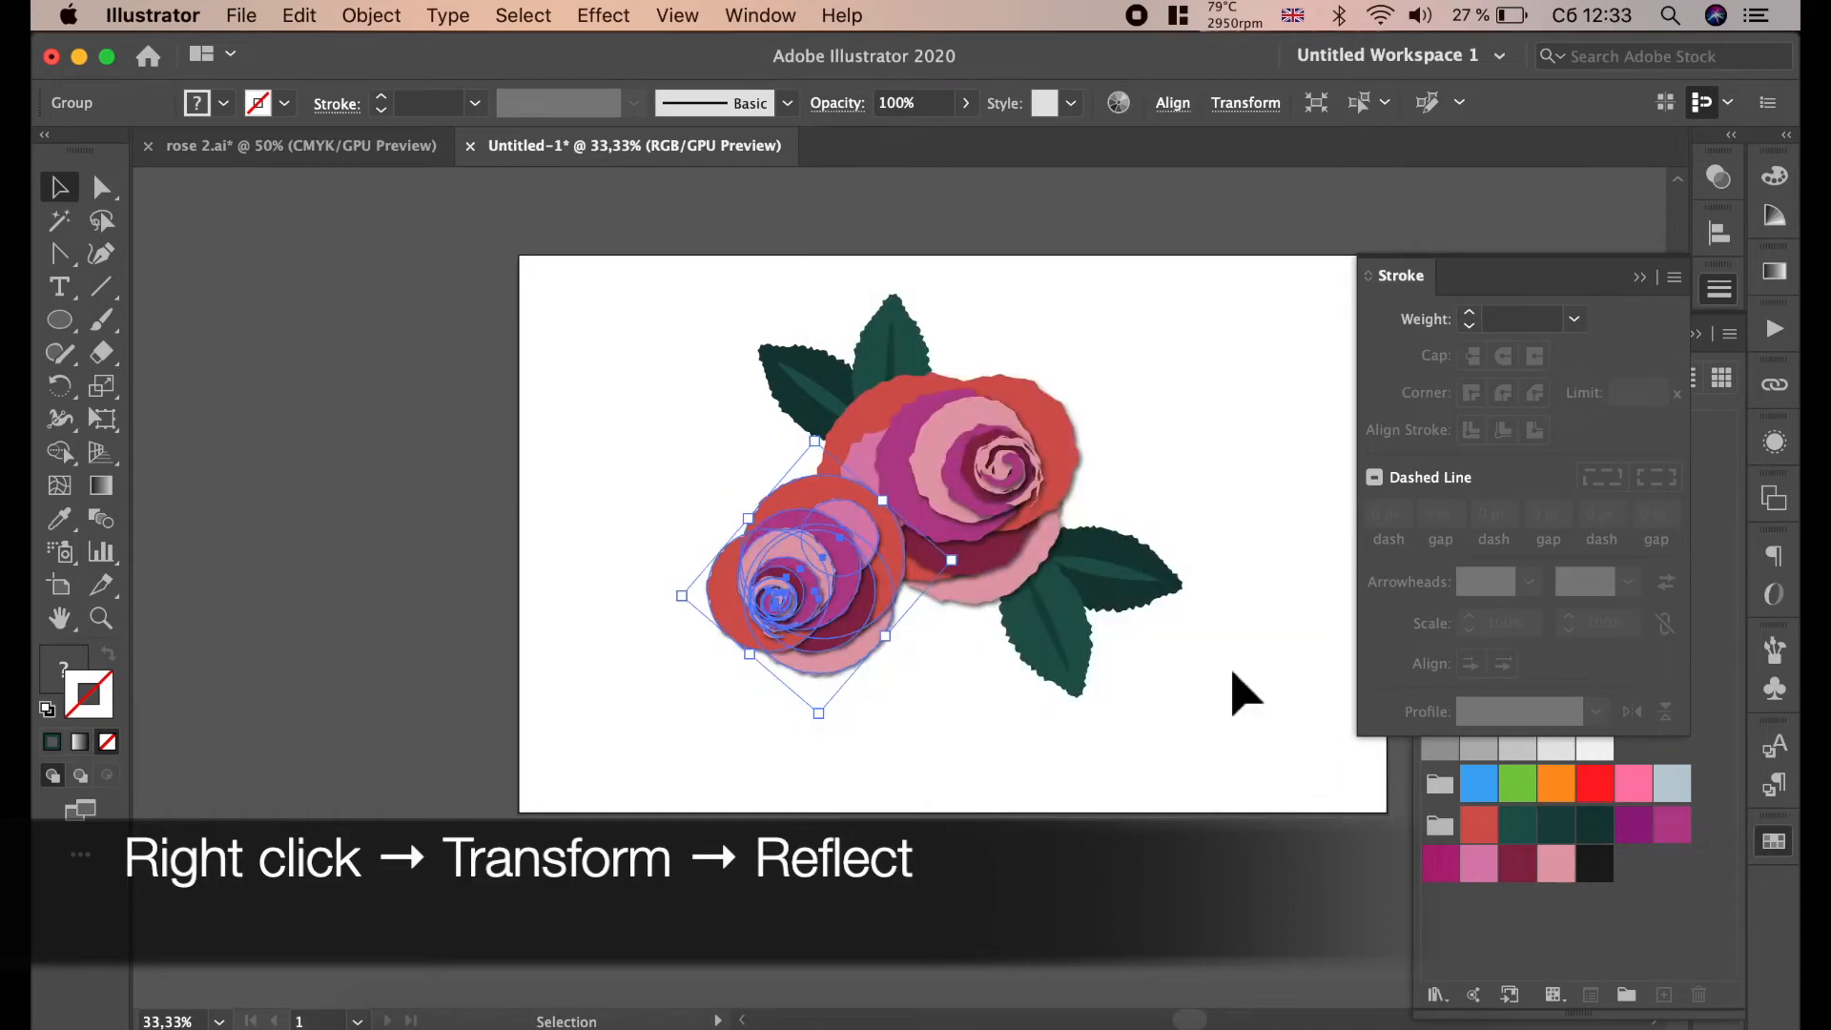
- Rotate the small rose until its spiral centre faces the upper left, and reduce its size slightly
{"action": "left_click_drag", "start_coordinate": [980, 571], "coordinate": [805, 621]}
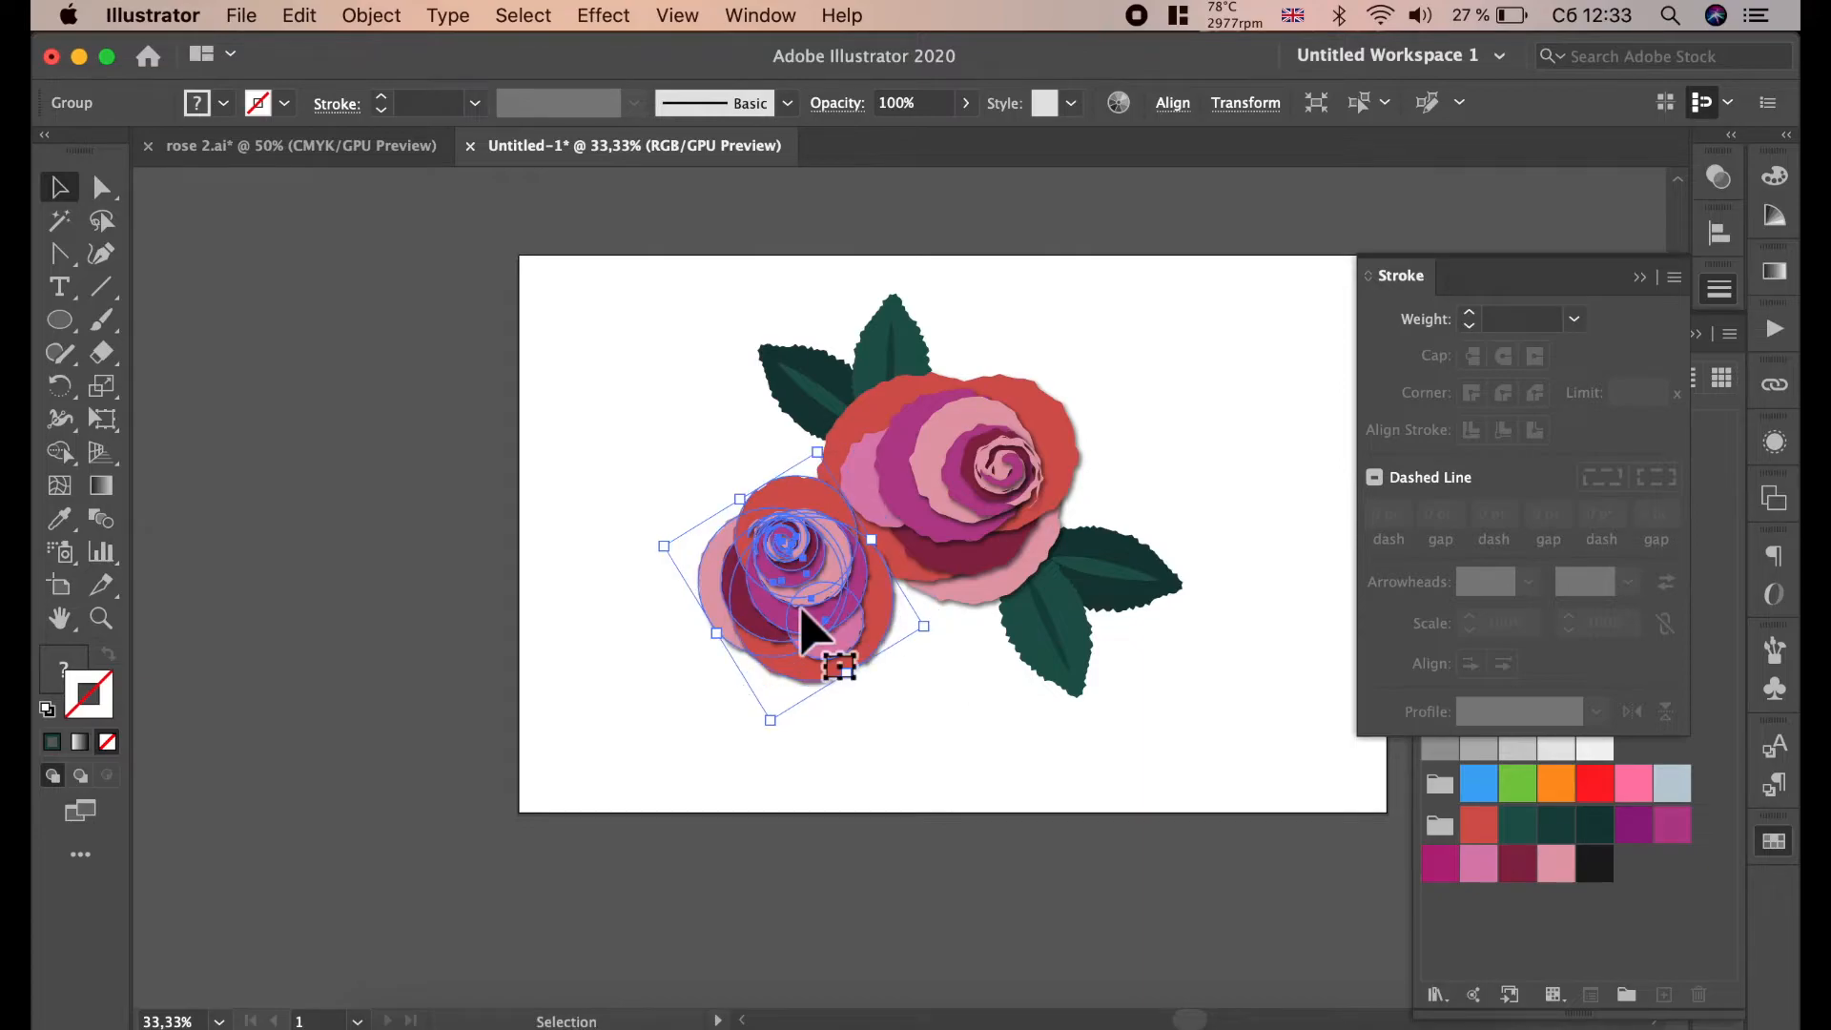
{"action": "left_click", "coordinate": [973, 719]}
{"action": "left_click", "coordinate": [867, 646]}
{"action": "left_click_drag", "start_coordinate": [948, 639], "coordinate": [958, 593]}
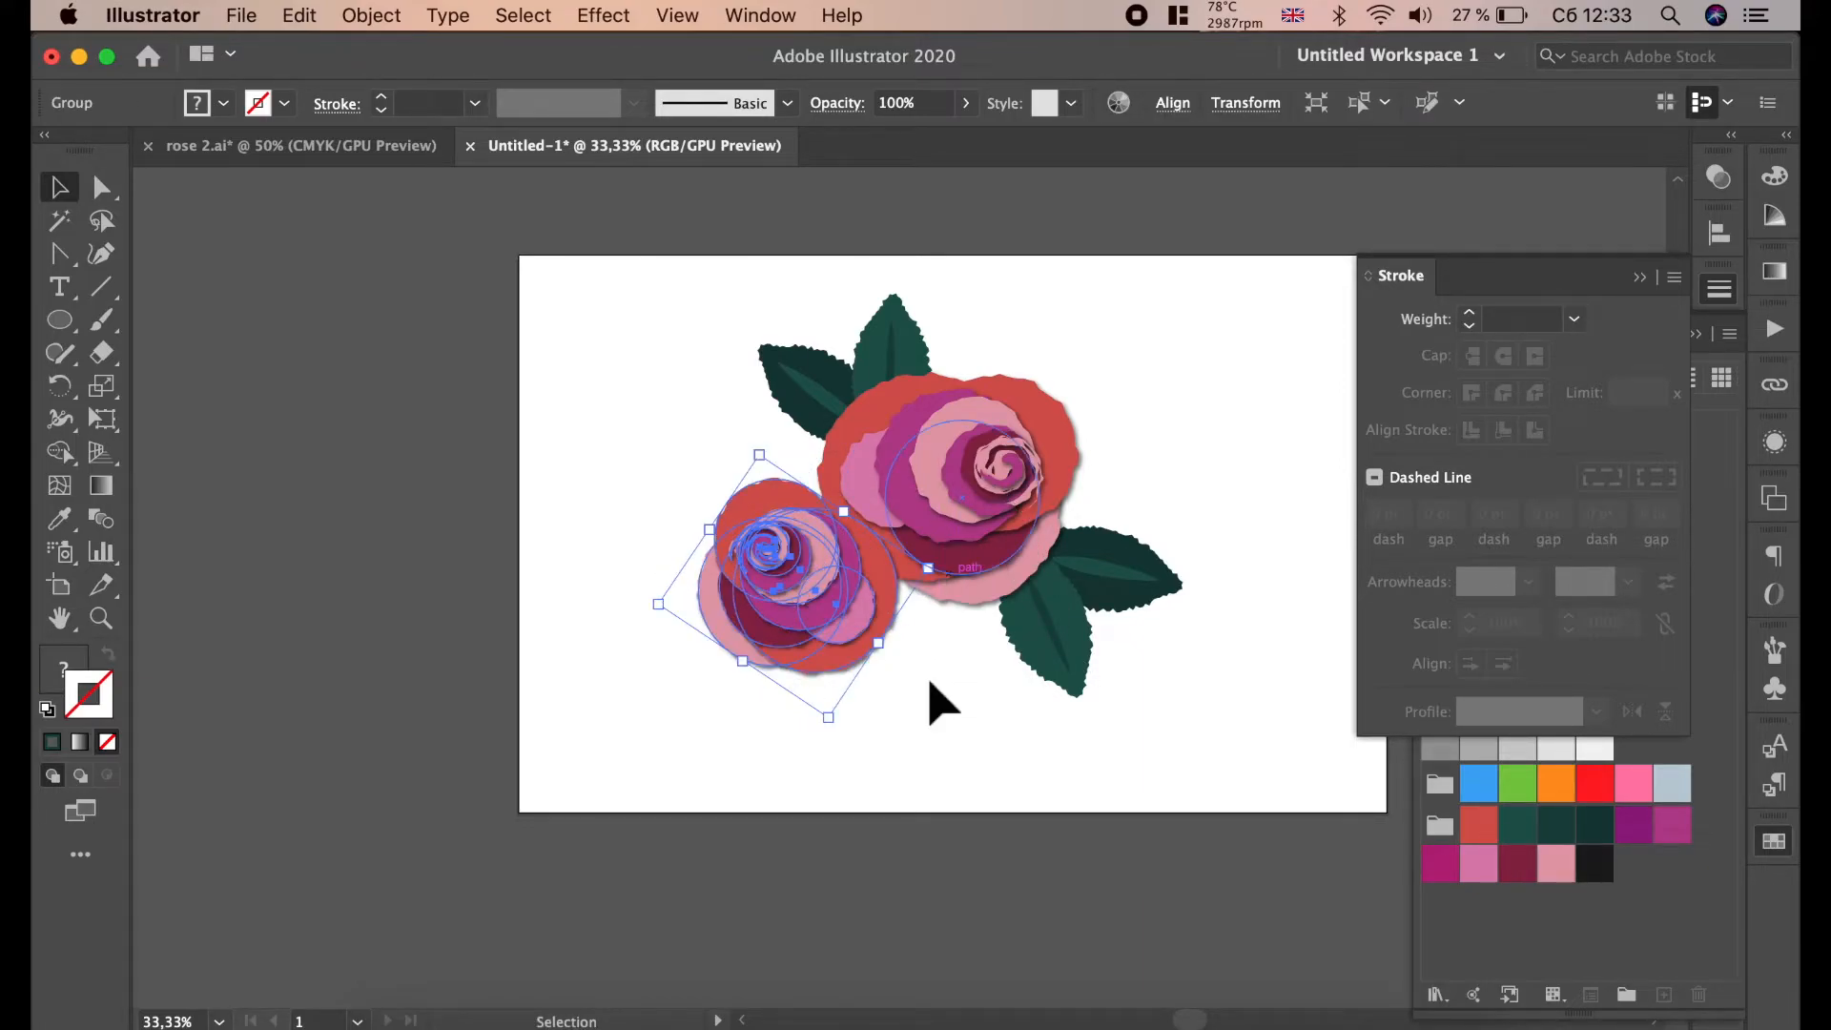
{"action": "left_click", "coordinate": [931, 681]}
{"action": "left_click", "coordinate": [838, 613]}
{"action": "left_click_drag", "start_coordinate": [854, 727], "coordinate": [834, 708]}
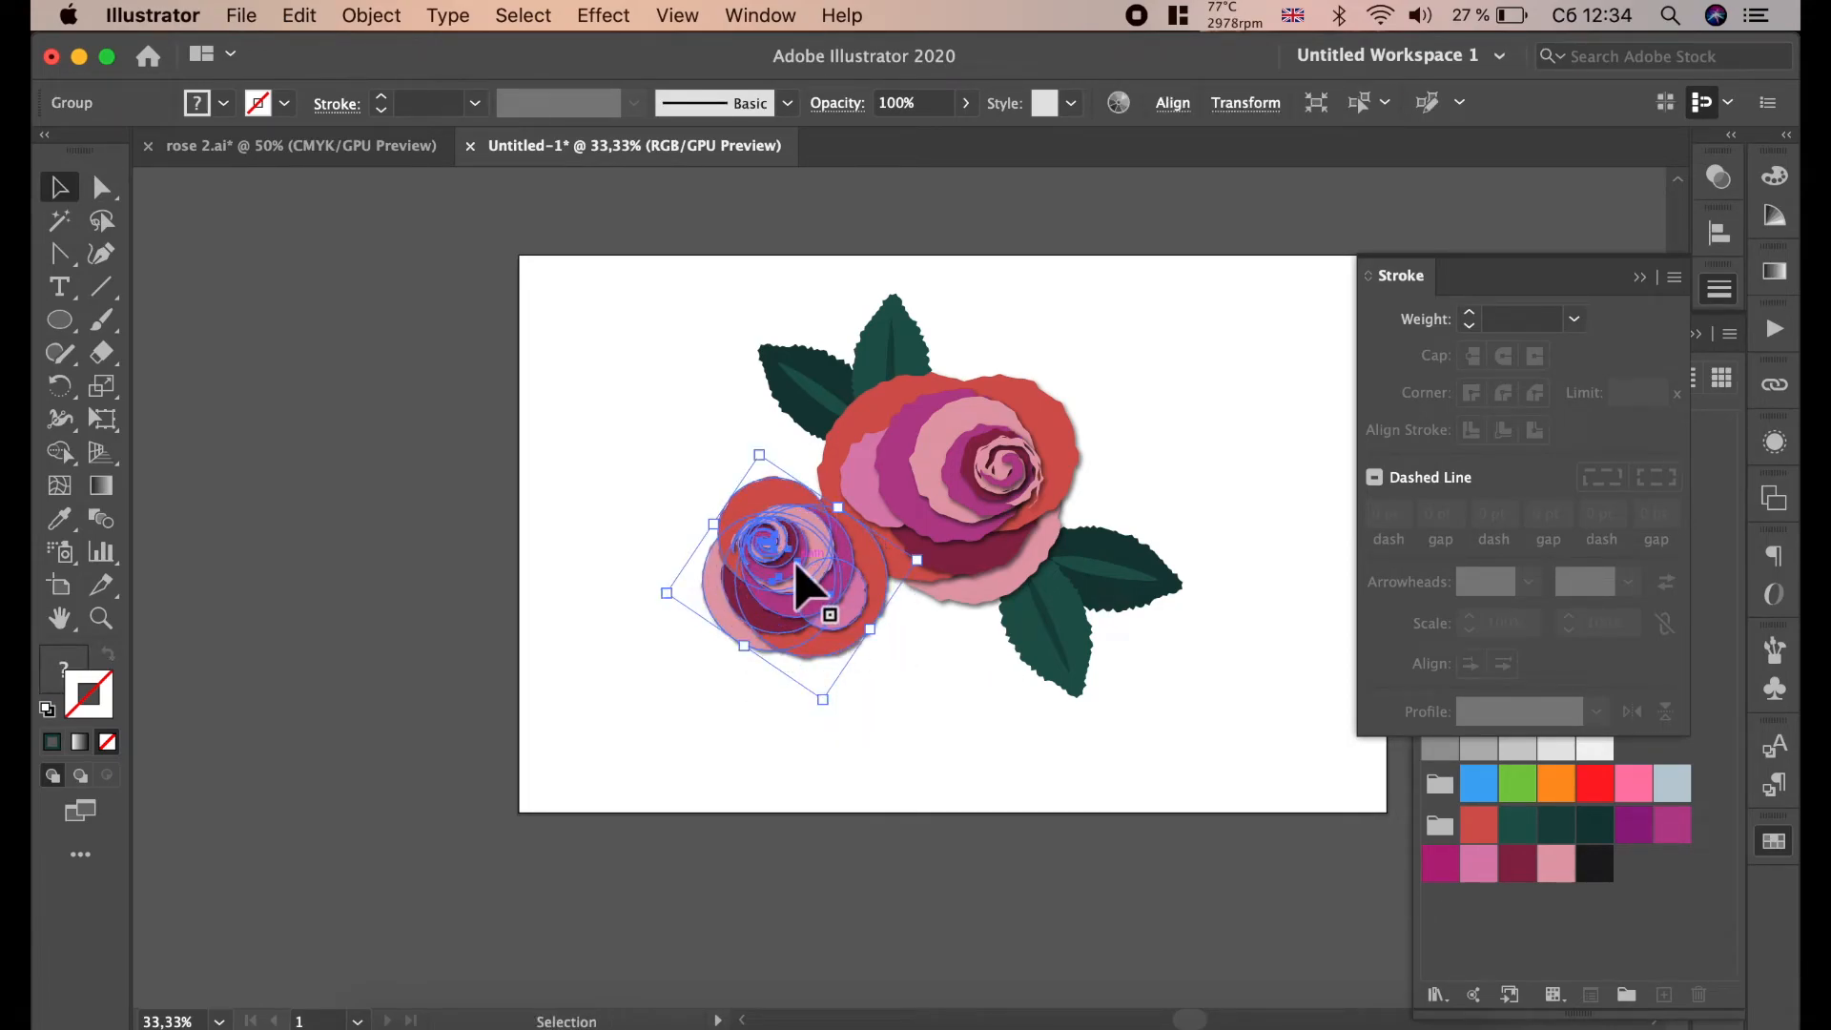
- Shift the small rose slightly towards the large rose and send it to the back
{"action": "left_click_drag", "start_coordinate": [794, 563], "coordinate": [811, 572]}
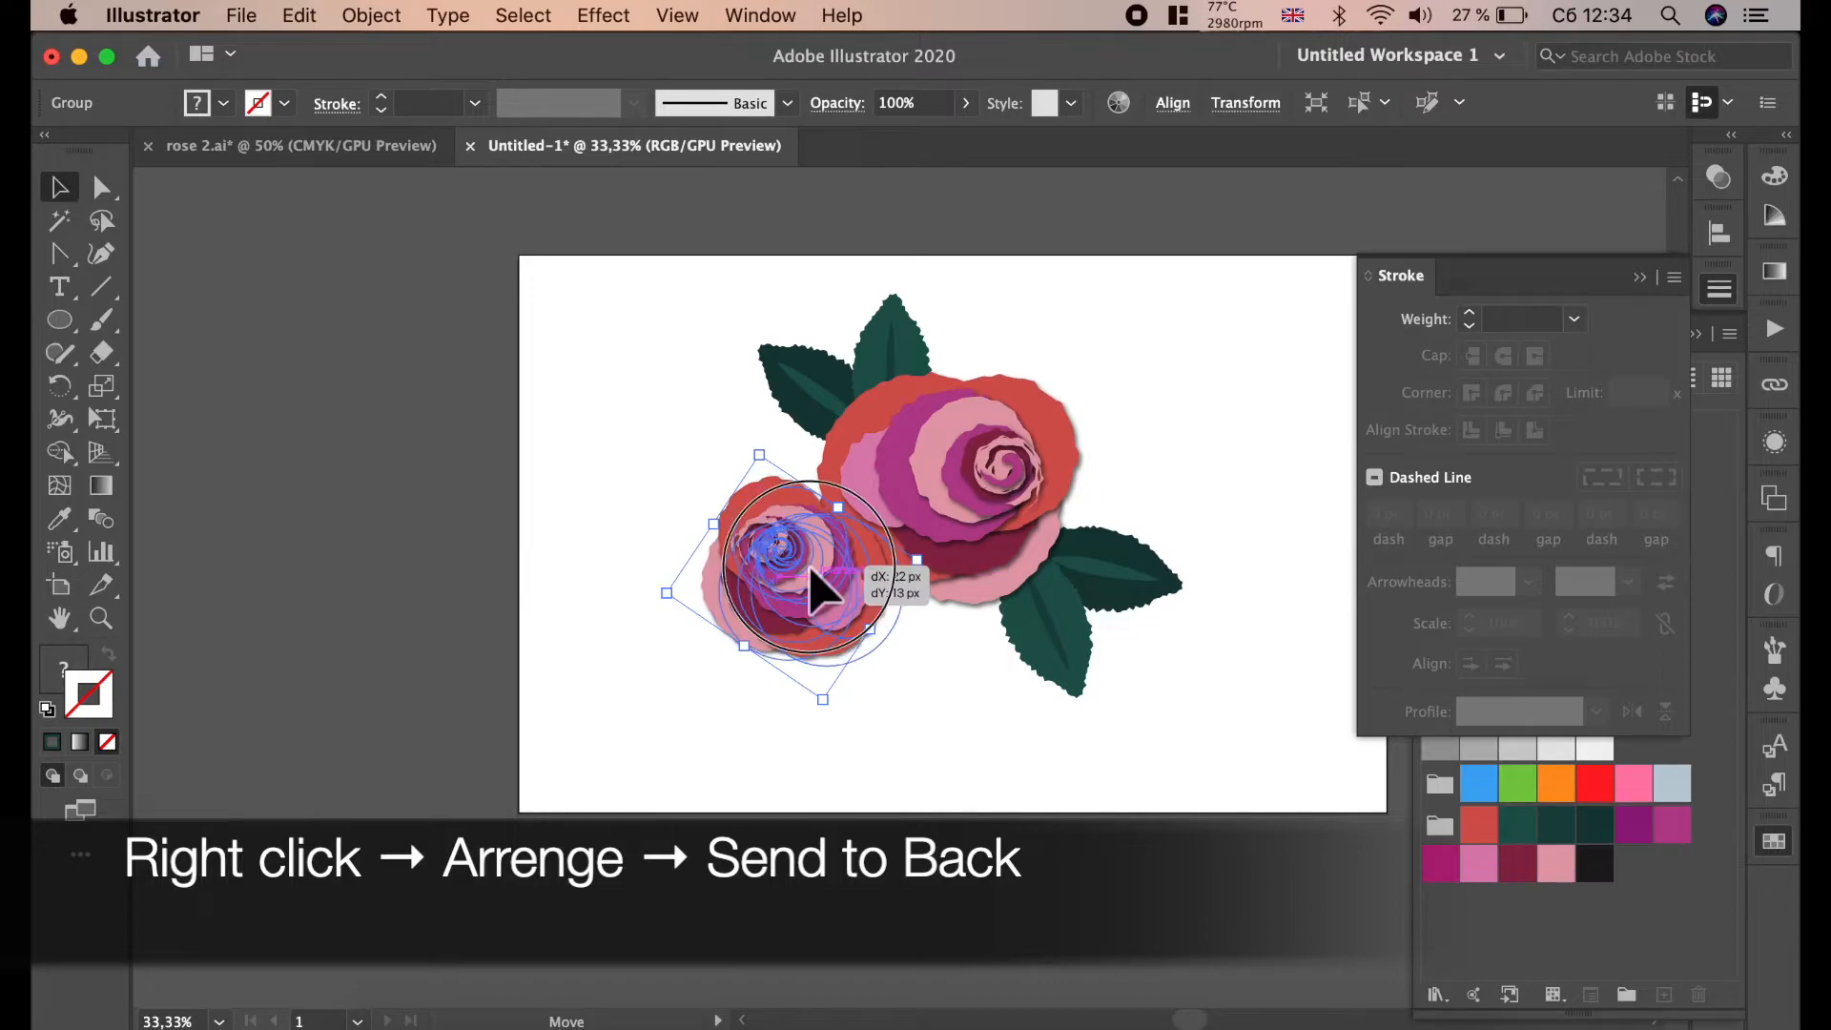
{"action": "right_click", "coordinate": [811, 572]}
{"action": "mouse_move", "coordinate": [918, 901]}
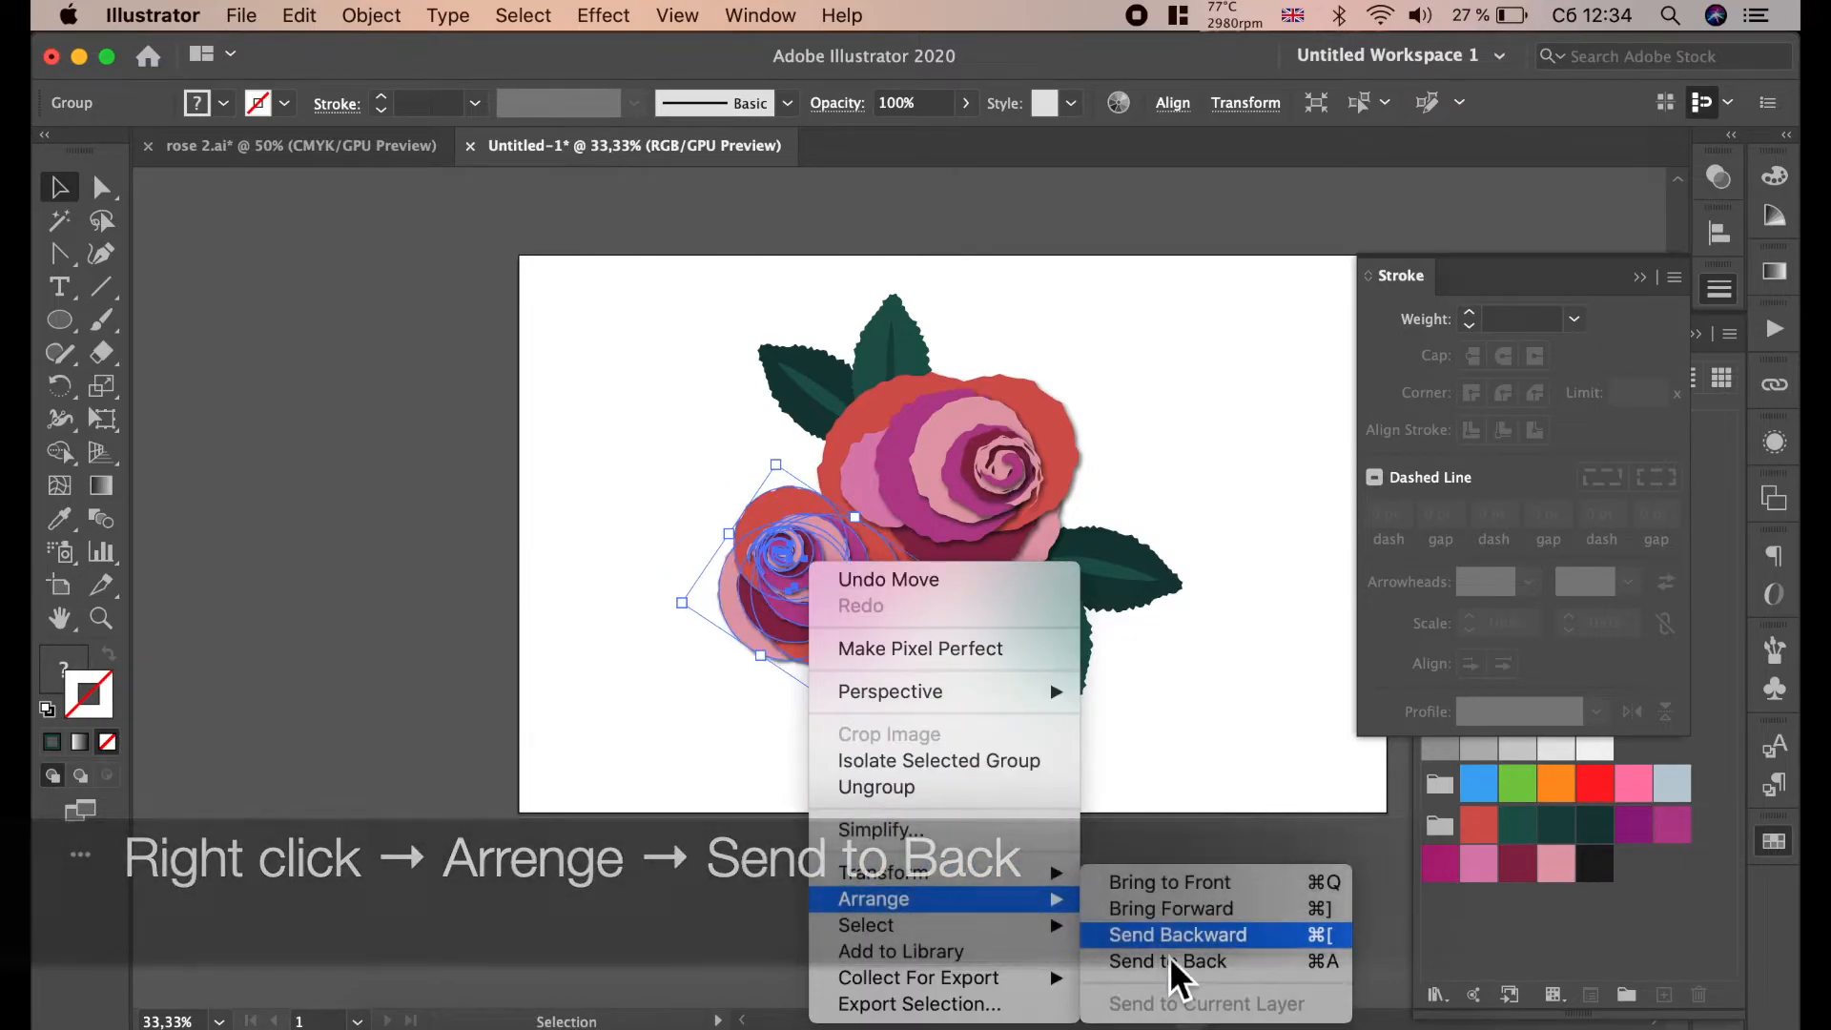
{"action": "left_click", "coordinate": [1188, 964]}
- Place smaller copies of the small rose at the large rose's right and at the bouquet's far left, behind the other roses
{"action": "left_click_drag", "start_coordinate": [784, 577], "coordinate": [1133, 458]}
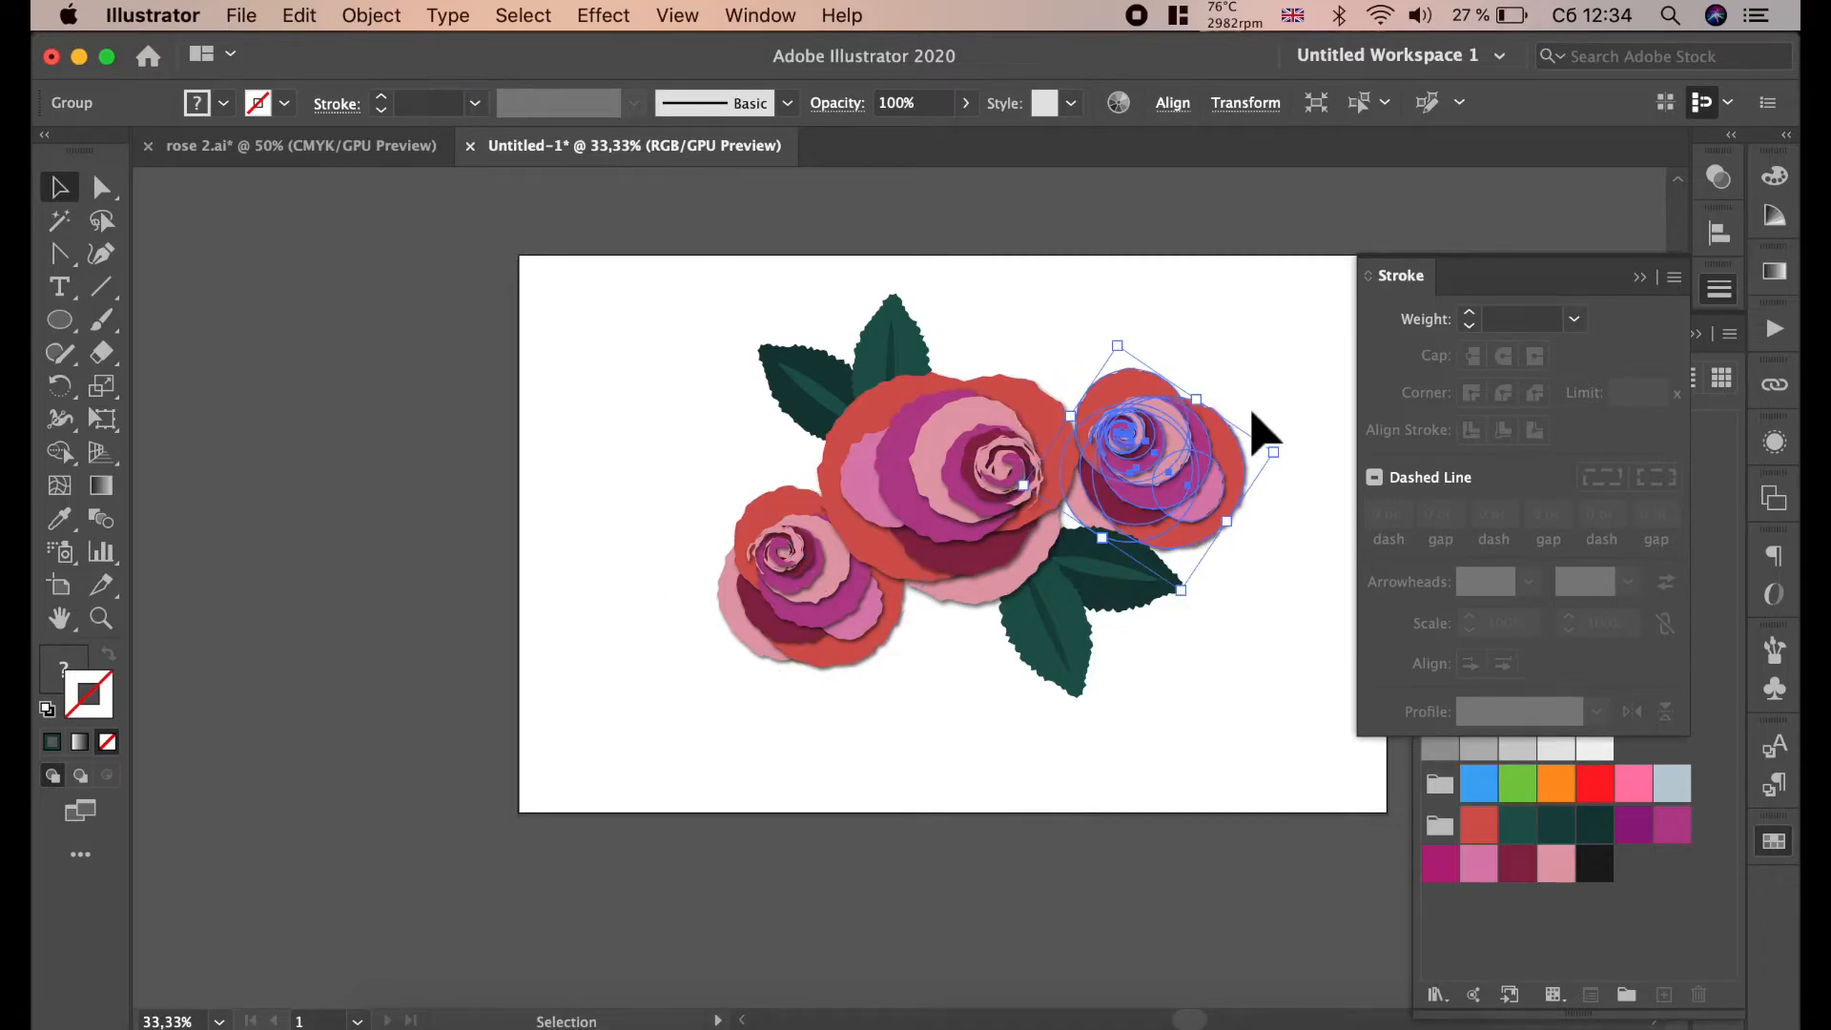
{"action": "left_click_drag", "start_coordinate": [1274, 452], "coordinate": [685, 509]}
{"action": "right_click", "coordinate": [682, 530]}
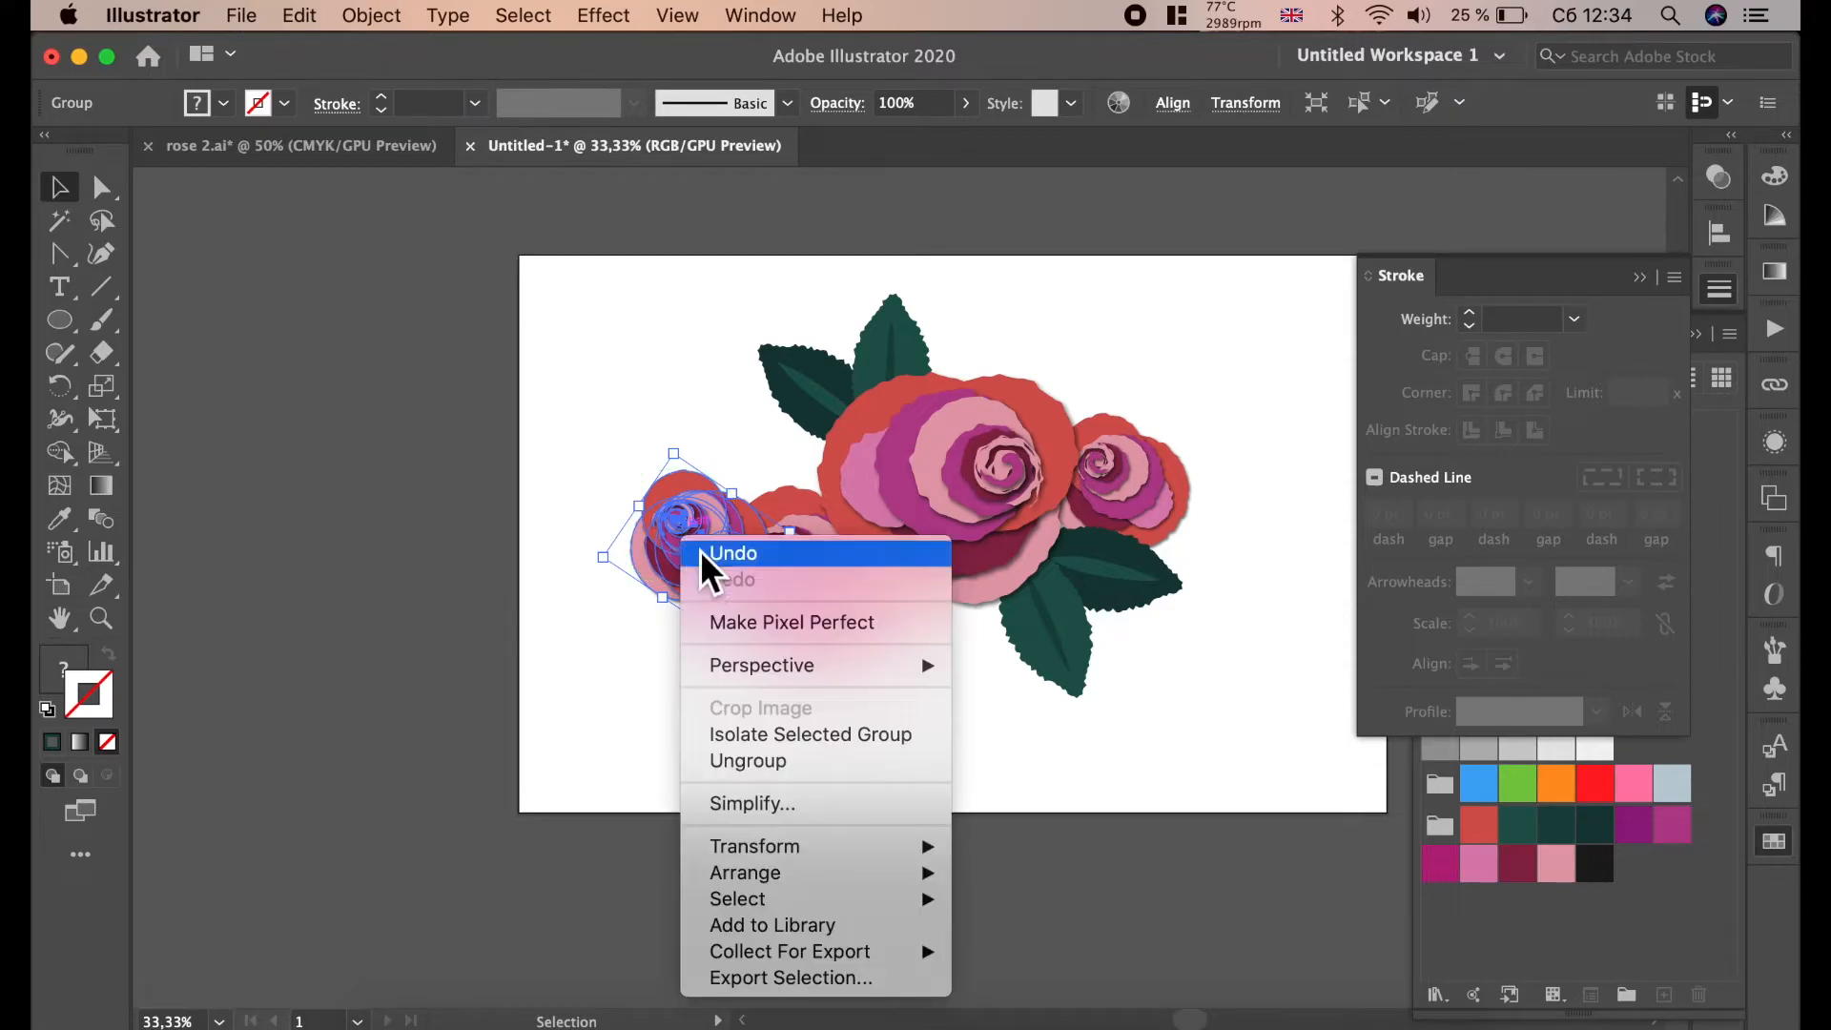
{"action": "mouse_move", "coordinate": [760, 874]}
{"action": "left_click", "coordinate": [1039, 952]}
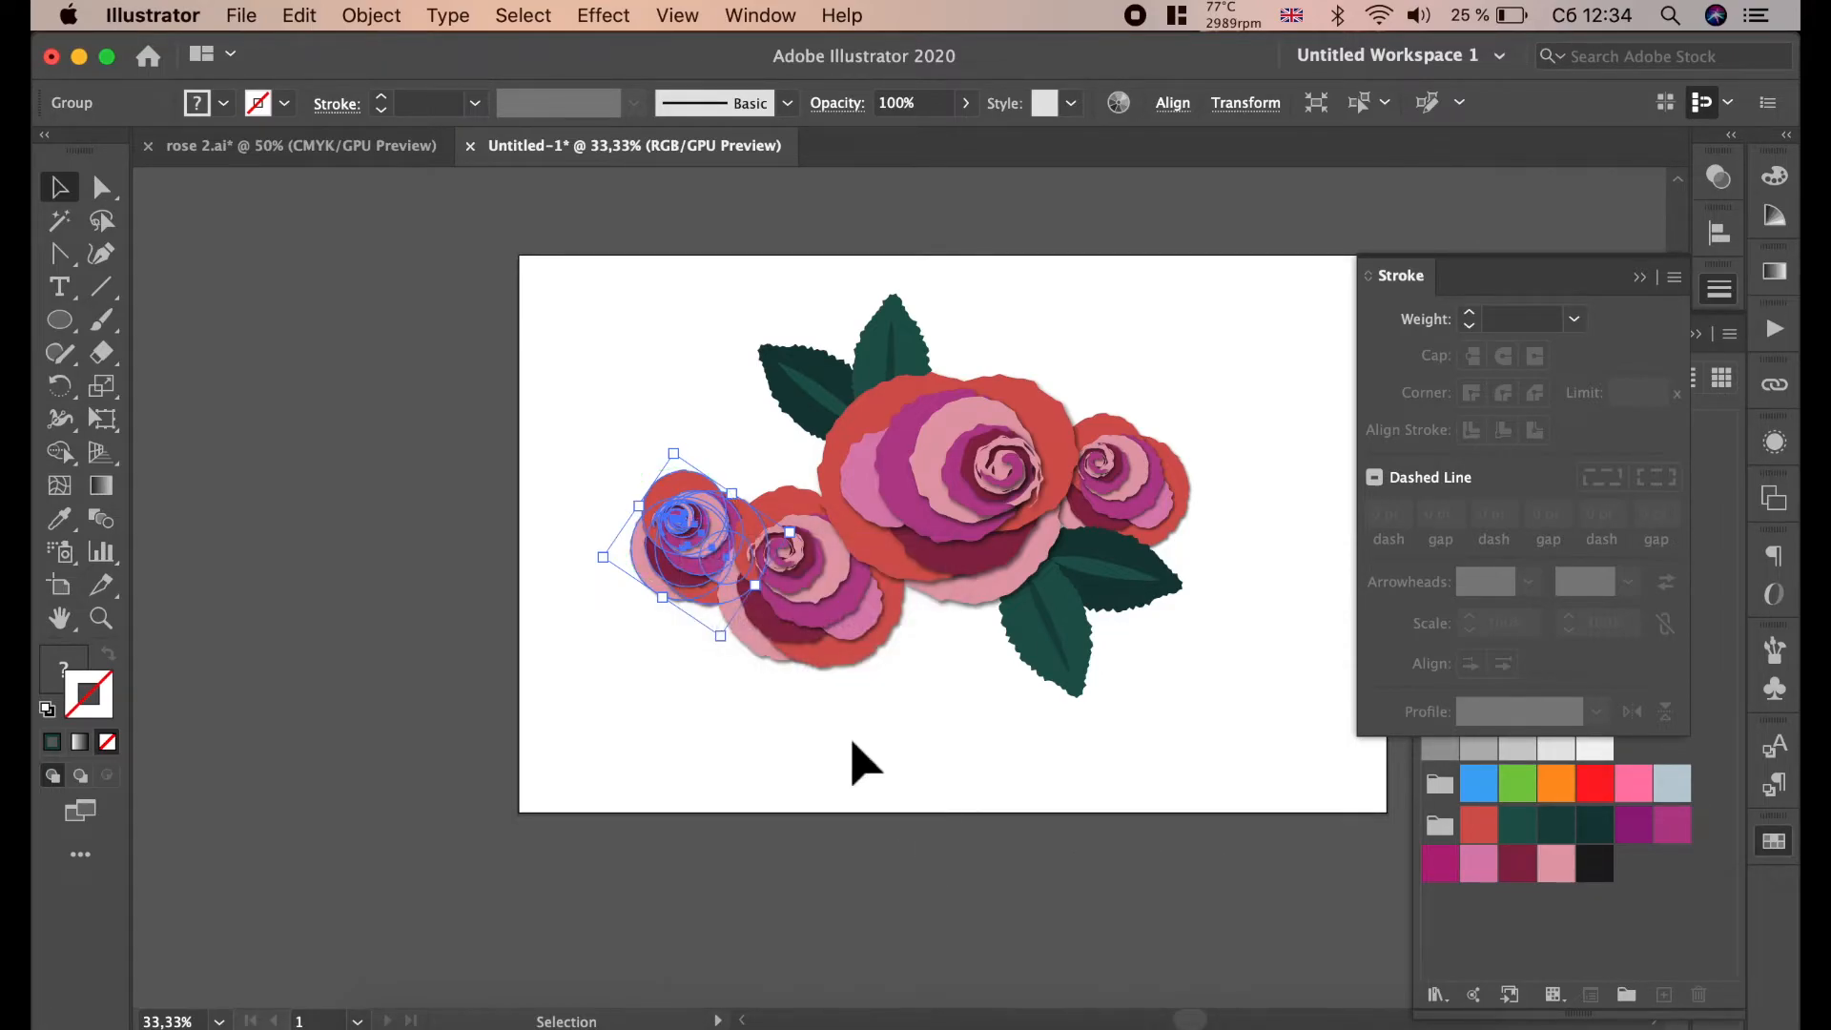
- Copy the far-left small rose to below the large rose, rotating and reflecting the copy to vary its direction
{"action": "left_click_drag", "start_coordinate": [688, 551], "coordinate": [887, 665]}
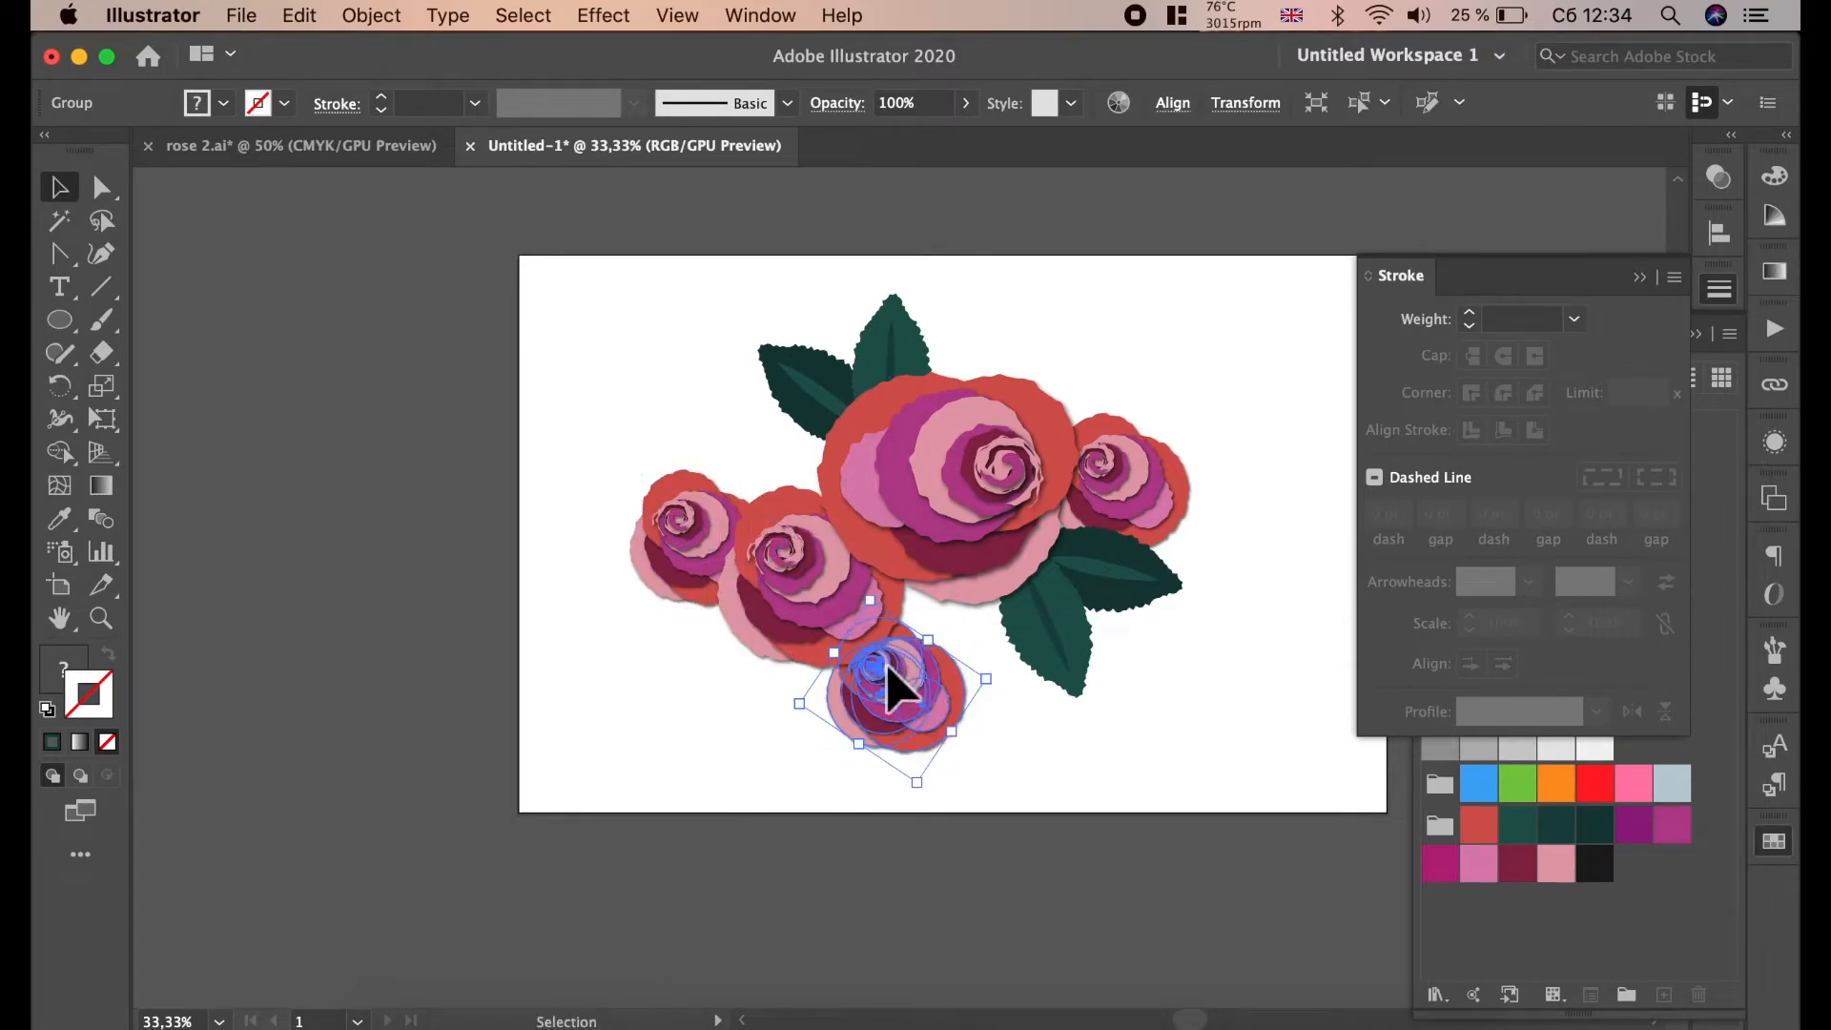
{"action": "left_click_drag", "start_coordinate": [1014, 679], "coordinate": [968, 715]}
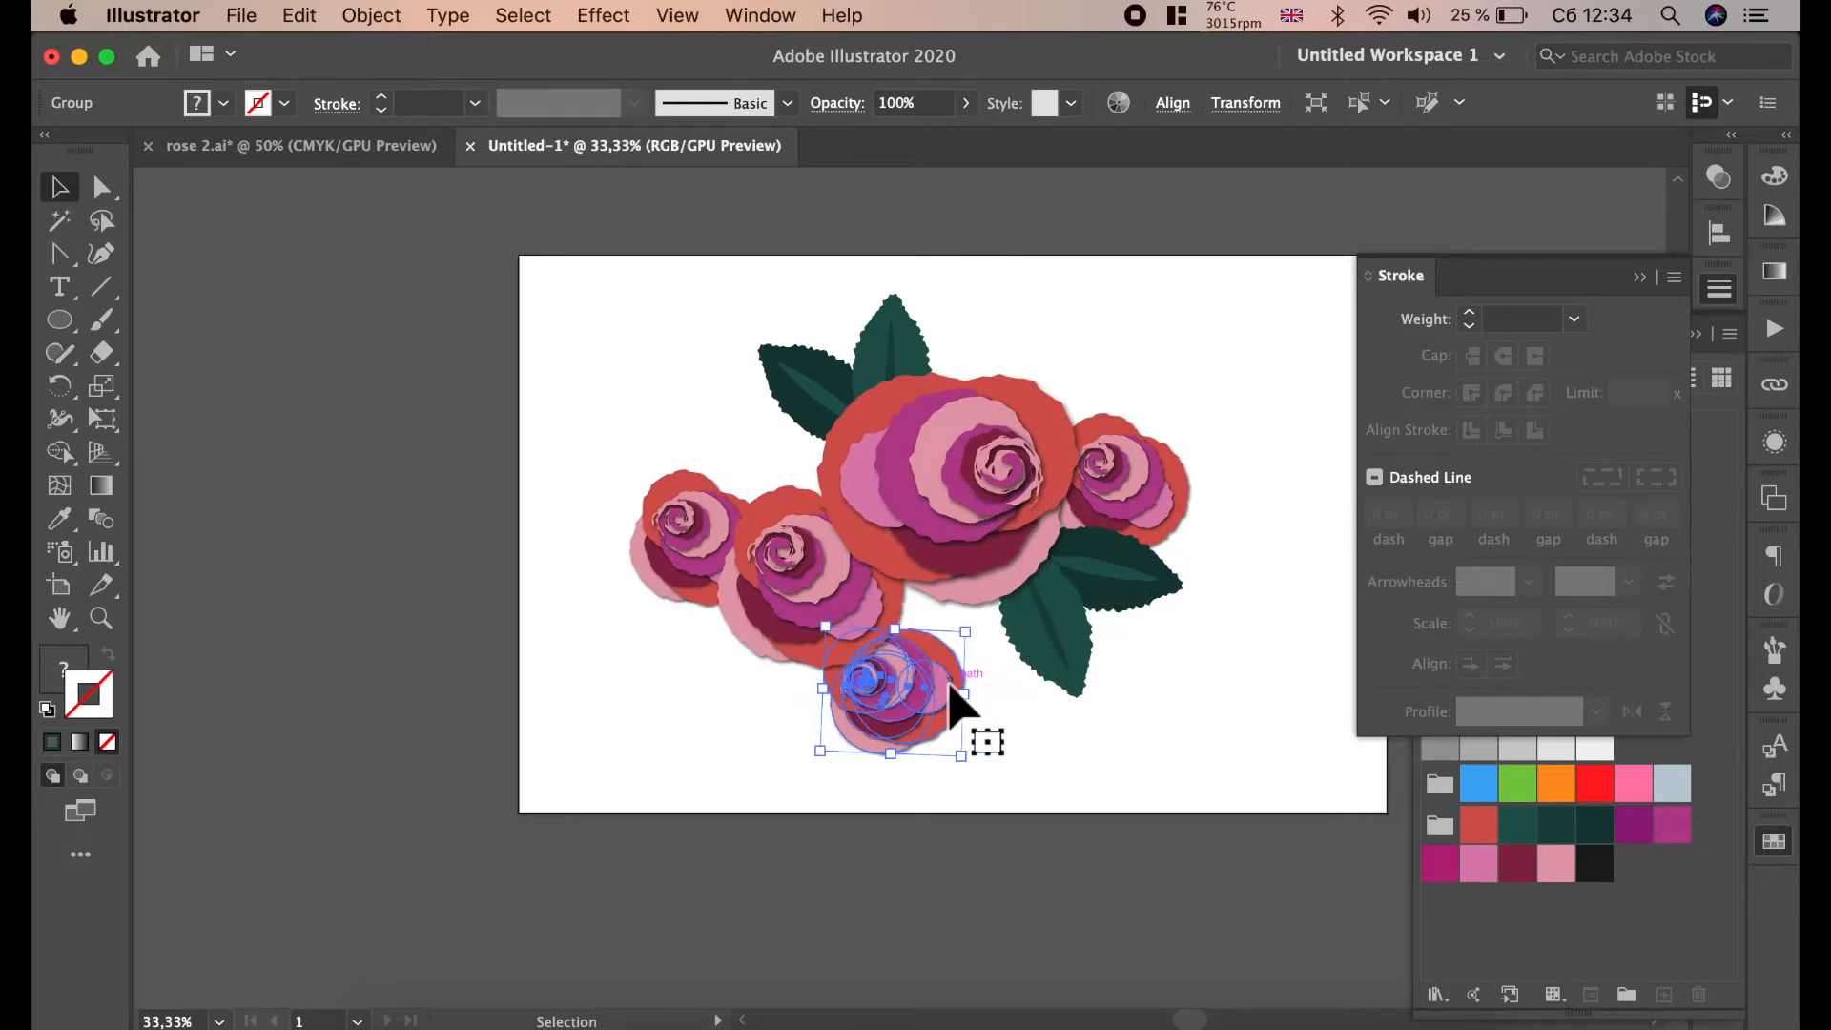
{"action": "right_click", "coordinate": [934, 695]}
{"action": "mouse_move", "coordinate": [1072, 885]}
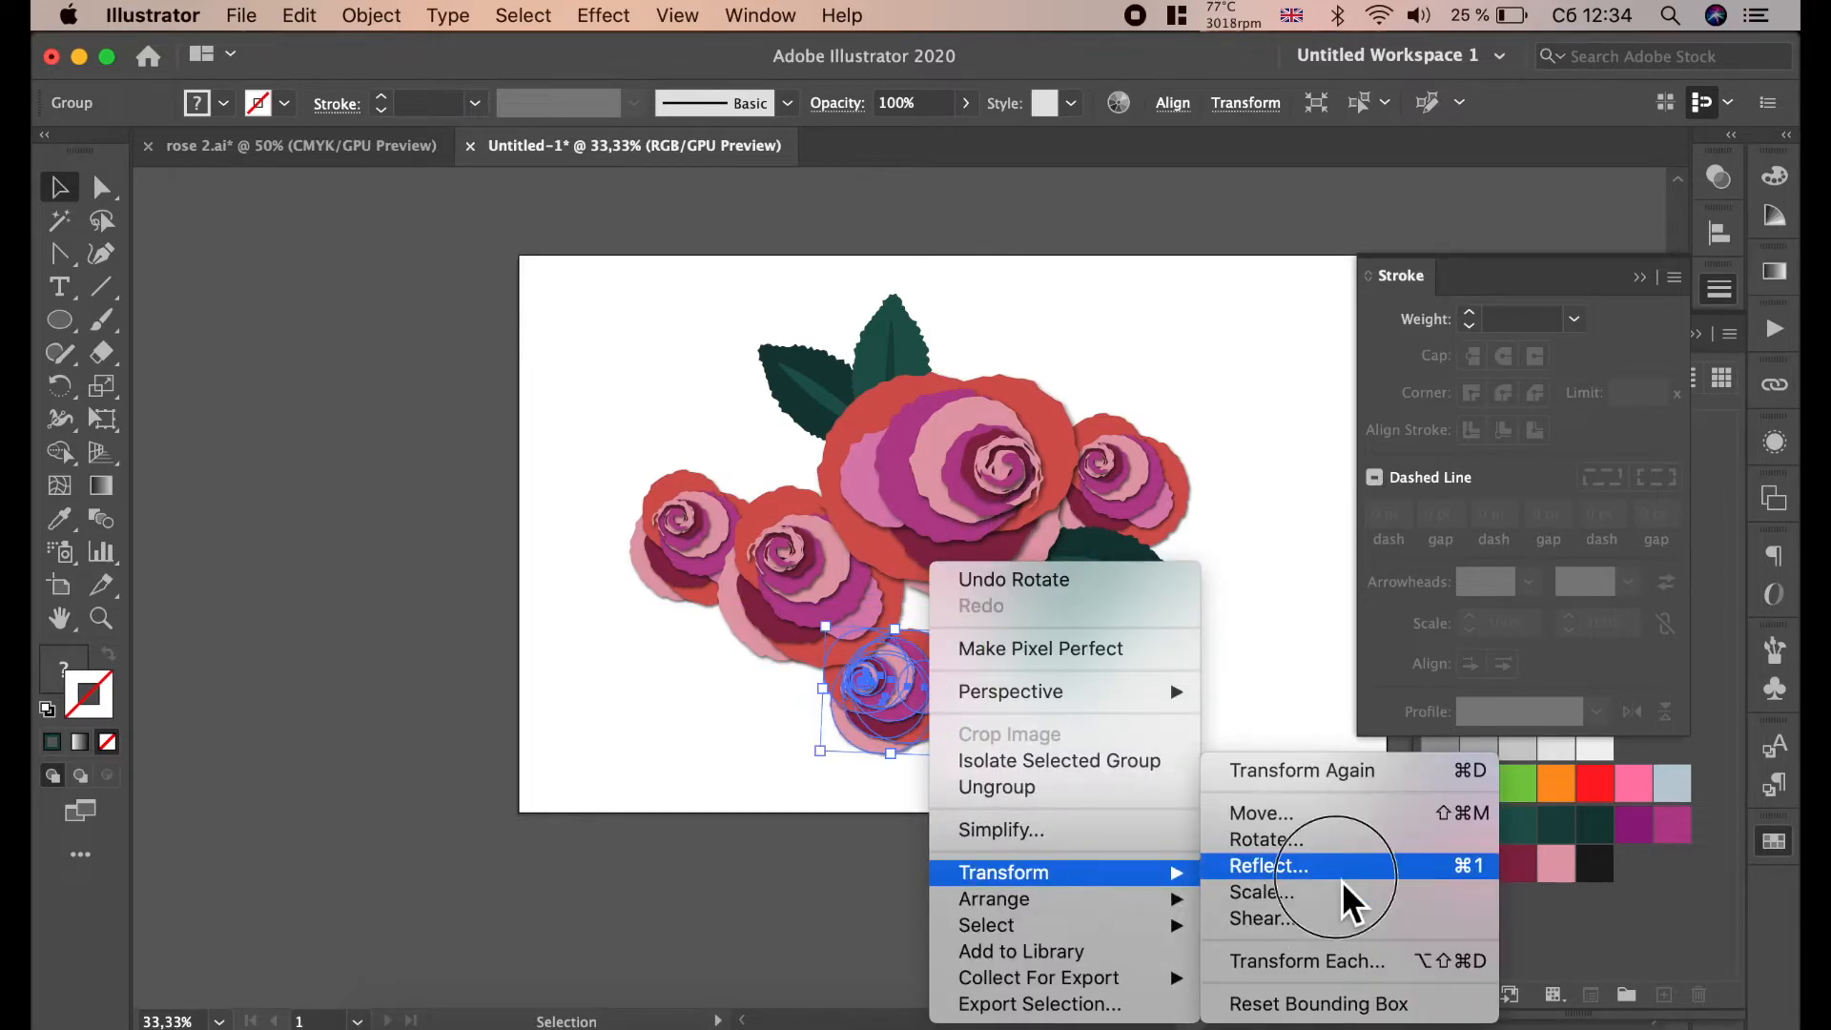
{"action": "left_click", "coordinate": [1337, 871]}
{"action": "left_click", "coordinate": [1225, 669]}
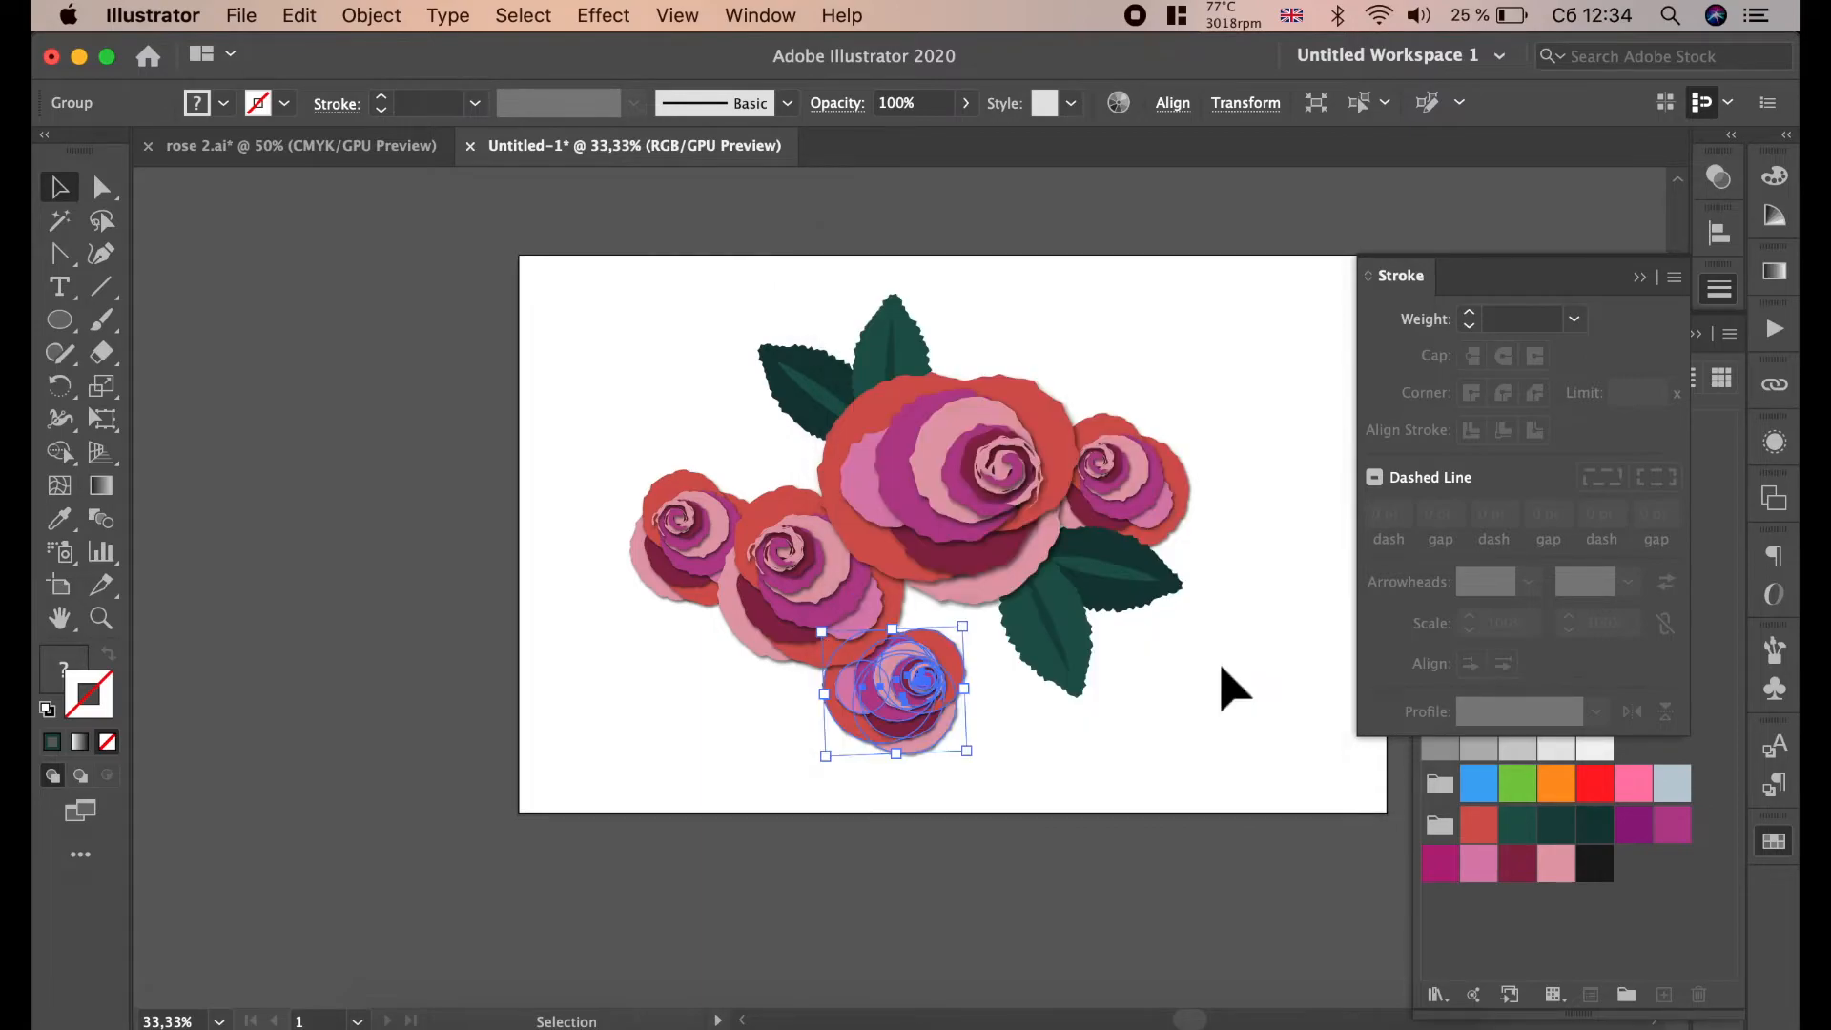
{"action": "left_click", "coordinate": [1011, 713]}
{"action": "left_click", "coordinate": [962, 693]}
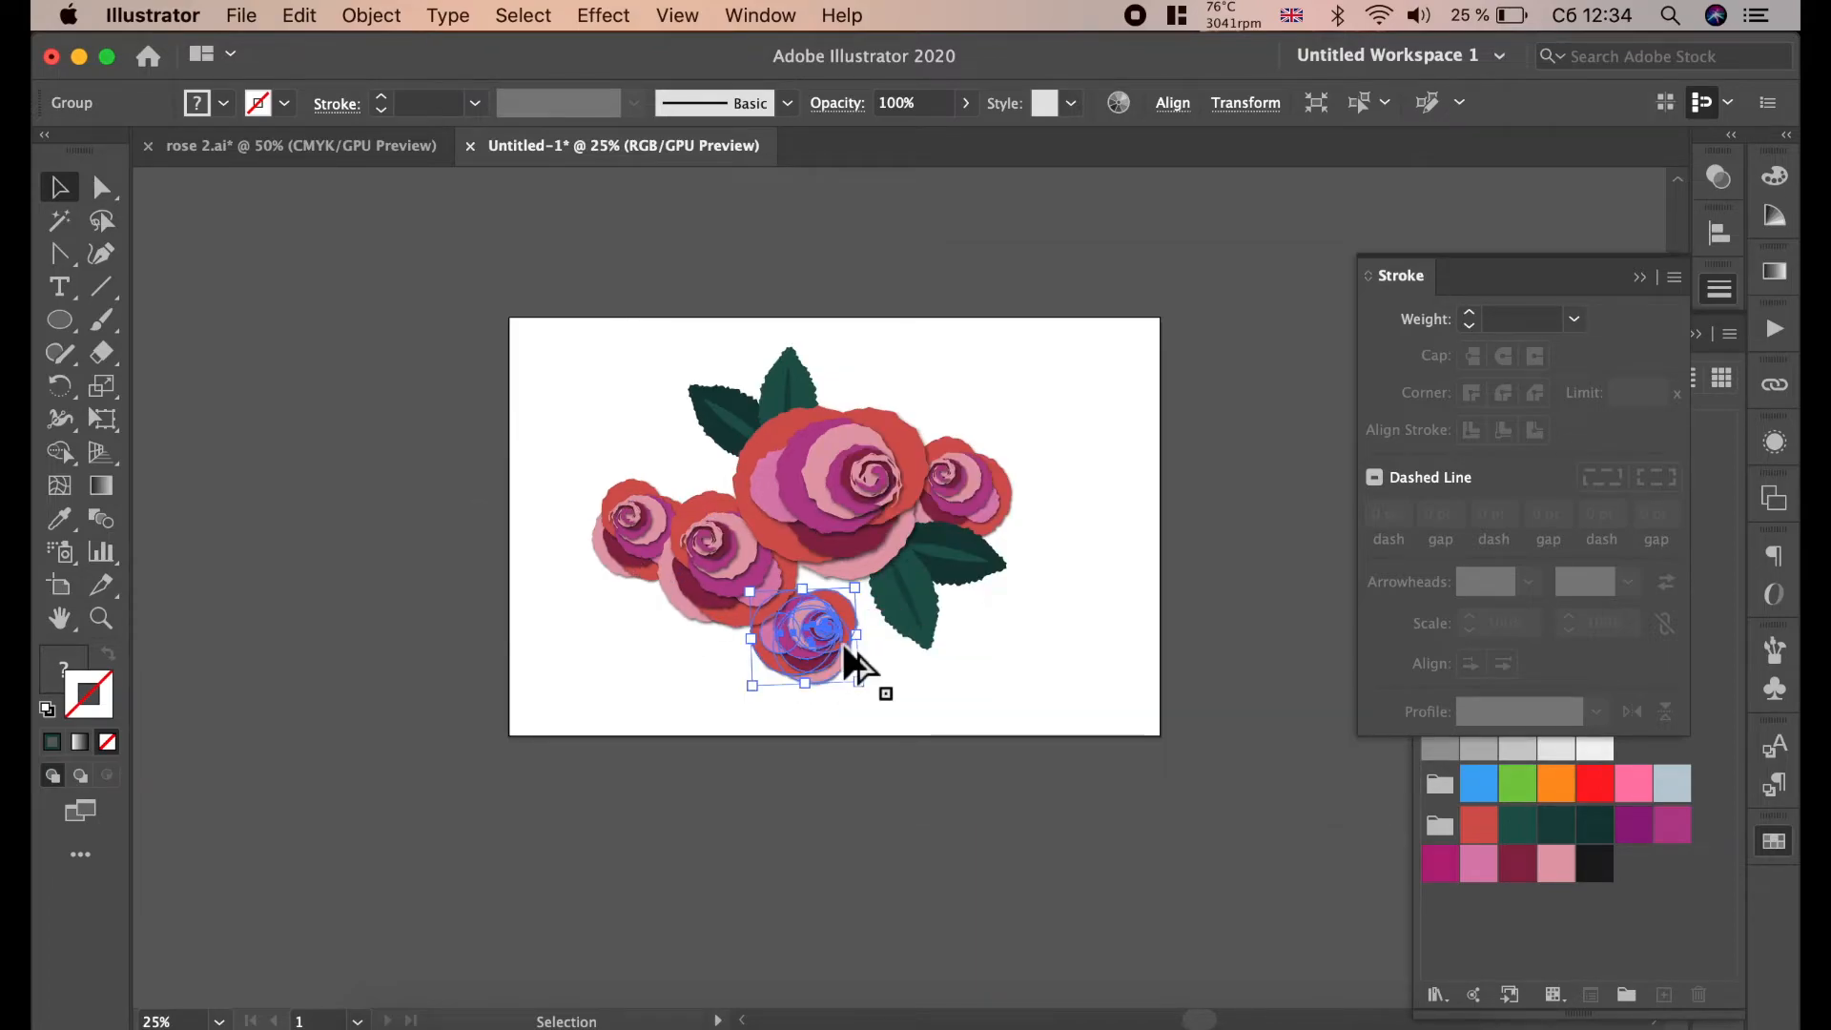
- Place a copy of the far-left small rose on the empty area below the original and ungroup it
{"action": "key", "text": "super+equal"}
{"action": "left_click_drag", "start_coordinate": [798, 631], "coordinate": [347, 625]}
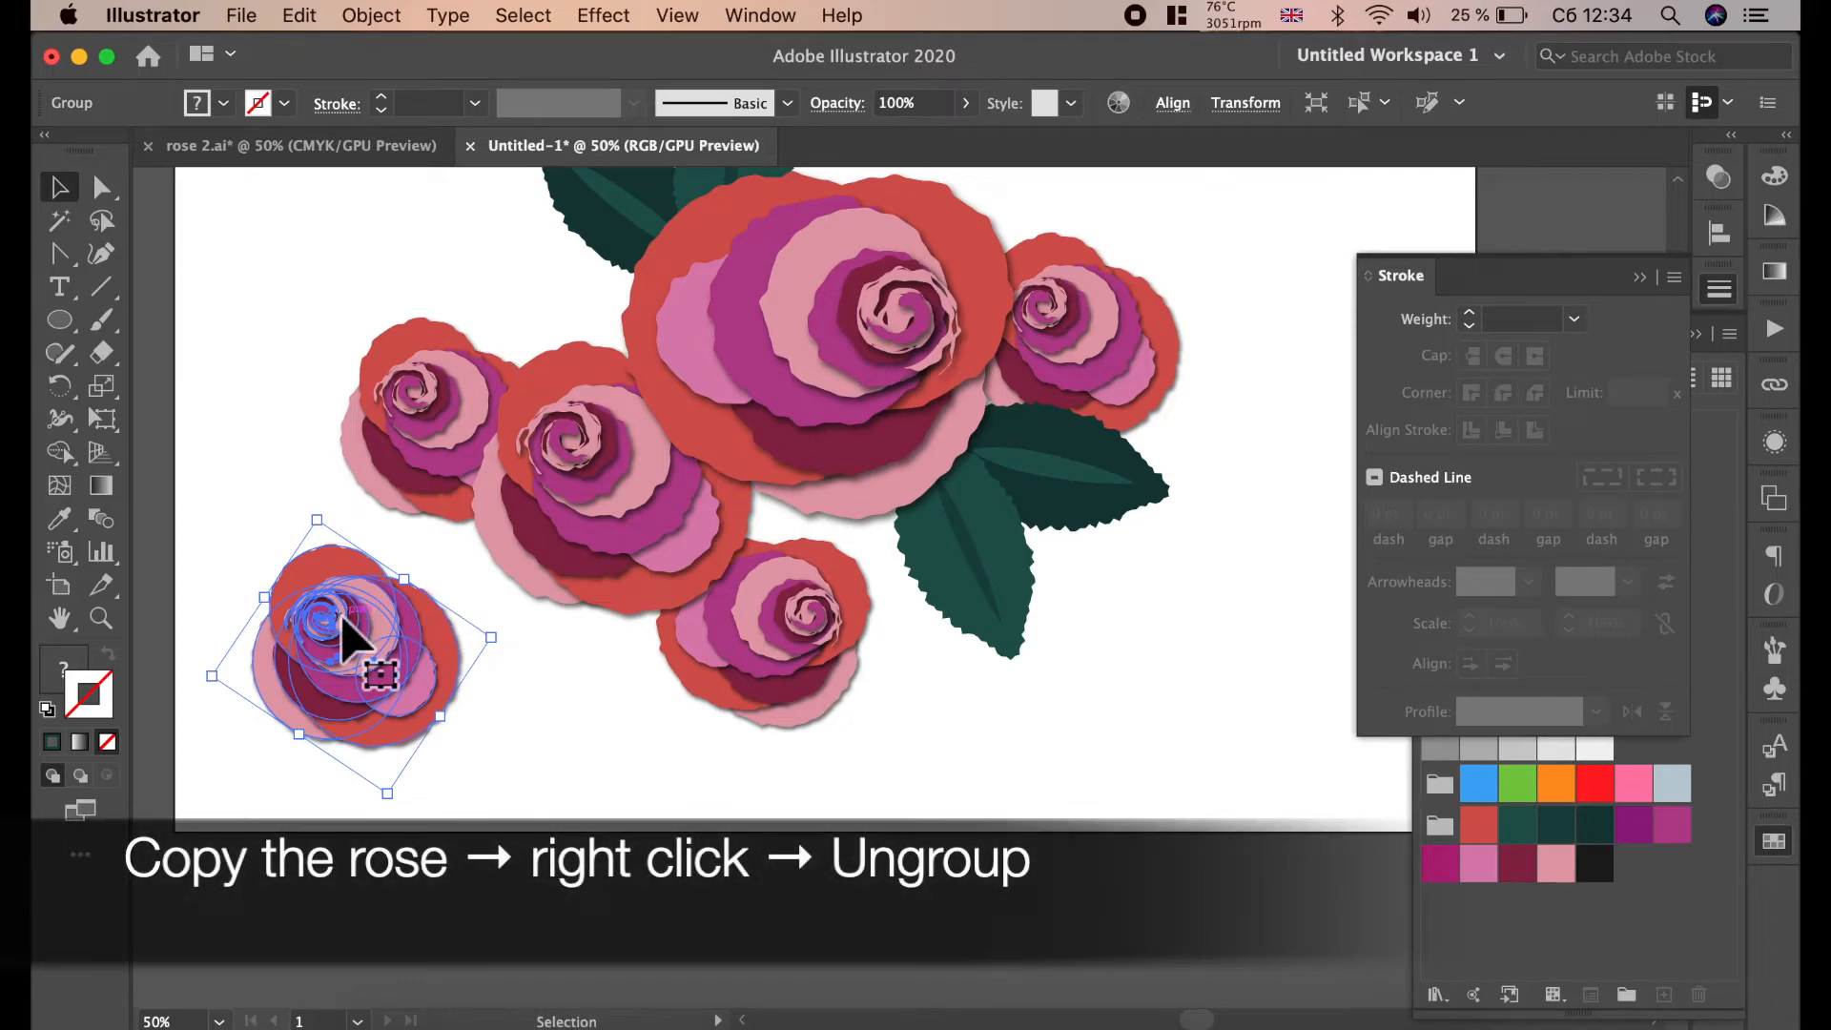
{"action": "right_click", "coordinate": [348, 620]}
{"action": "left_click", "coordinate": [450, 788]}
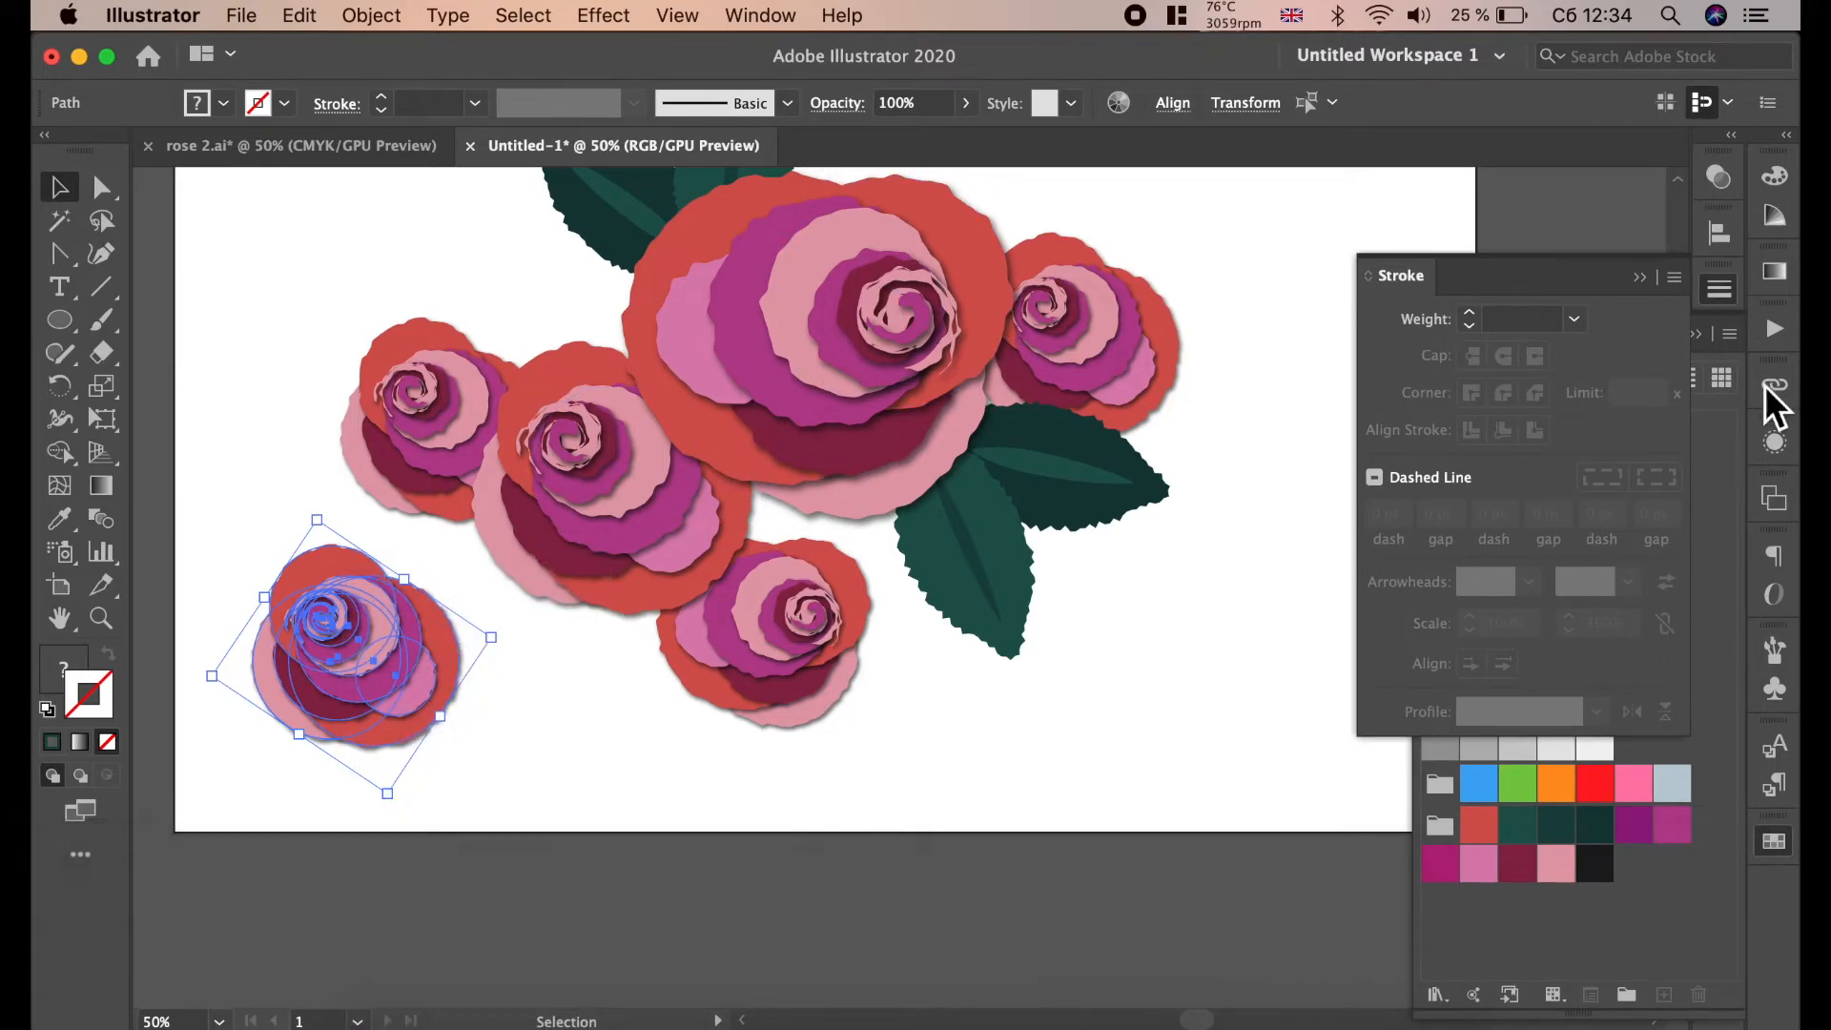
- Hide the Drop Shadow effect on the ungrouped rose's petals and unite them into a single shape
{"action": "left_click", "coordinate": [1776, 445]}
{"action": "left_click", "coordinate": [1442, 579]}
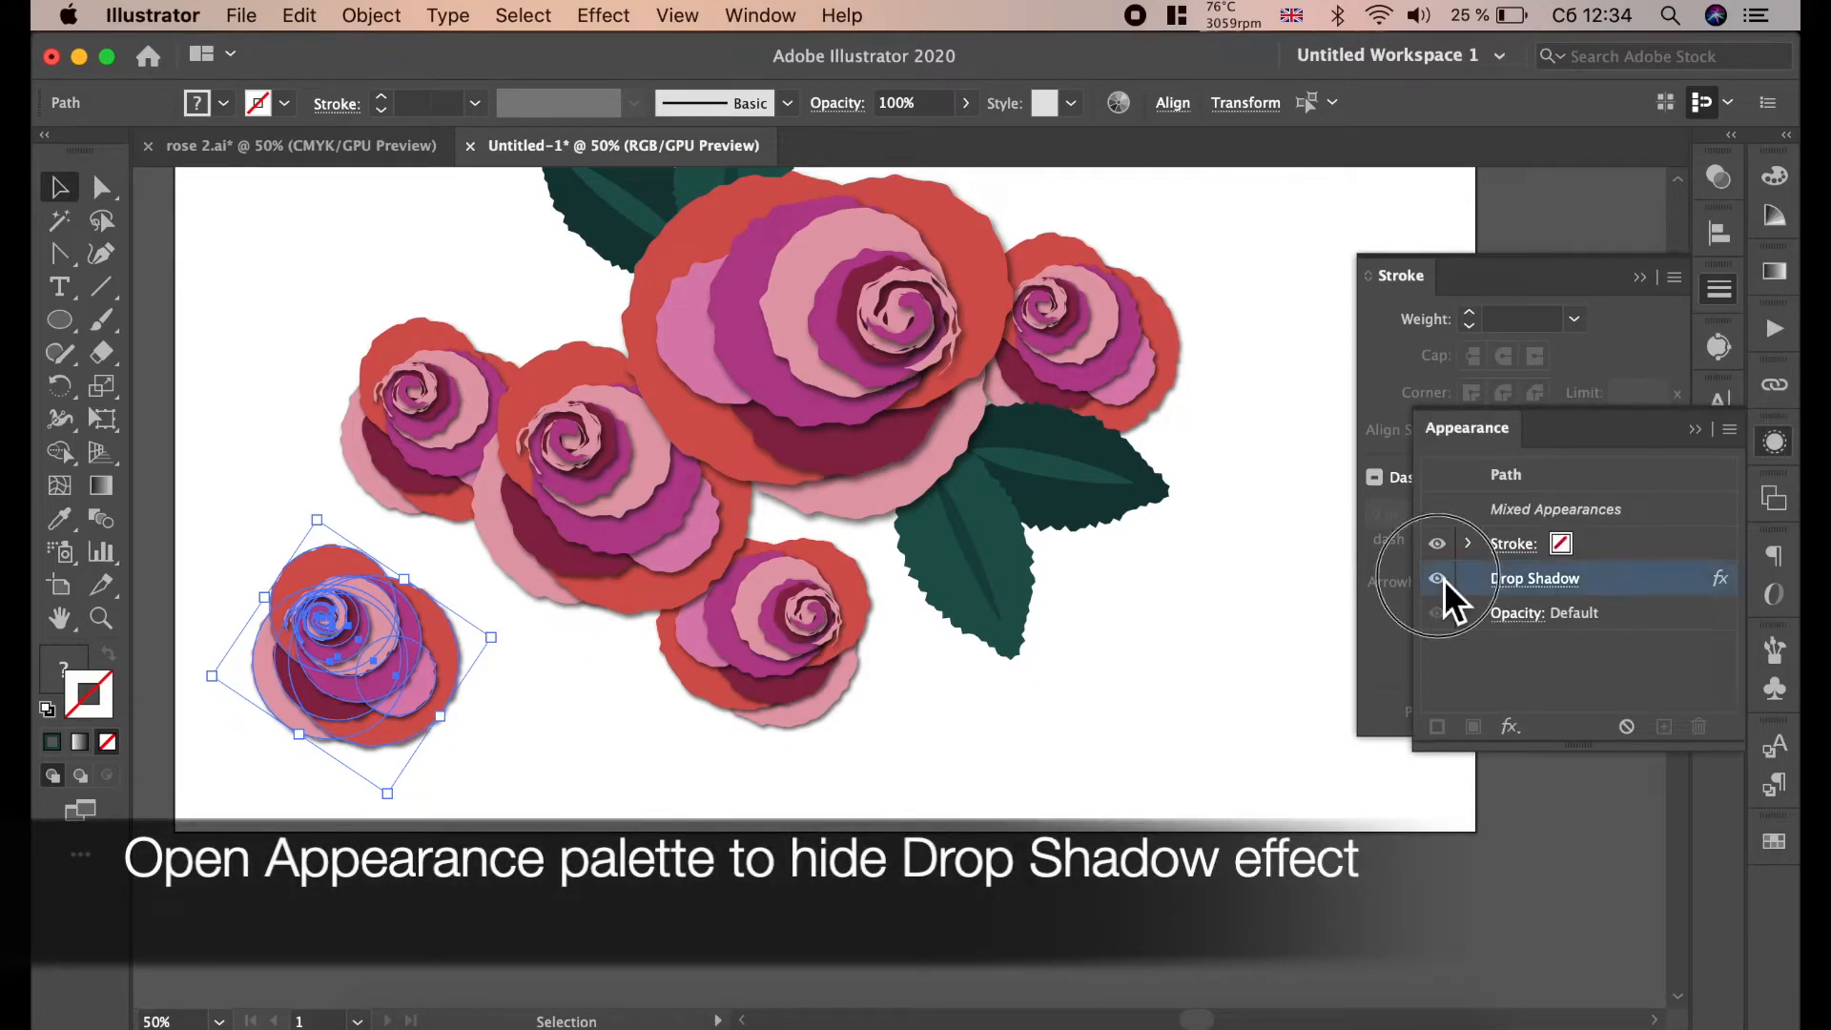
{"action": "left_click", "coordinate": [1698, 429]}
{"action": "left_click", "coordinate": [1719, 516]}
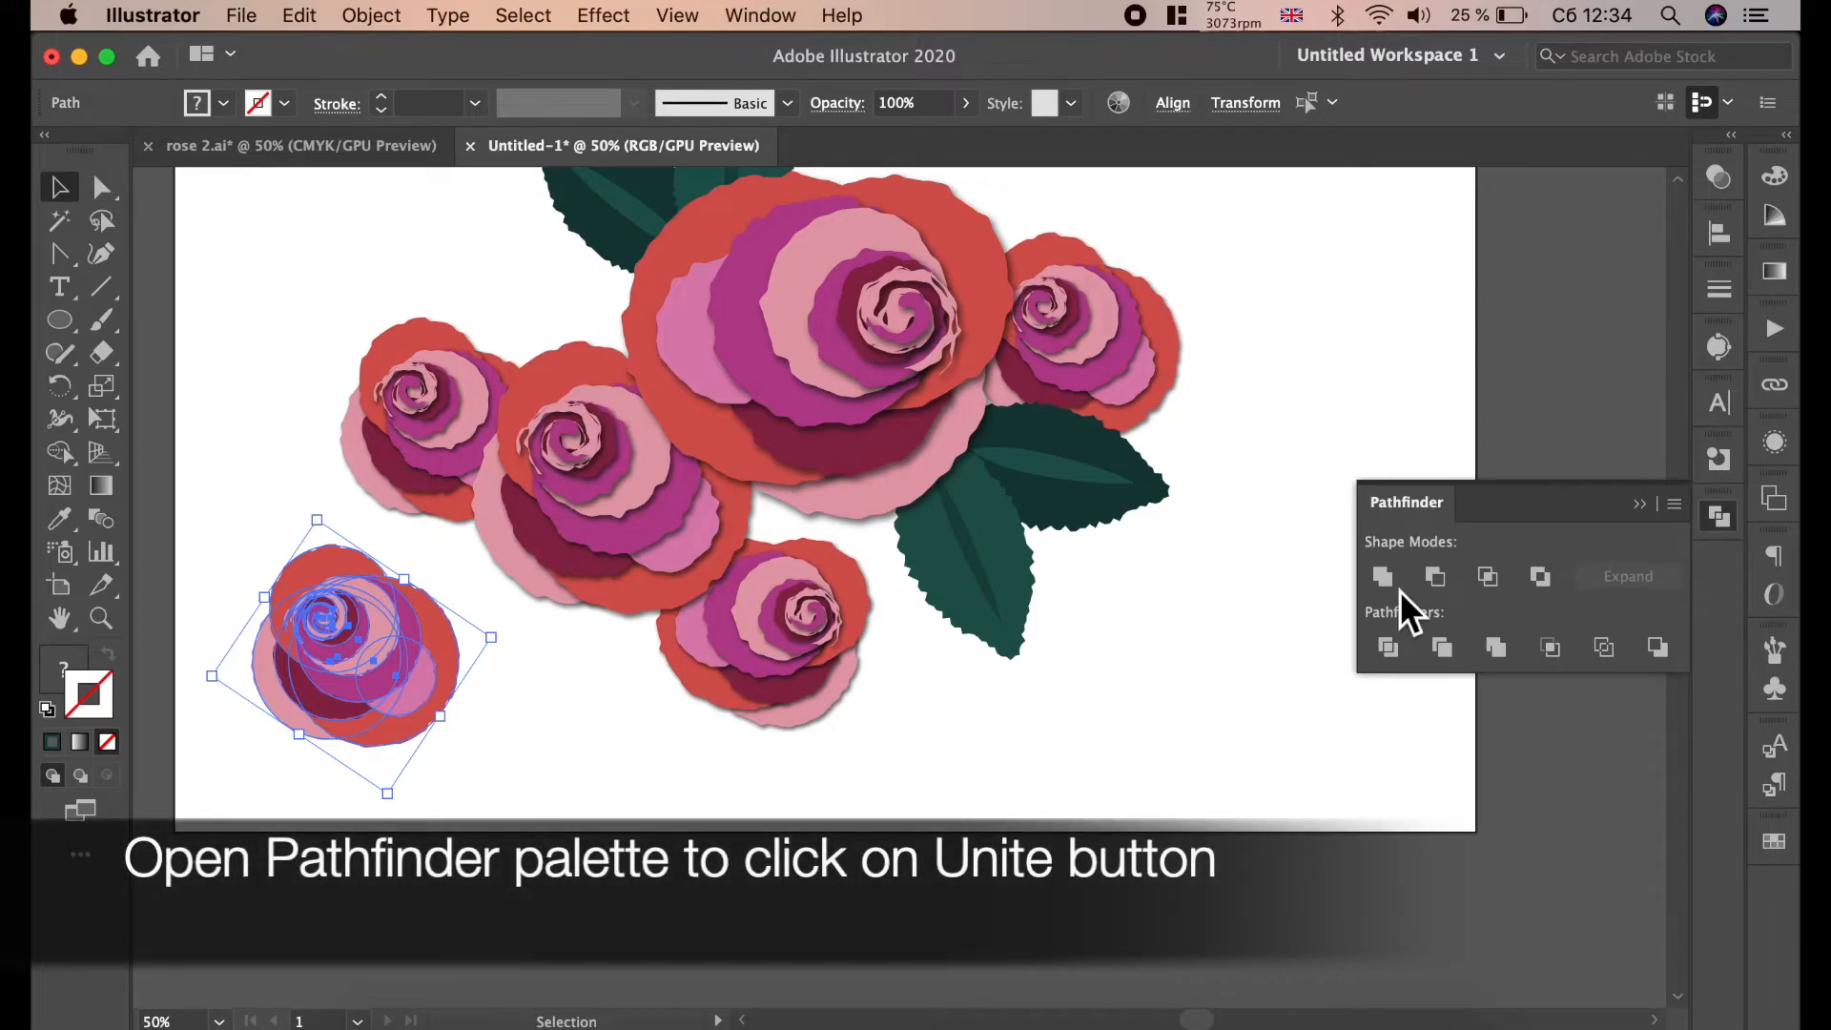
{"action": "left_click", "coordinate": [1384, 577]}
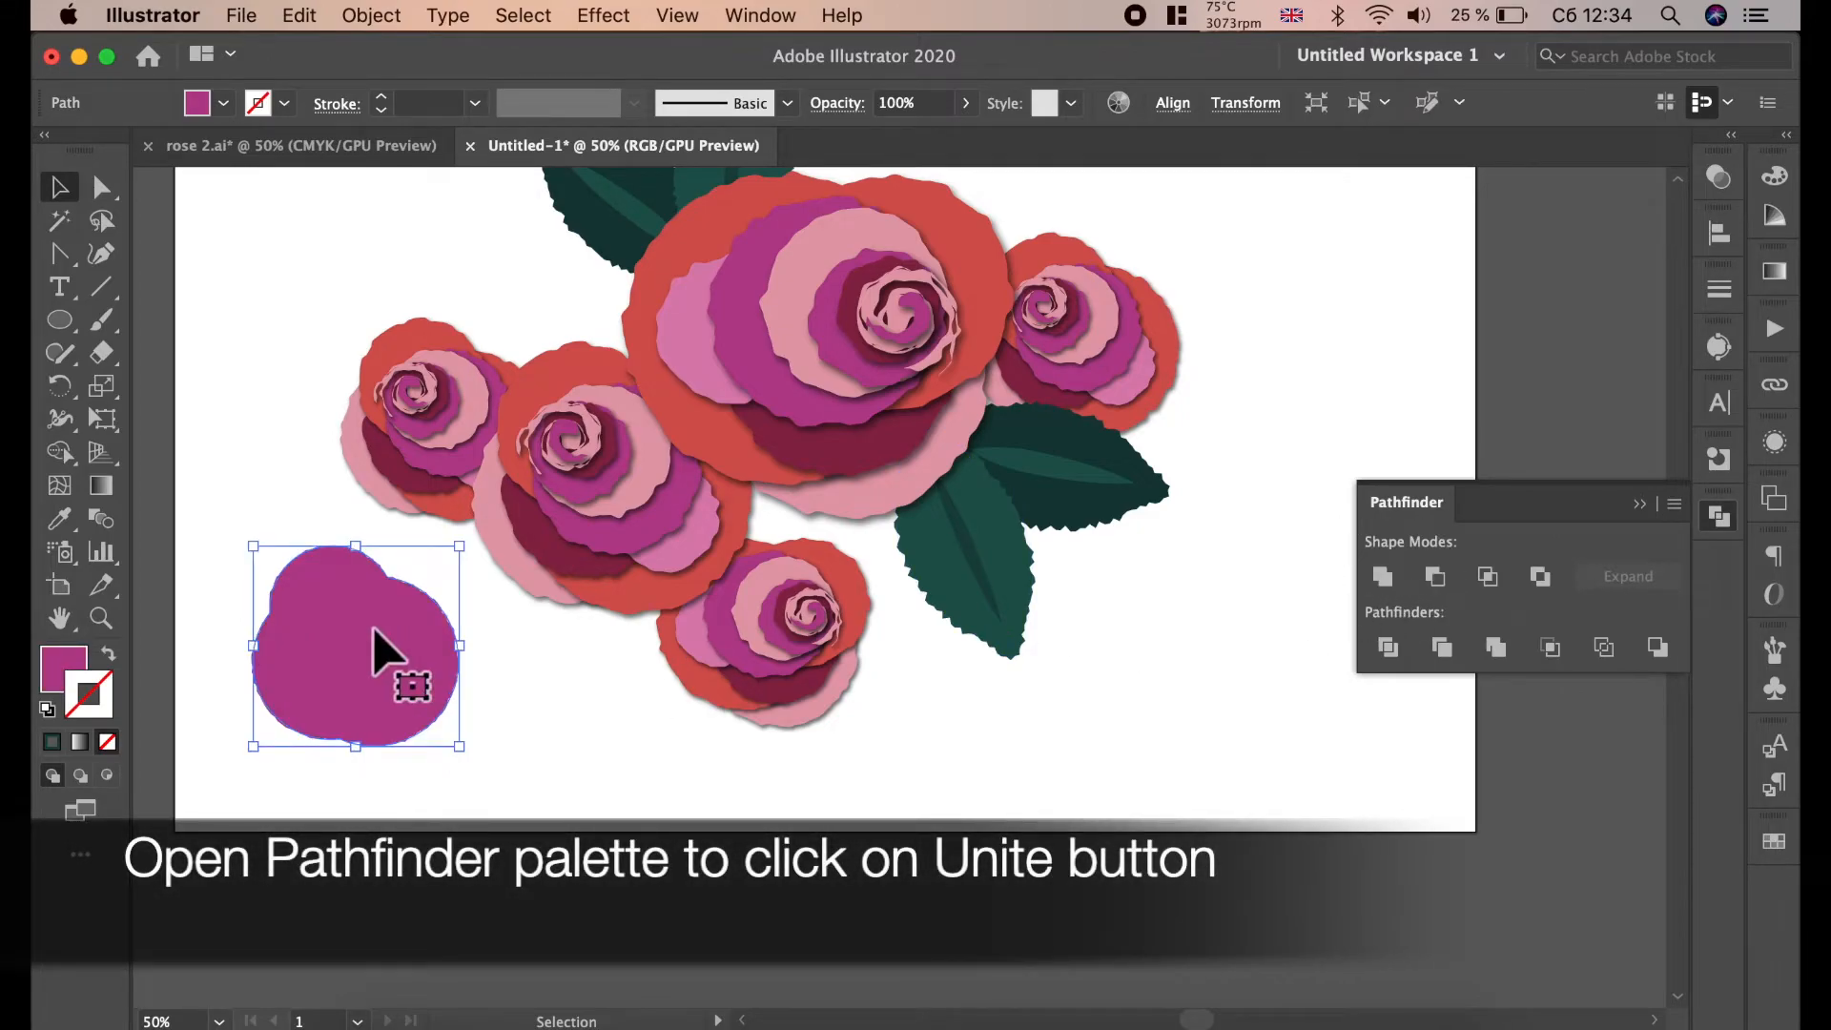
- Place the united shape over the far-left rose and set its blending mode to Soft Light
{"action": "left_click_drag", "start_coordinate": [372, 659], "coordinate": [458, 414]}
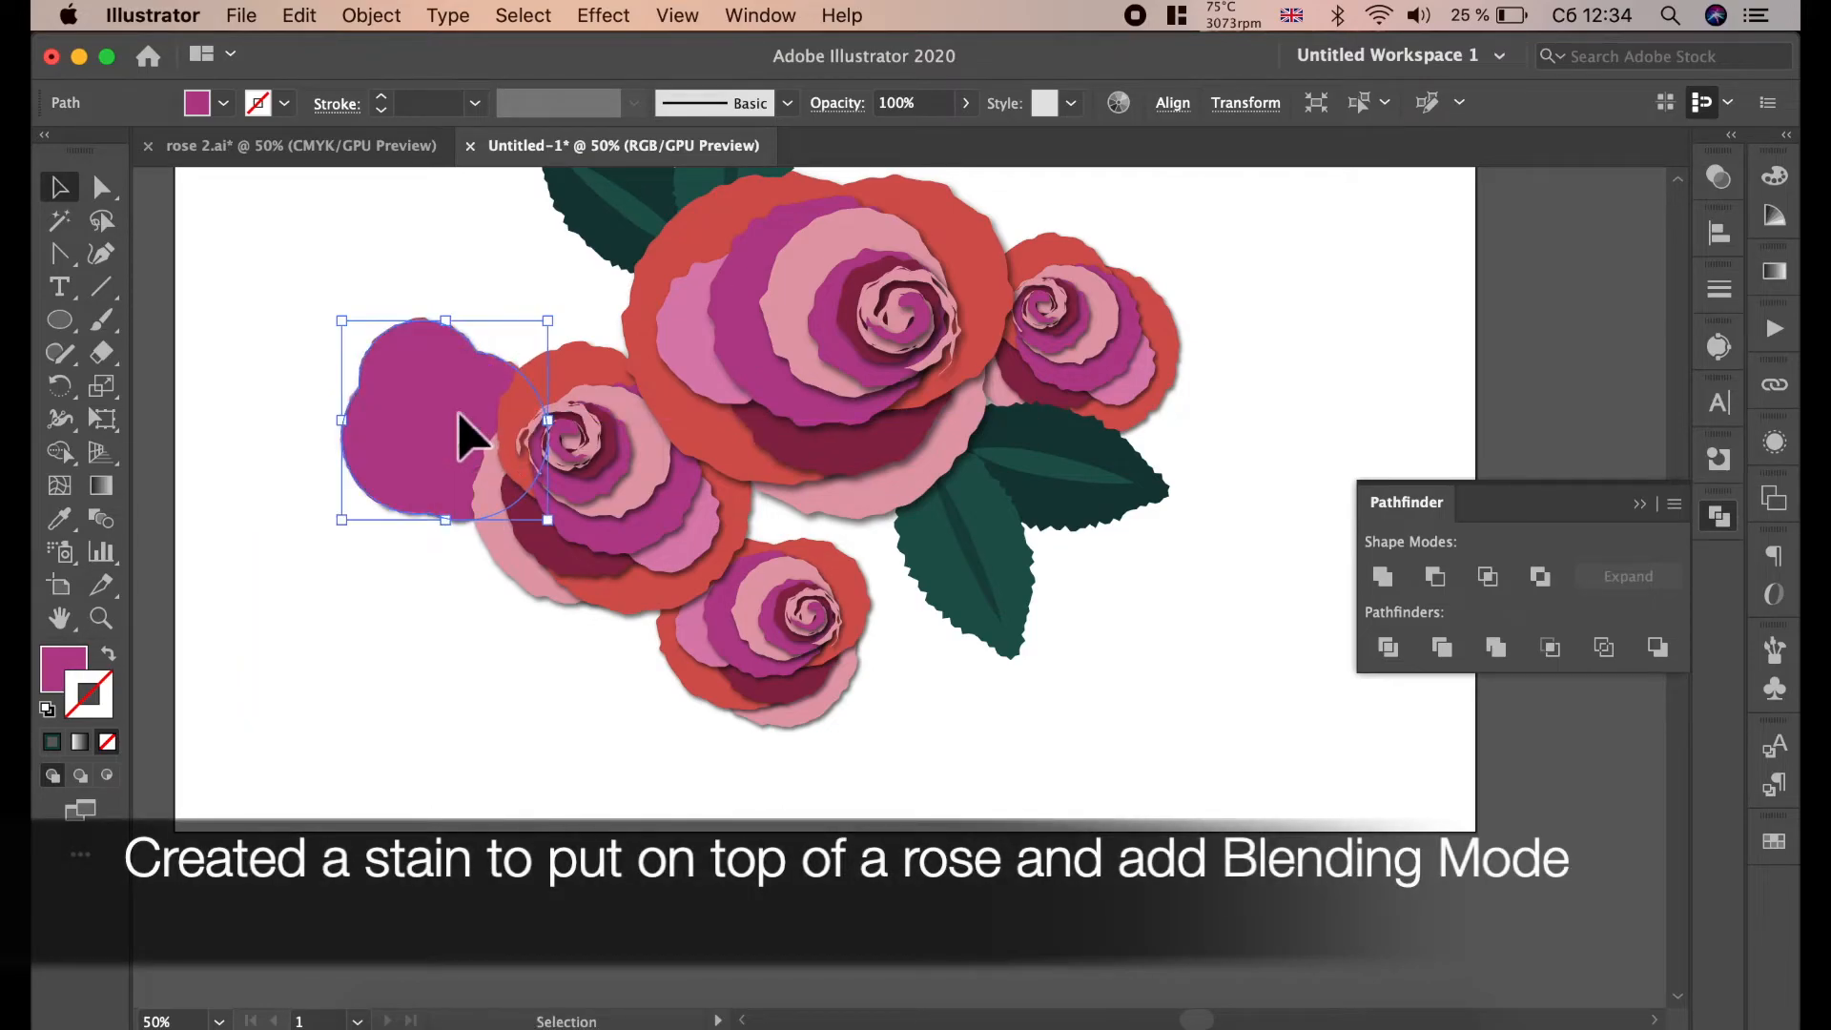
{"action": "left_click", "coordinate": [857, 111]}
{"action": "left_click", "coordinate": [639, 154]}
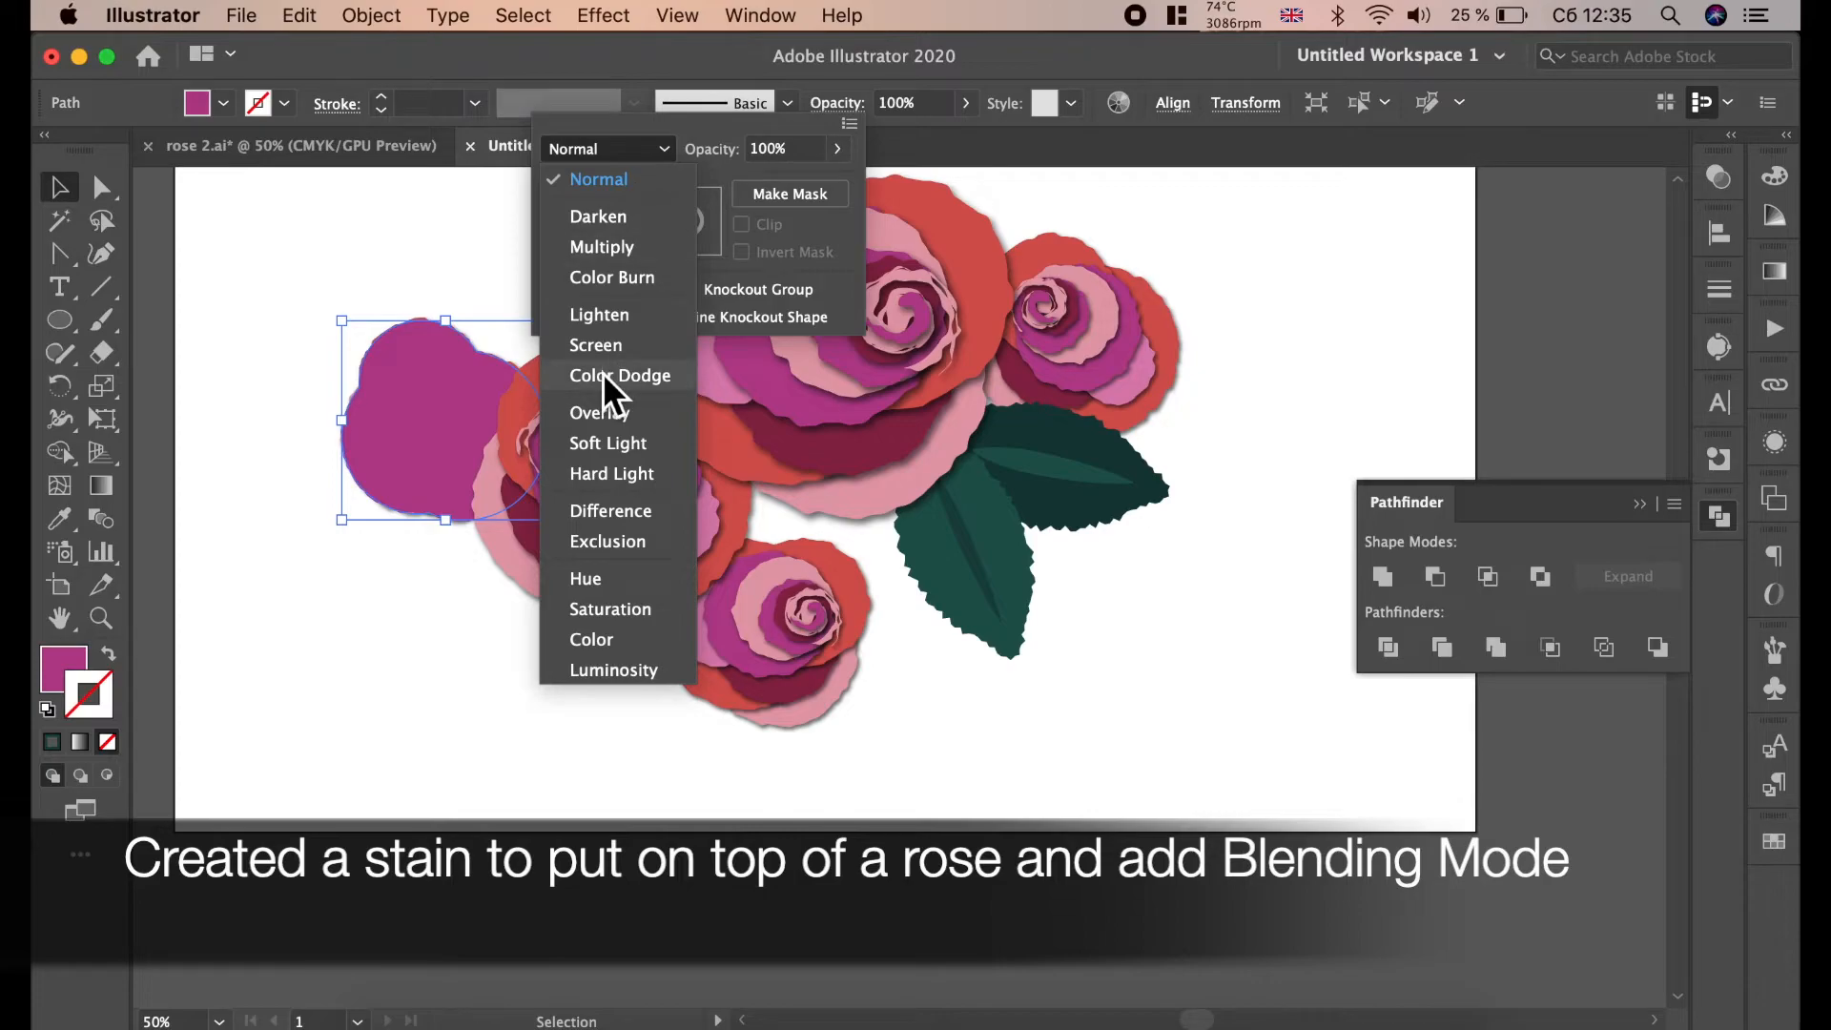
{"action": "left_click", "coordinate": [618, 469]}
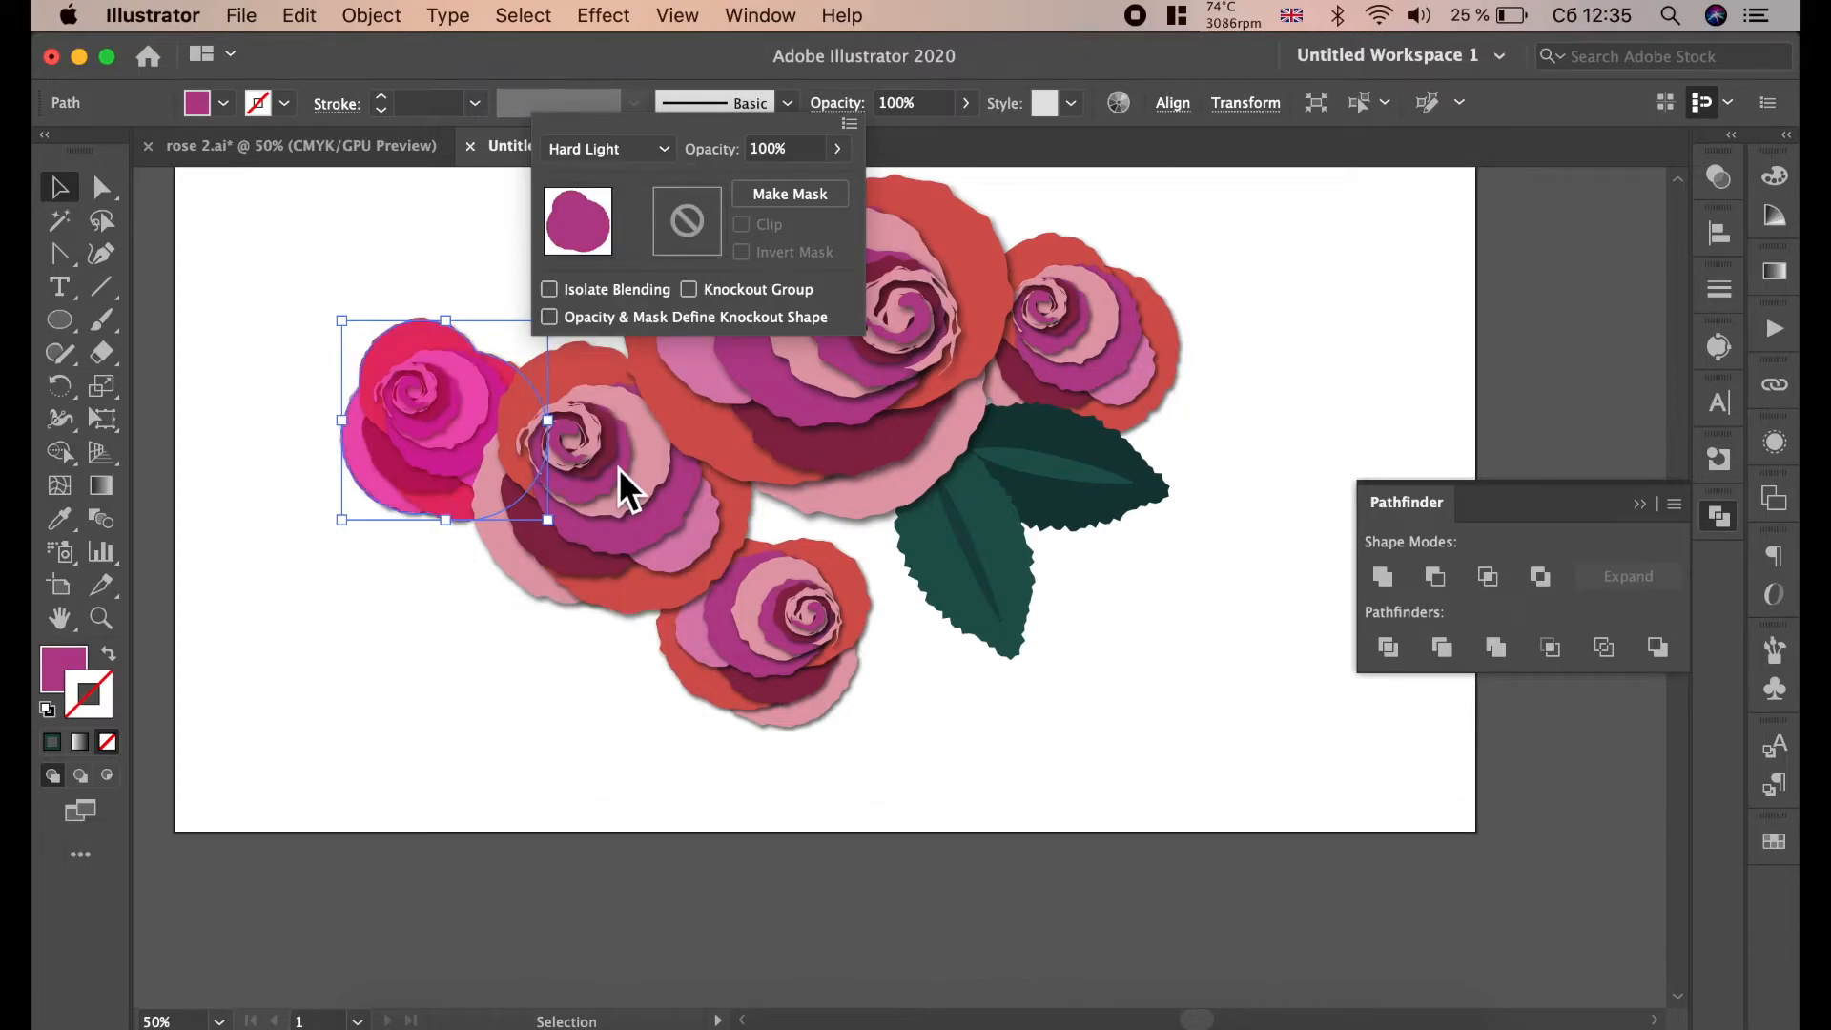
{"action": "left_click", "coordinate": [647, 153]}
{"action": "left_click", "coordinate": [628, 442]}
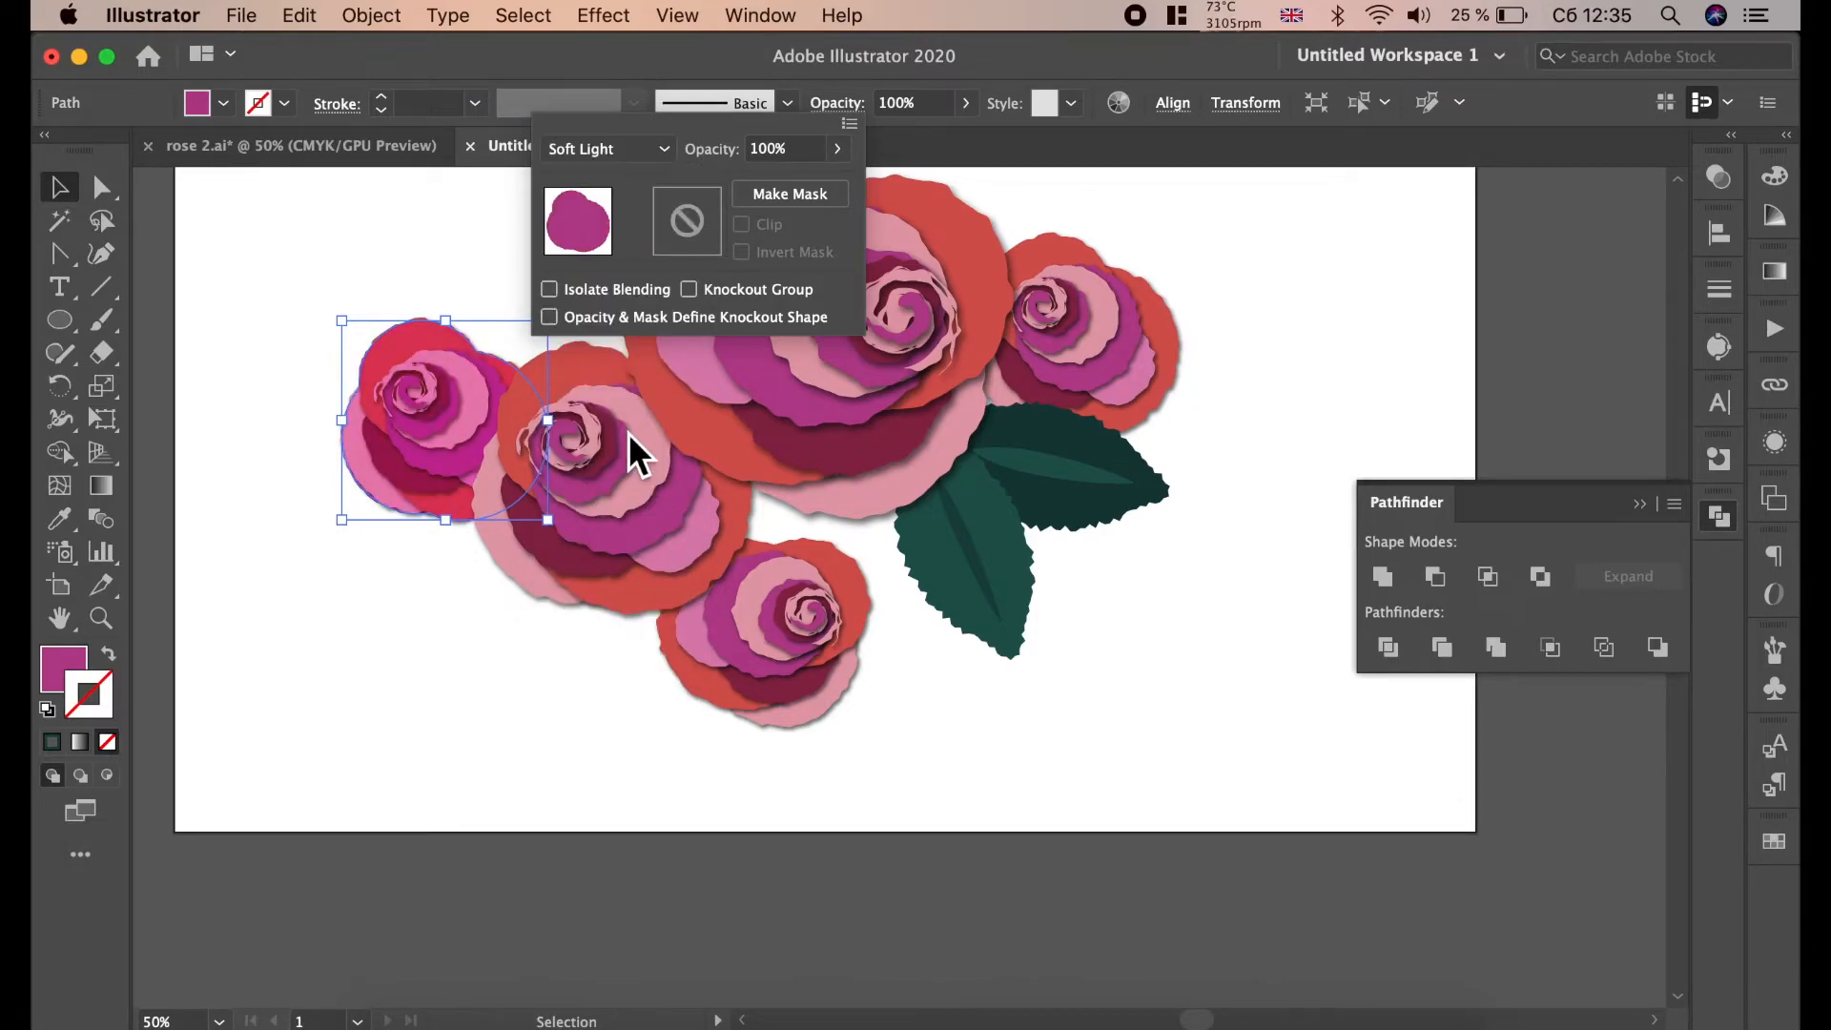
{"action": "left_click", "coordinate": [456, 666]}
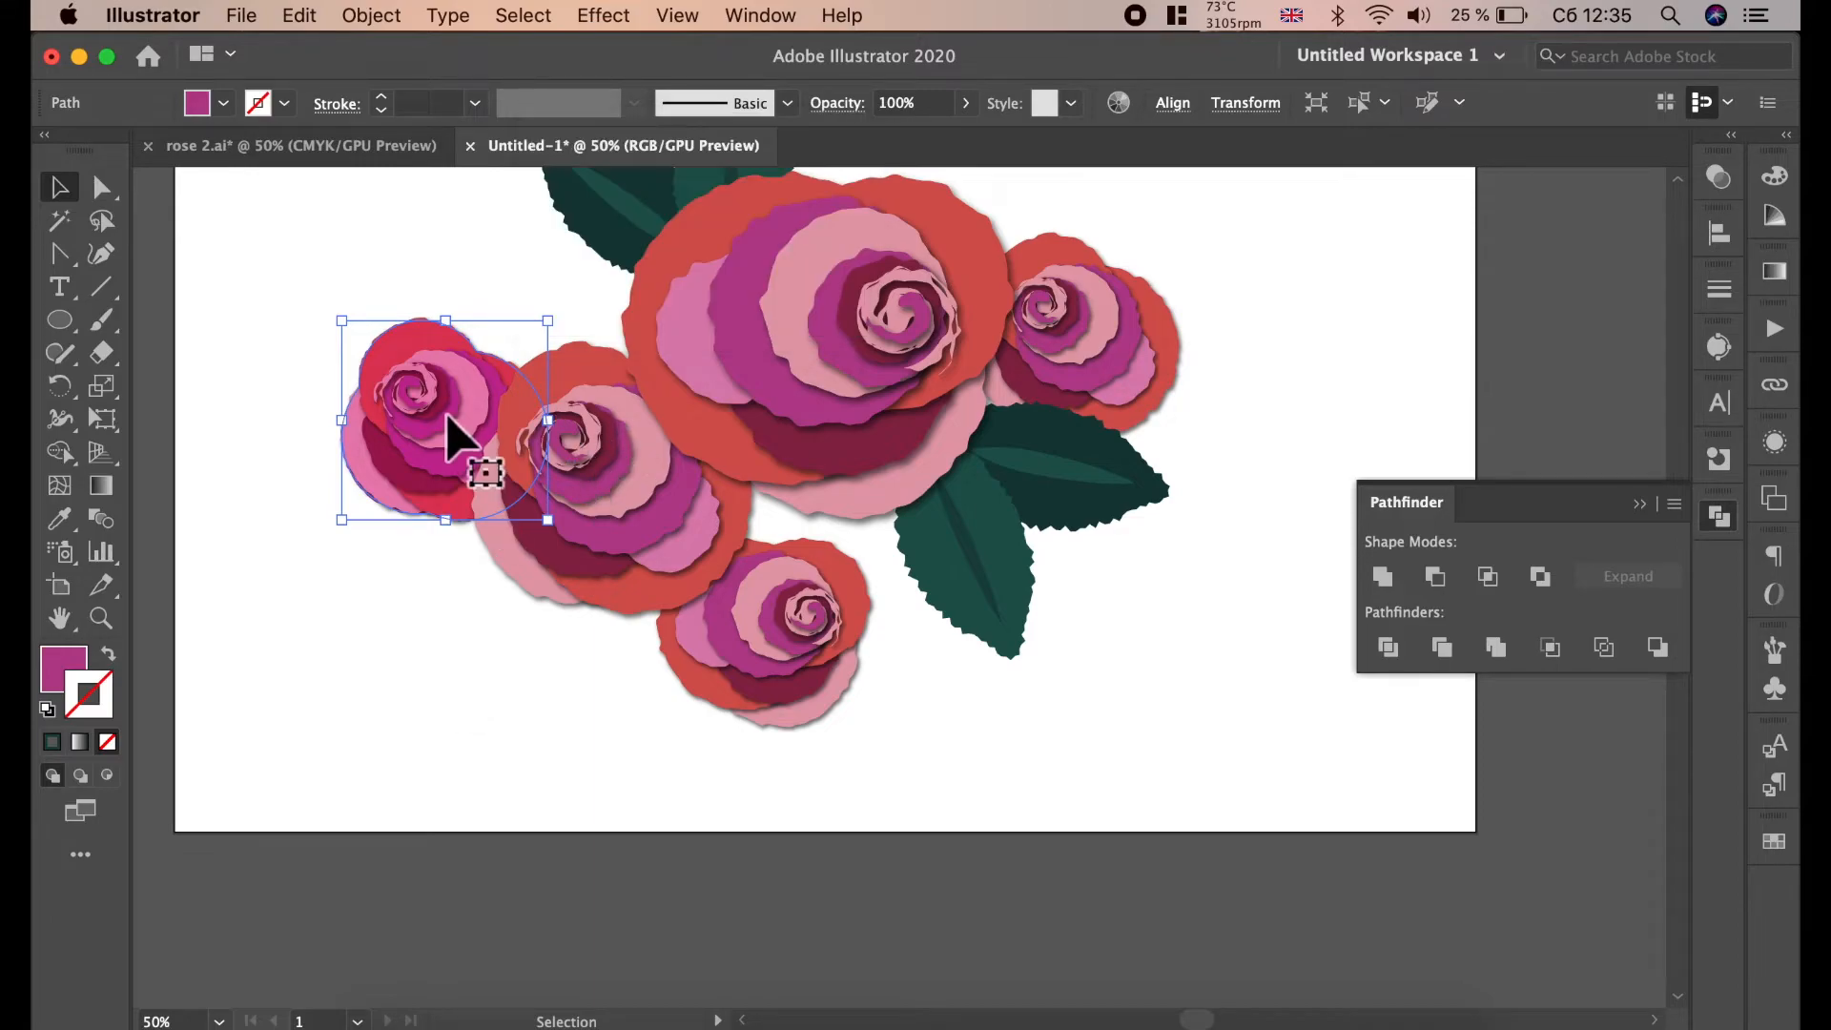
- Give the overlay shape on the far-left rose a dark navy fill with no stroke
{"action": "left_click", "coordinate": [1770, 838]}
{"action": "left_click", "coordinate": [1490, 589]}
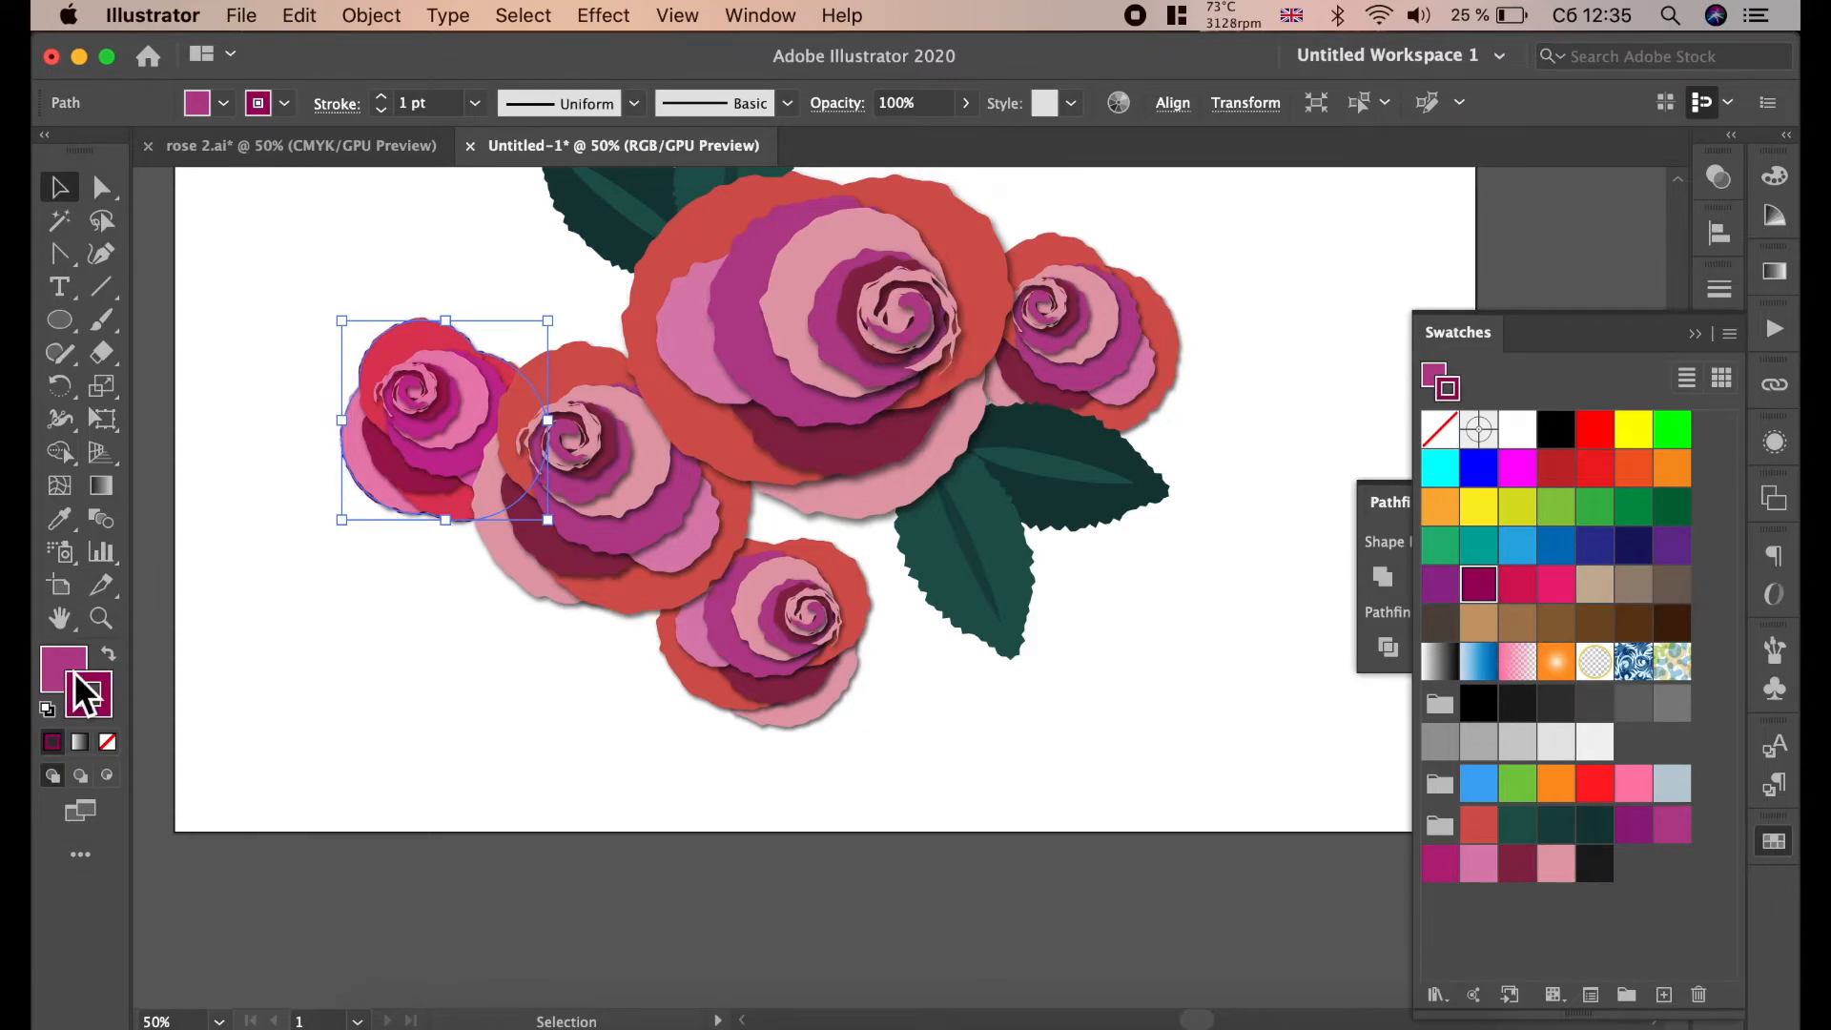
{"action": "left_click", "coordinate": [108, 654]}
{"action": "left_click", "coordinate": [107, 741]}
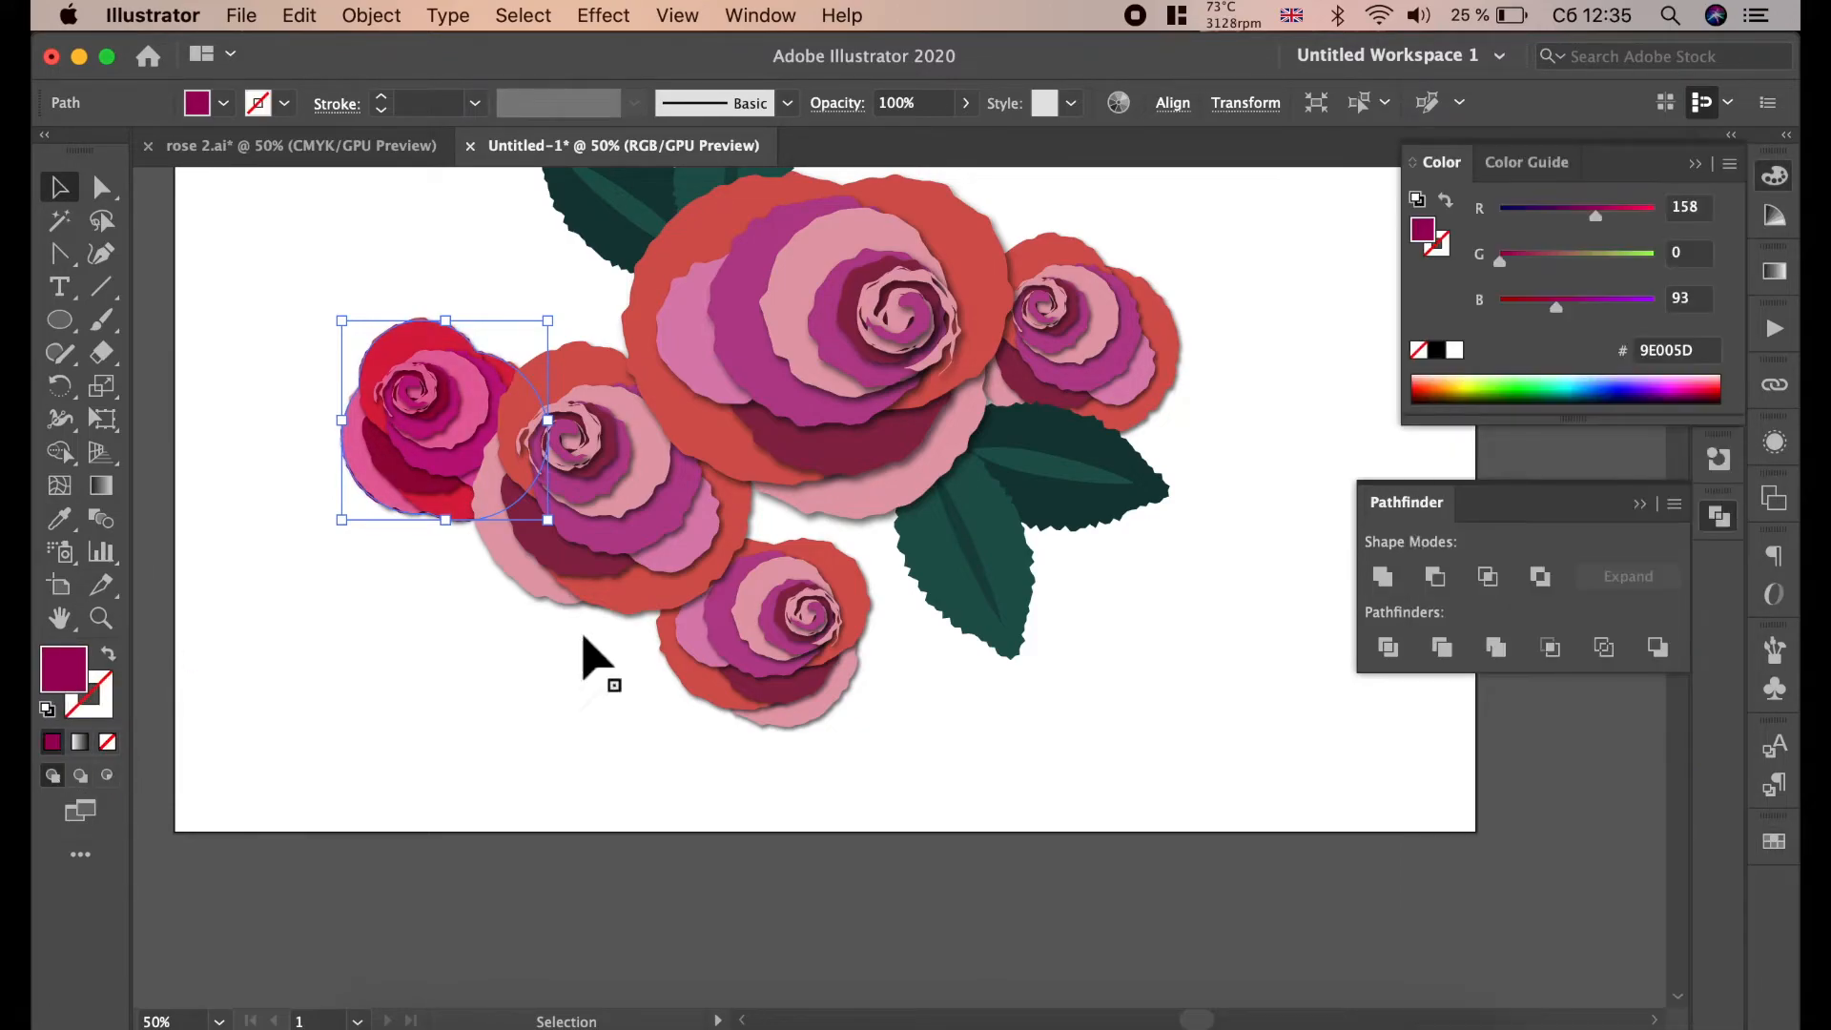
{"action": "left_click", "coordinate": [1772, 843]}
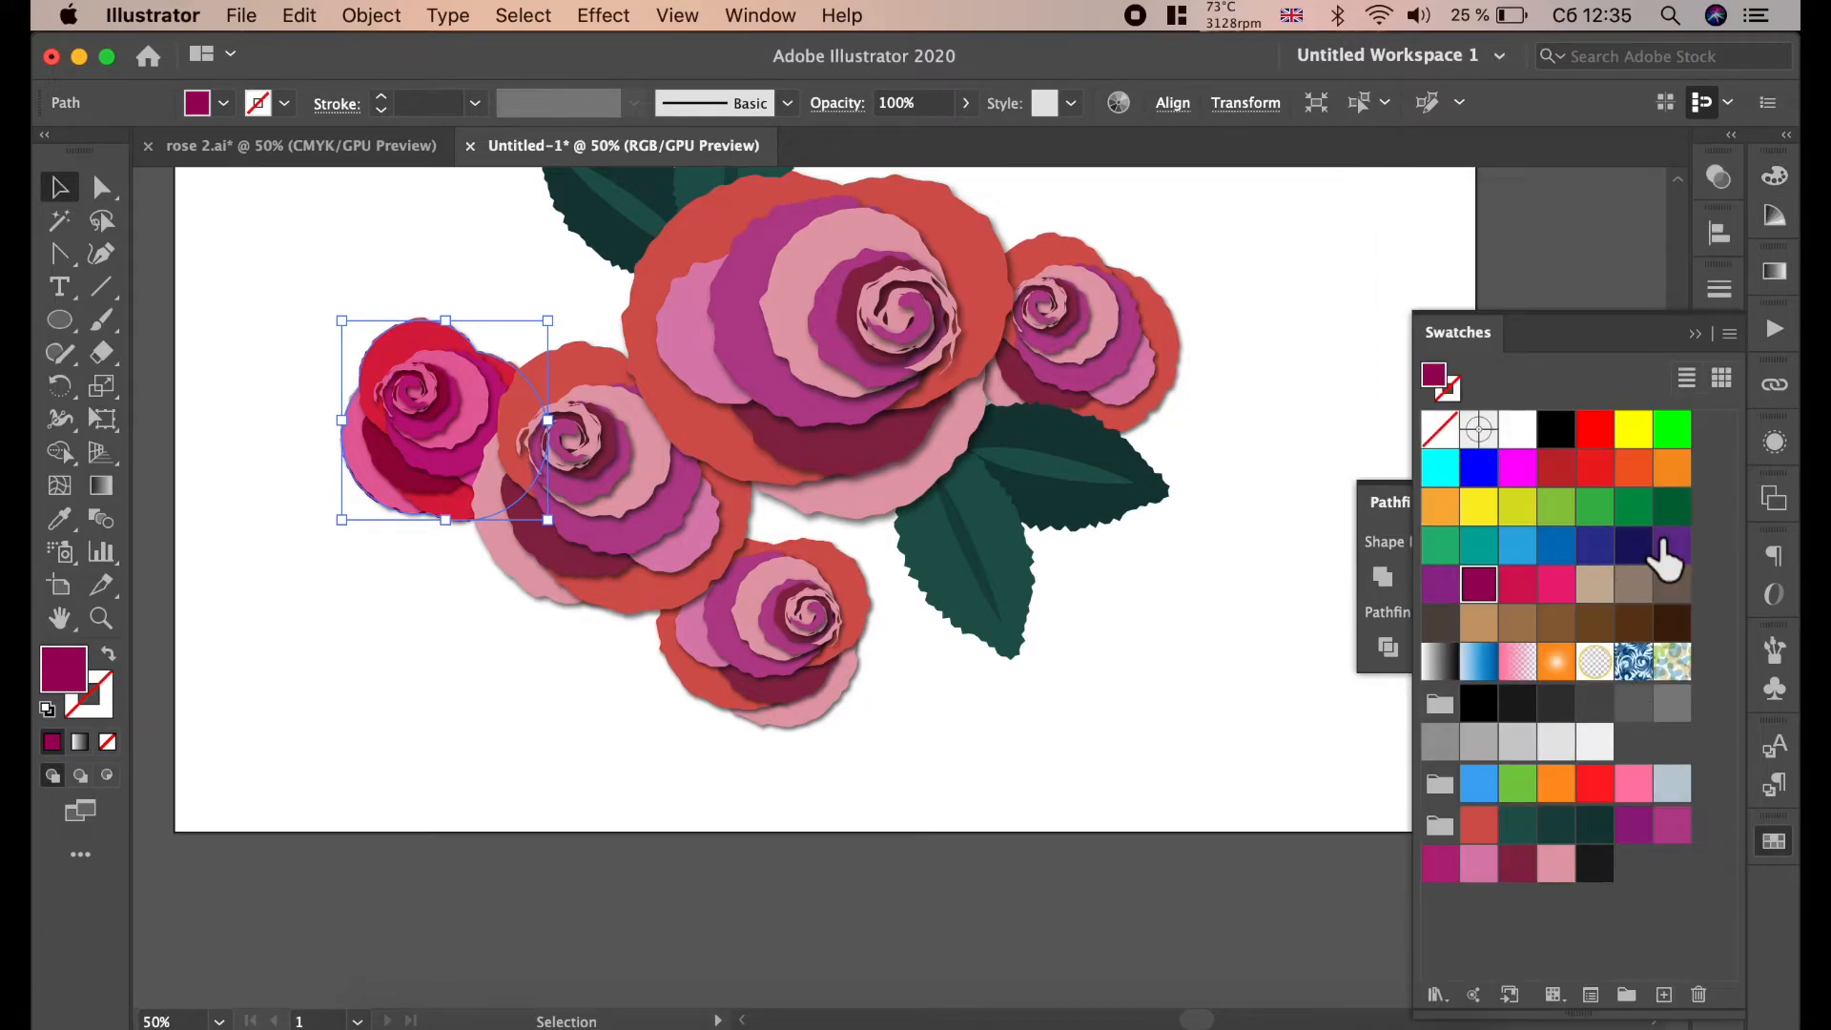
{"action": "left_click", "coordinate": [1634, 545]}
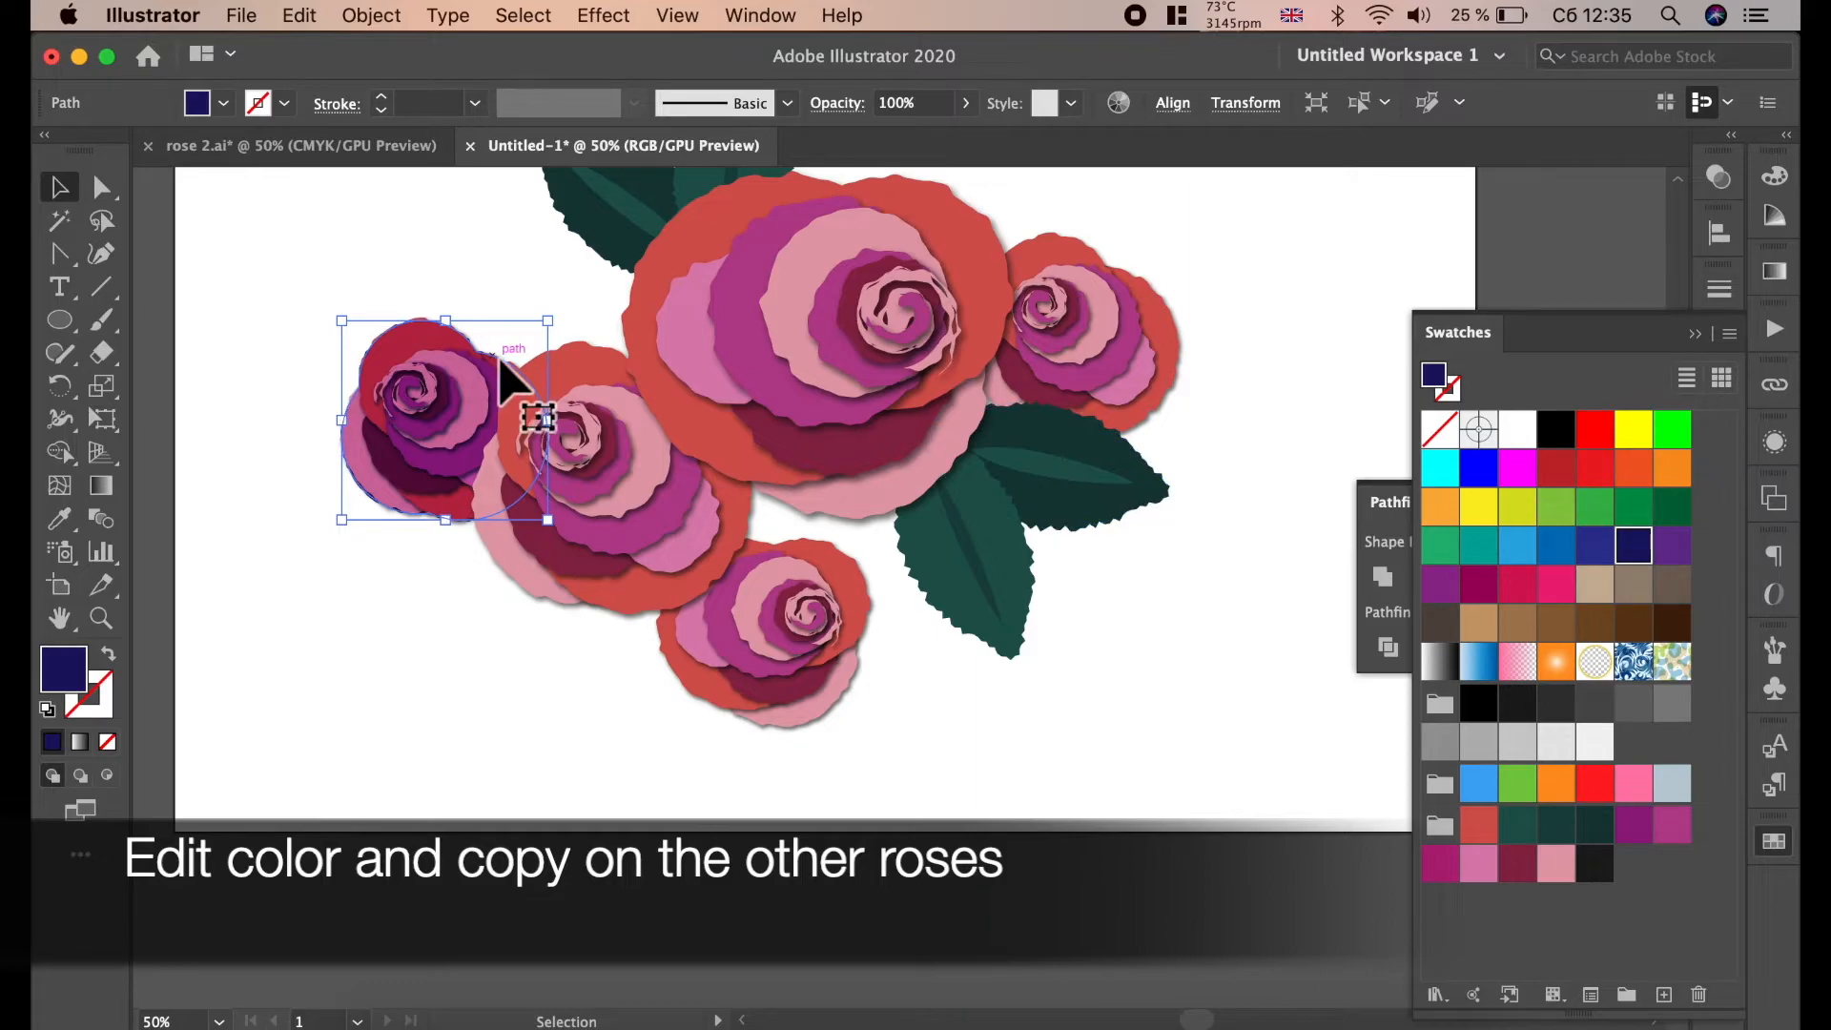
- Copy the navy overlay onto the lower rose, reflect it about the vertical axis and bring it to the front
{"action": "left_click_drag", "start_coordinate": [504, 363], "coordinate": [832, 570]}
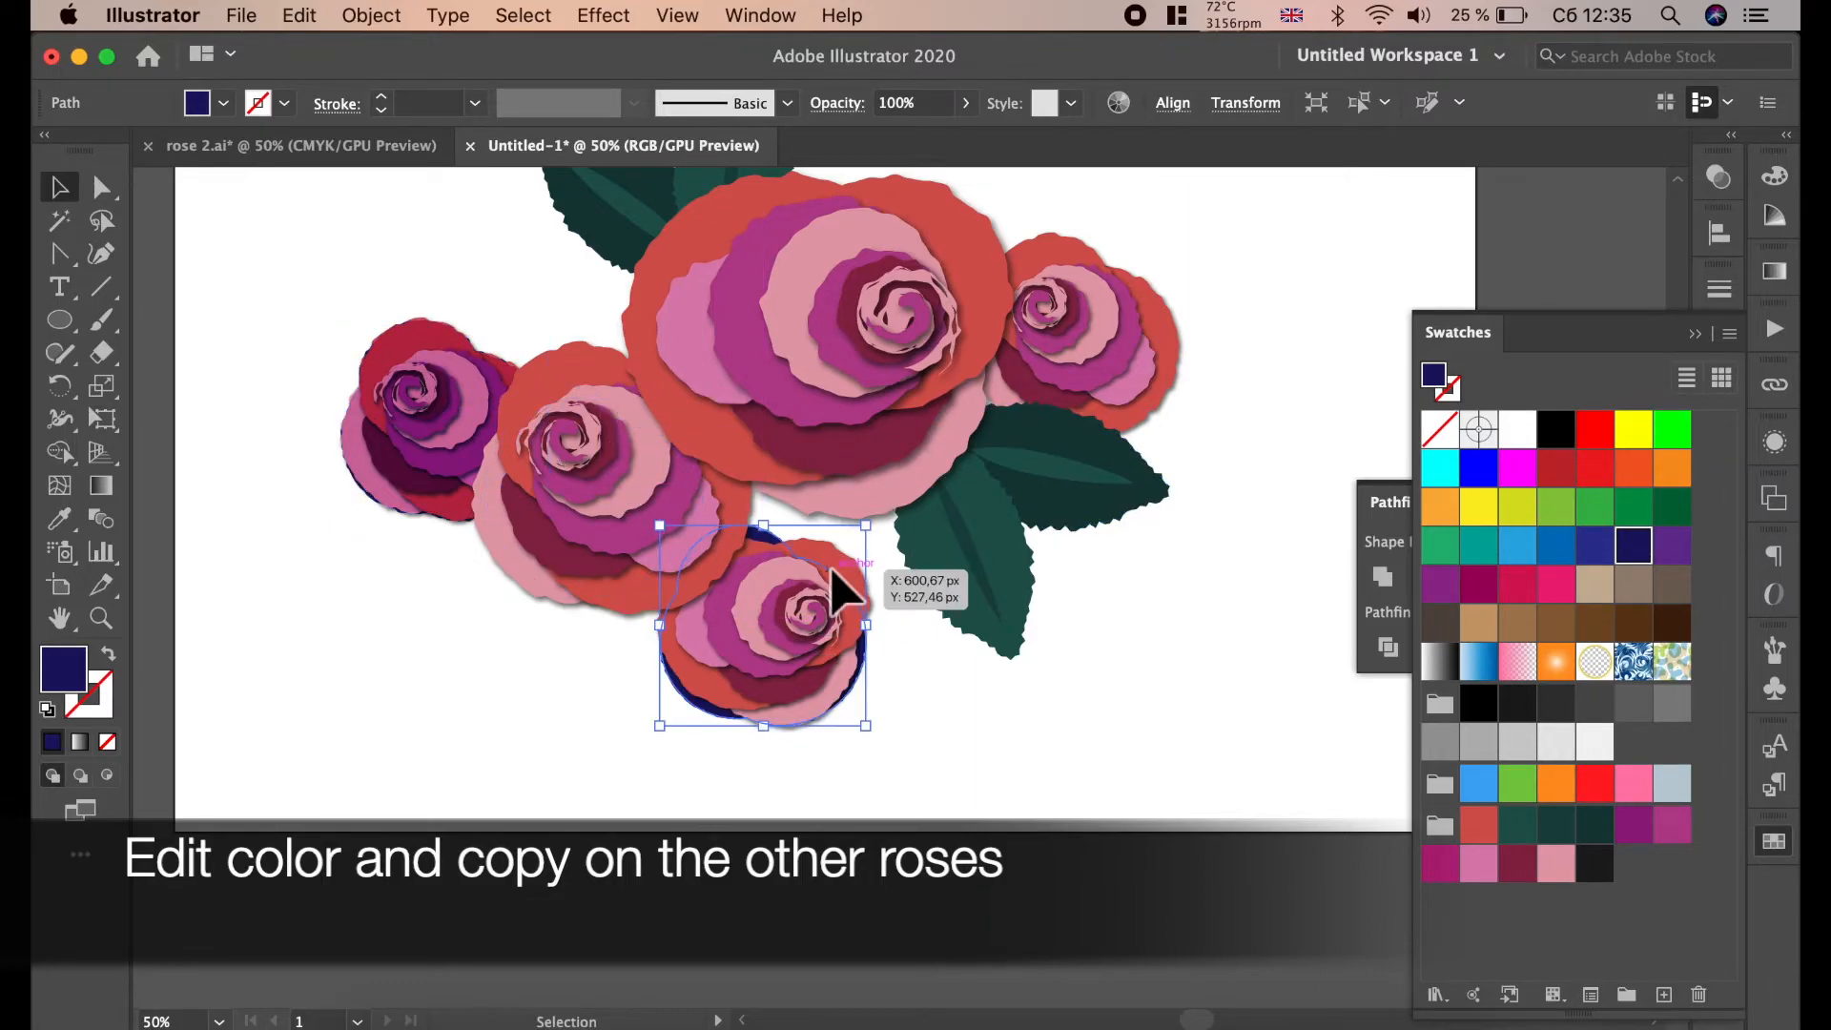
{"action": "key", "text": "super+o"}
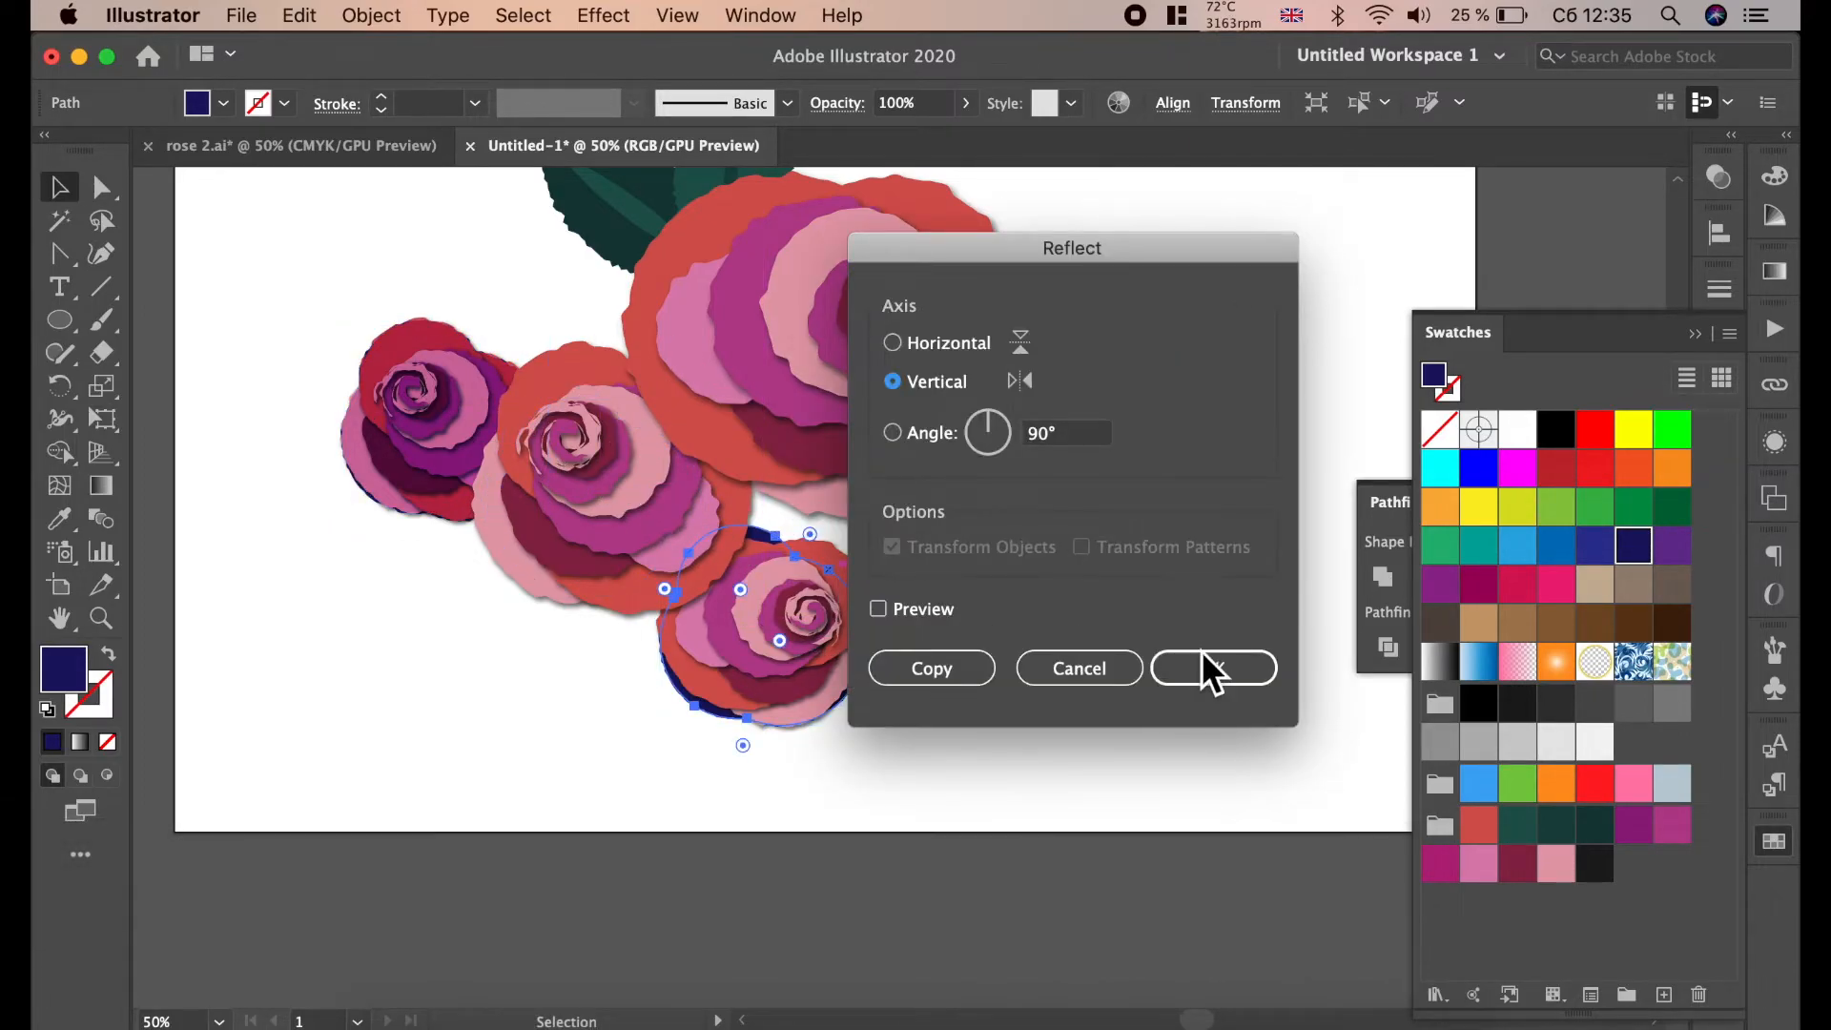
{"action": "left_click", "coordinate": [1202, 657]}
{"action": "key", "text": "super+shift+]"}
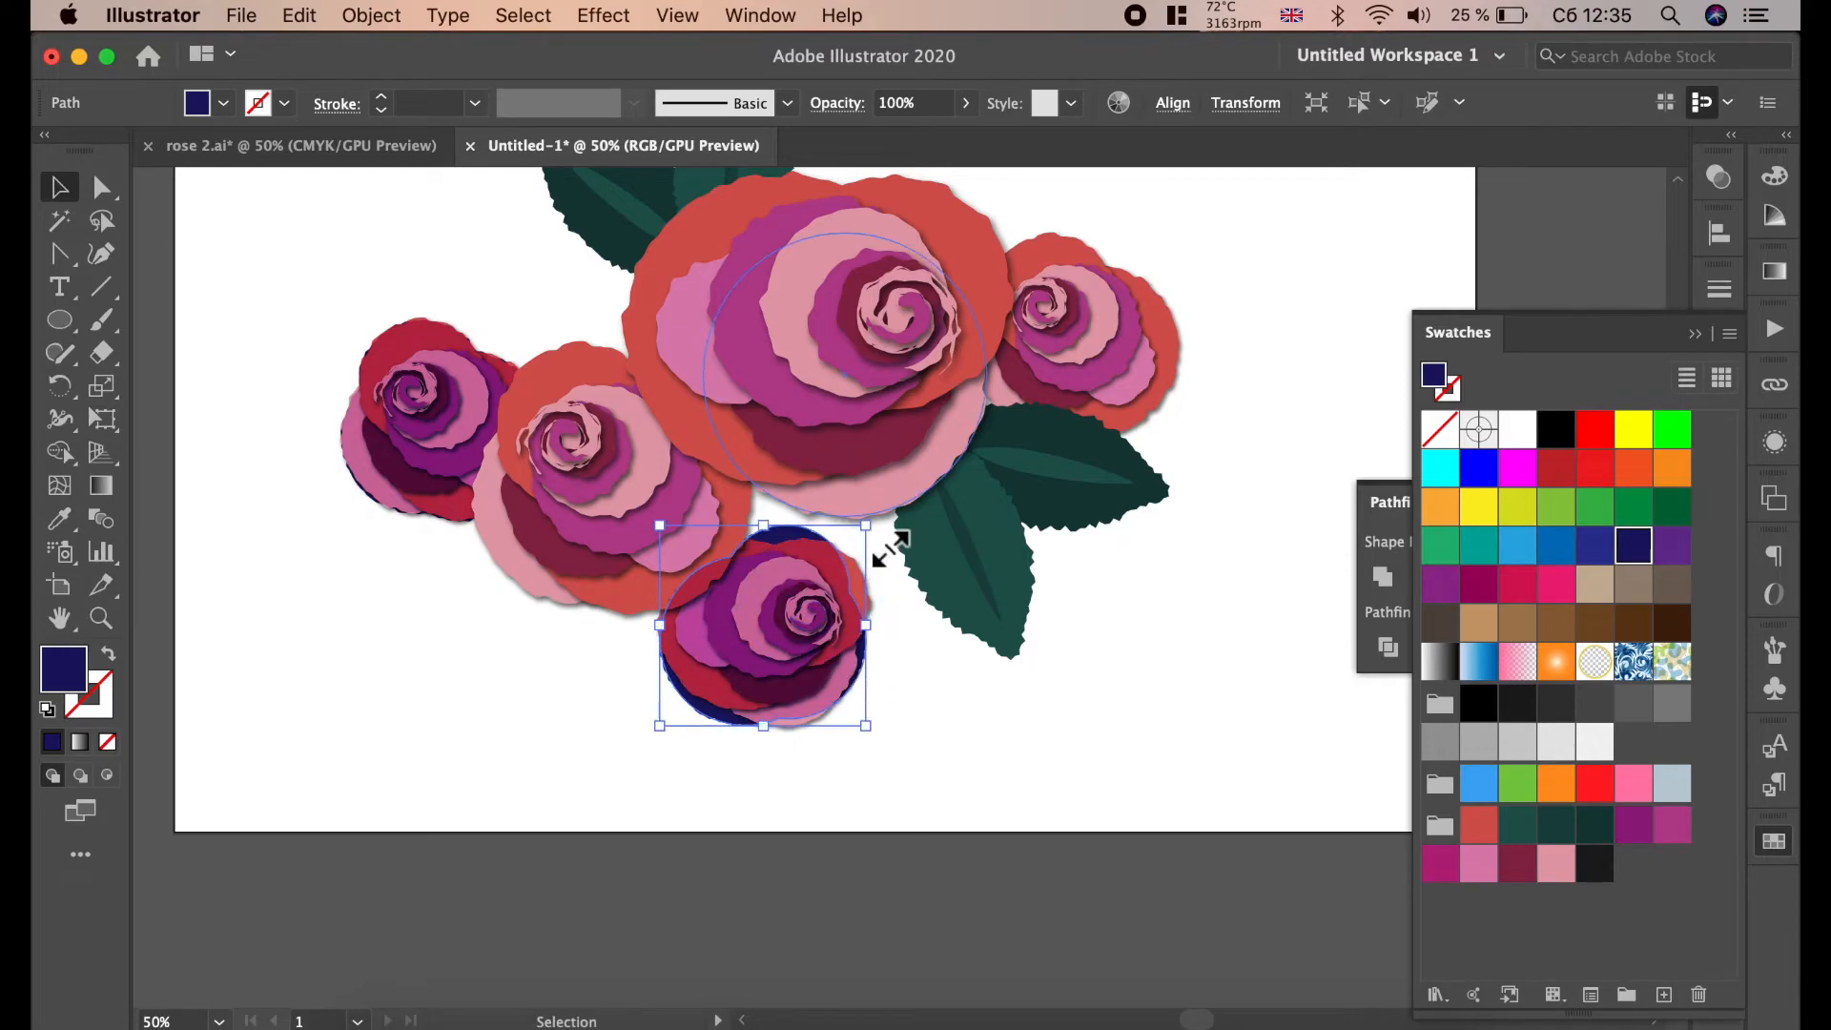
- Rotate and nudge the overlay to match the lower rose's outline, and duplicate it almost in place
{"action": "left_click_drag", "start_coordinate": [892, 534], "coordinate": [889, 594]}
{"action": "left_click", "coordinate": [900, 703]}
{"action": "left_click", "coordinate": [704, 655]}
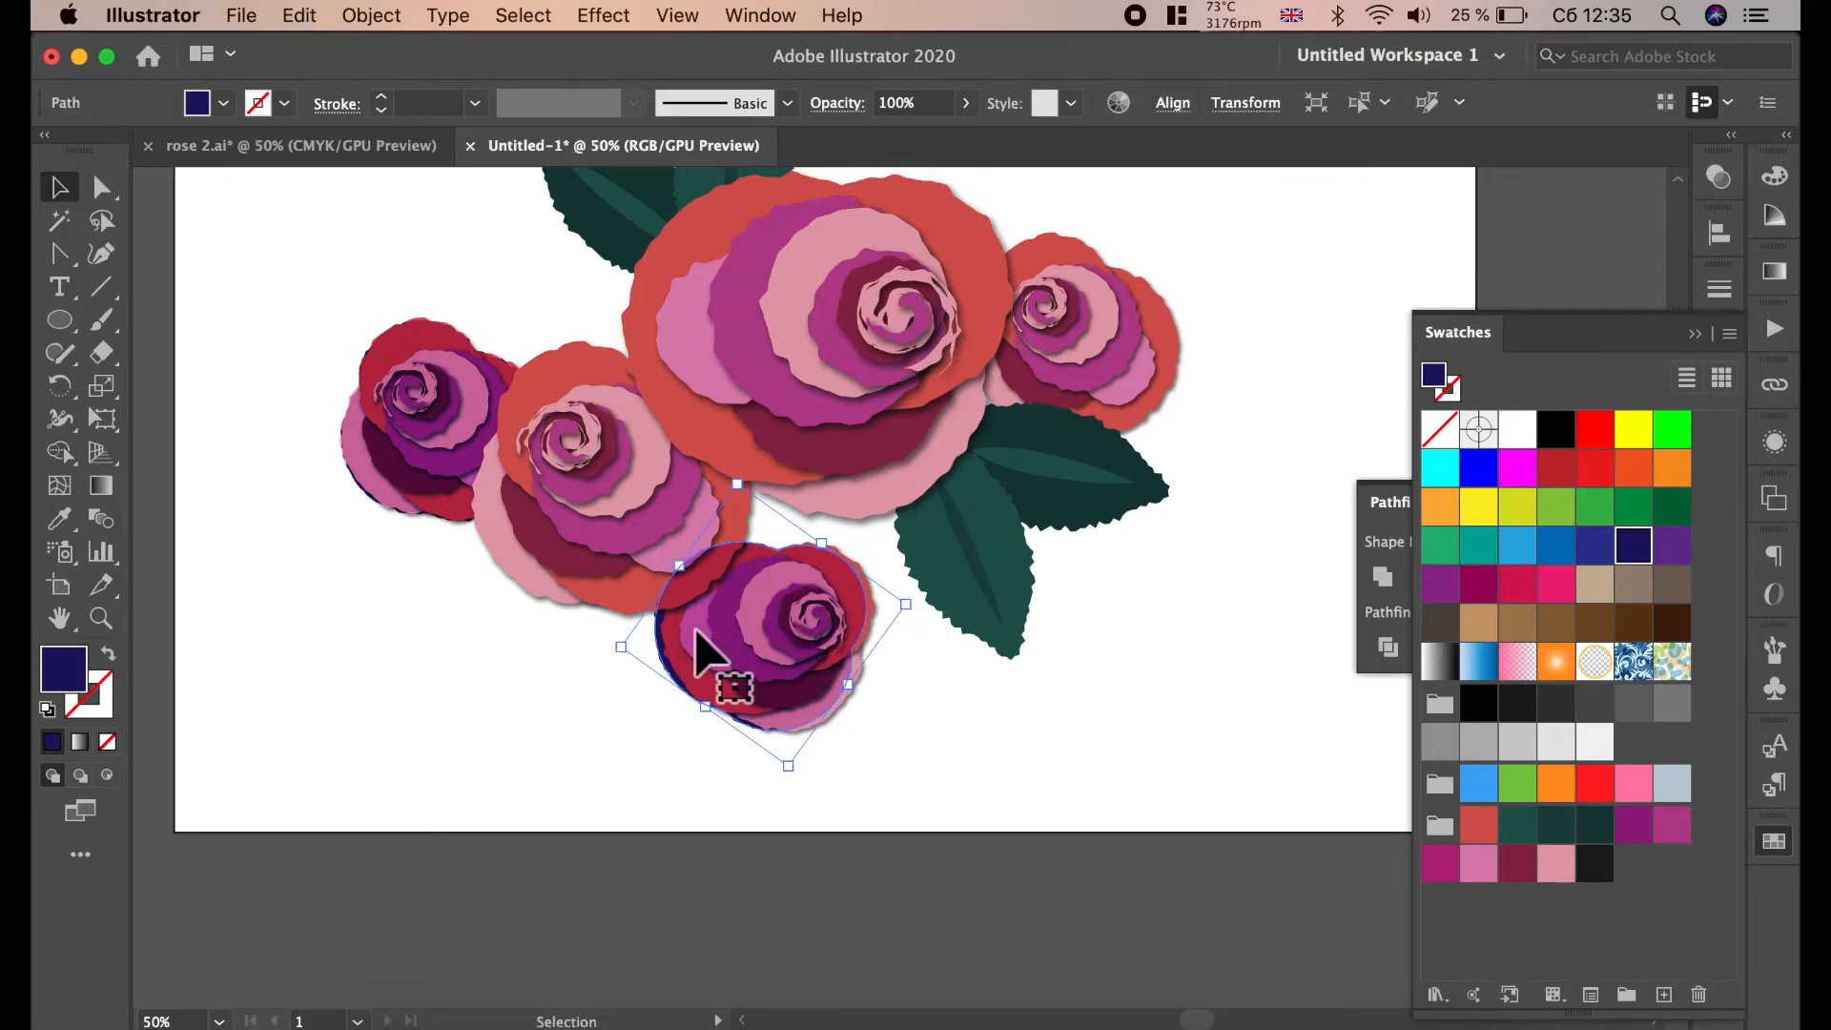
{"action": "left_click_drag", "start_coordinate": [660, 641], "coordinate": [665, 647]}
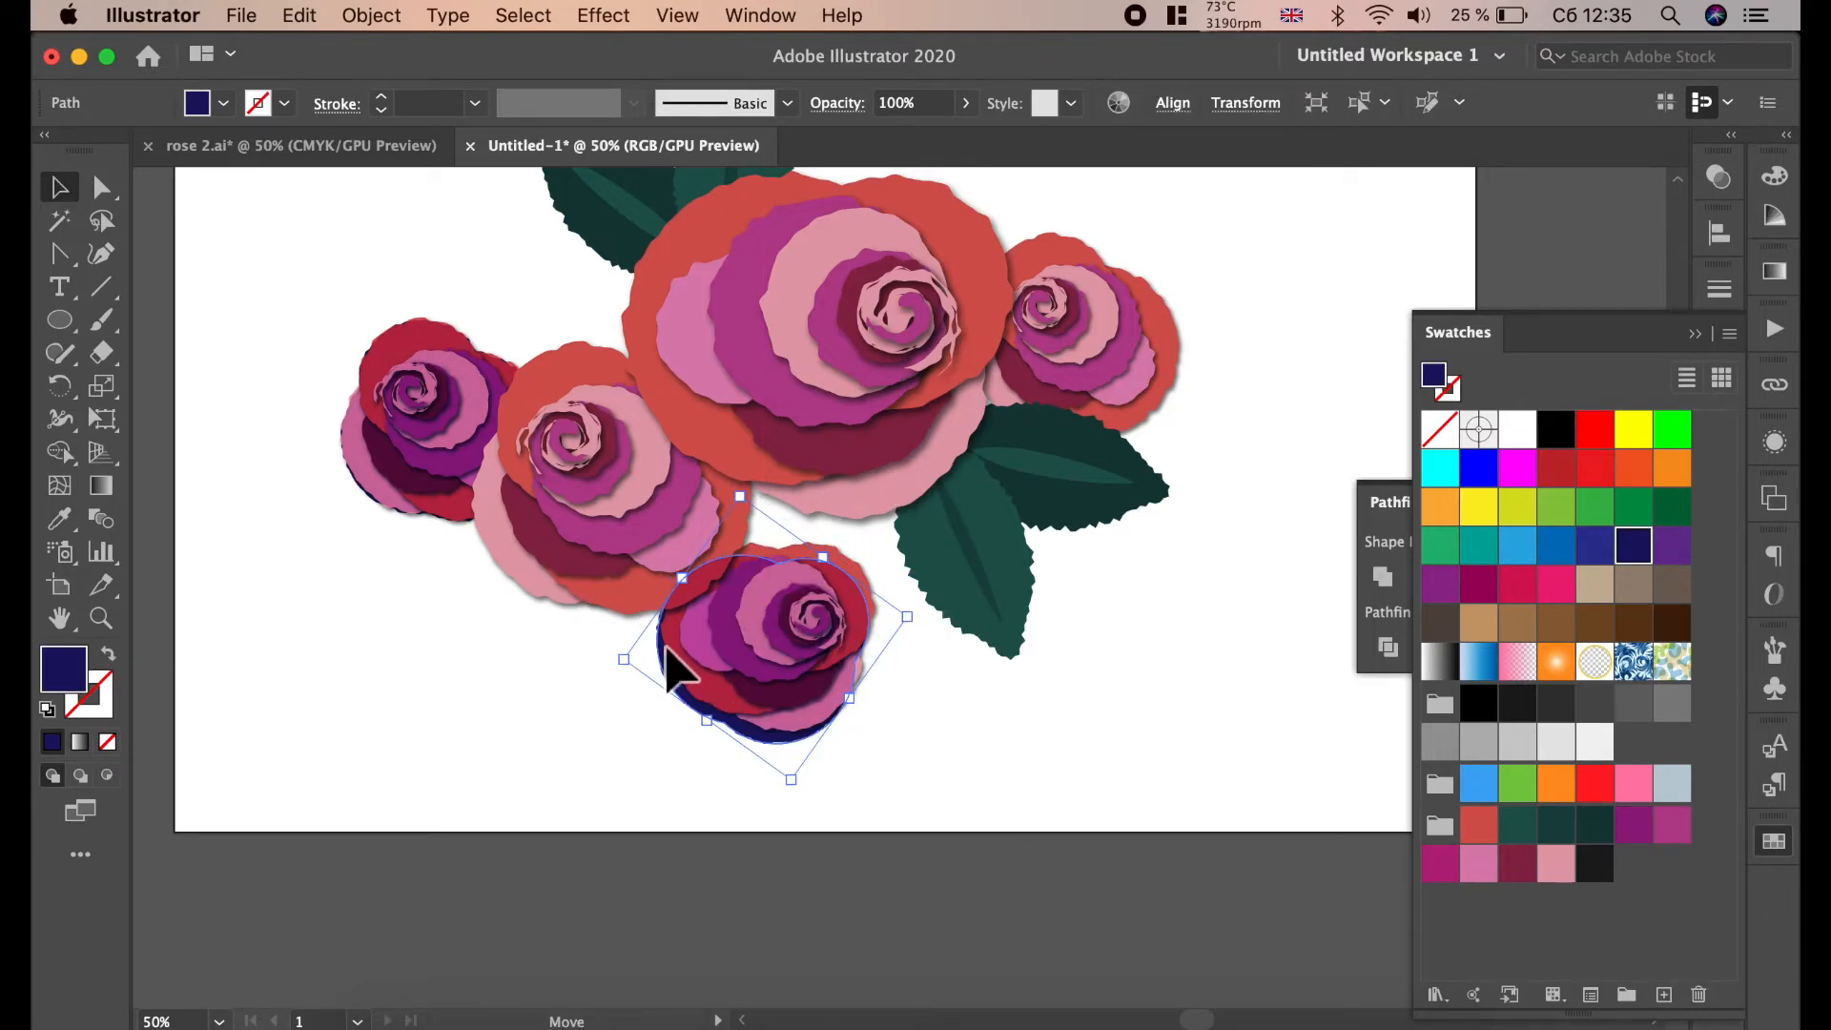
{"action": "left_click", "coordinate": [1020, 711]}
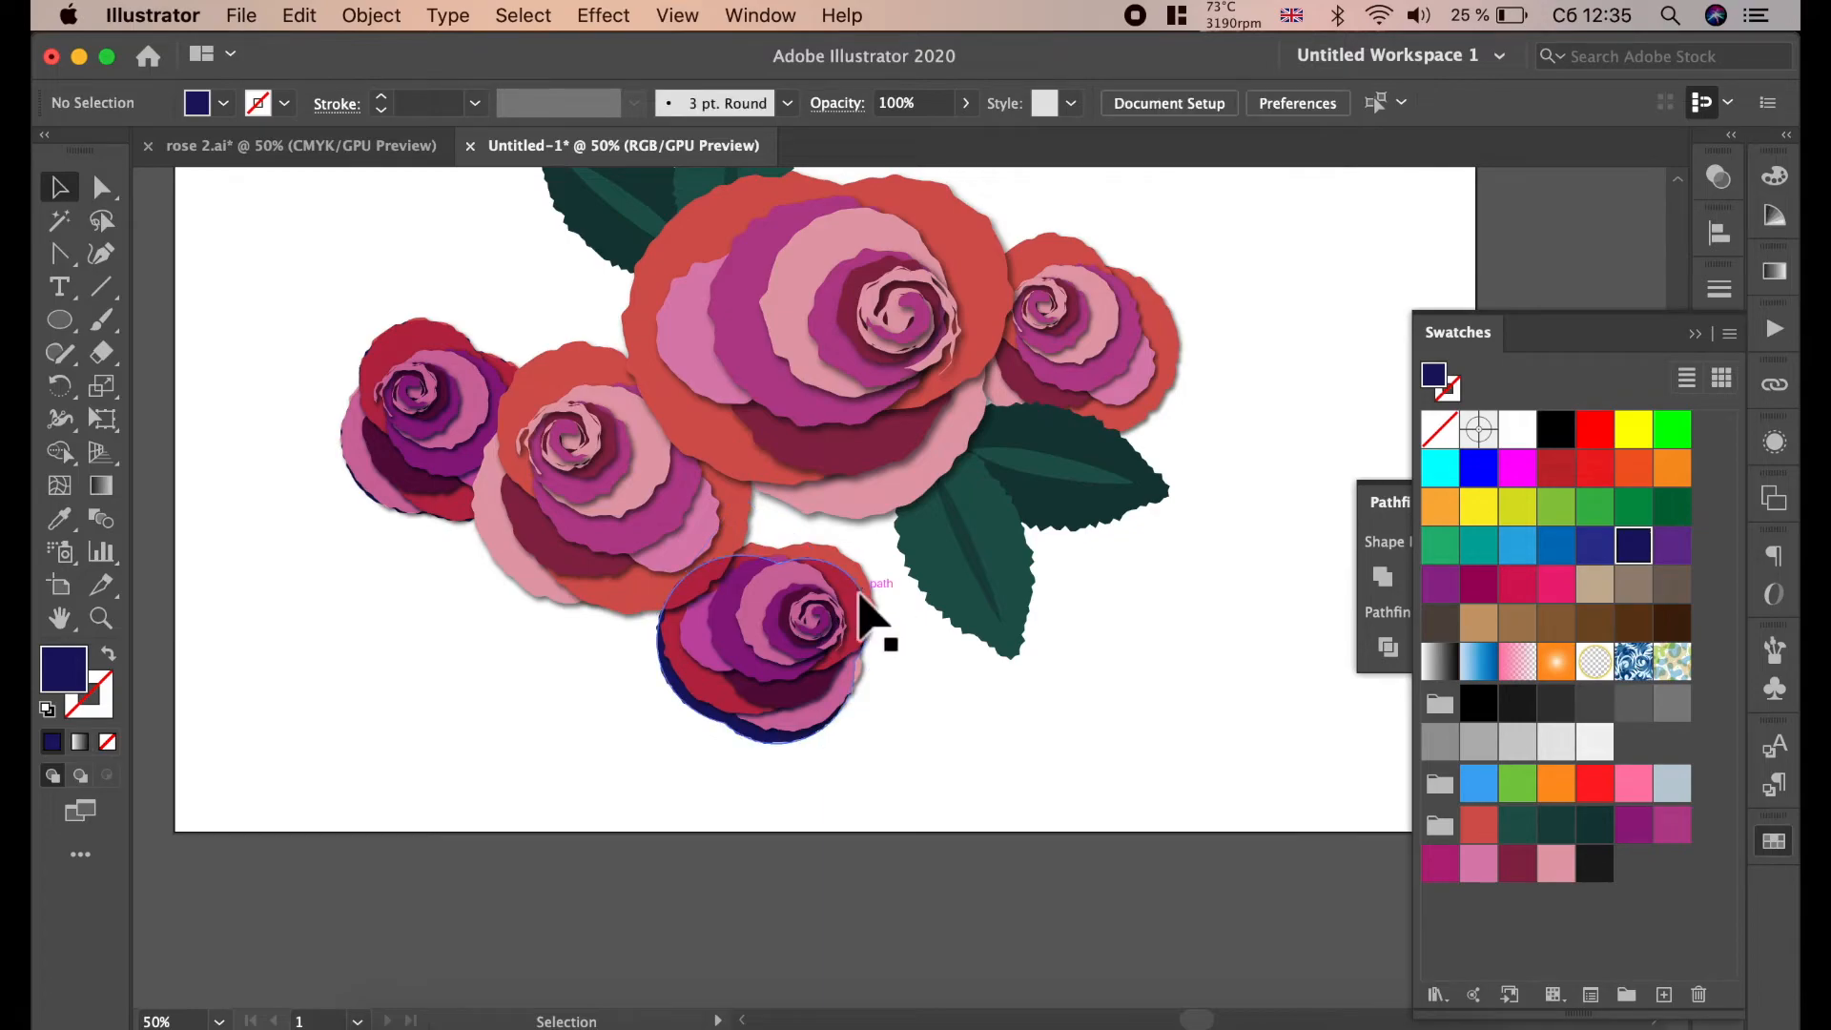
{"action": "left_click", "coordinate": [865, 610]}
{"action": "left_click_drag", "start_coordinate": [865, 609], "coordinate": [870, 608]}
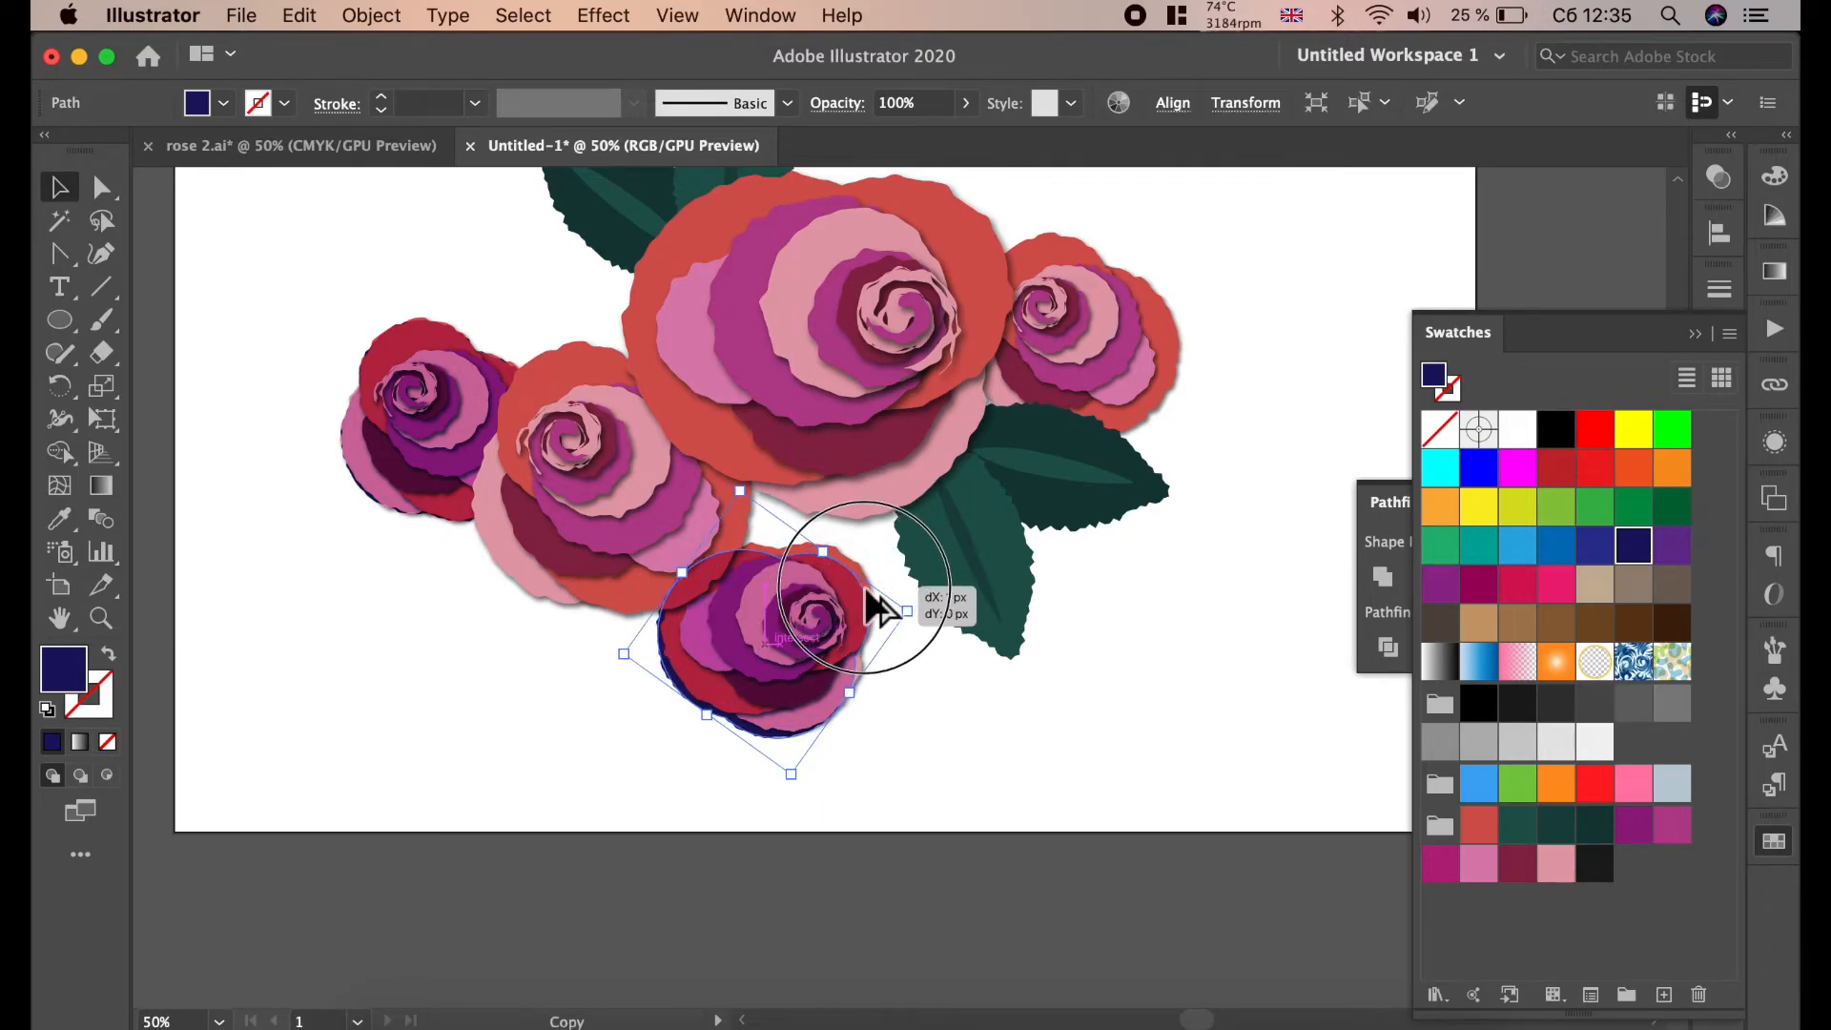
- Copy the far-left rose's overlay and position the copy over the small rose beside the large rose
{"action": "left_click", "coordinate": [404, 336]}
{"action": "key", "text": "super+c"}
{"action": "key", "text": "super+v"}
{"action": "left_click_drag", "start_coordinate": [826, 563], "coordinate": [1063, 334]}
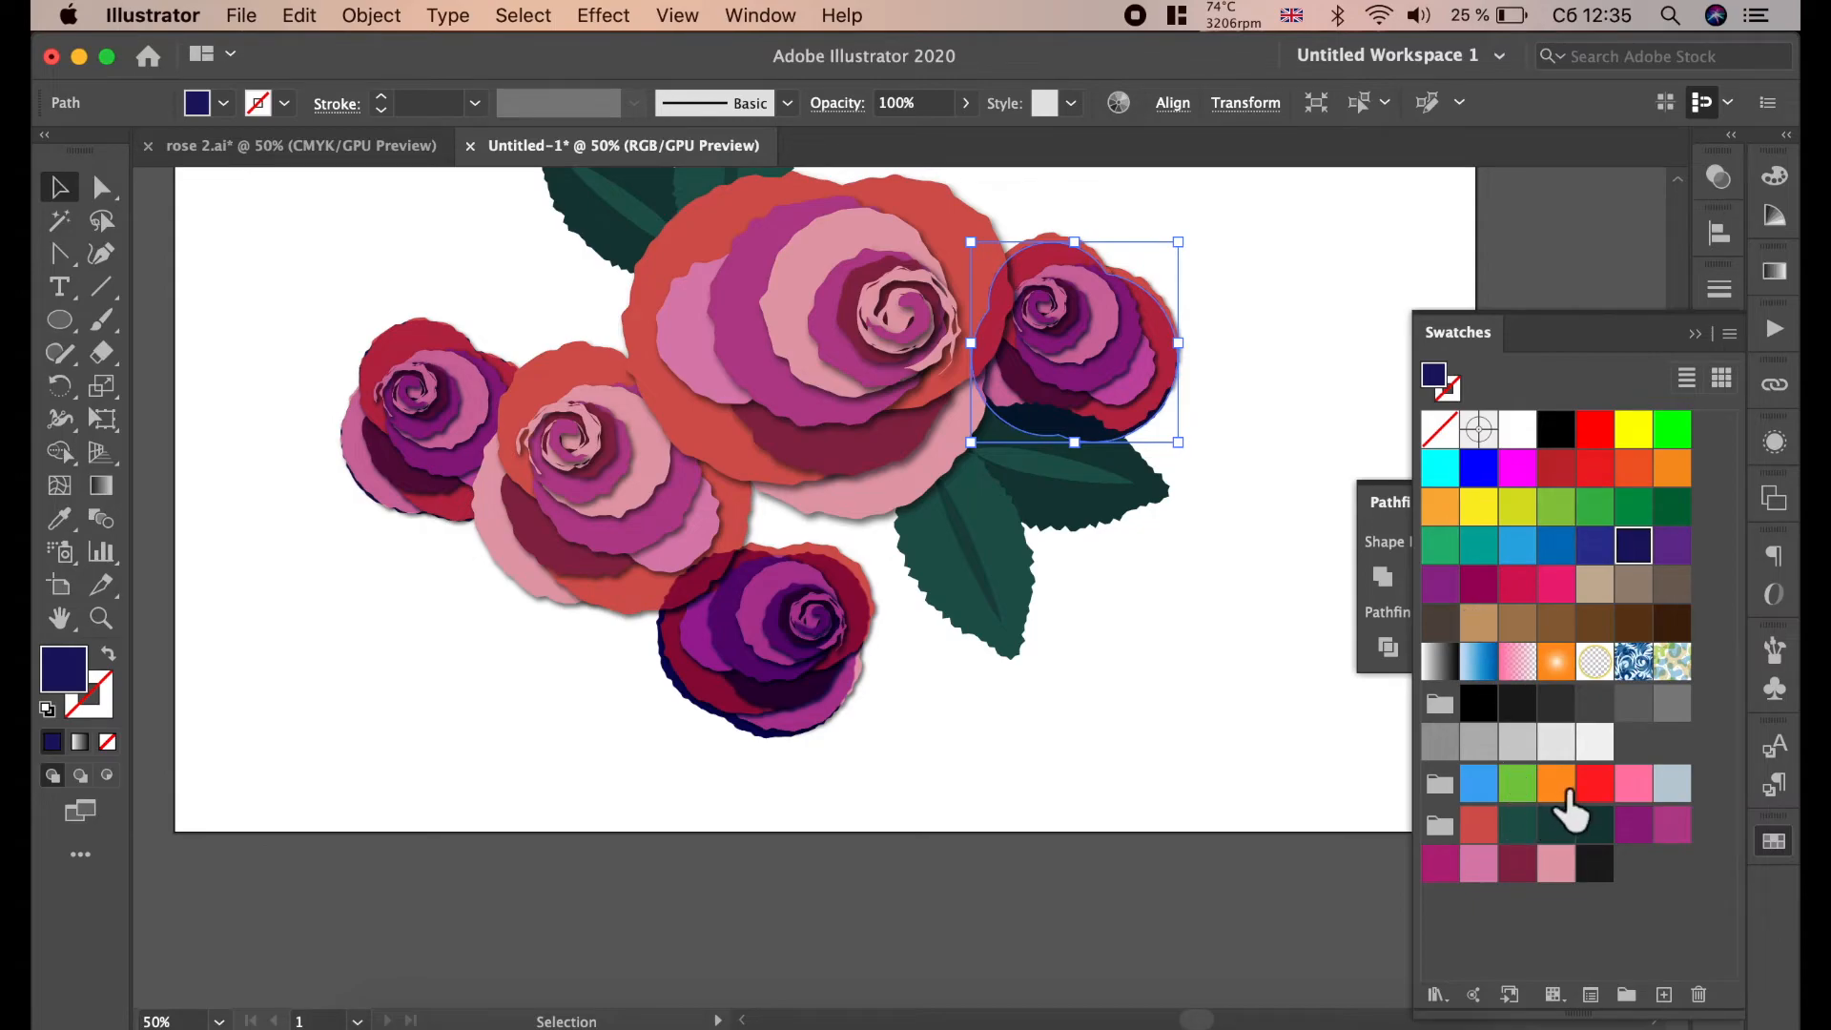
- Recolour the overlay on the small rose beside the large rose with a dark grey swatch
{"action": "left_click", "coordinate": [1447, 750]}
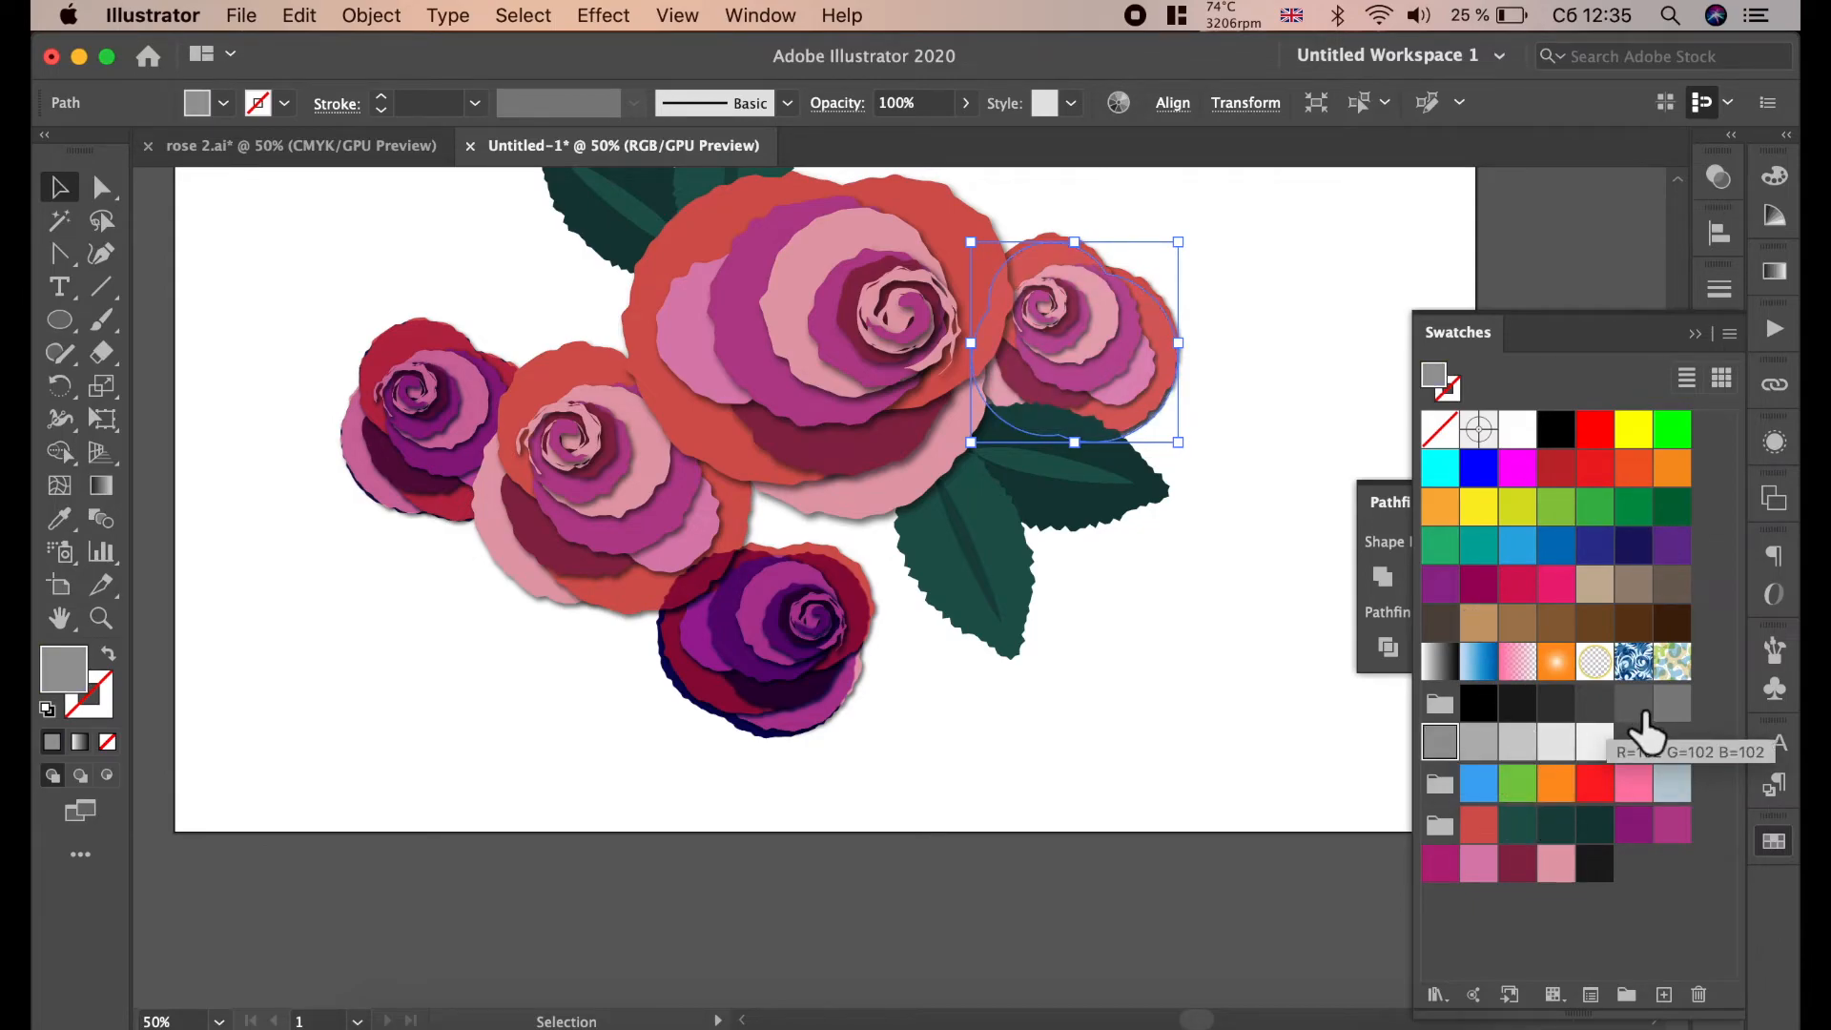
{"action": "left_click", "coordinate": [1646, 715]}
{"action": "left_click", "coordinate": [1583, 708]}
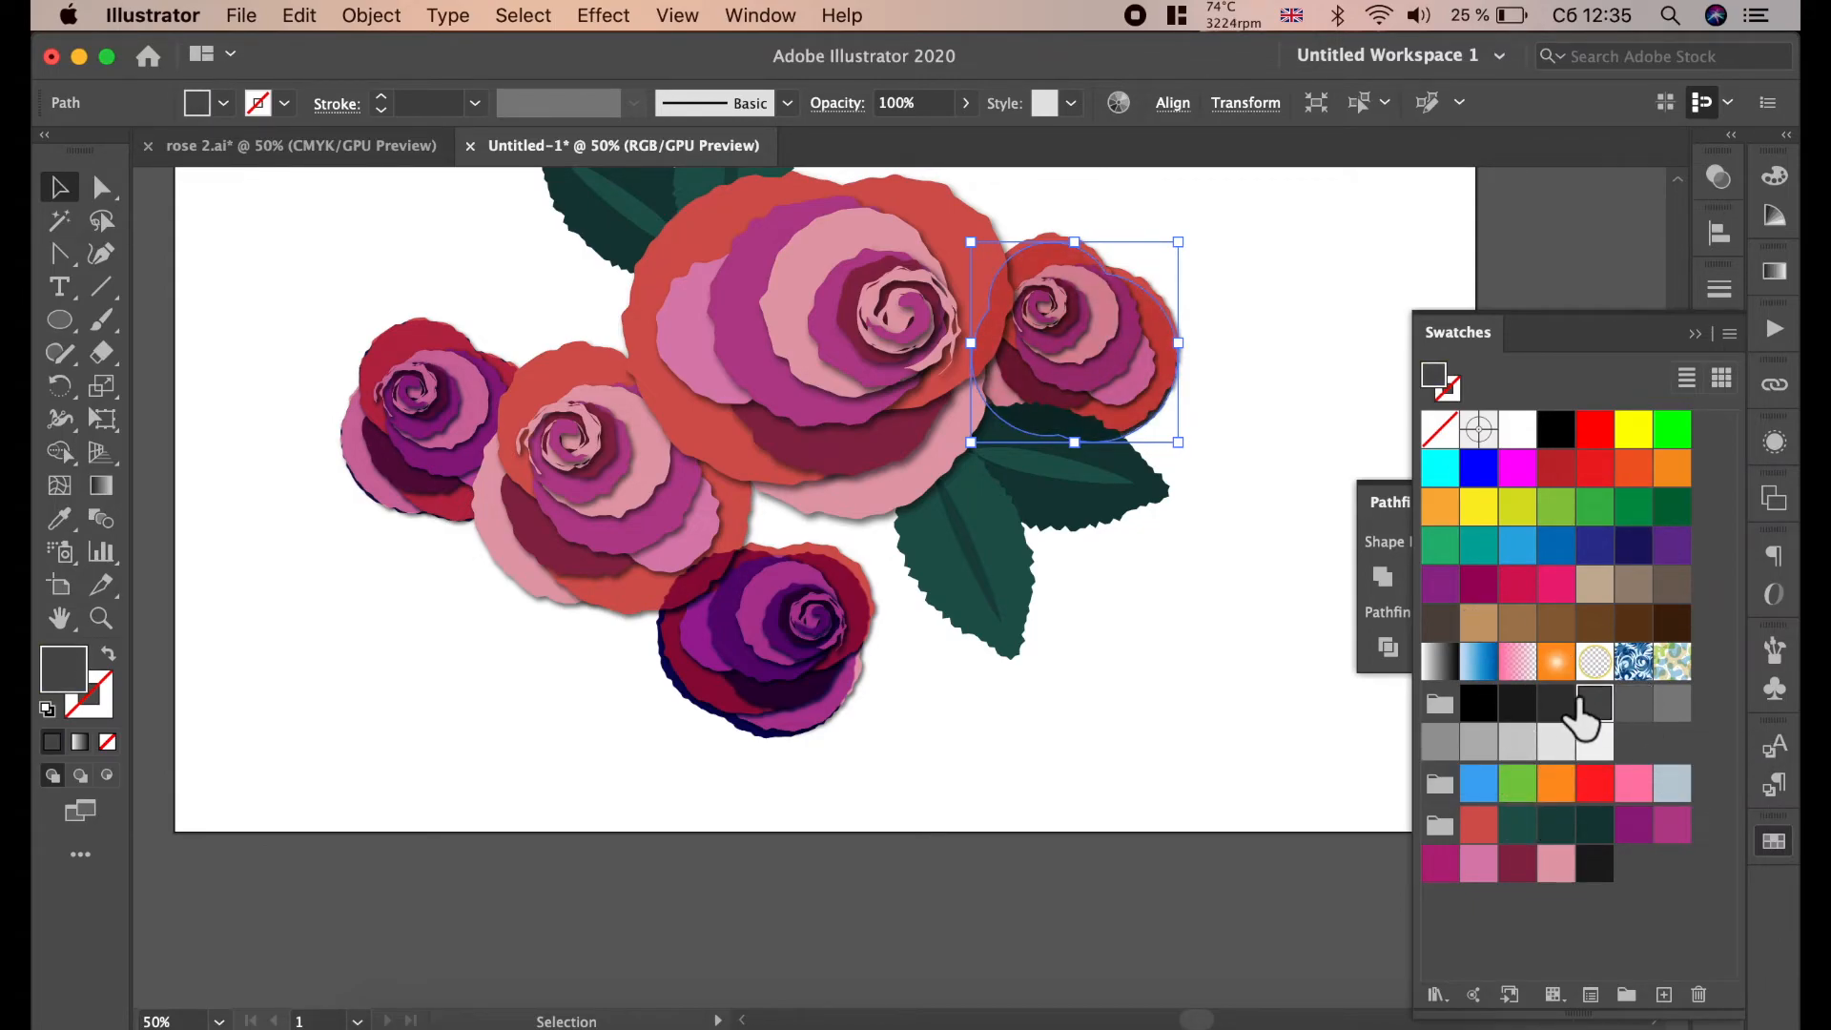
{"action": "left_click", "coordinate": [1563, 703]}
{"action": "left_click", "coordinate": [1116, 649]}
- Change the fill of the lower rose's top overlay from navy to a dark grey swatch
{"action": "left_click", "coordinate": [792, 687]}
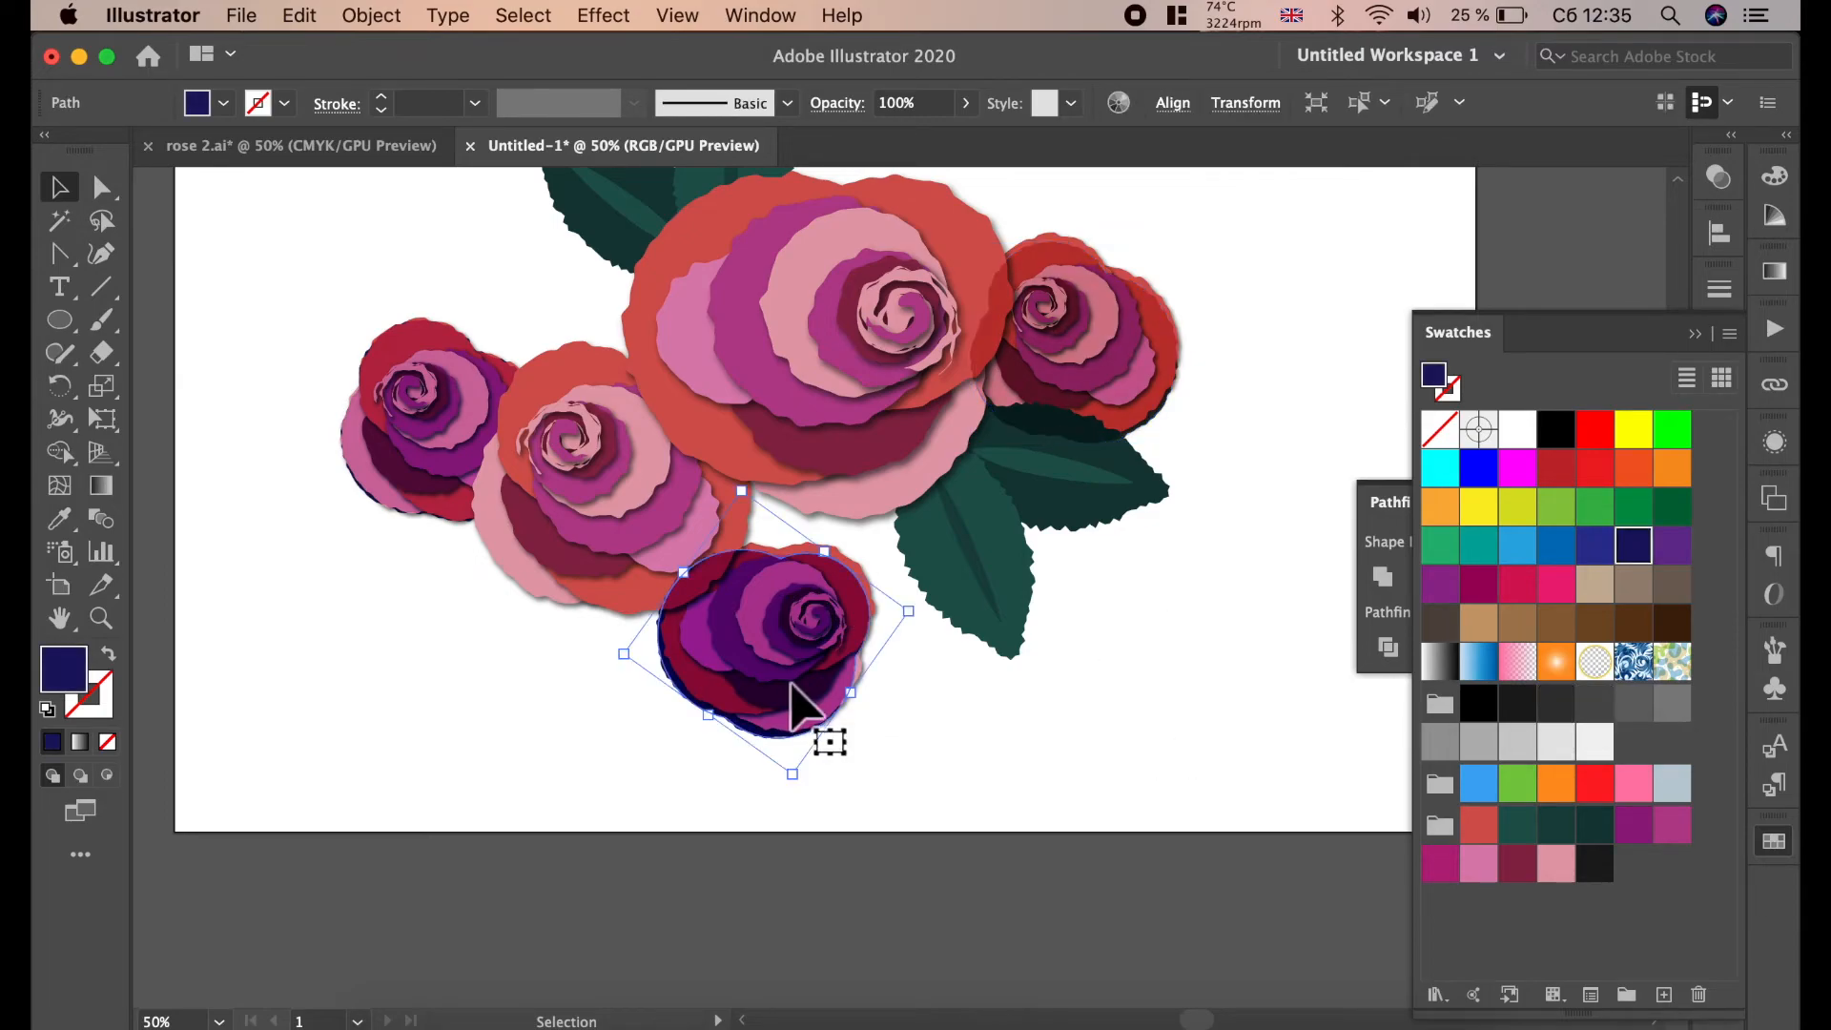
{"action": "left_click", "coordinate": [1558, 708]}
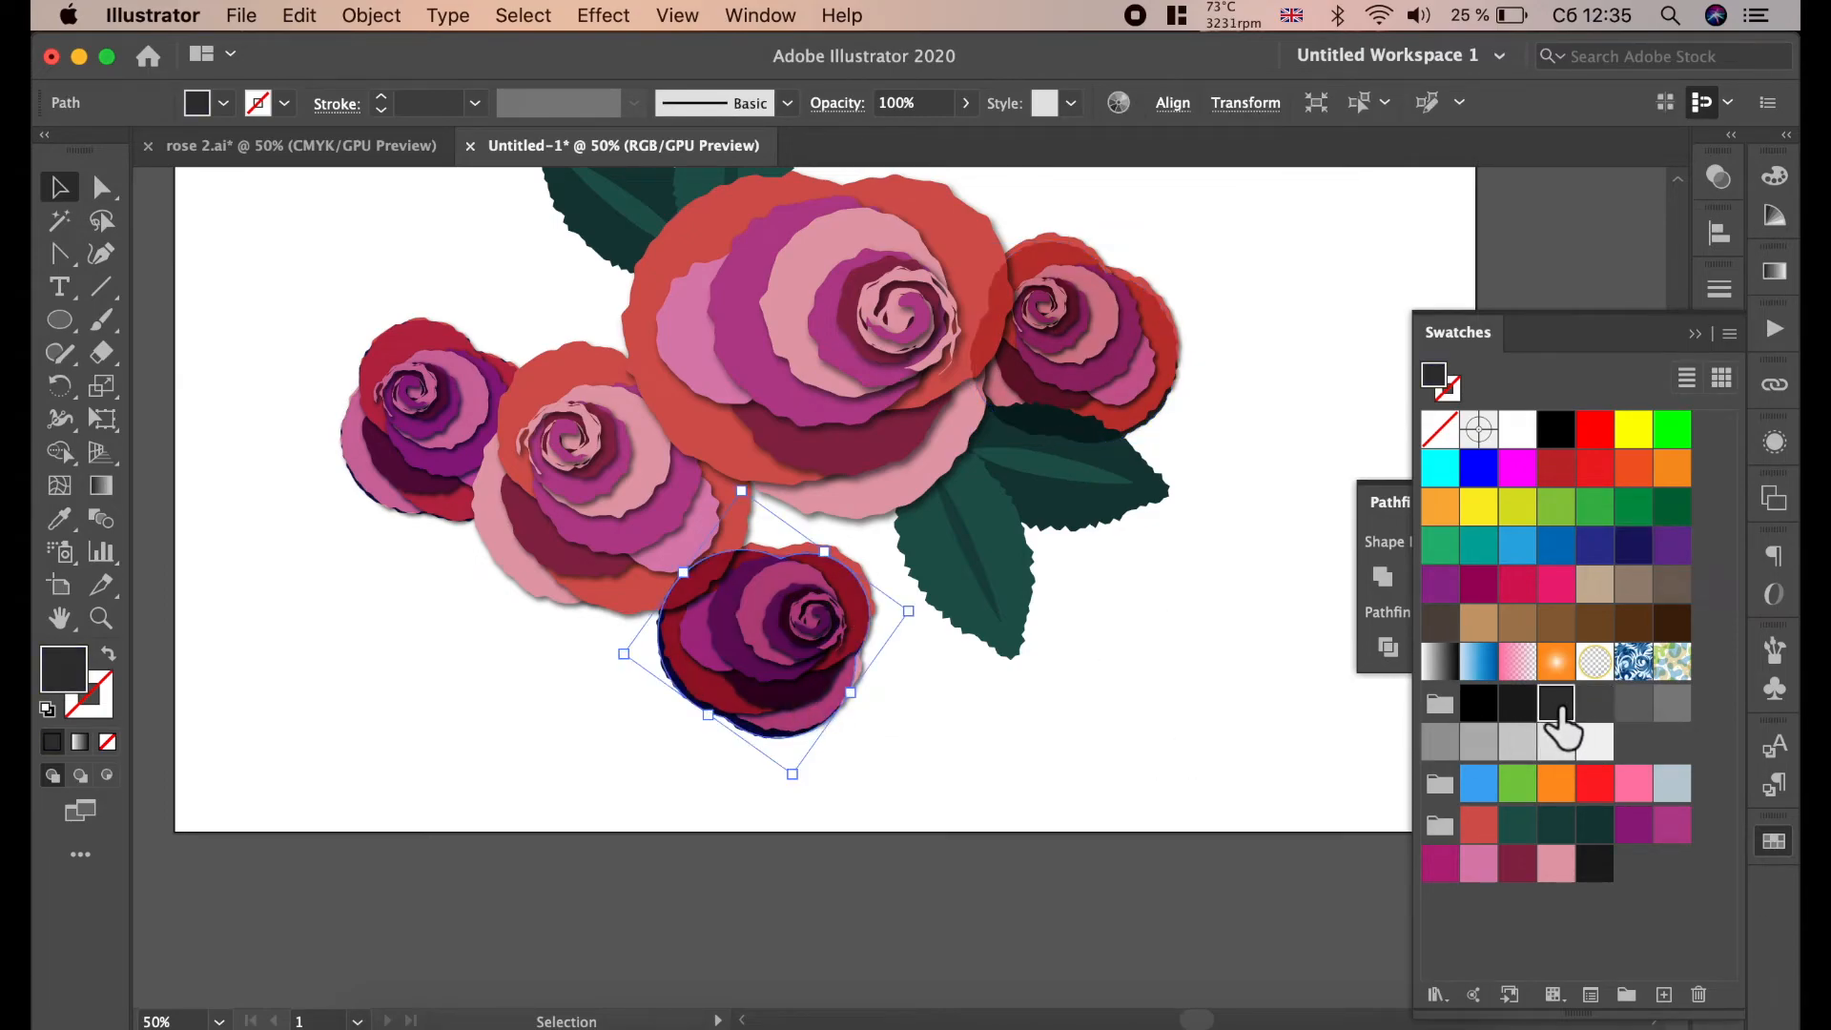
{"action": "left_click", "coordinate": [1605, 710]}
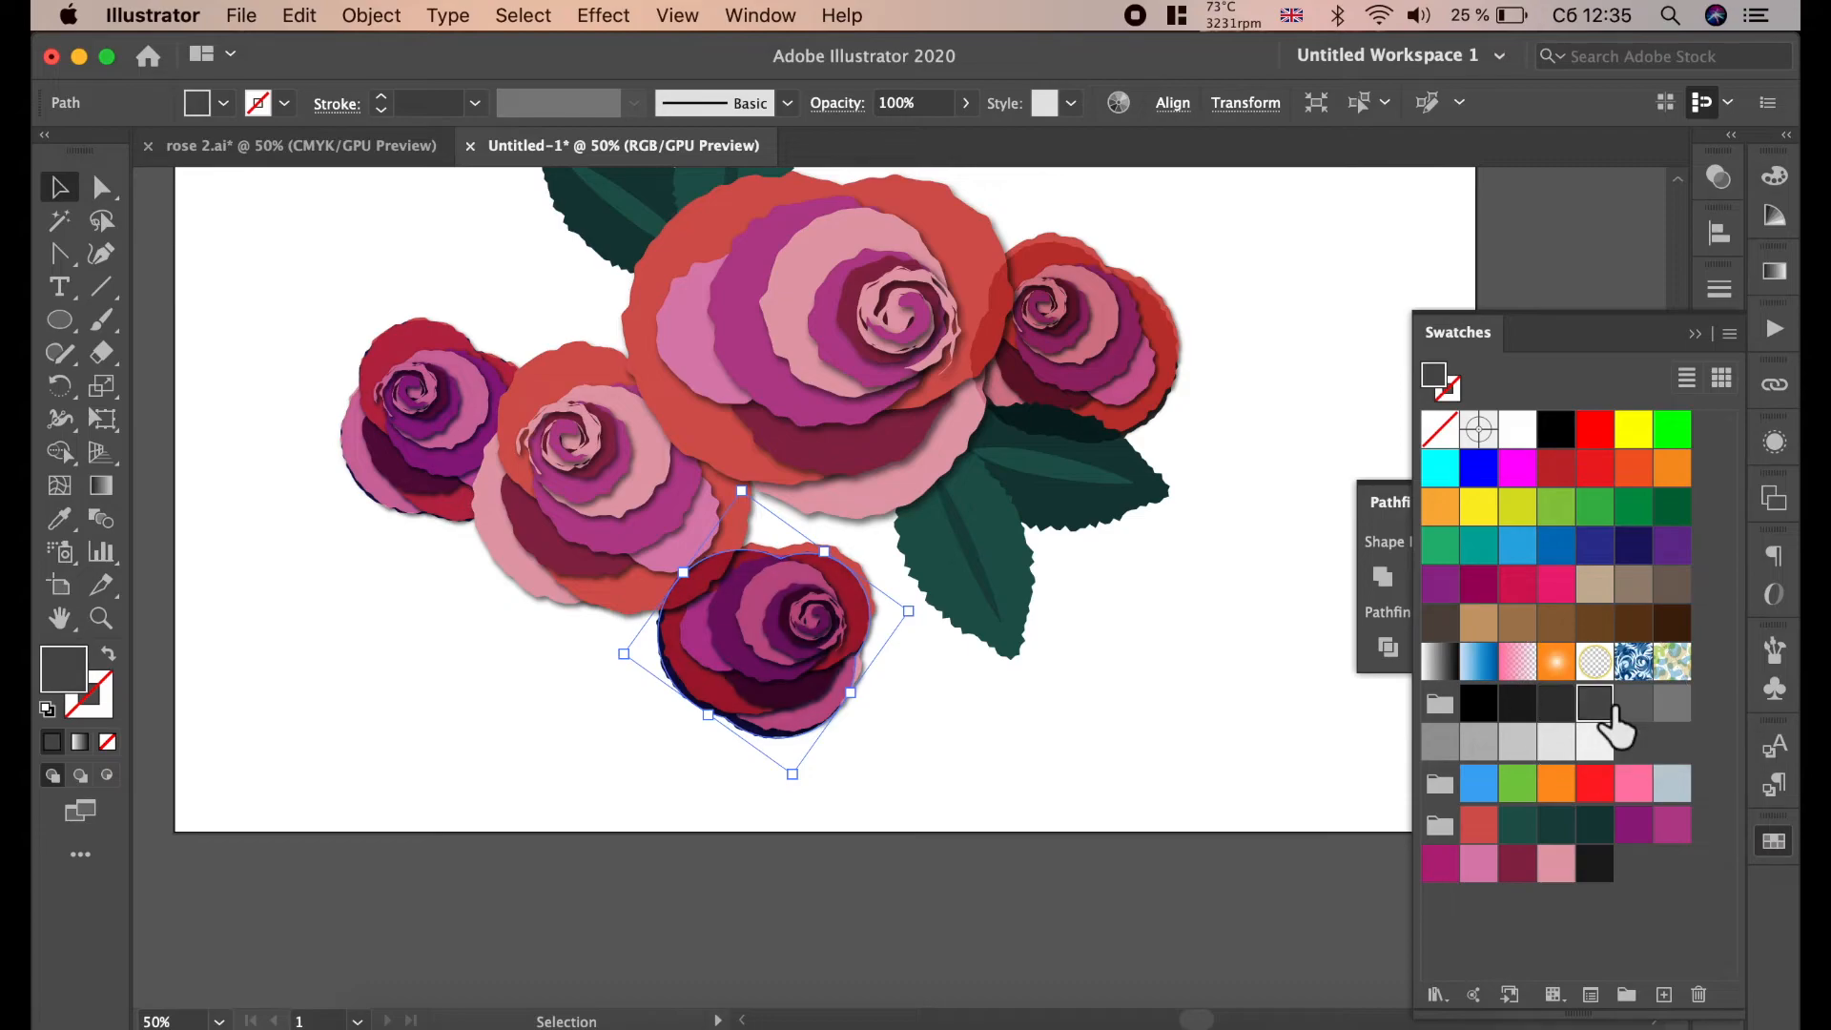
{"action": "left_click", "coordinate": [1279, 732]}
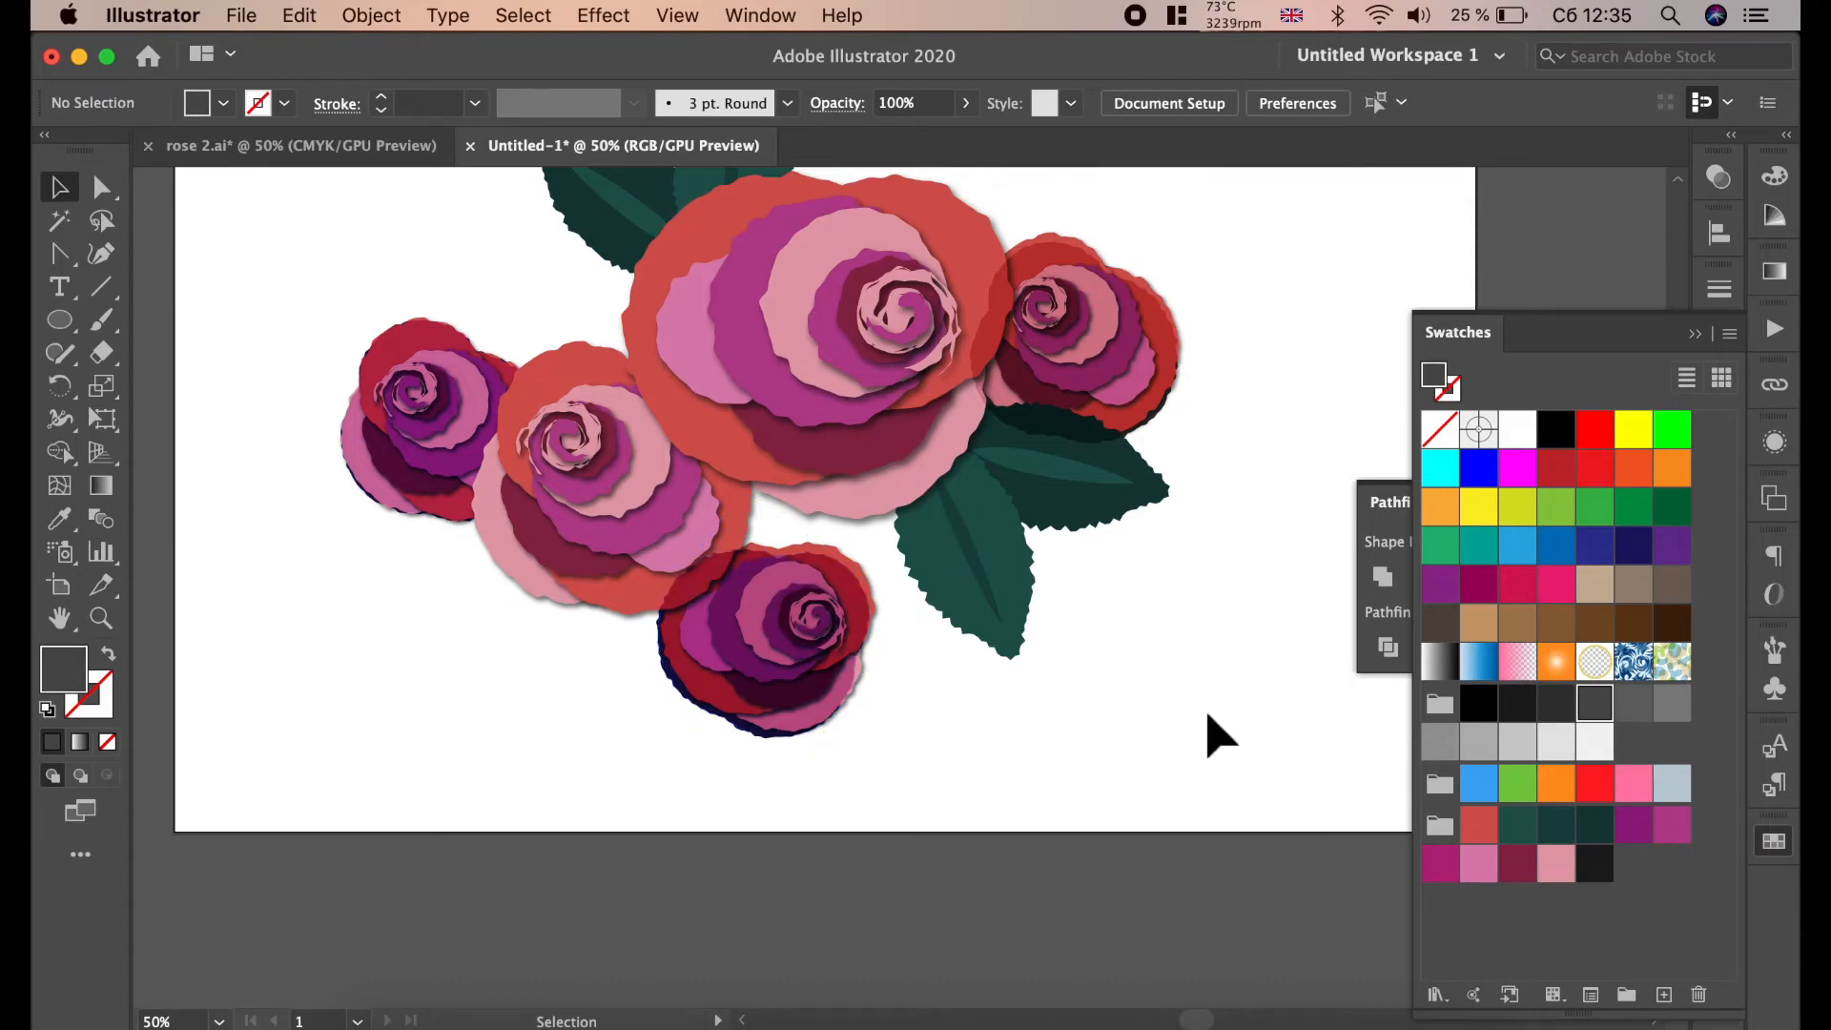
- Move the lower rose up towards the large rose, and shift the far-left rose slightly down and outwards
{"action": "left_click_drag", "start_coordinate": [777, 683], "coordinate": [804, 633]}
{"action": "left_click", "coordinate": [969, 781]}
{"action": "left_click", "coordinate": [419, 412]}
{"action": "mouse_move", "coordinate": [362, 471]}
{"action": "left_mouse_down"}
{"action": "mouse_move", "coordinate": [409, 409]}
{"action": "mouse_move", "coordinate": [448, 415]}
{"action": "mouse_move", "coordinate": [429, 382]}
{"action": "mouse_move", "coordinate": [377, 470]}
{"action": "mouse_move", "coordinate": [331, 467]}
{"action": "left_mouse_up"}
- Send the lower rose together with its overlays to the back and scale it down slightly
{"action": "left_click", "coordinate": [837, 668]}
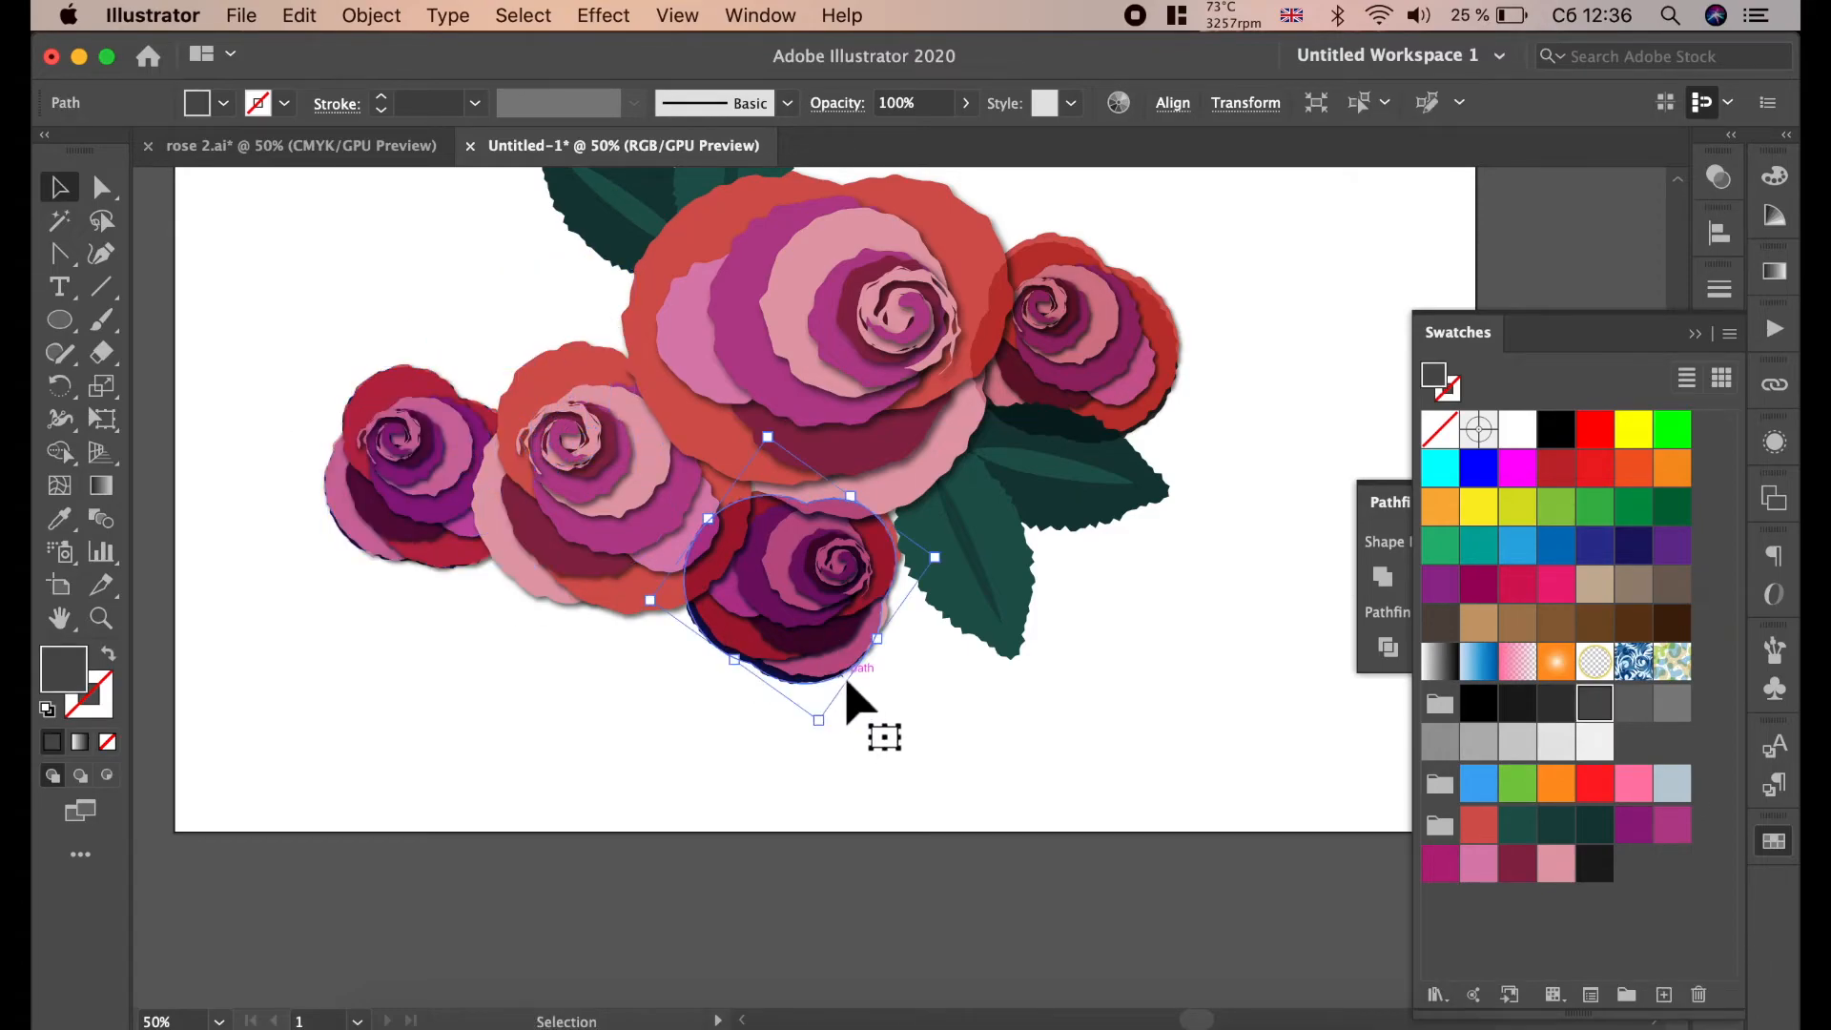
{"action": "left_click", "coordinate": [815, 611]}
{"action": "right_click", "coordinate": [807, 590]}
{"action": "mouse_move", "coordinate": [944, 899]}
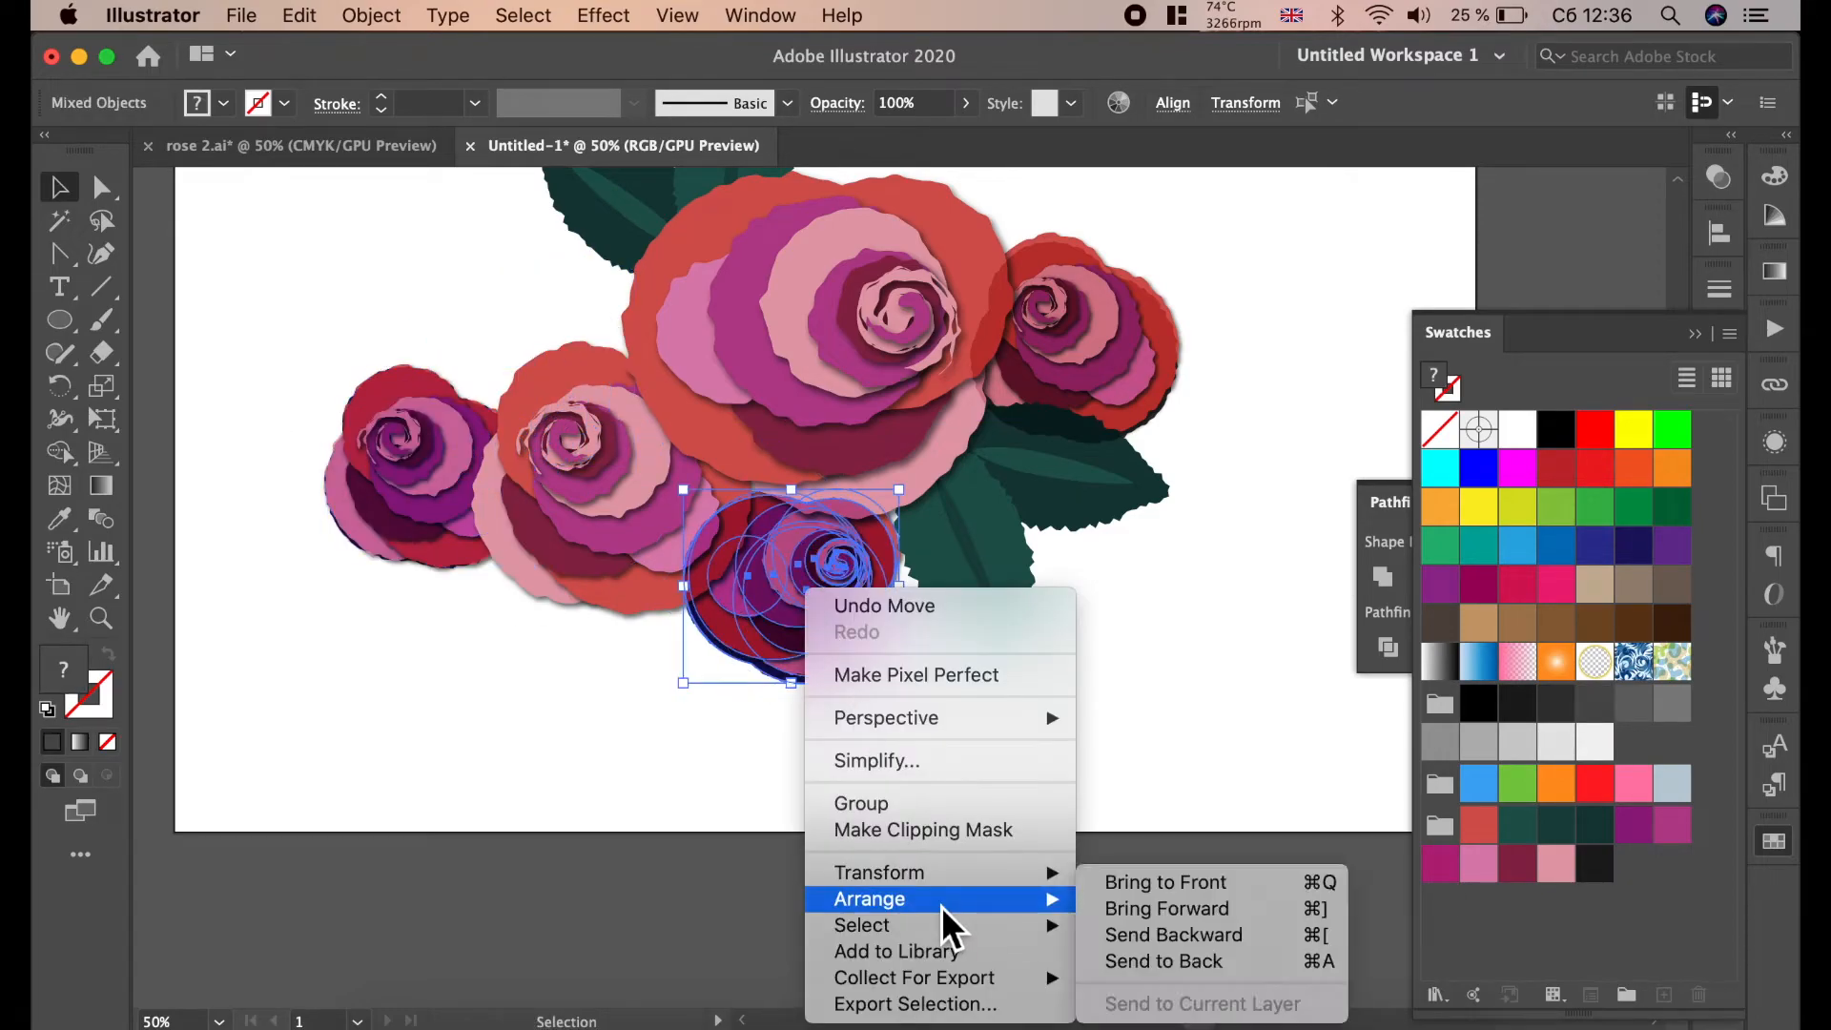
{"action": "left_click", "coordinate": [1186, 958]}
{"action": "left_click_drag", "start_coordinate": [899, 683], "coordinate": [830, 642]}
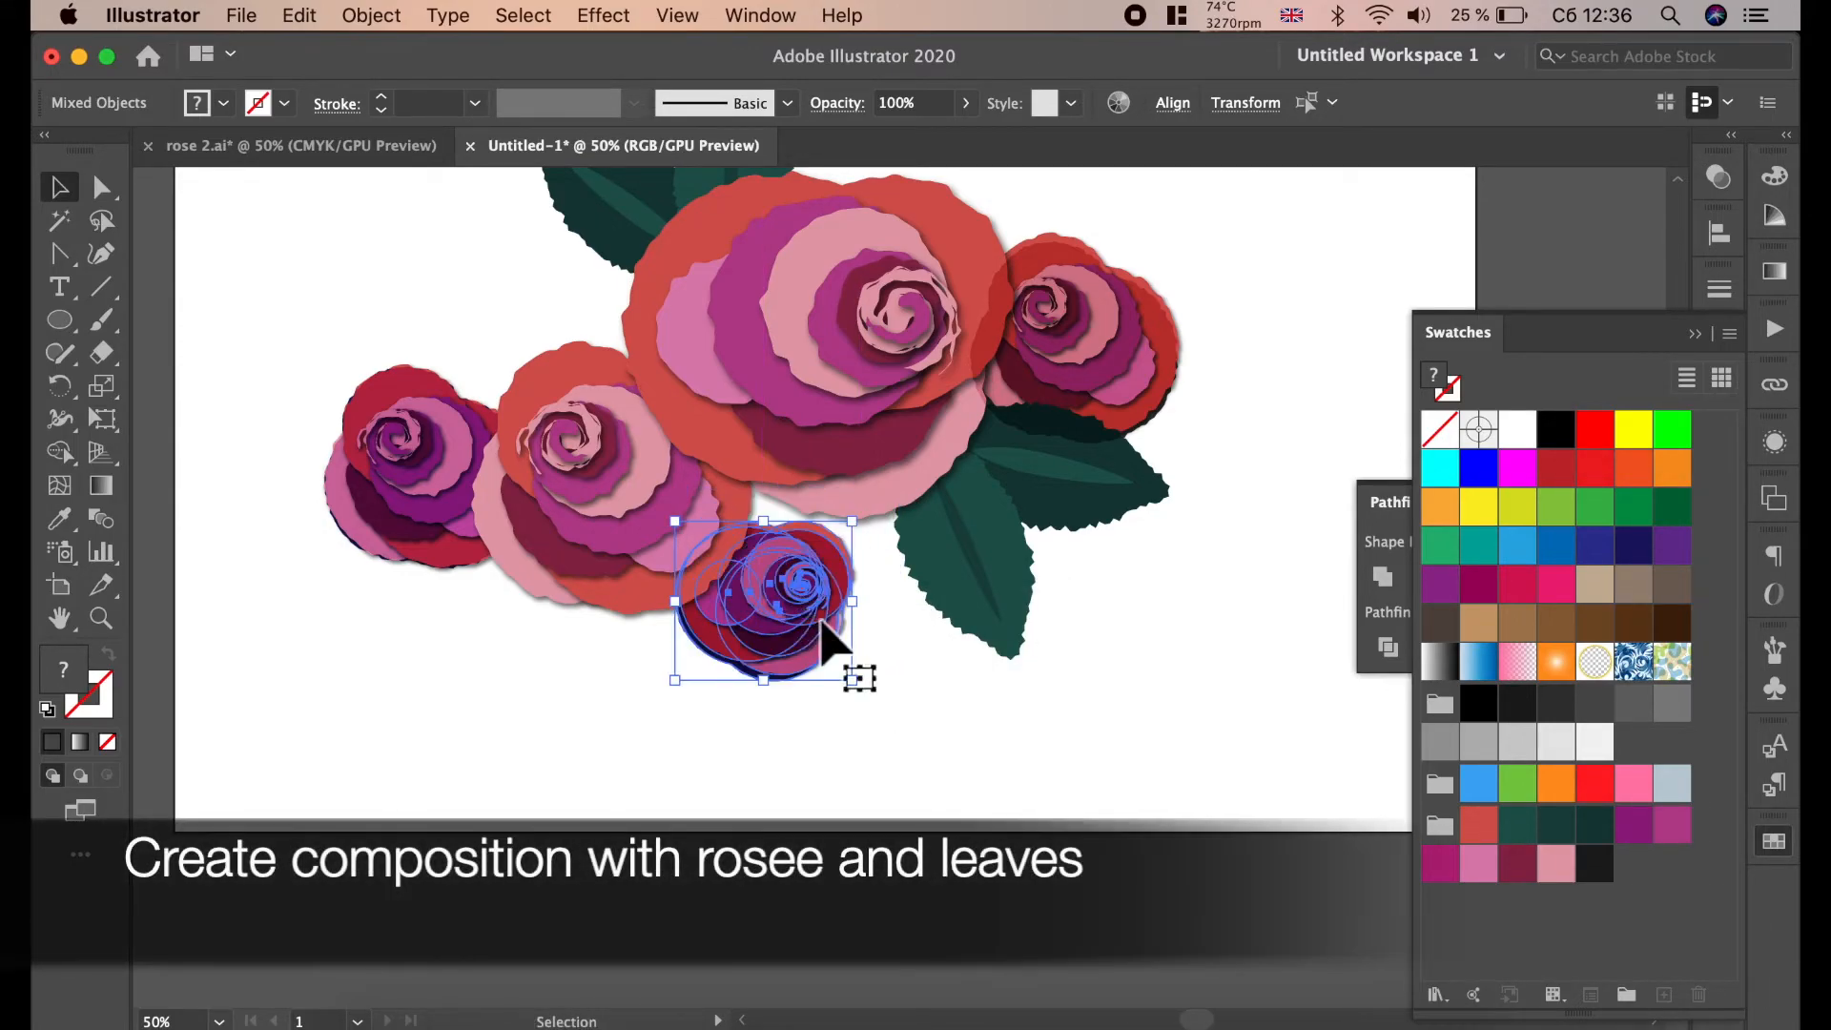
{"action": "left_click", "coordinate": [939, 668]}
- Copy the leaf pair beneath the large rose, rotate the copy, place it below the far-left rose and send it to the back
{"action": "left_click", "coordinate": [1096, 524]}
{"action": "left_click_drag", "start_coordinate": [993, 605], "coordinate": [501, 692]}
{"action": "left_click_drag", "start_coordinate": [740, 572], "coordinate": [448, 718]}
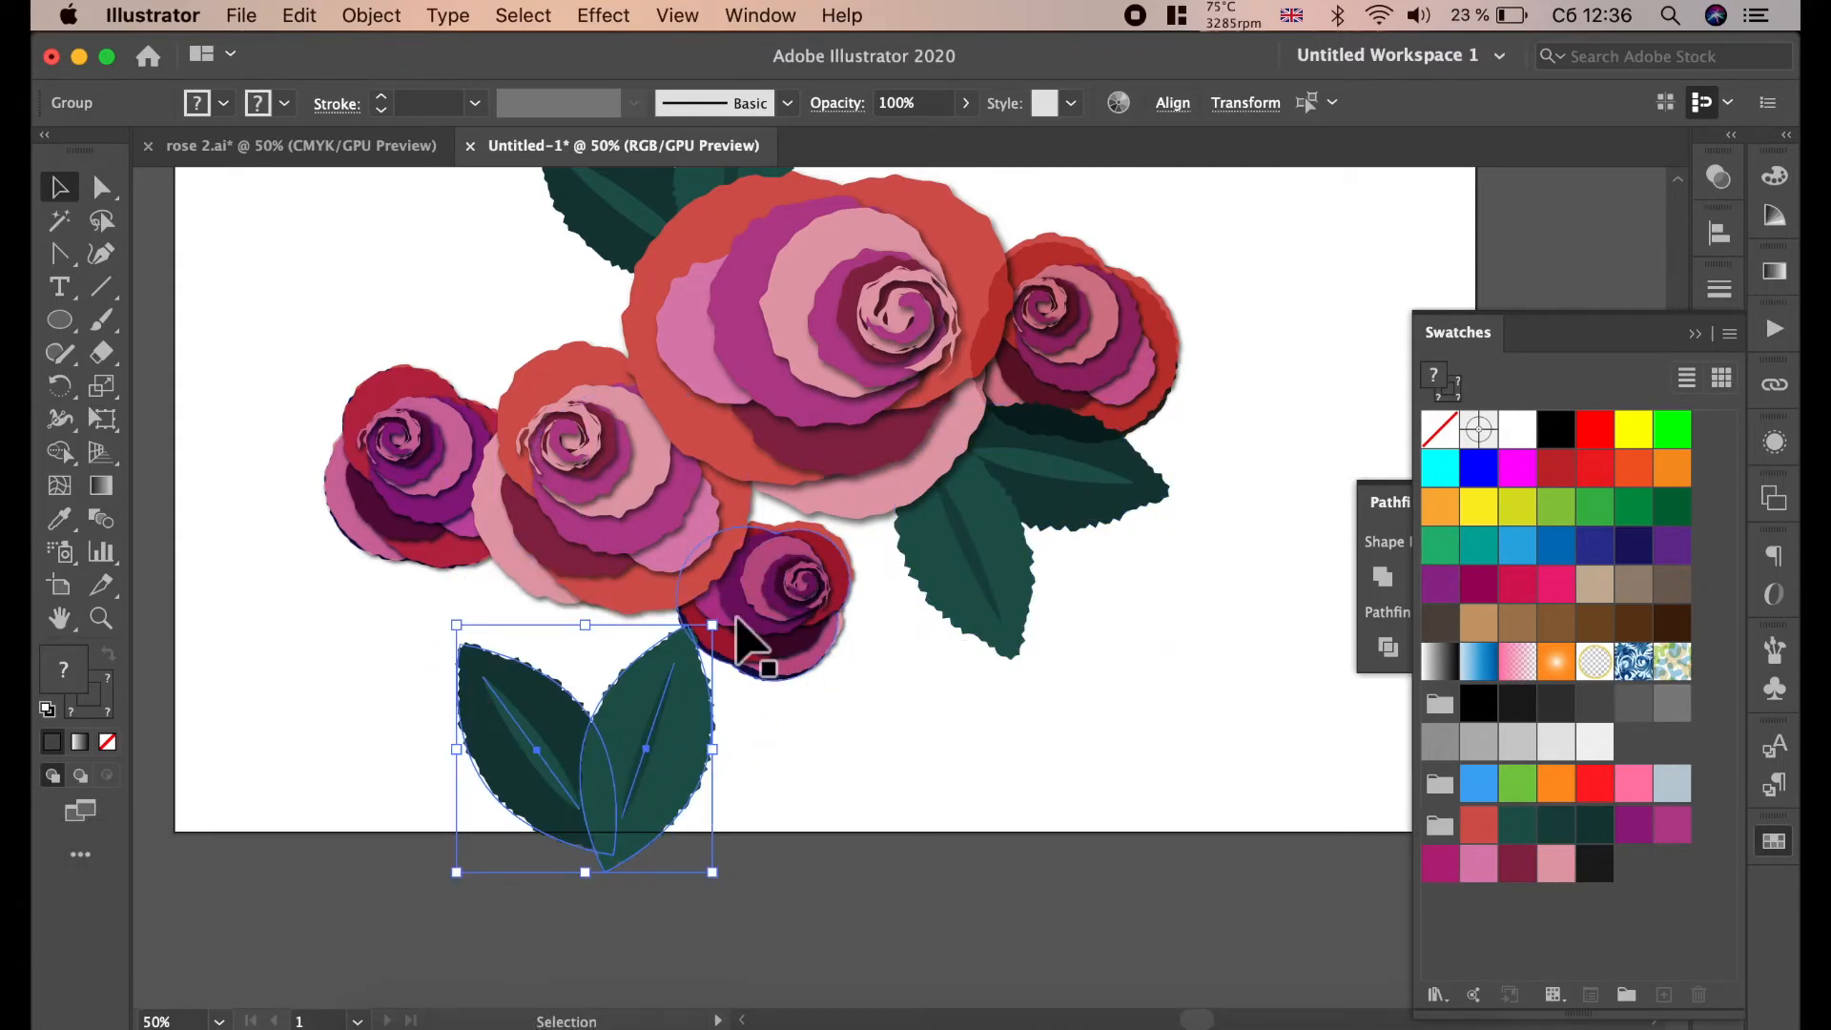
{"action": "left_click_drag", "start_coordinate": [742, 628], "coordinate": [368, 703]}
{"action": "left_click_drag", "start_coordinate": [599, 734], "coordinate": [446, 625]}
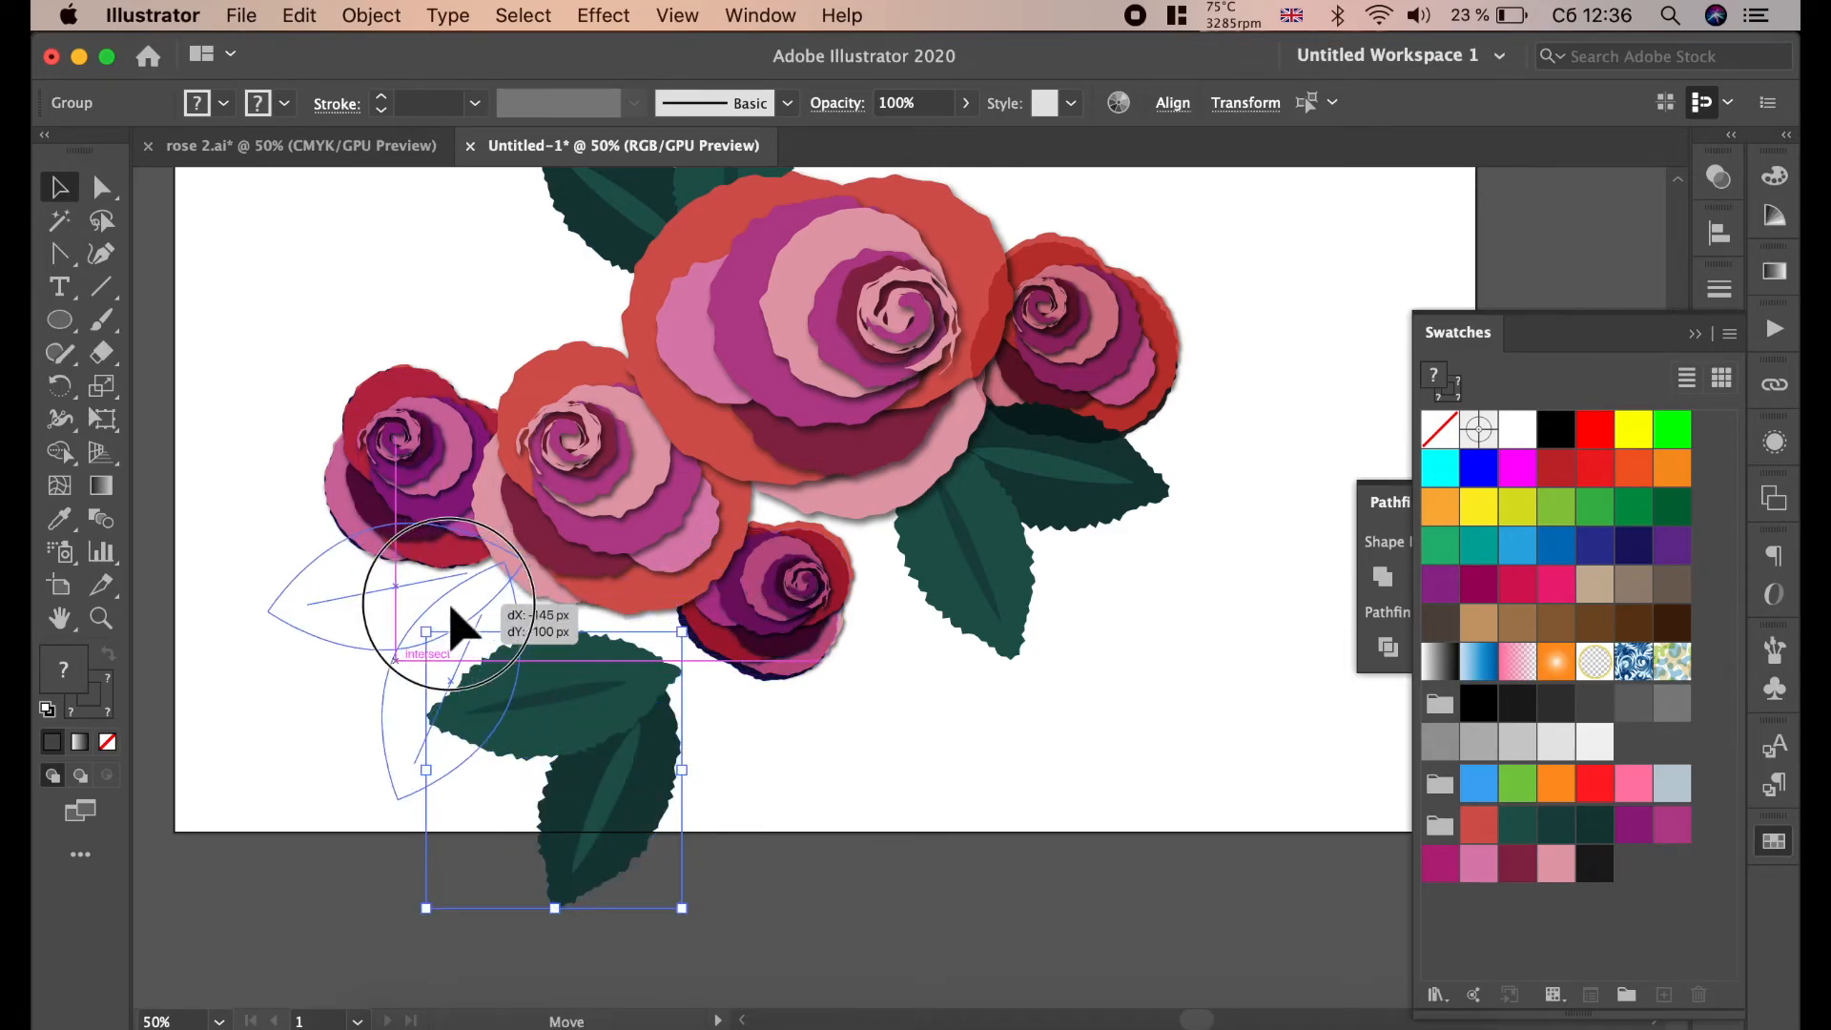
{"action": "right_click", "coordinate": [455, 610]}
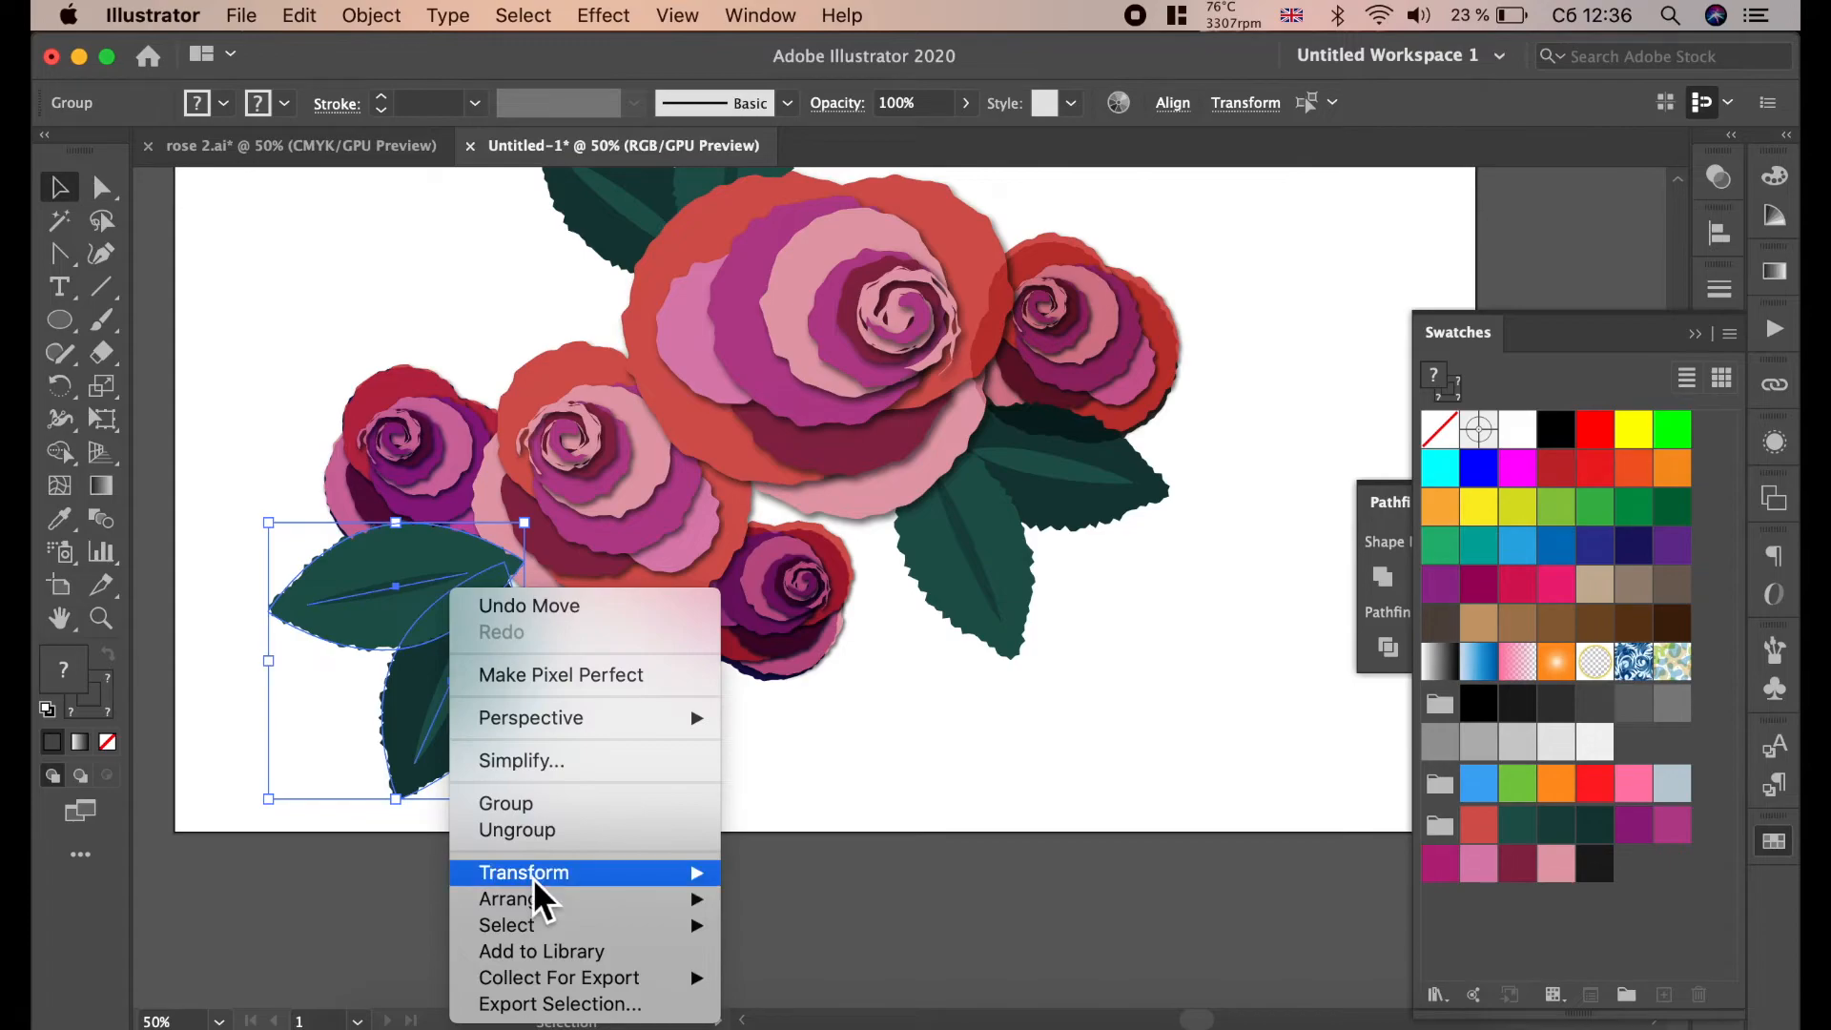
{"action": "mouse_move", "coordinate": [658, 904]}
{"action": "left_click", "coordinate": [886, 965]}
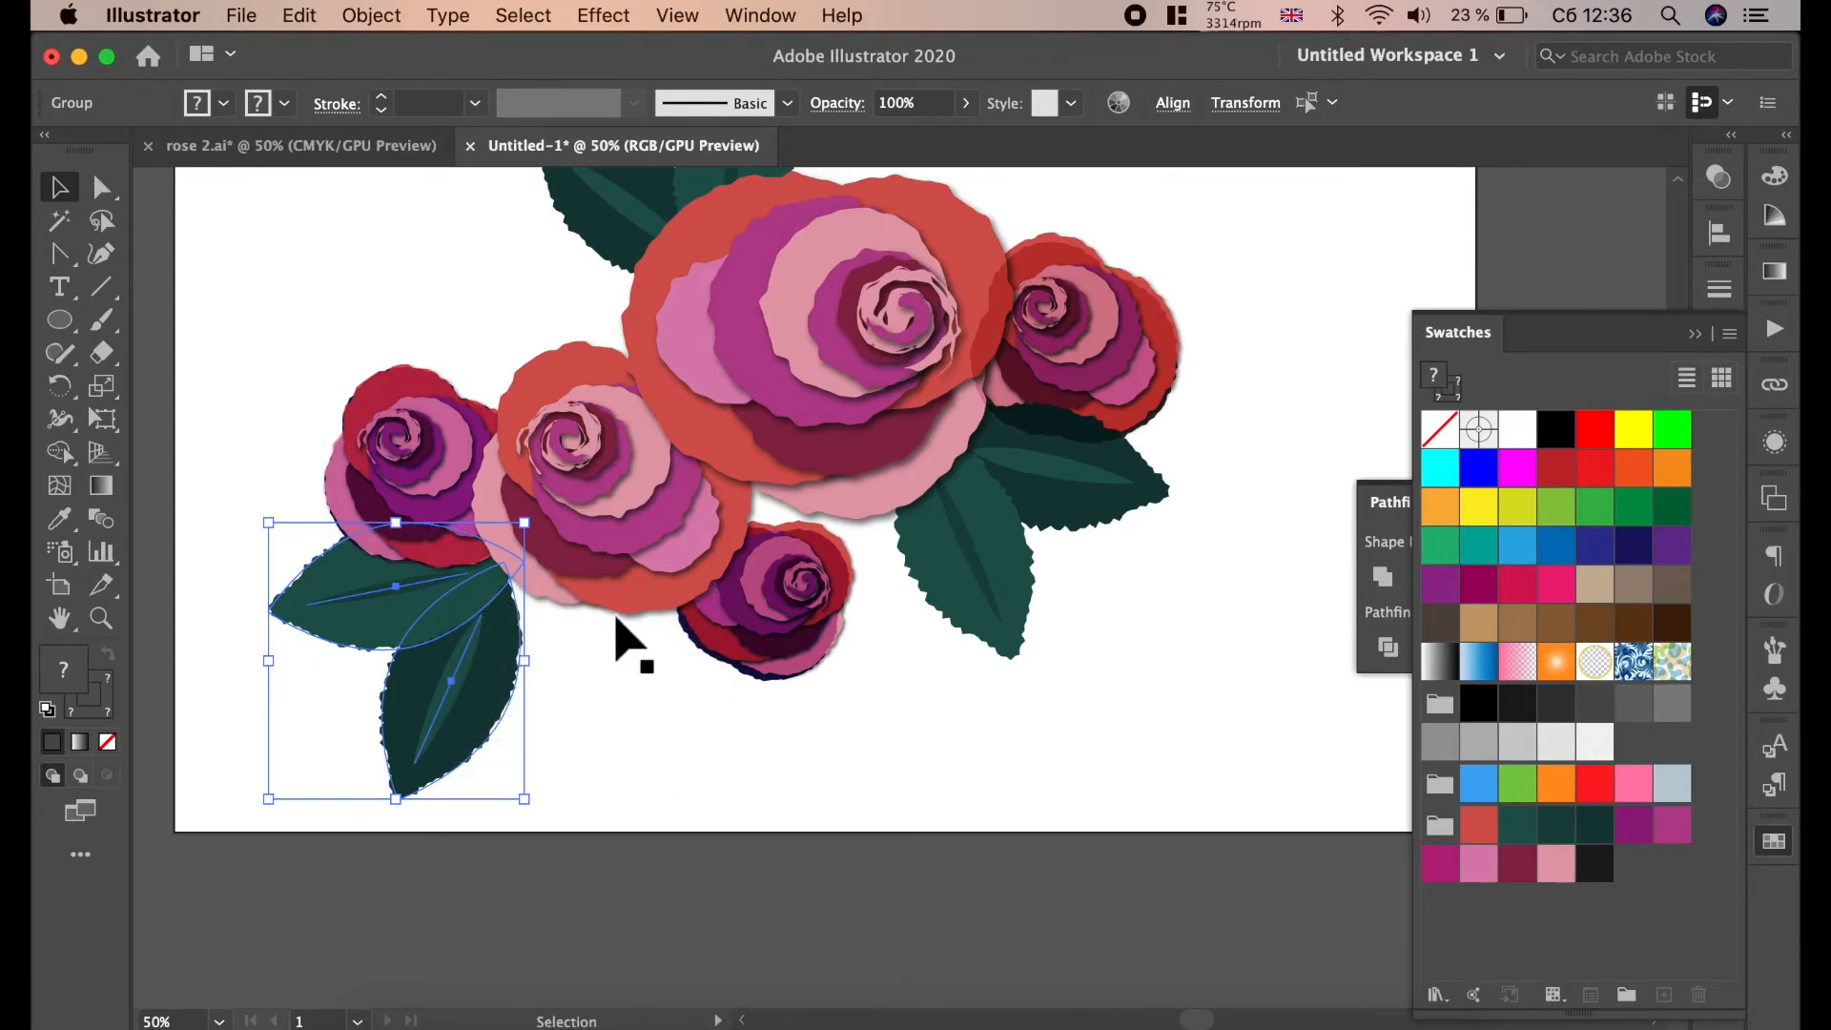
- Copy the leaf pair to above the far-left rose and to beneath its neighbour, rotating the lower copy and scaling it down
{"action": "scroll", "coordinate": [799, 727], "scroll_direction": "down", "scroll_amount": 1, "text": "alt"}
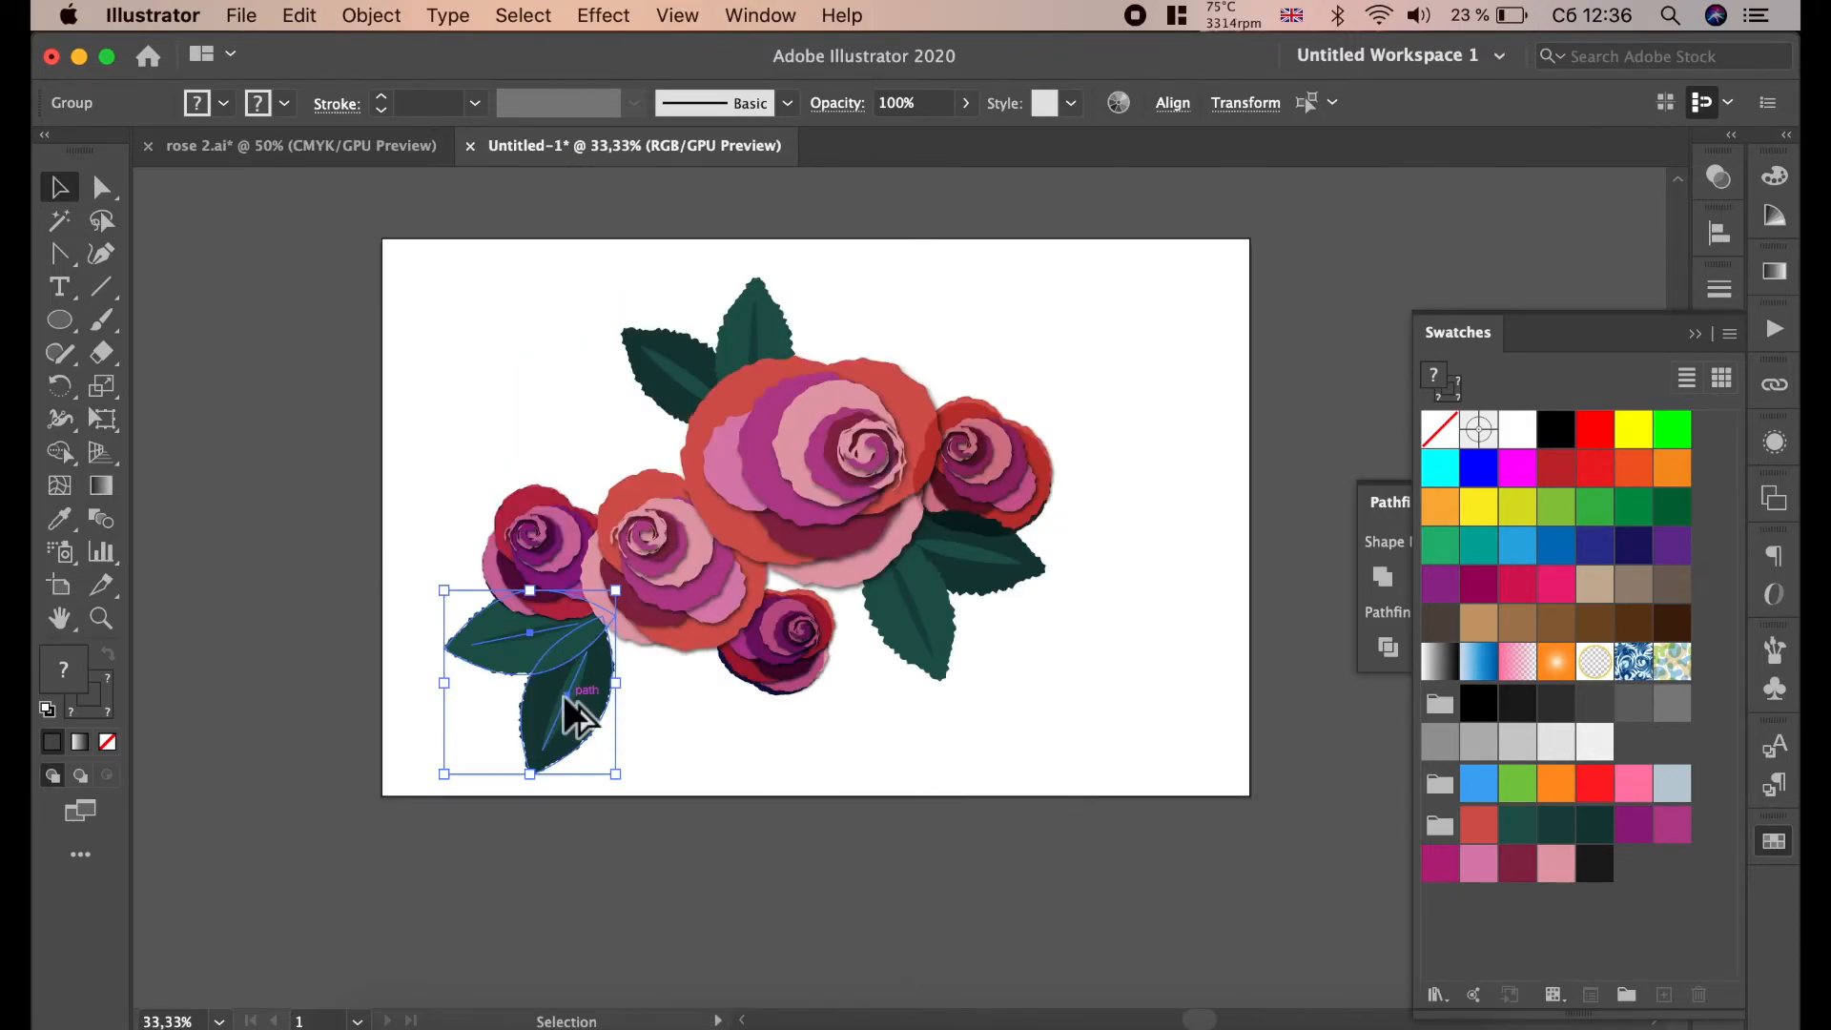
{"action": "left_click_drag", "start_coordinate": [563, 694], "coordinate": [586, 542], "text": "alt"}
{"action": "left_click_drag", "start_coordinate": [672, 453], "coordinate": [736, 689]}
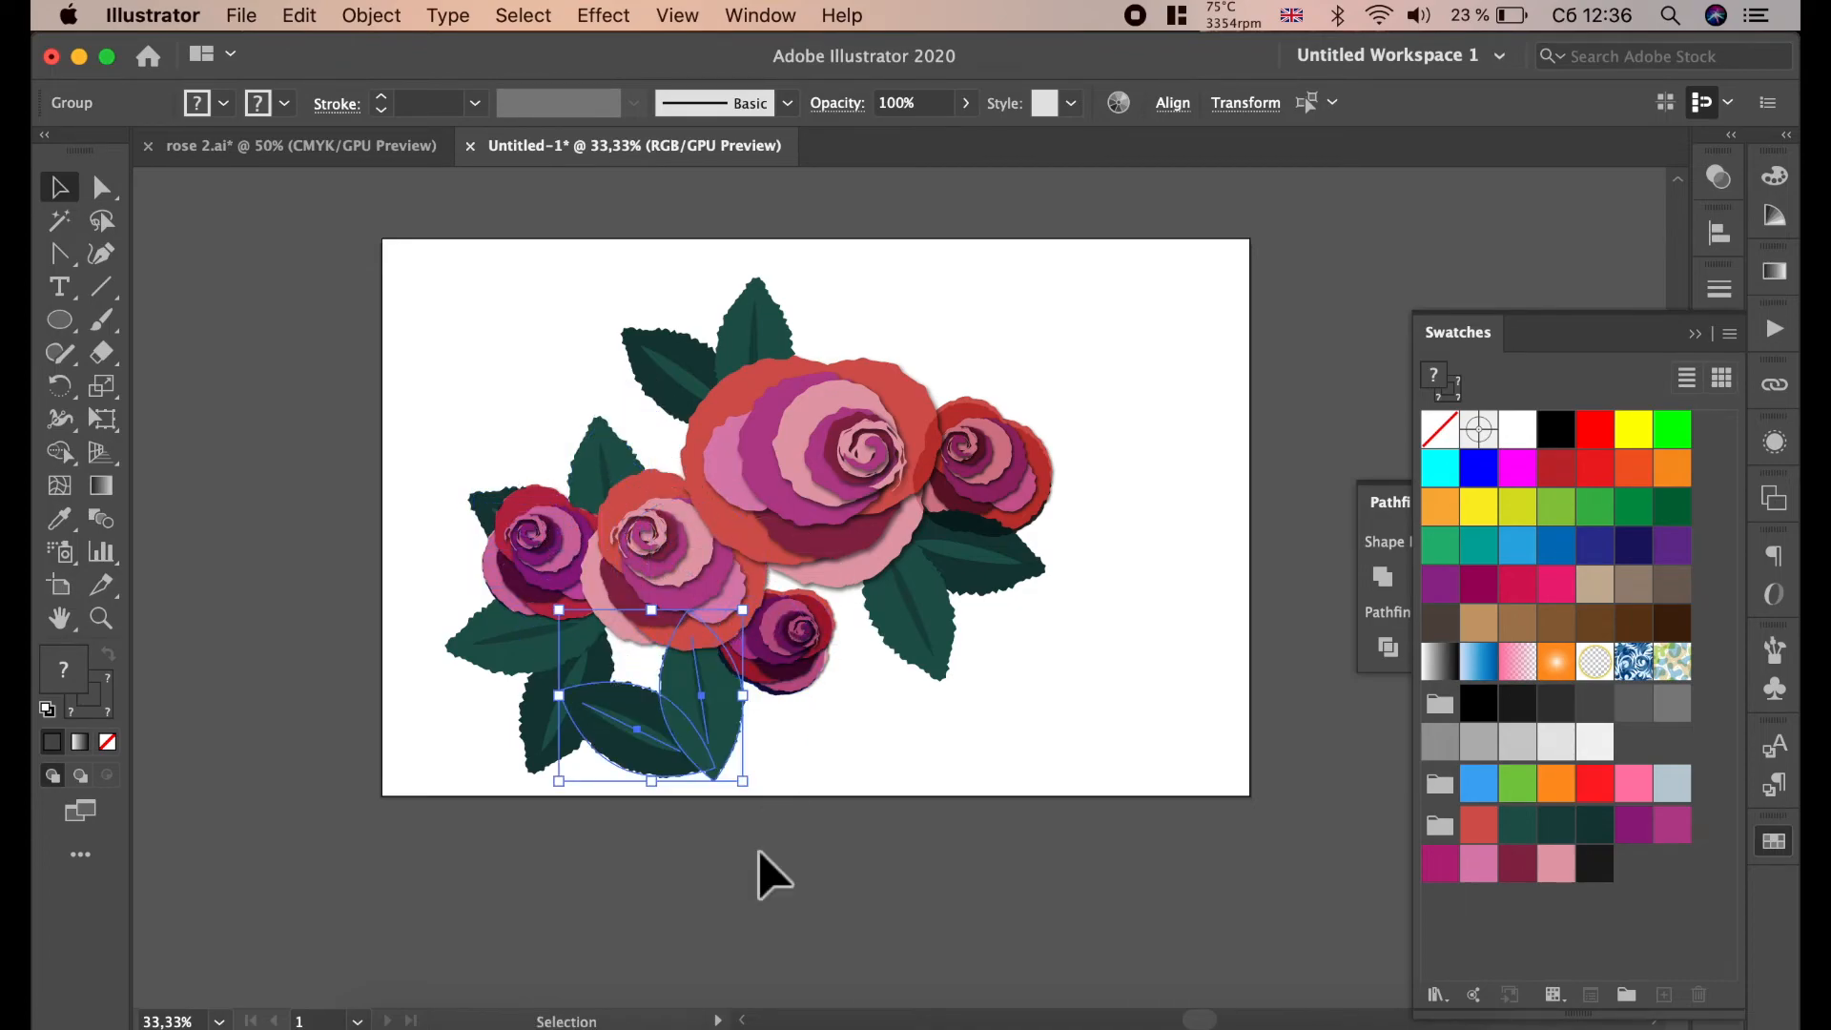
{"action": "left_click_drag", "start_coordinate": [730, 753], "coordinate": [731, 687]}
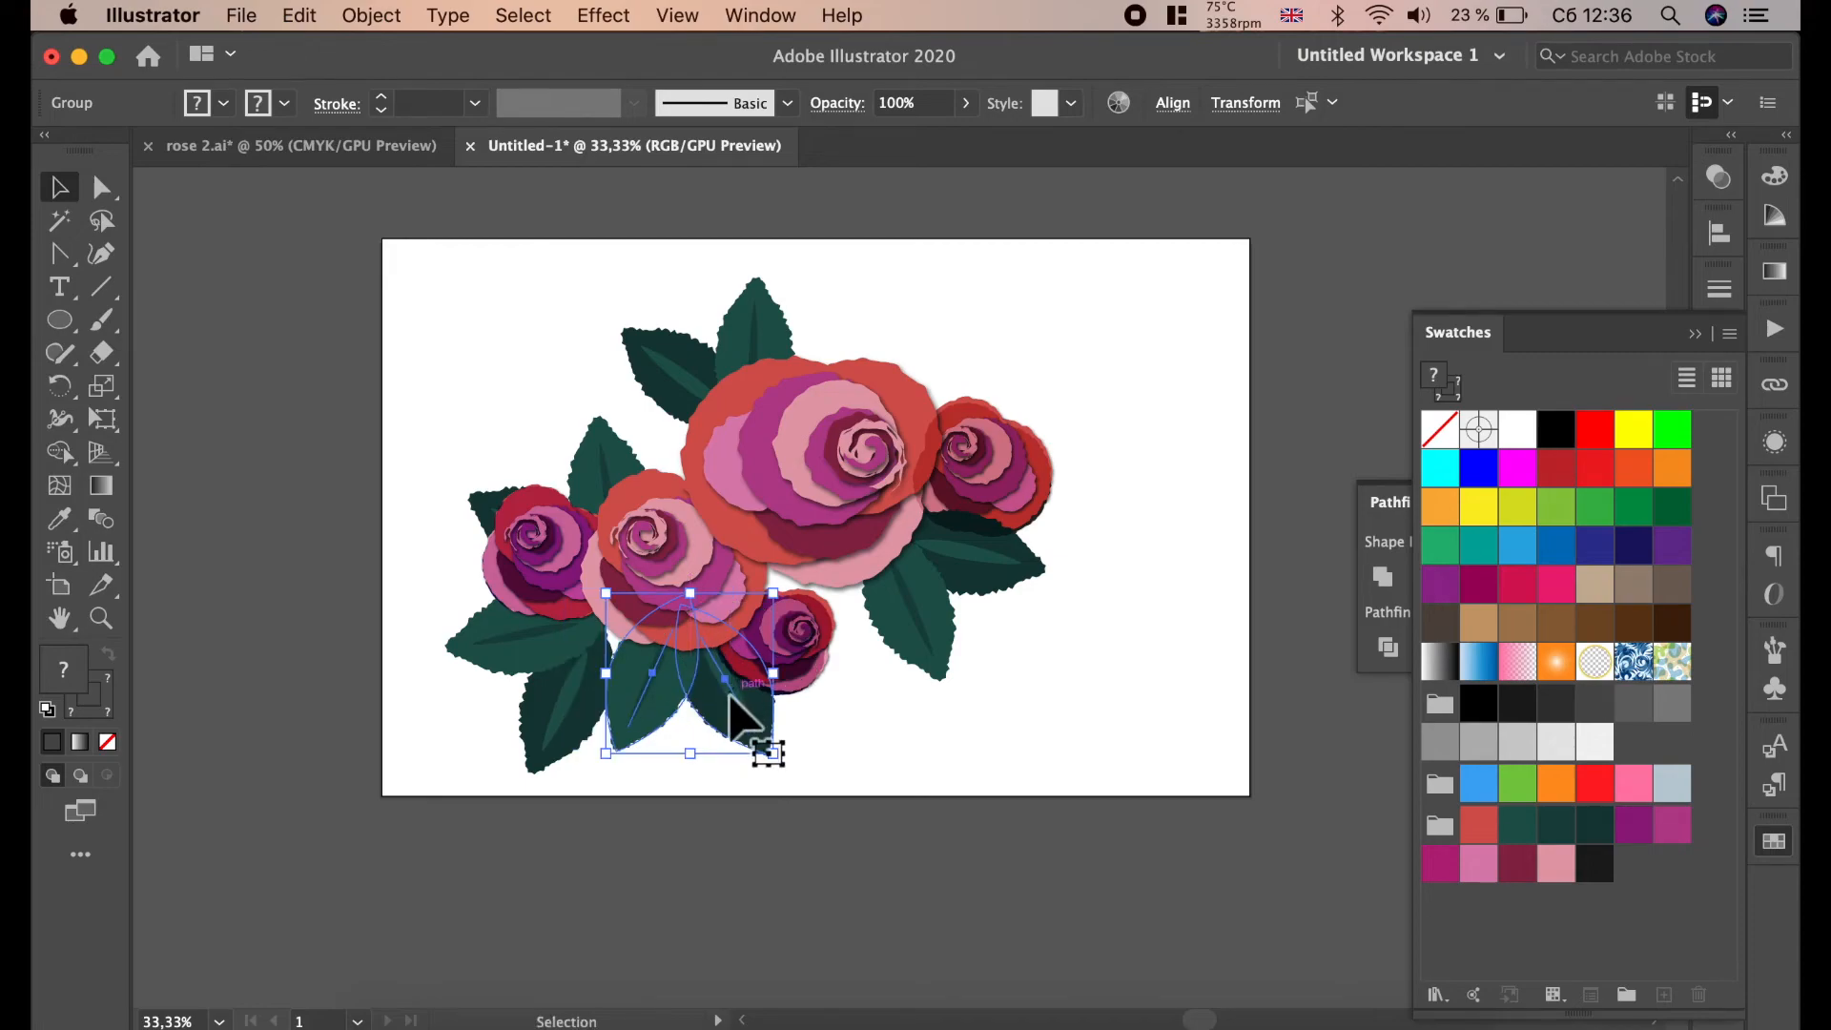
{"action": "left_click_drag", "start_coordinate": [766, 751], "coordinate": [732, 712]}
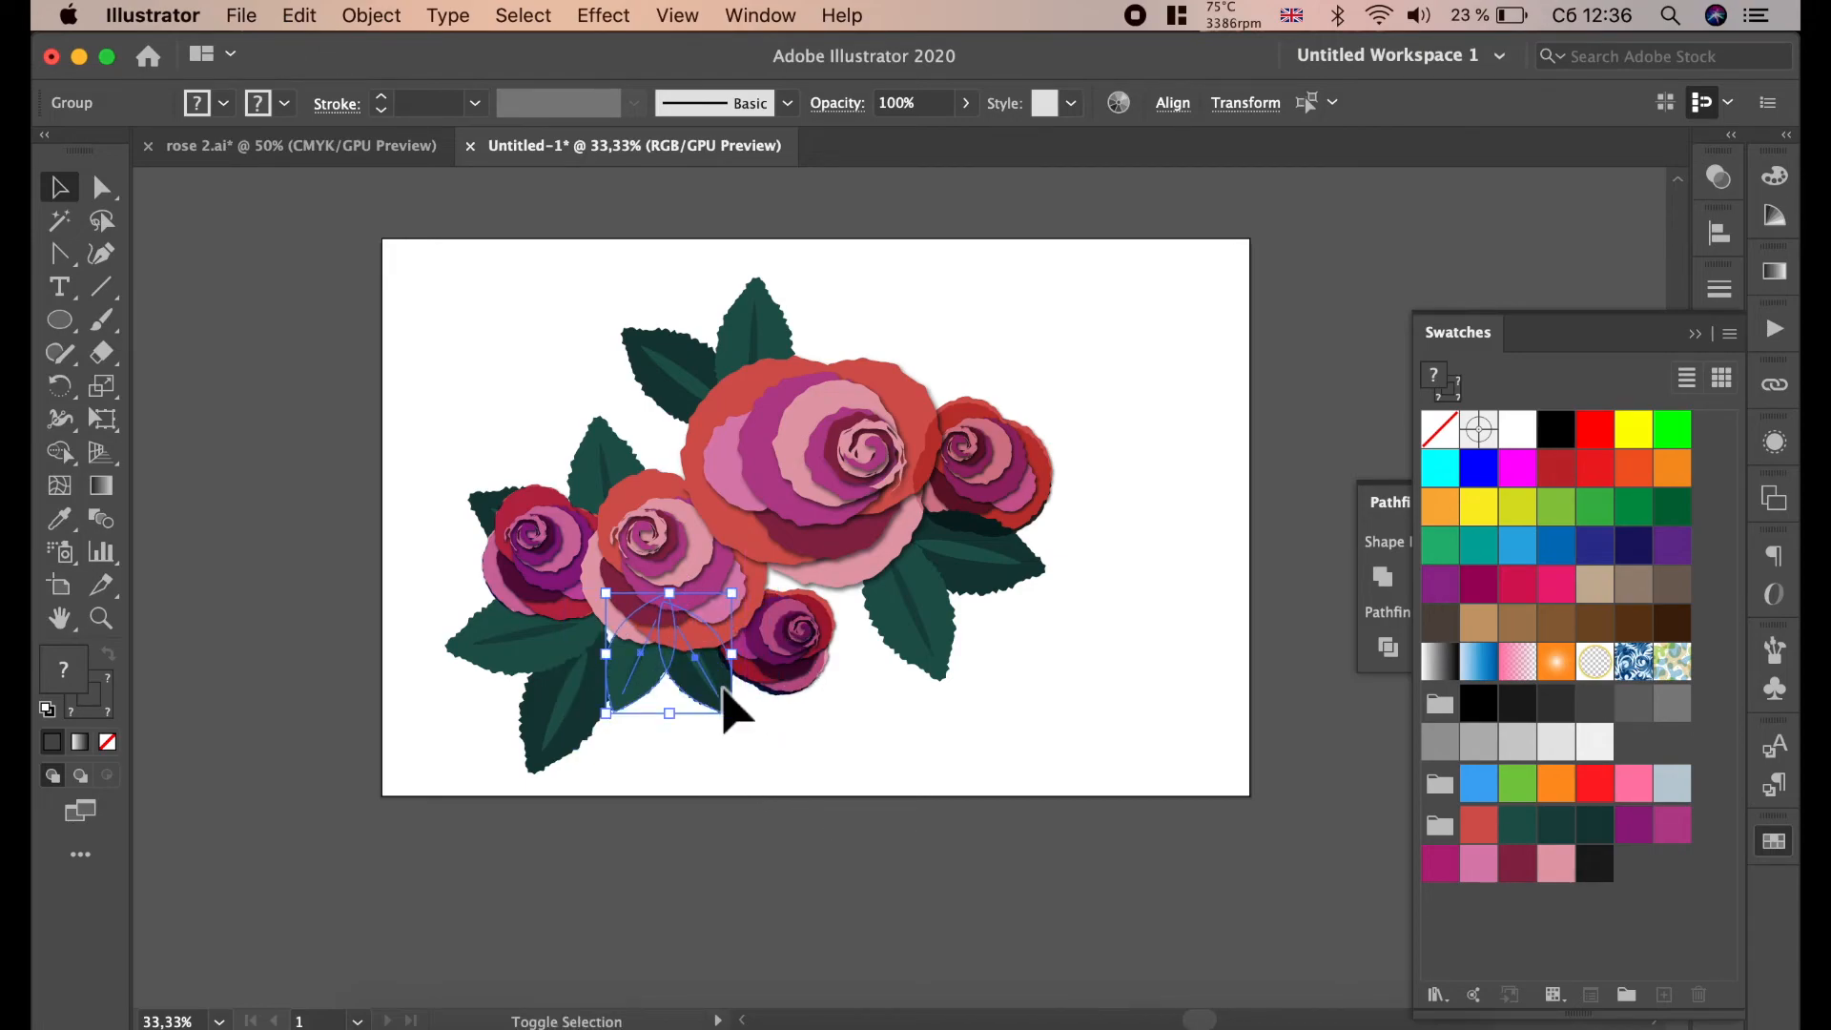
{"action": "left_click", "coordinate": [859, 735]}
- Move the small lower rose up towards the large rose, and shift the whole bouquet right and slightly up
{"action": "left_click", "coordinate": [795, 672]}
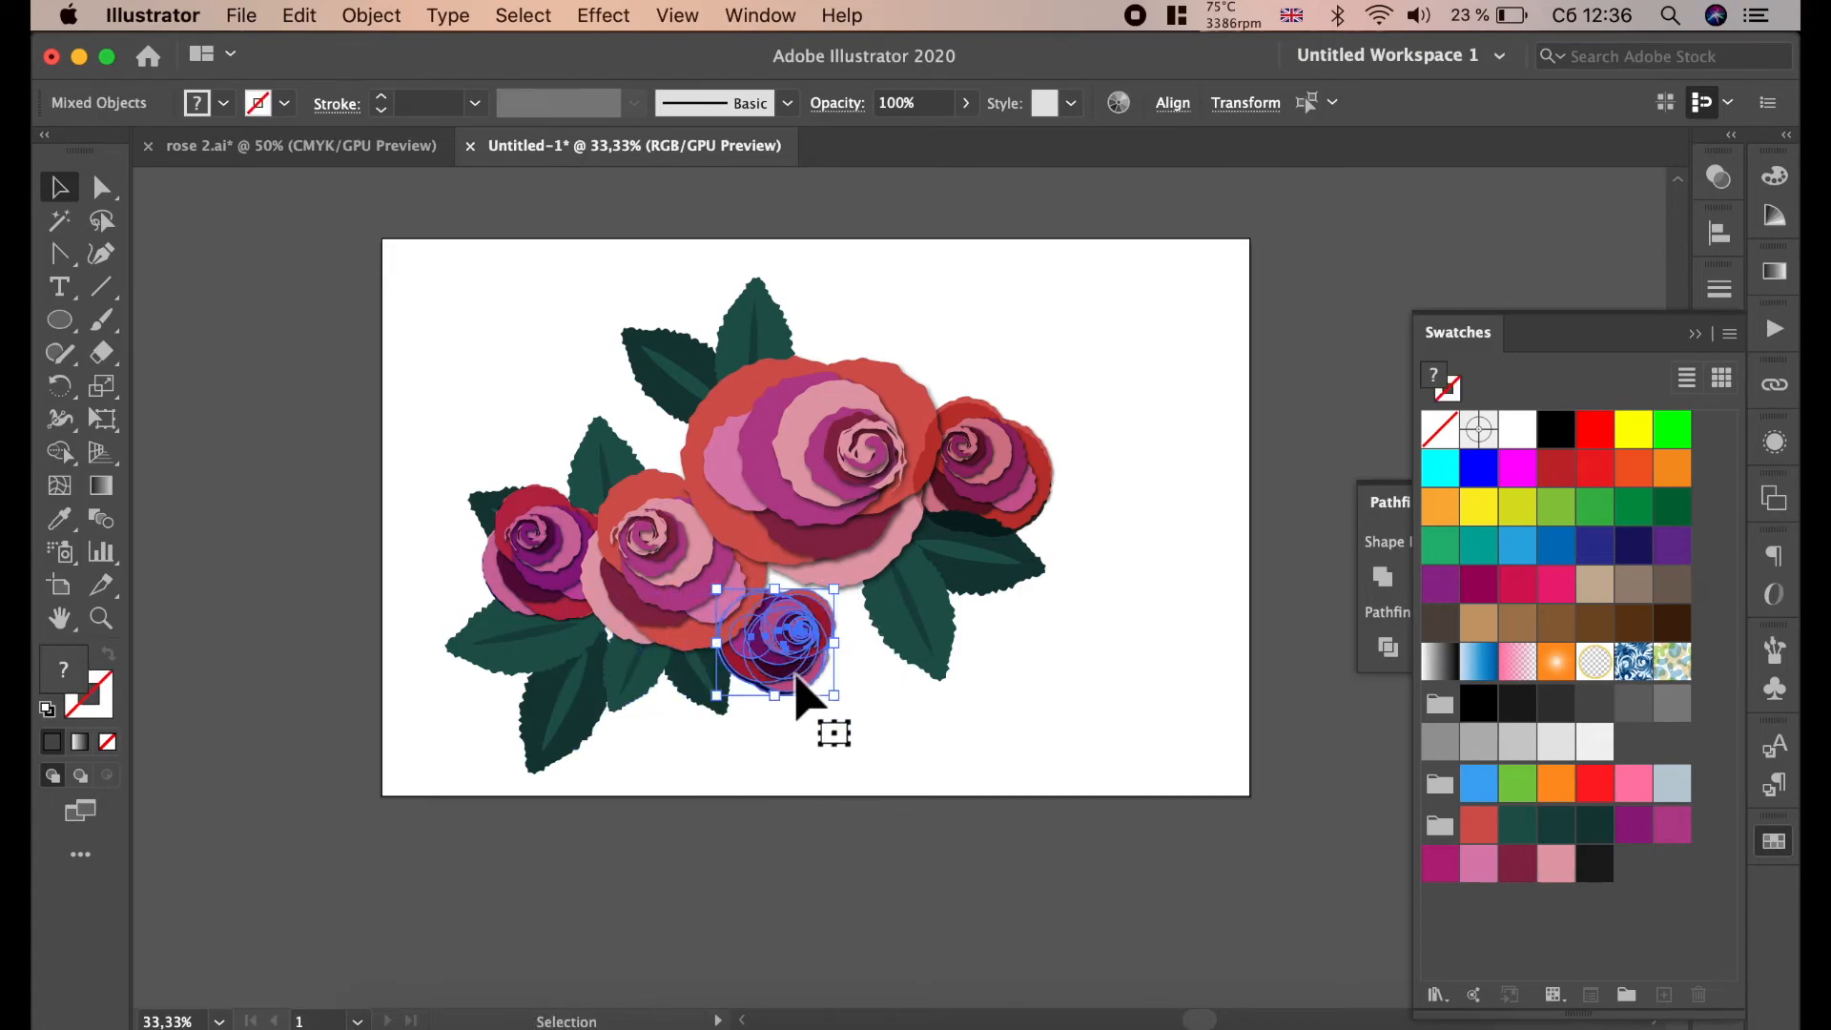
{"action": "left_click_drag", "start_coordinate": [795, 672], "coordinate": [801, 650]}
{"action": "left_click", "coordinate": [884, 727]}
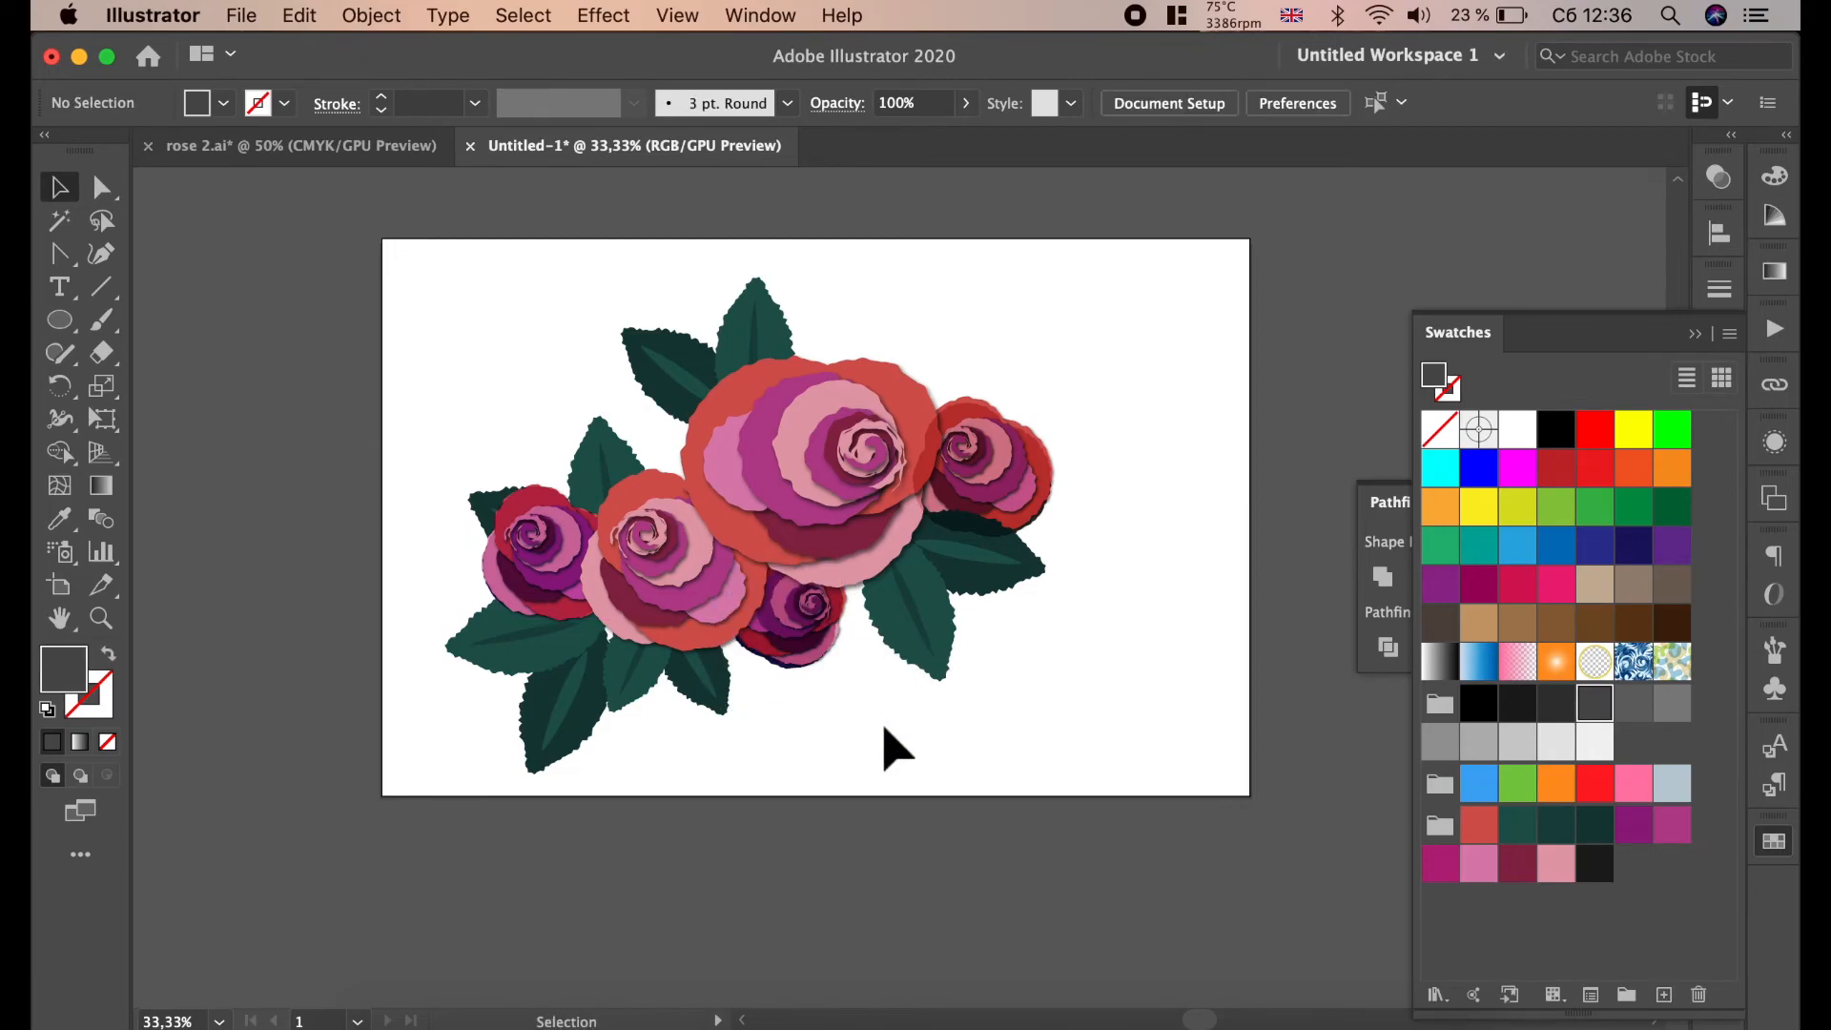
{"action": "left_click_drag", "start_coordinate": [1132, 699], "coordinate": [444, 335]}
{"action": "left_click_drag", "start_coordinate": [827, 449], "coordinate": [899, 427]}
{"action": "left_click", "coordinate": [1174, 566]}
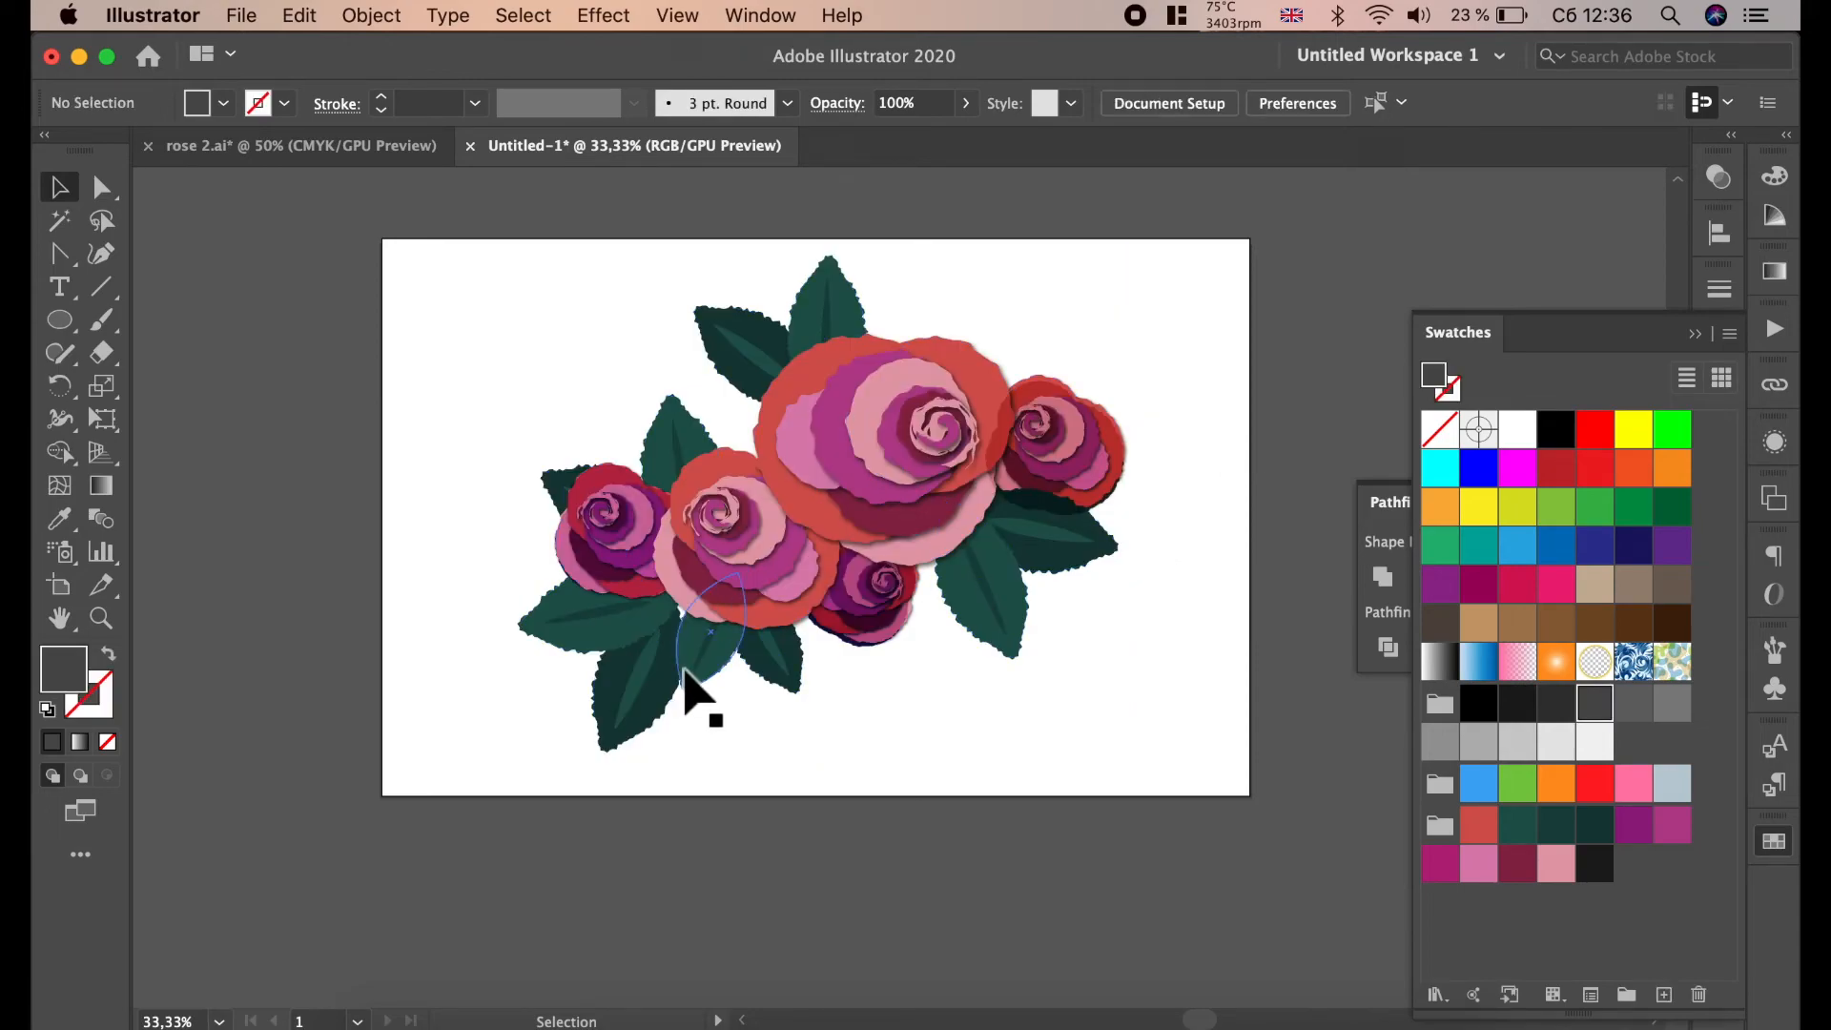
- Copy the dark leaf from below the far-left rose to the upper side of the far-right rose, behind the flowers
{"action": "left_click", "coordinate": [633, 706]}
{"action": "left_click_drag", "start_coordinate": [639, 725], "coordinate": [1051, 413]}
{"action": "left_click", "coordinate": [1207, 423]}
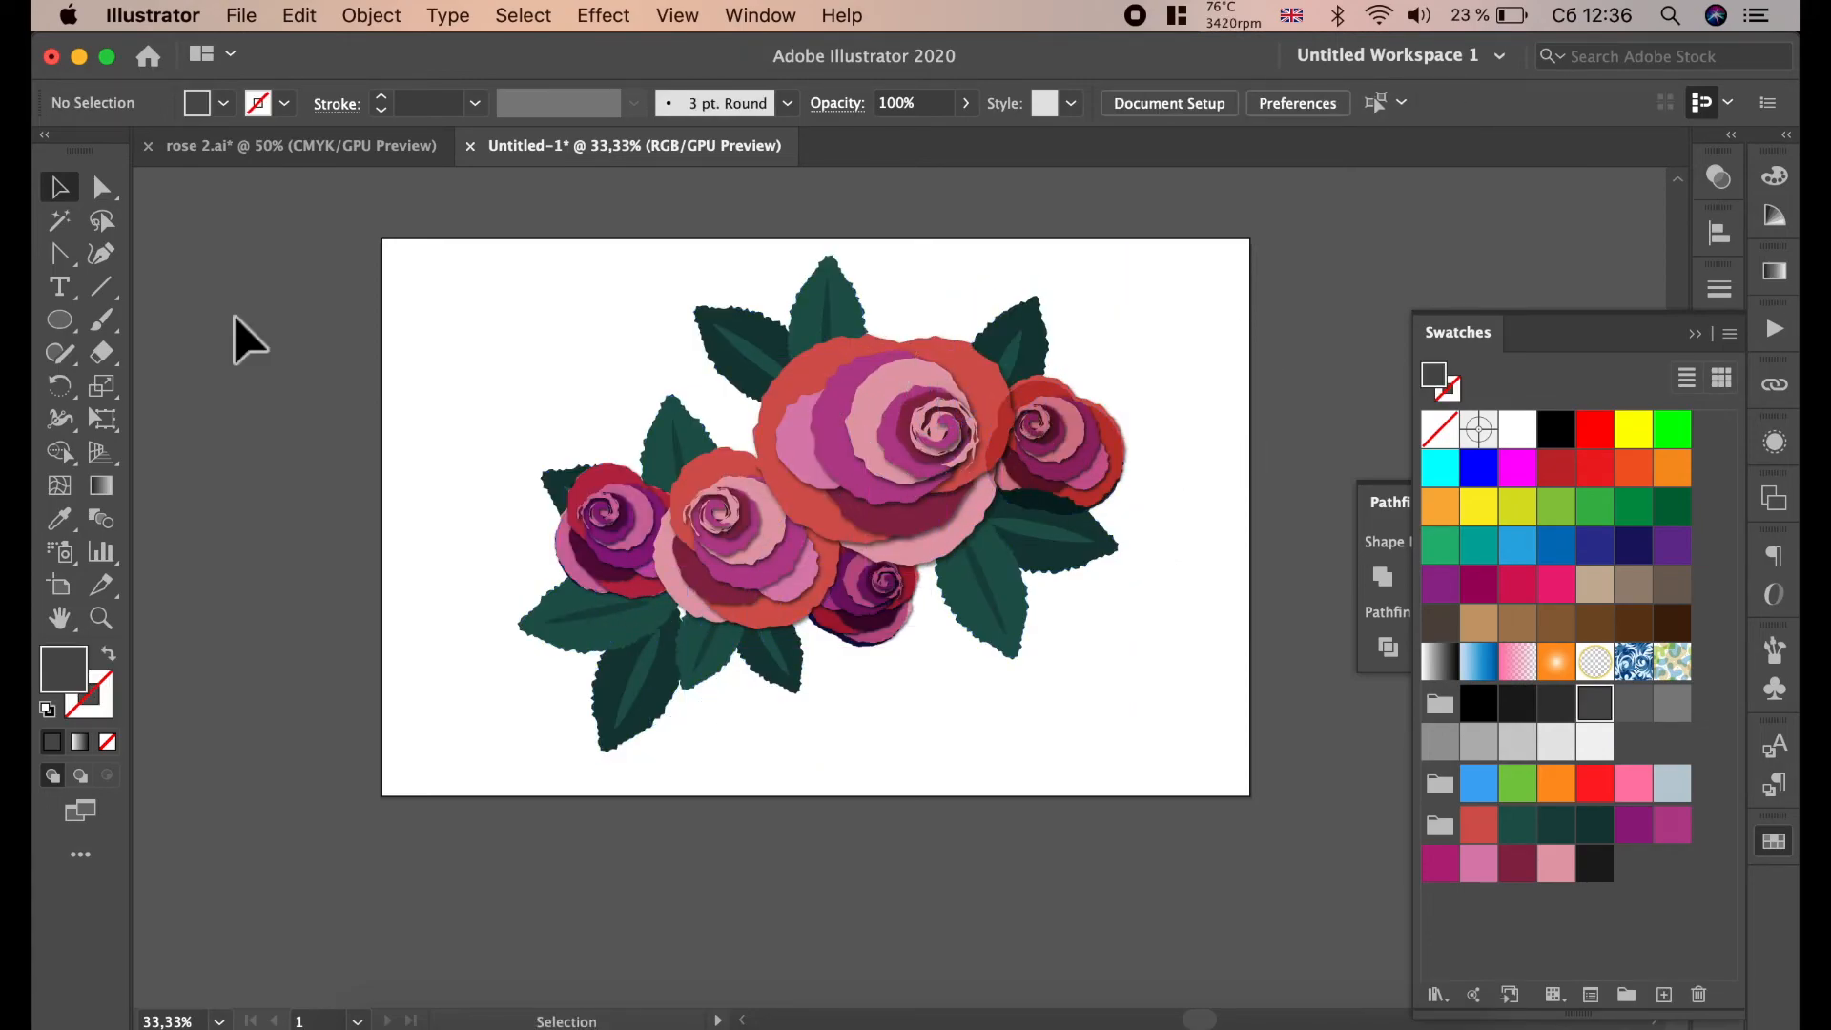
- Draw a rectangle covering the whole artboard, fill it with the dark purple swatch and send it to the back
{"action": "left_click_drag", "start_coordinate": [53, 323], "coordinate": [157, 324]}
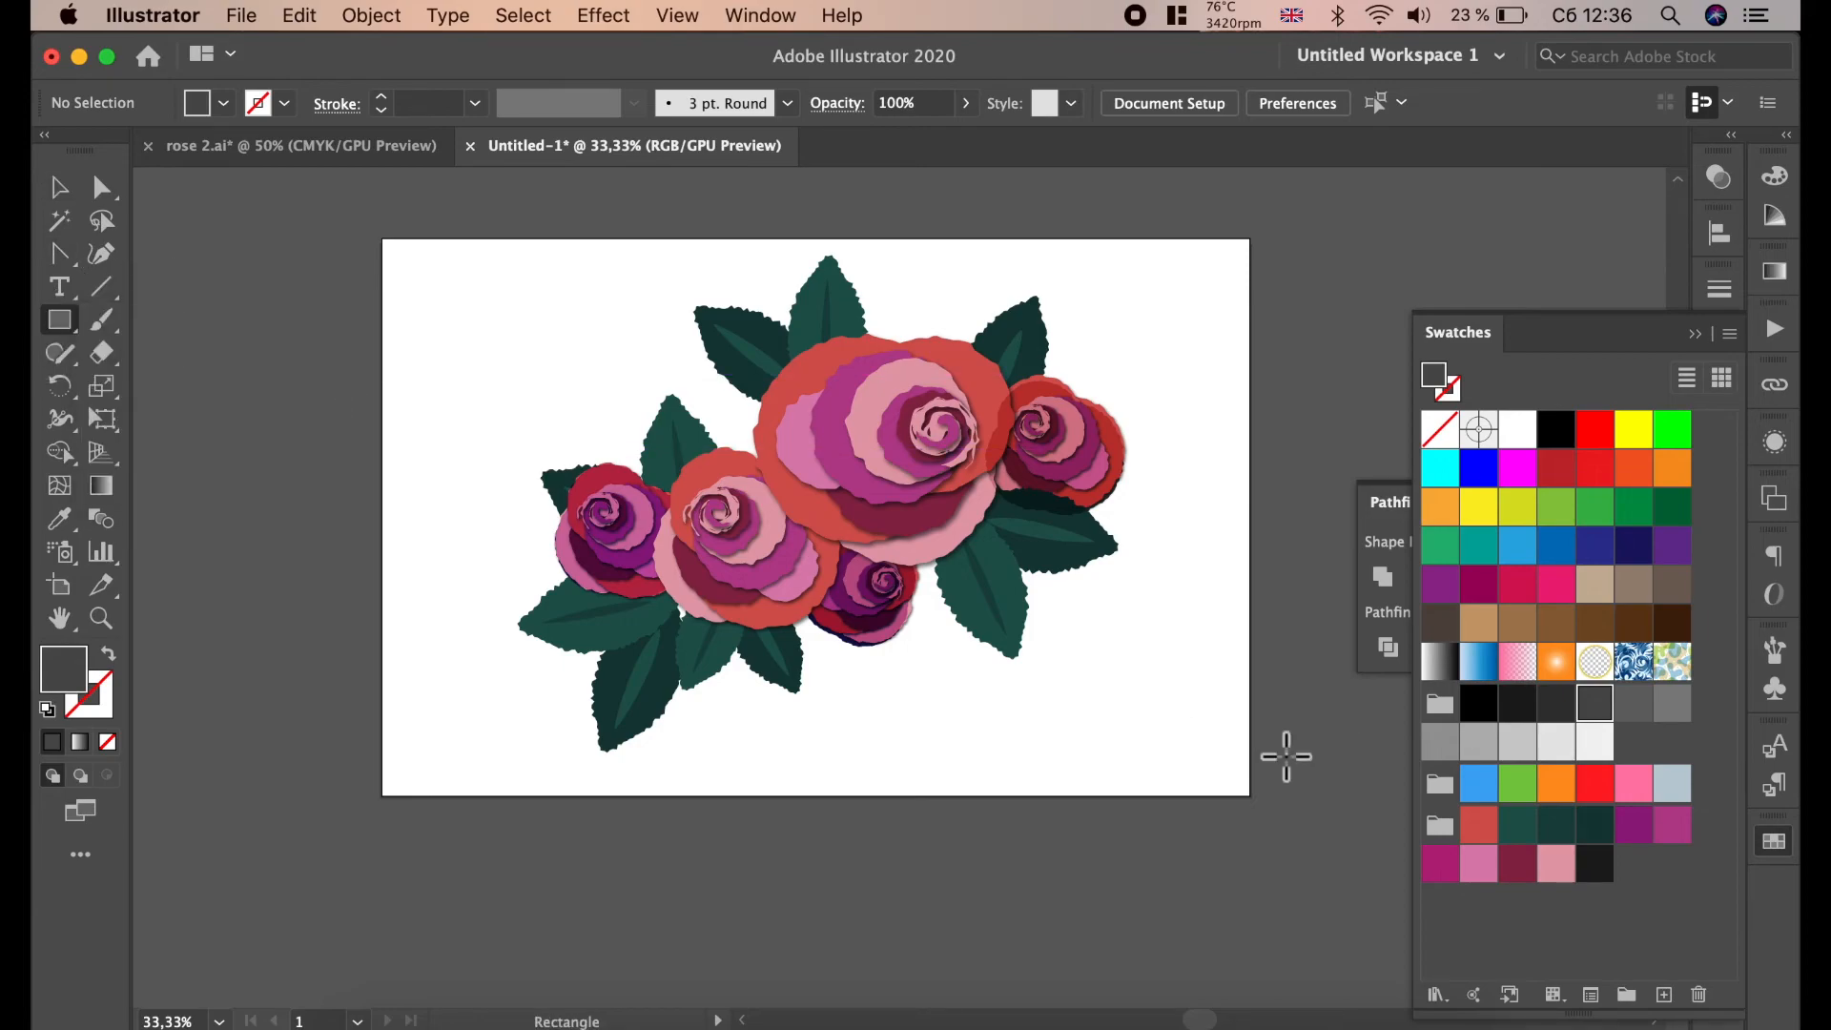
{"action": "left_click_drag", "start_coordinate": [1250, 795], "coordinate": [383, 239]}
{"action": "left_click", "coordinate": [1636, 826]}
{"action": "left_click", "coordinate": [65, 191]}
{"action": "right_click", "coordinate": [511, 348]}
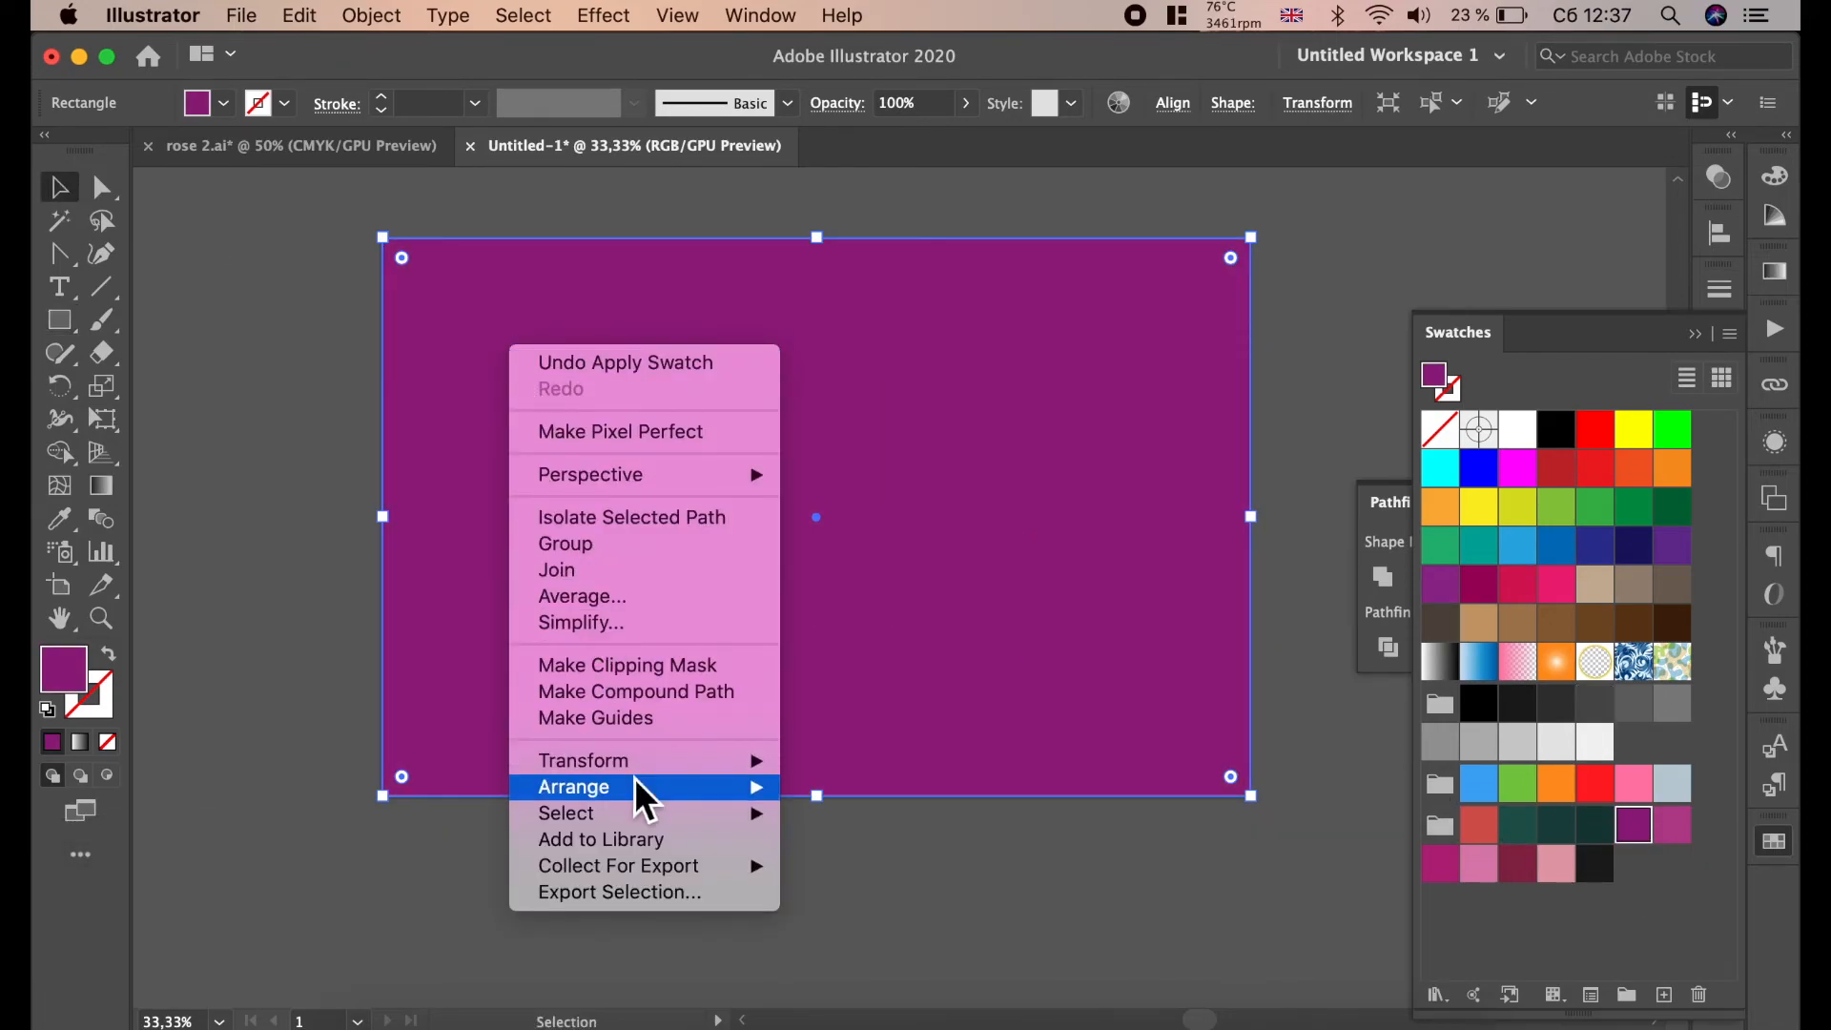
{"action": "mouse_move", "coordinate": [636, 784]}
{"action": "left_click", "coordinate": [893, 864]}
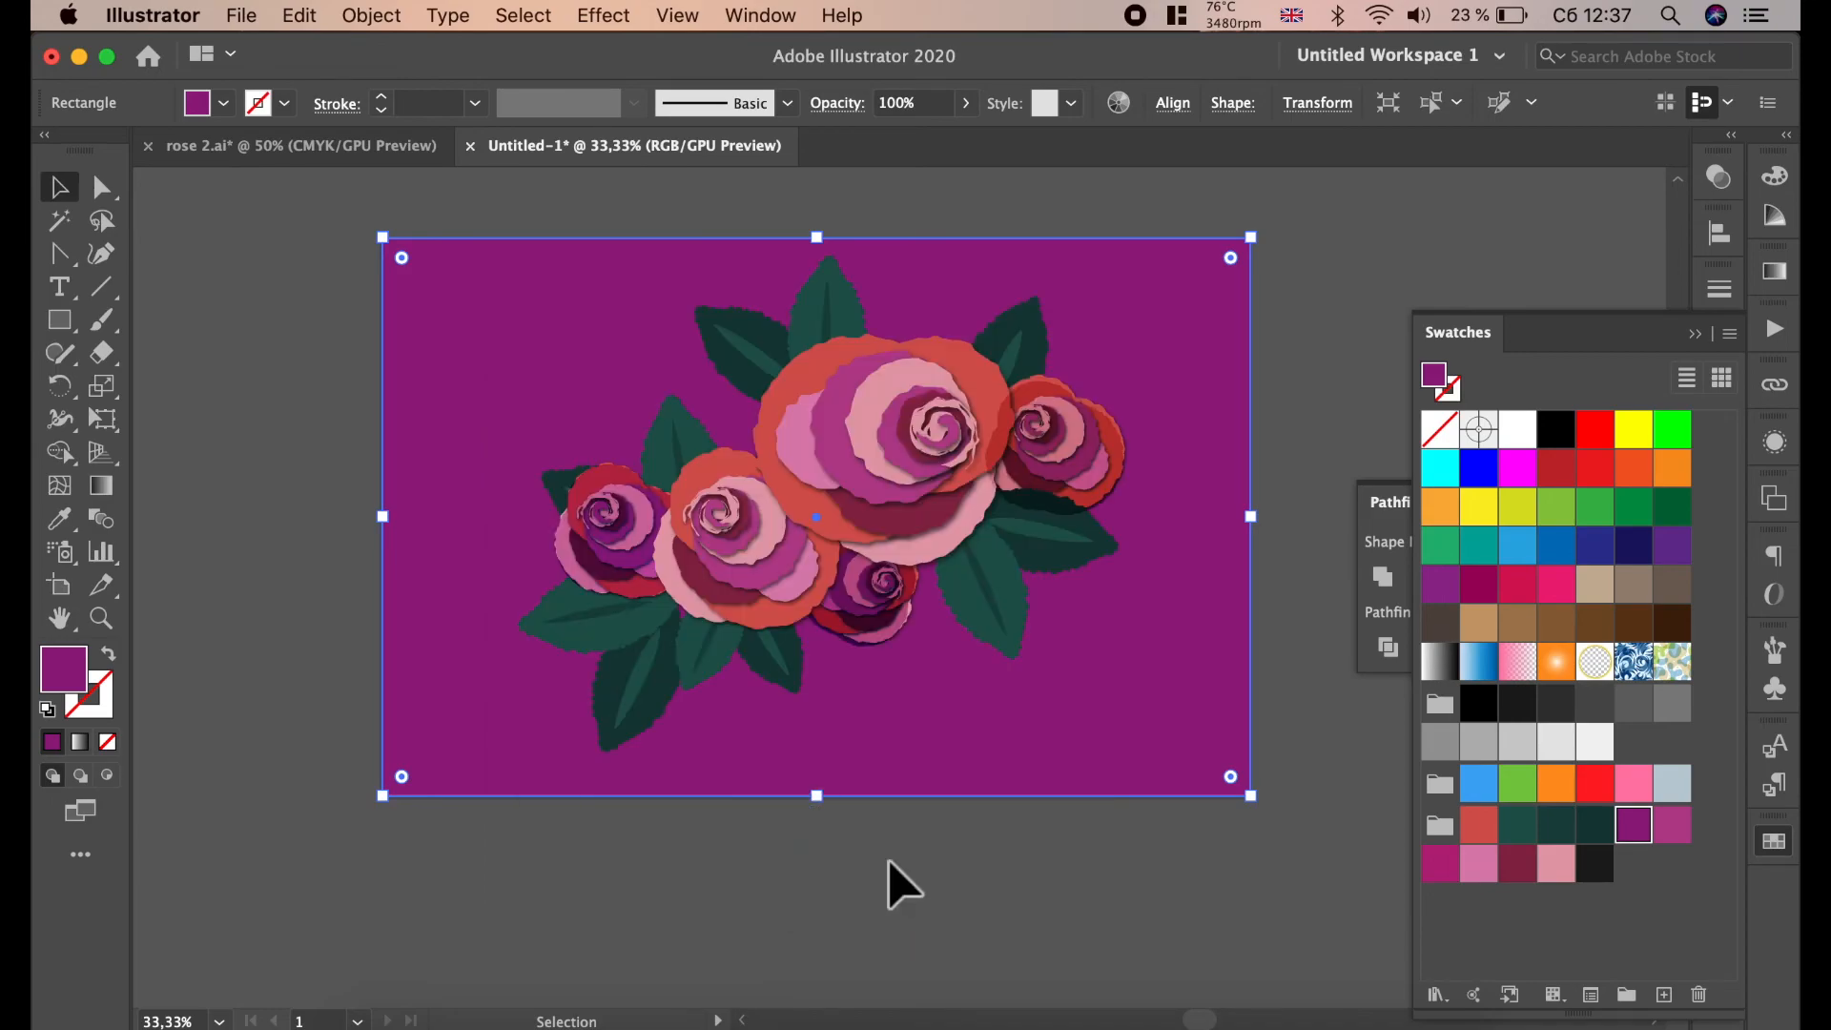
{"action": "left_click", "coordinate": [889, 863]}
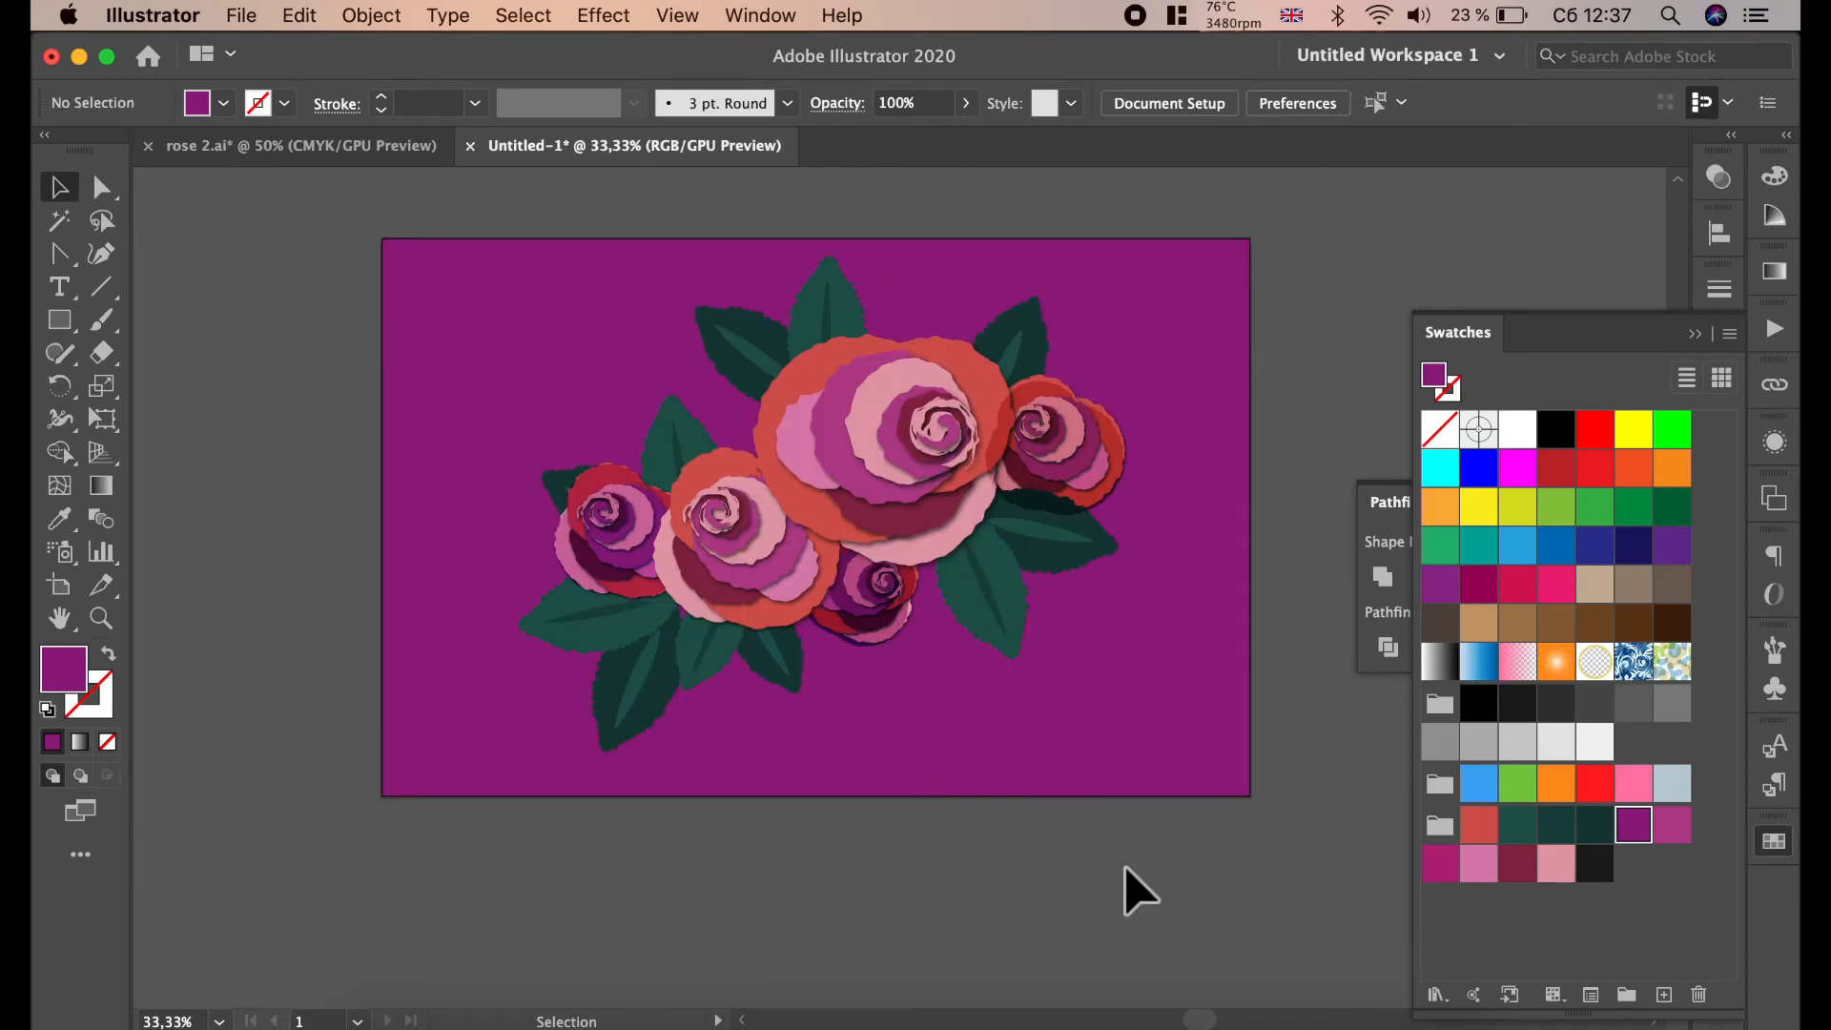
- Enlarge the whole bouquet proportionally and move it slightly left and down on the purple background
{"action": "left_click_drag", "start_coordinate": [551, 286], "coordinate": [1144, 376]}
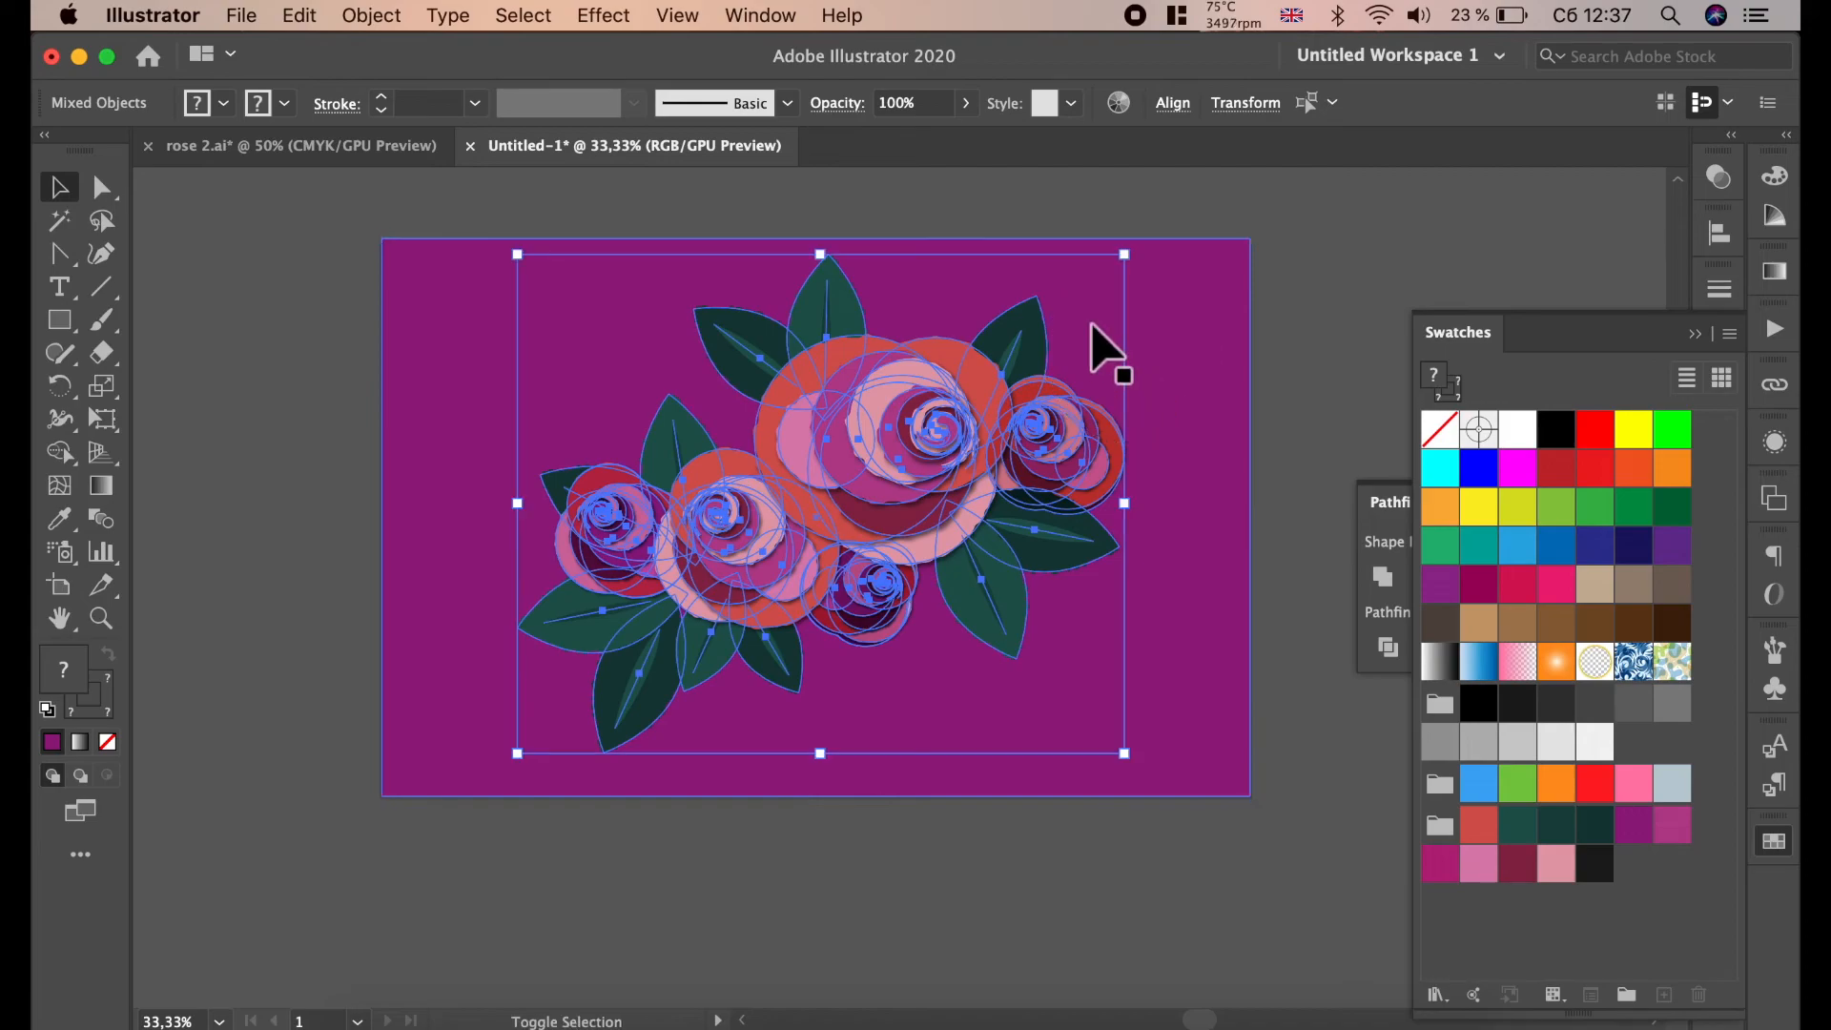
{"action": "left_click_drag", "start_coordinate": [1124, 255], "coordinate": [1155, 227]}
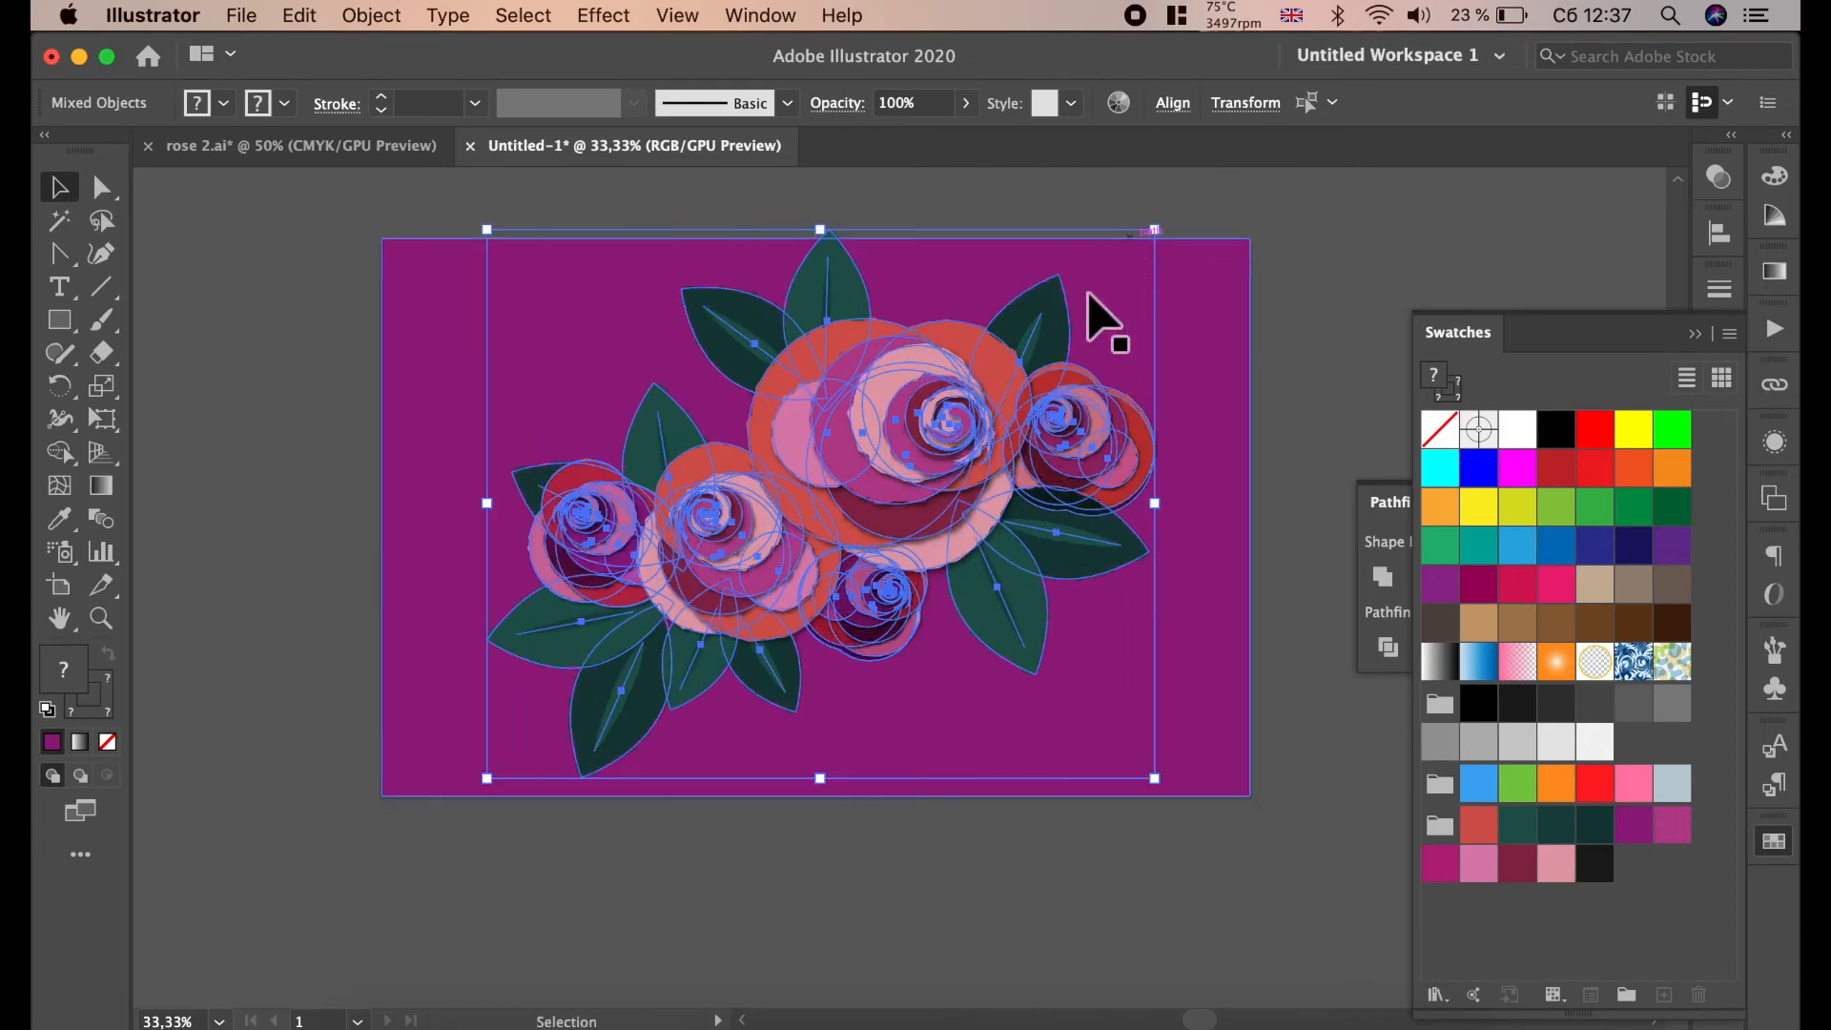
{"action": "left_click_drag", "start_coordinate": [945, 391], "coordinate": [936, 400]}
{"action": "left_click", "coordinate": [1351, 347]}
{"action": "left_click", "coordinate": [822, 305]}
{"action": "left_click", "coordinate": [712, 327], "text": "shift"}
{"action": "left_click", "coordinate": [1011, 376], "text": "shift"}
{"action": "left_click", "coordinate": [1157, 347]}
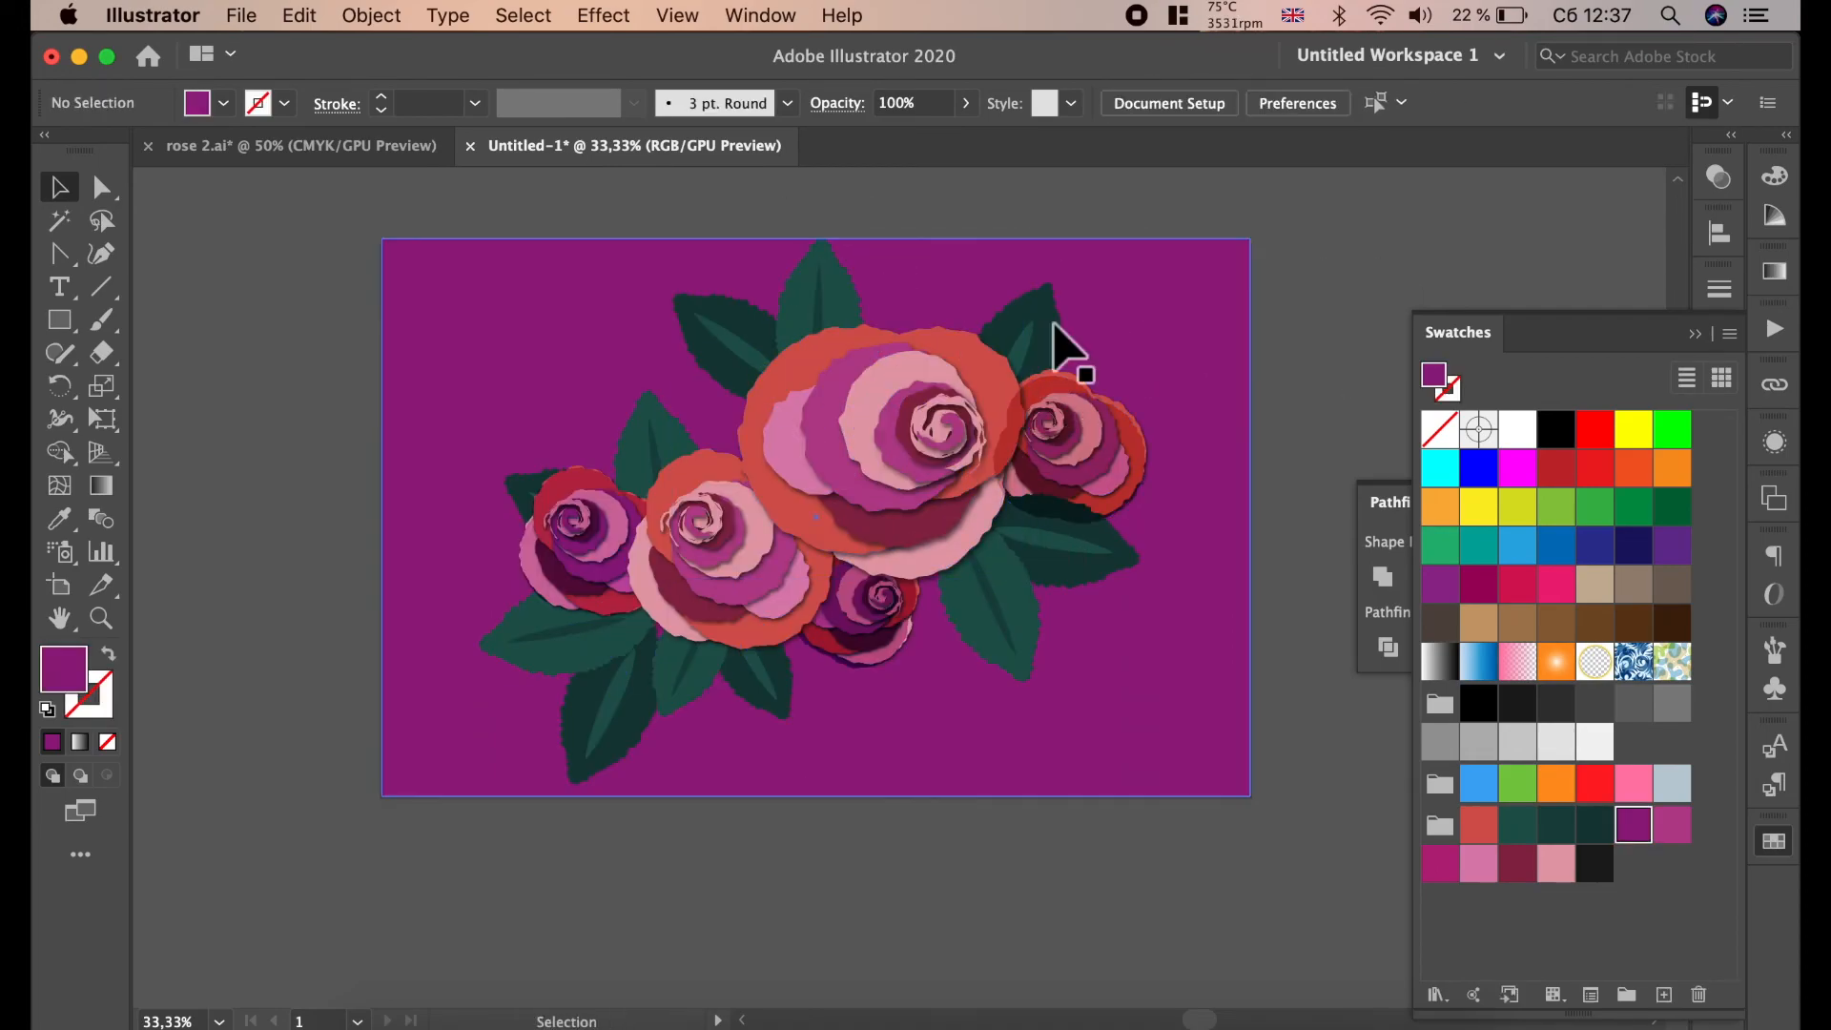
- Apply a Drop Shadow to the leaves around the roses with Multiply mode, 54% opacity, 3 px X offset, 4 px Y offset and 3 px blur
{"action": "left_click", "coordinate": [1055, 348]}
{"action": "left_click", "coordinate": [826, 317], "text": "shift"}
{"action": "left_click", "coordinate": [727, 317], "text": "shift"}
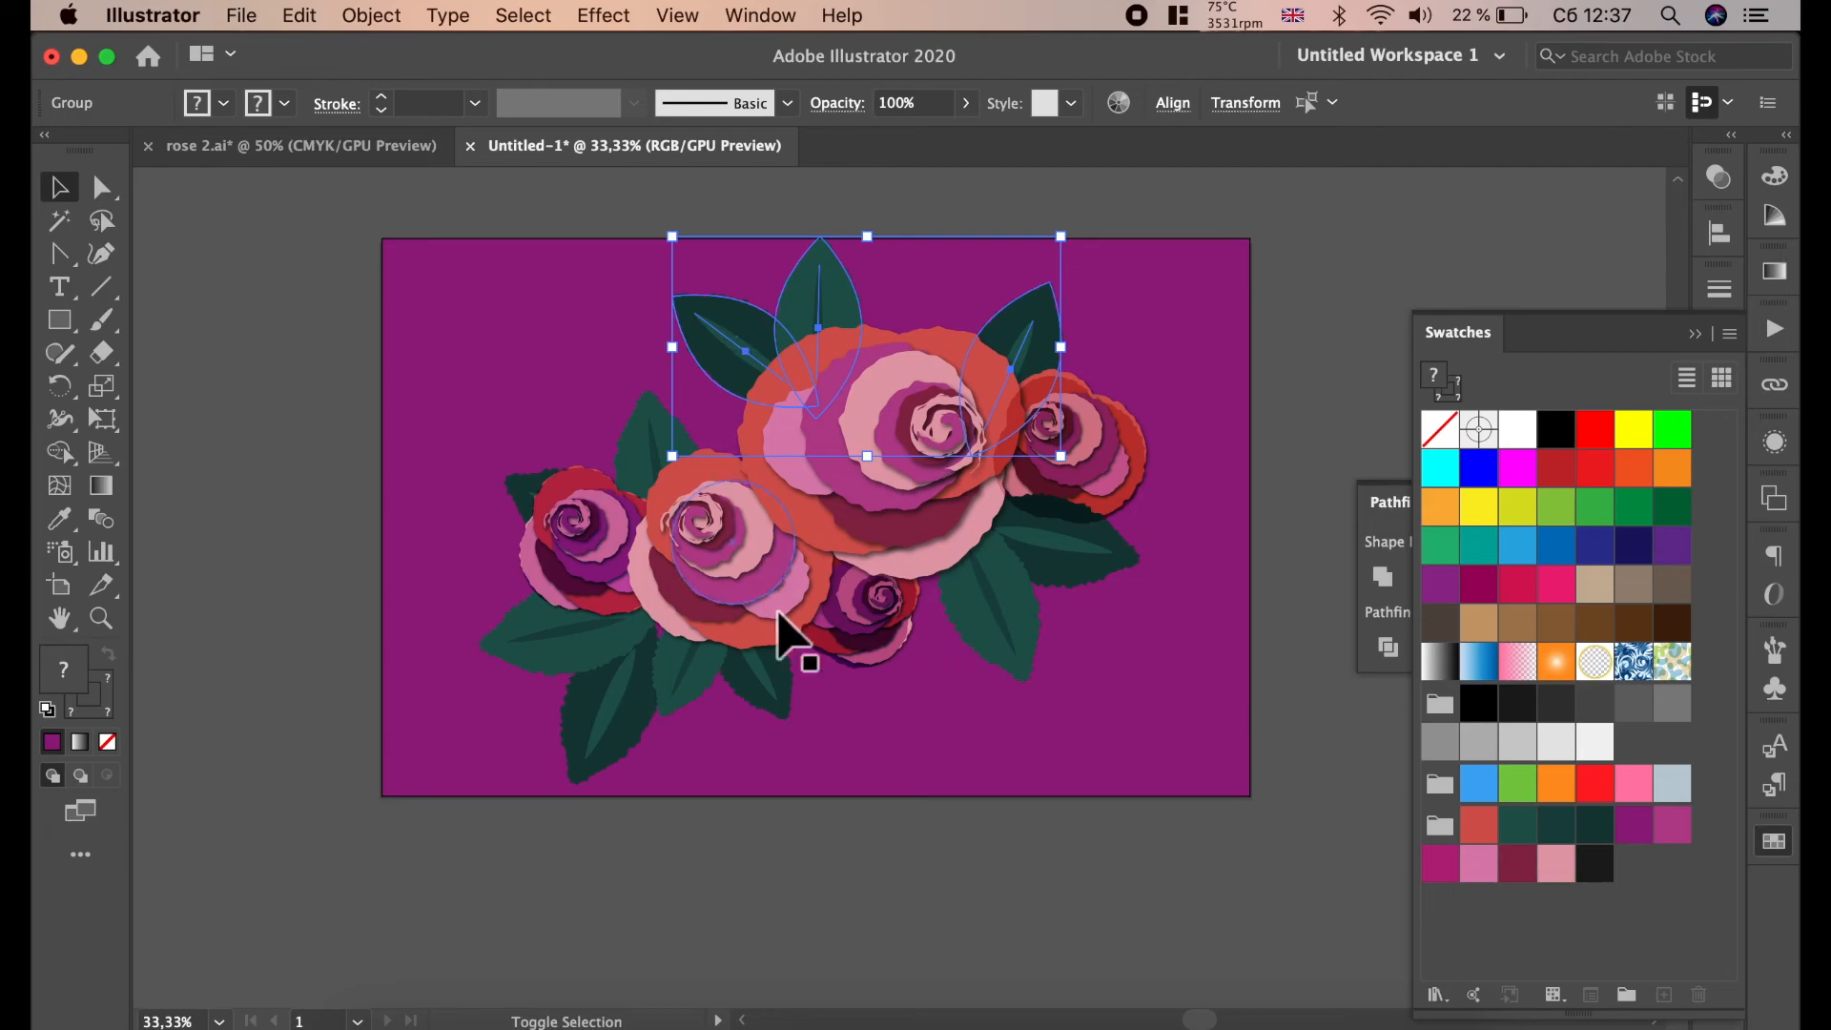
{"action": "left_click", "coordinate": [776, 685], "text": "shift"}
{"action": "left_click", "coordinate": [1019, 622], "text": "shift"}
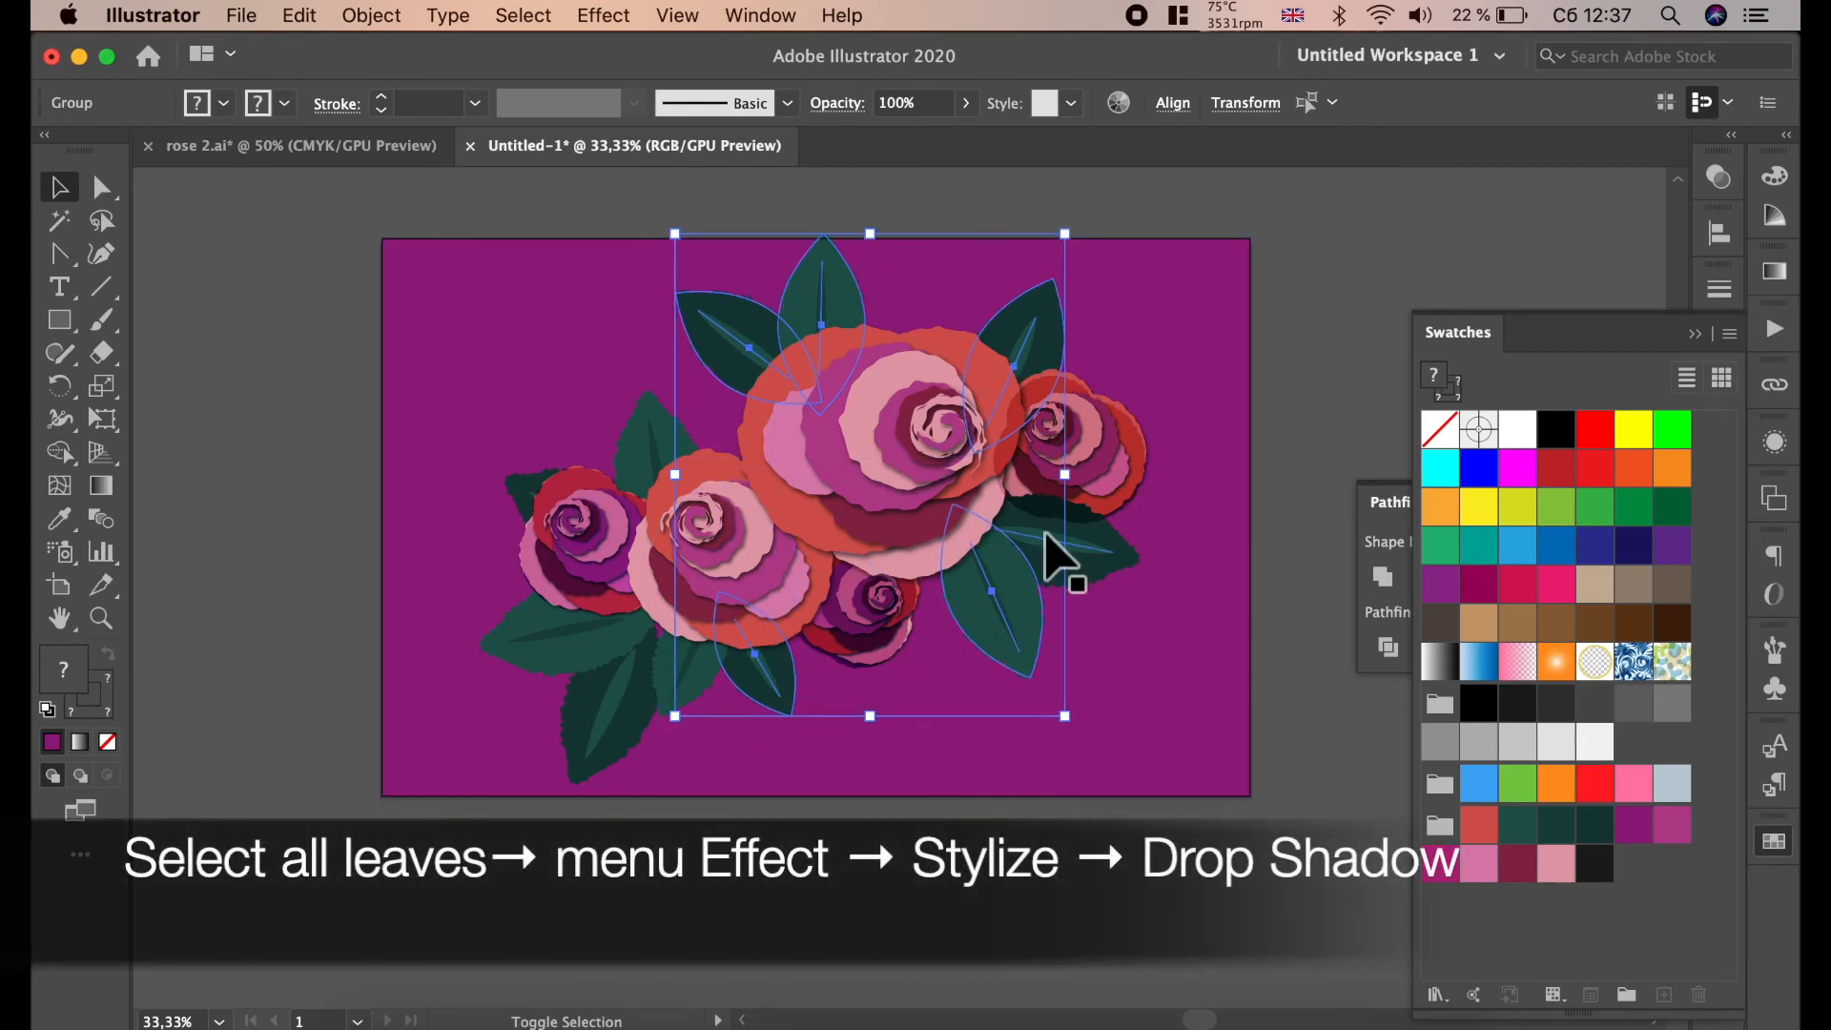
{"action": "left_click", "coordinate": [1114, 572], "text": "shift"}
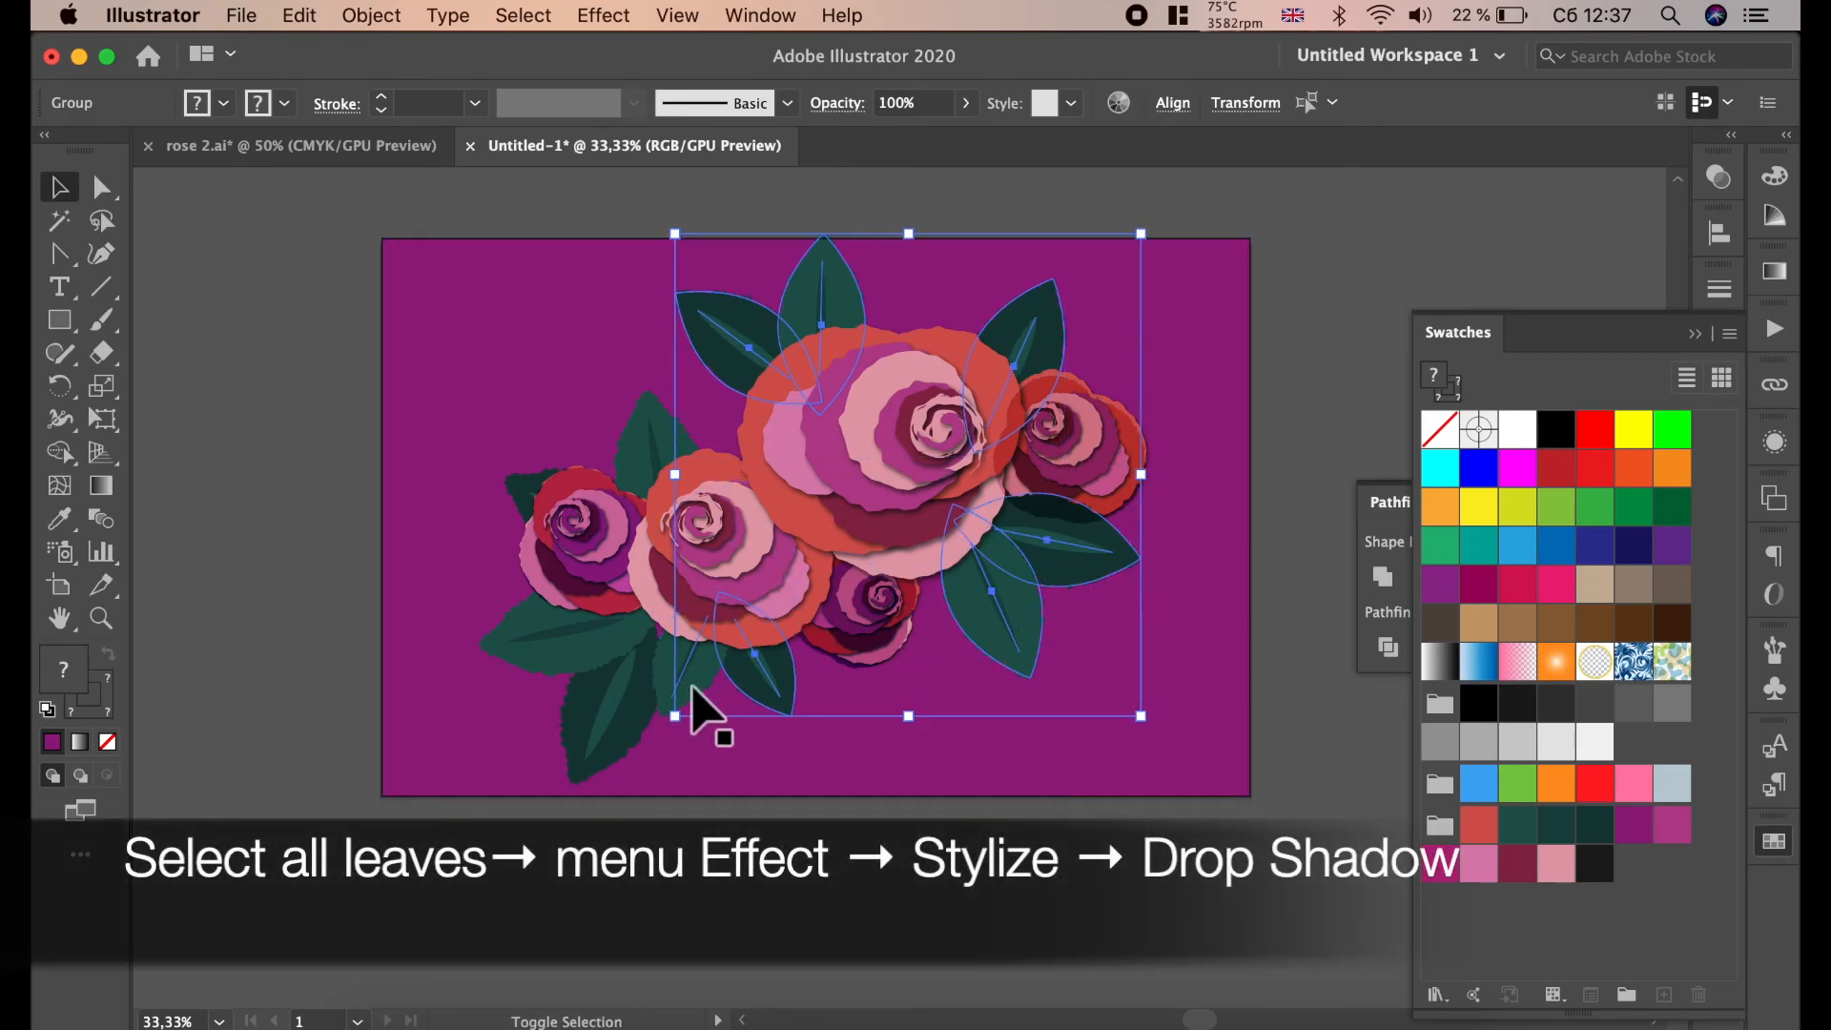
{"action": "left_click", "coordinate": [633, 715], "text": "shift"}
{"action": "left_click", "coordinate": [560, 666], "text": "shift"}
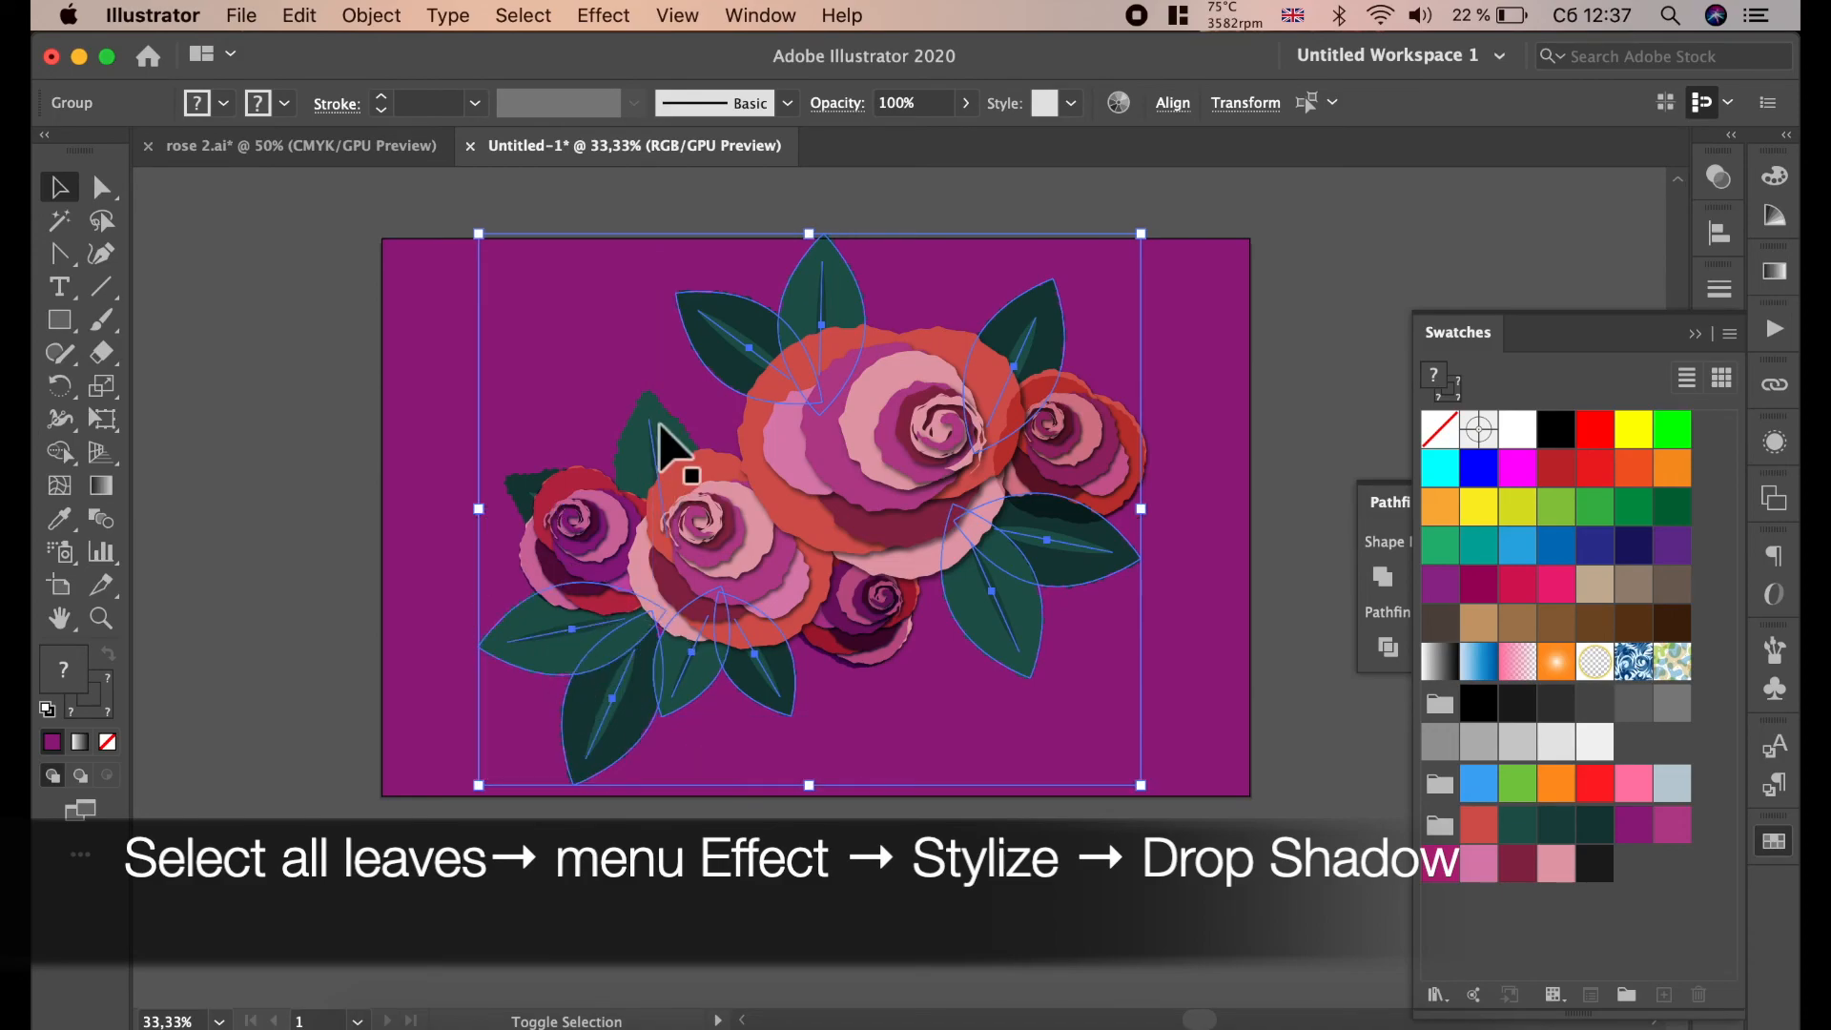
{"action": "left_click", "coordinate": [603, 16]}
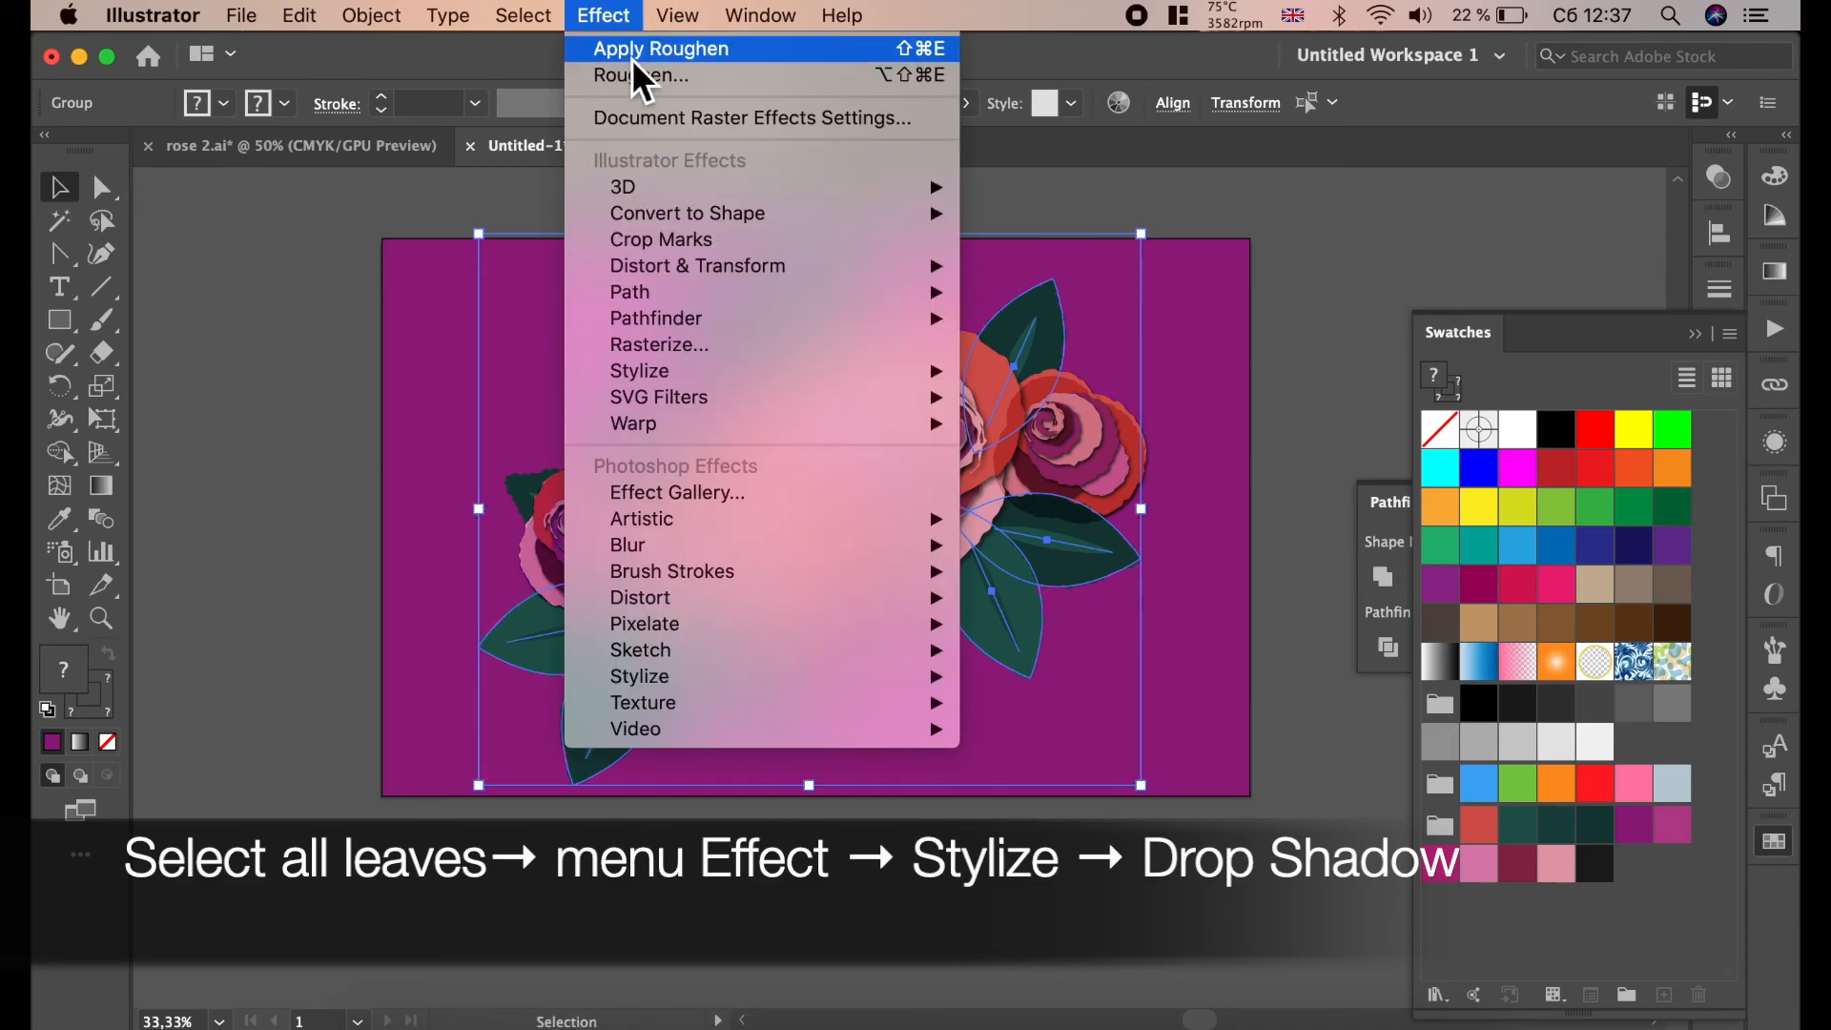
{"action": "mouse_move", "coordinate": [796, 374]}
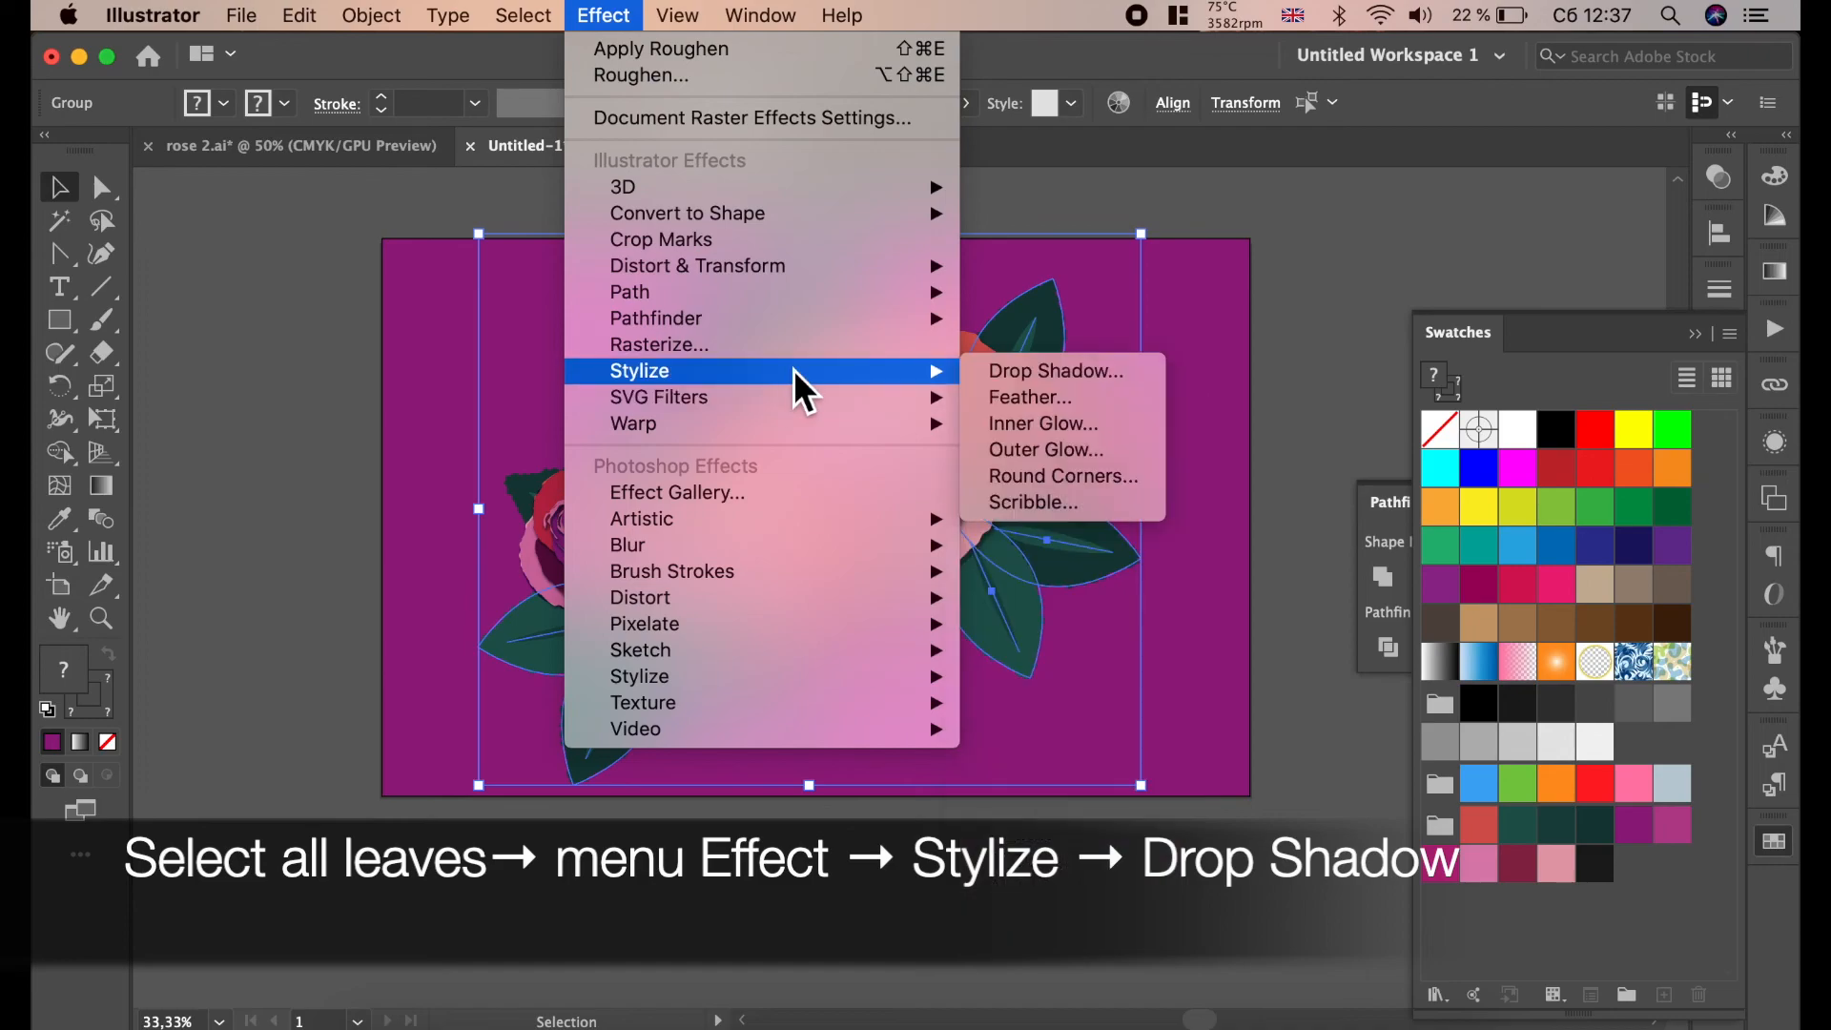
{"action": "left_click", "coordinate": [1054, 371]}
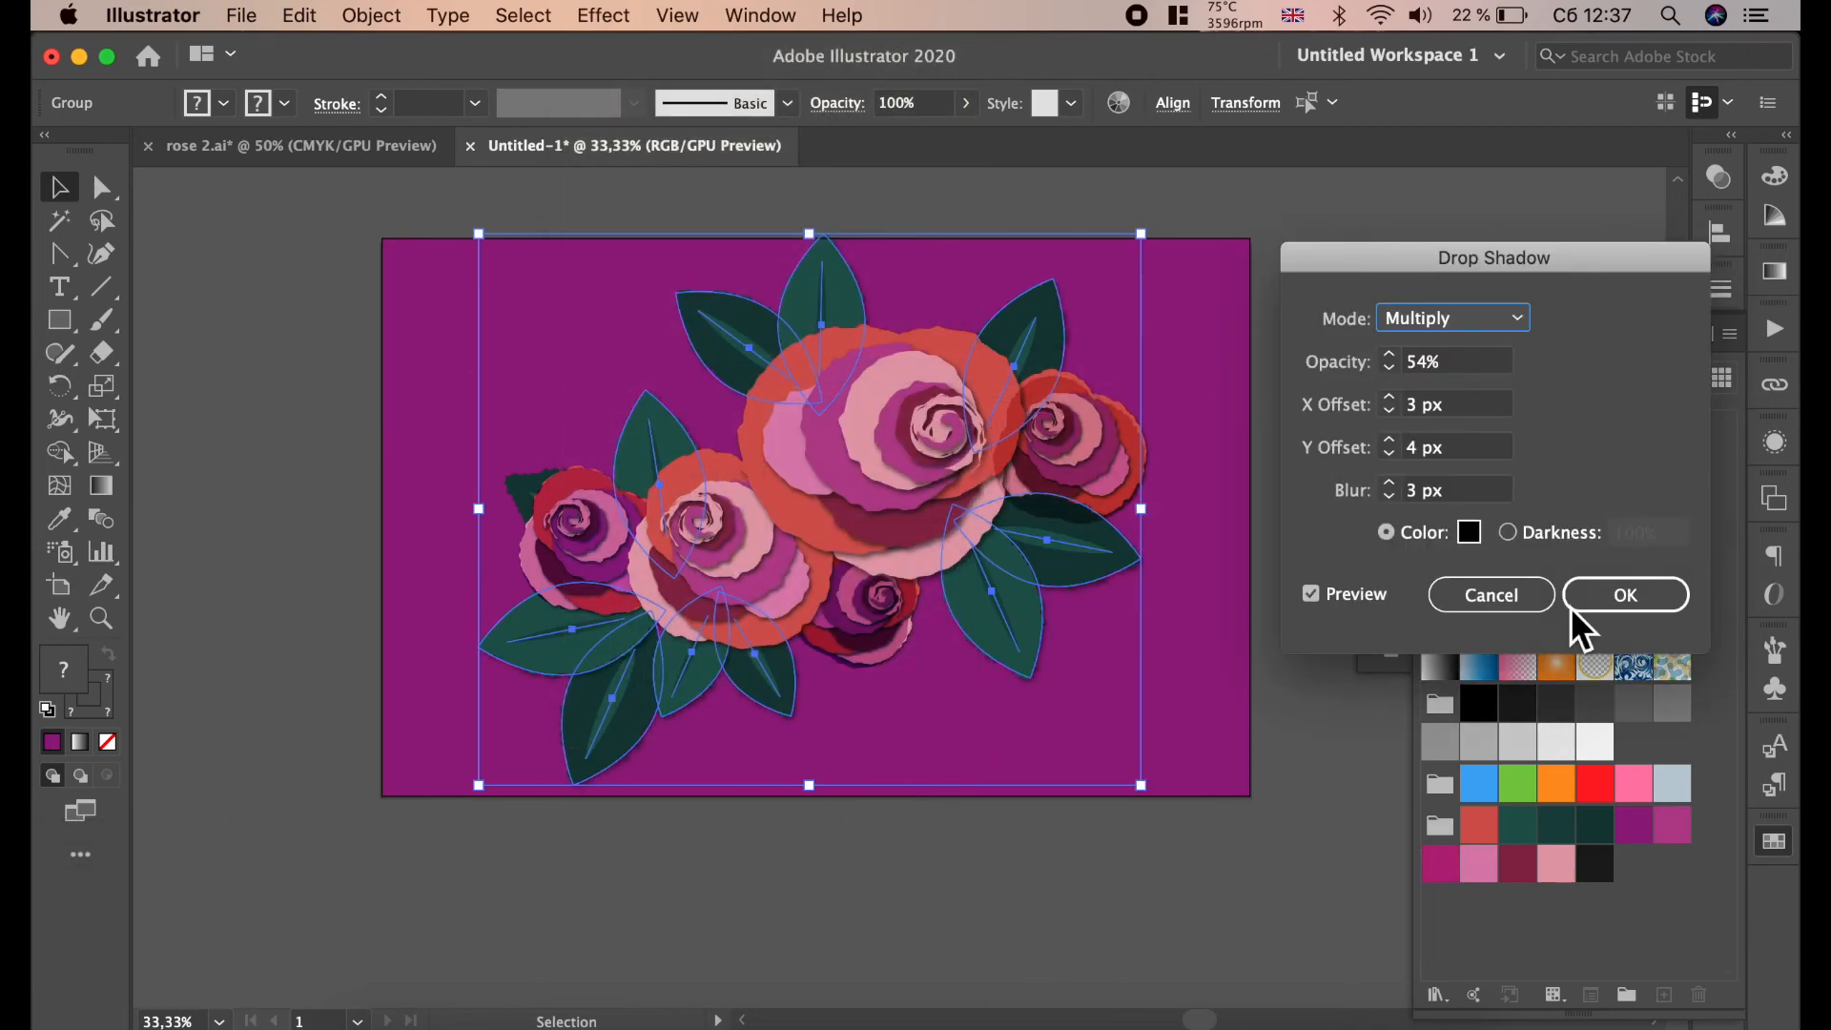
{"action": "left_click", "coordinate": [1607, 604]}
{"action": "left_click", "coordinate": [1318, 657]}
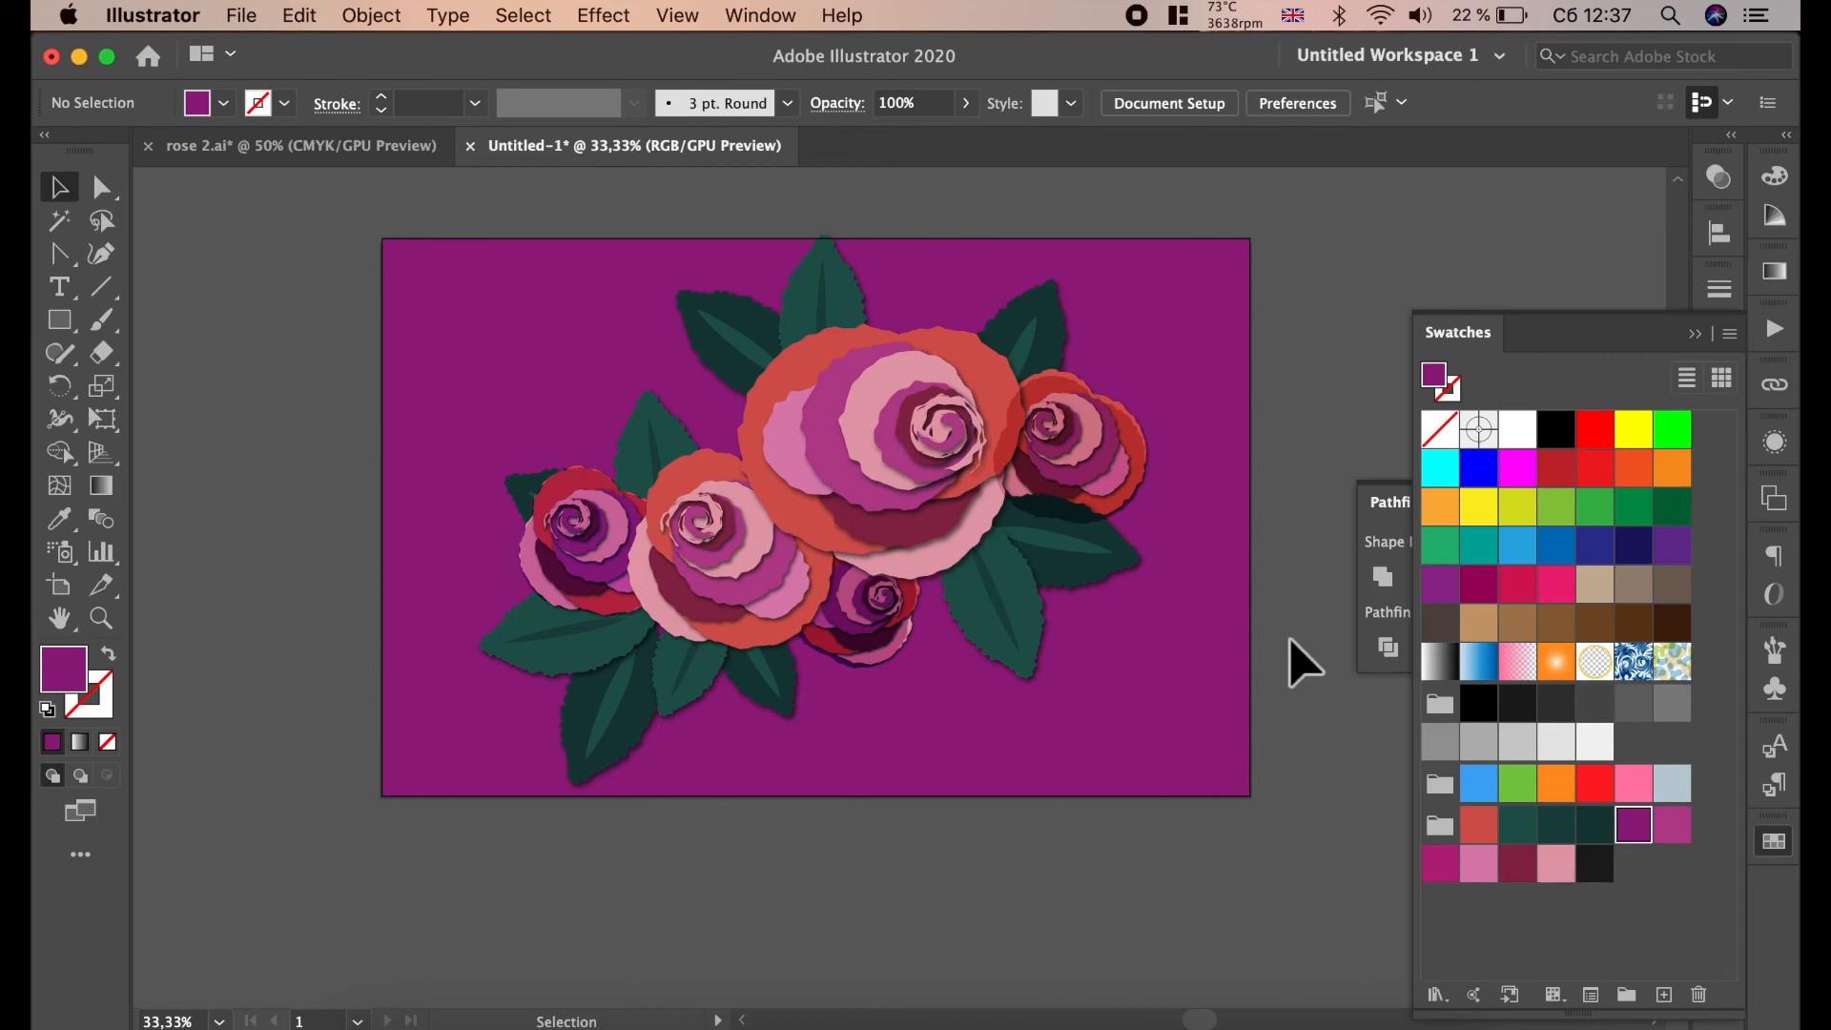
- Select the purple background rectangle
{"action": "left_click", "coordinate": [1207, 685]}
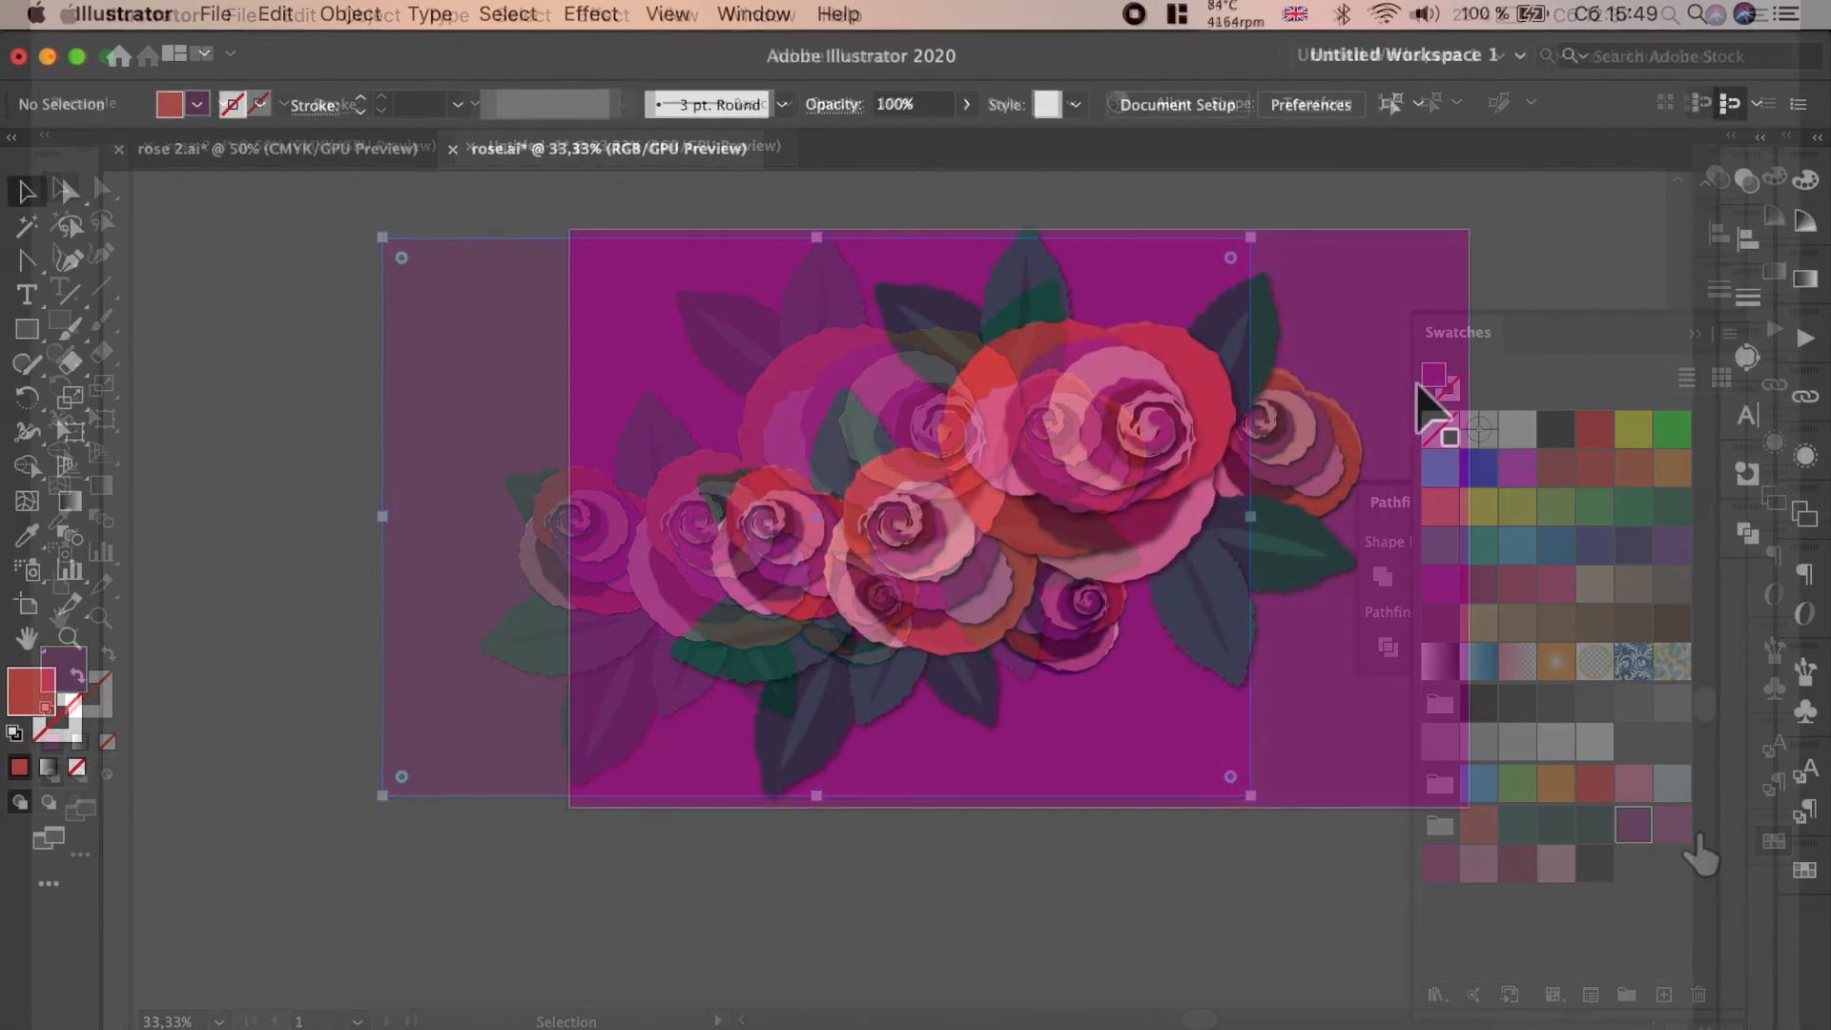